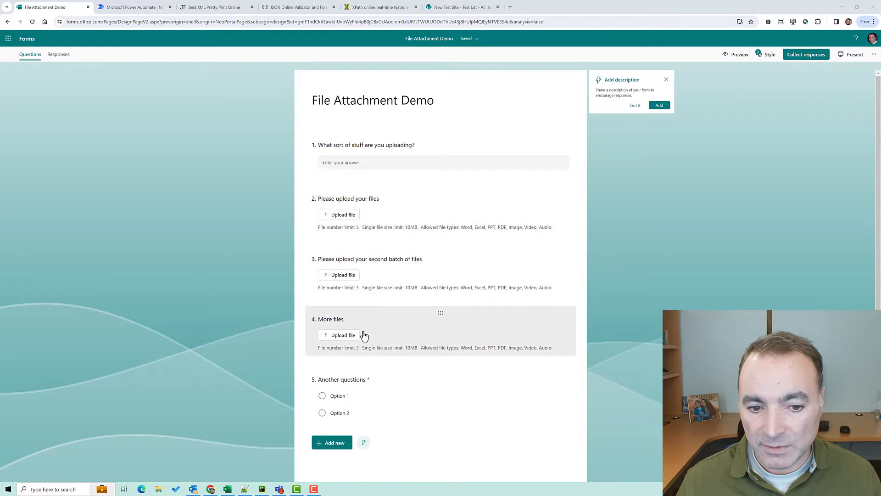
Copy the File Attachment Demo form's response link from the sharing dialog
{"action": "left_click", "coordinate": [795, 59]}
{"action": "left_click", "coordinate": [566, 175]}
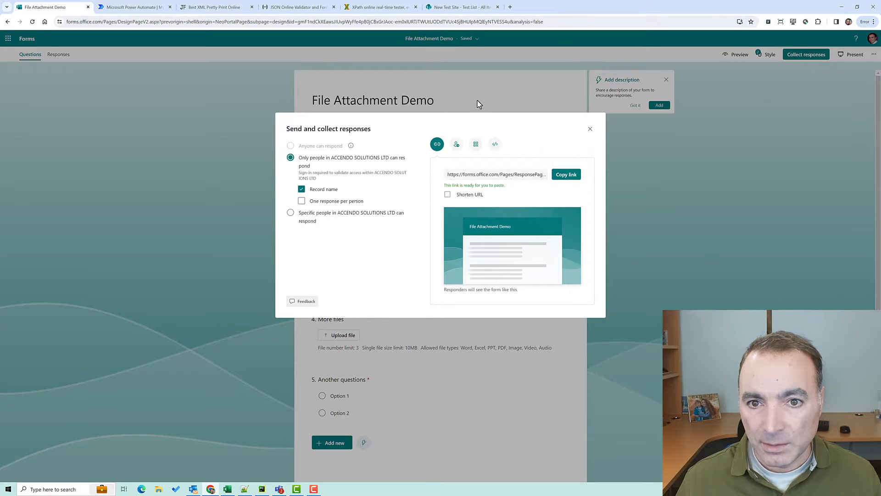
{"action": "left_click", "coordinate": [589, 129]}
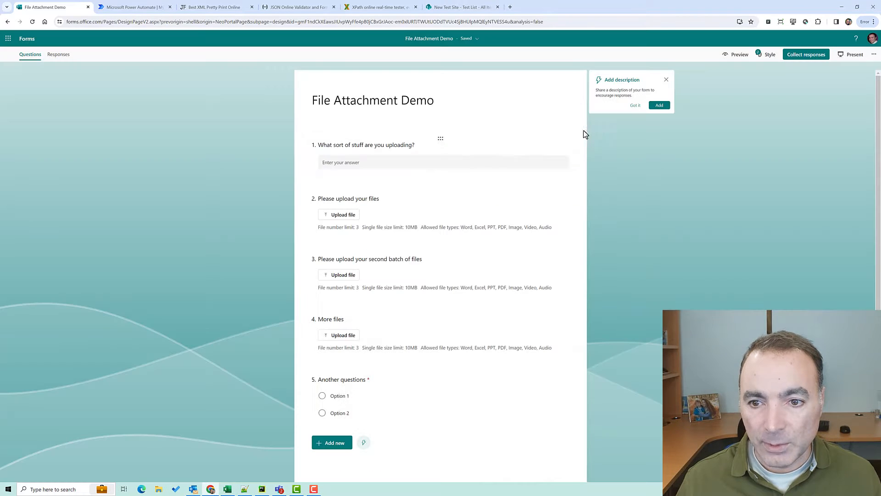
Start a new instant cloud flow, skipping the trigger selection
{"action": "left_click", "coordinate": [135, 12]}
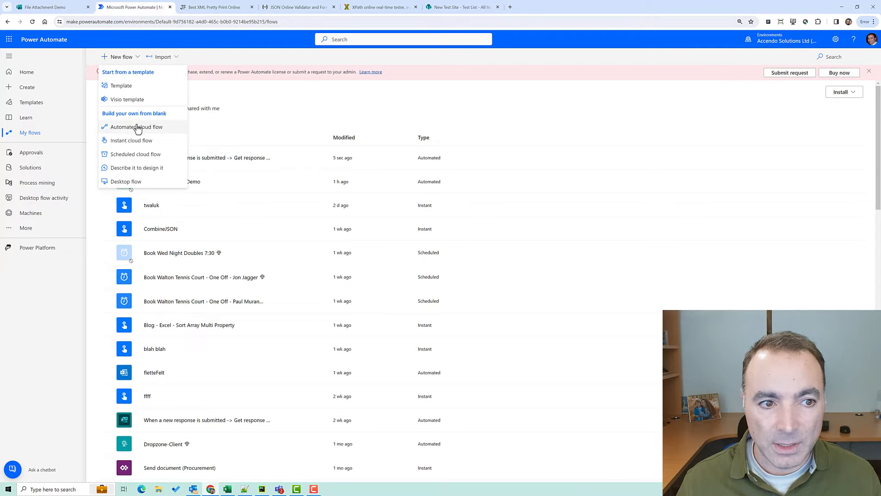
{"action": "left_click", "coordinate": [138, 141]}
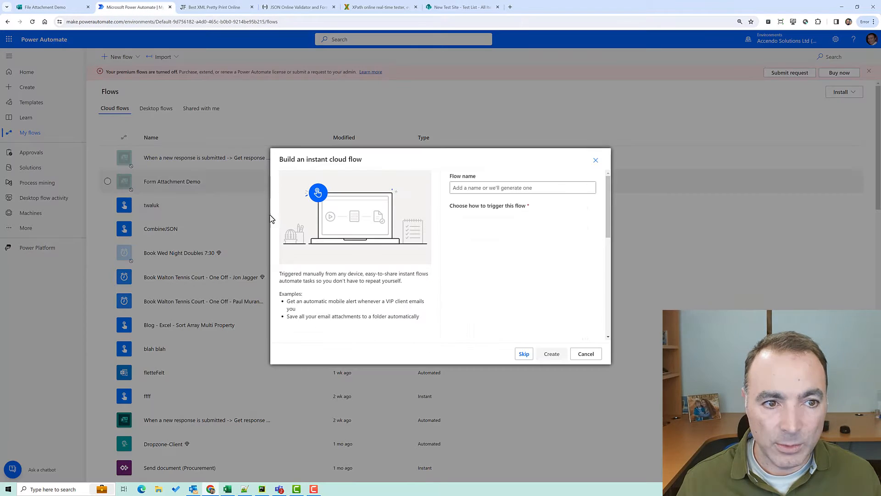
{"action": "left_click", "coordinate": [479, 189]}
{"action": "type", "text": "Another Form Demo"}
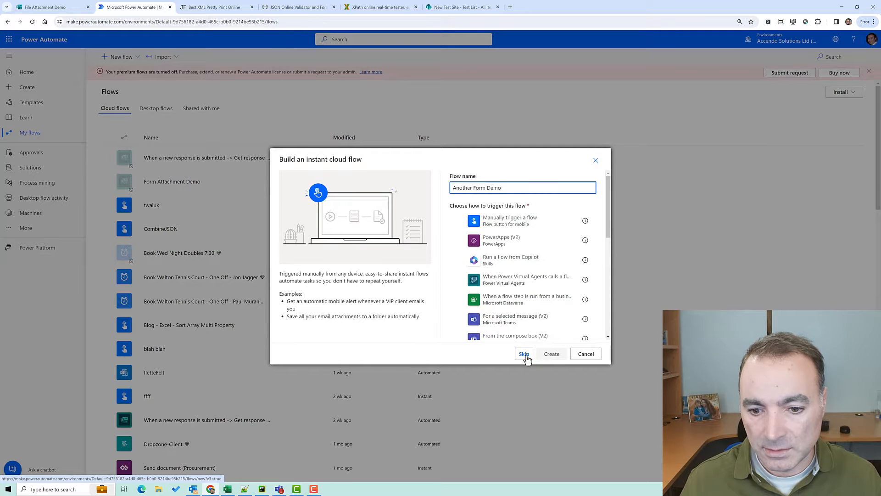
{"action": "left_click", "coordinate": [525, 355]}
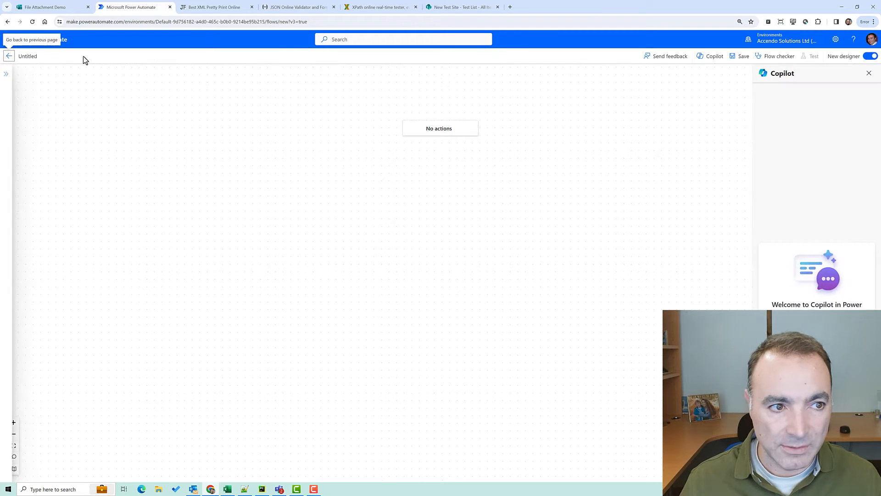
Switch to the classic designer and rename the flow to 'Form Demo Updated'
{"action": "left_click", "coordinate": [871, 58]}
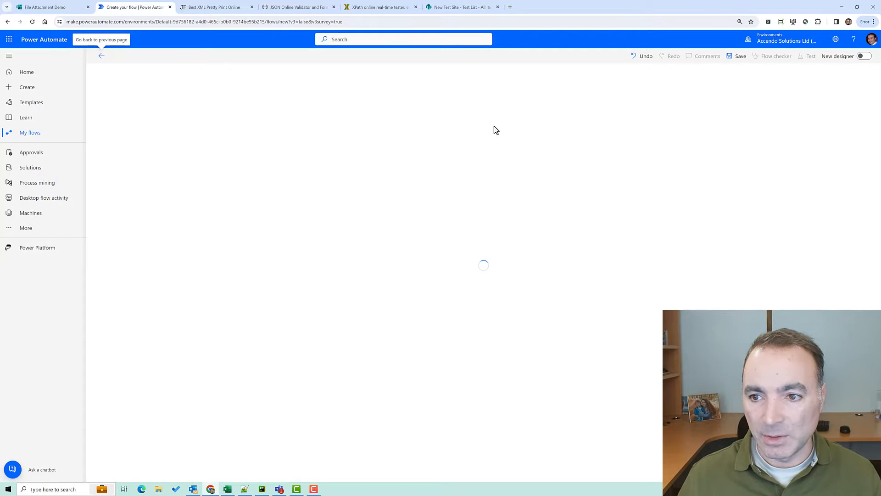
{"action": "left_click", "coordinate": [121, 54]}
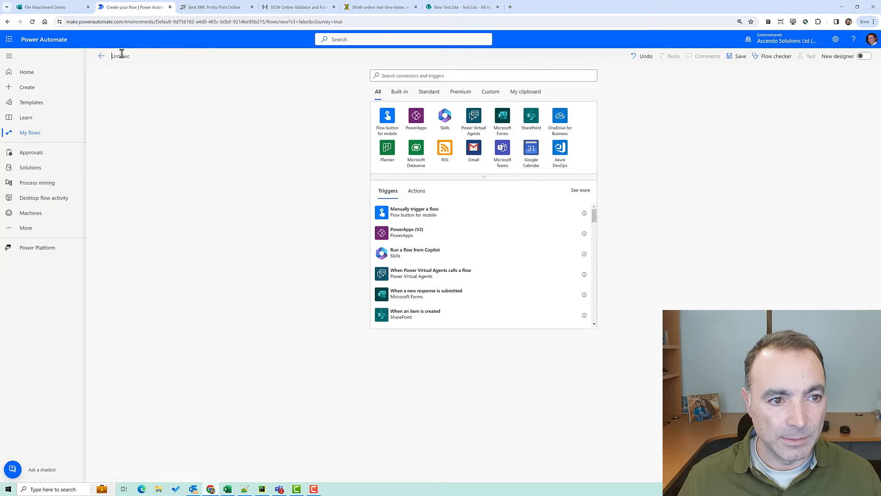
{"action": "type", "text": "Form"}
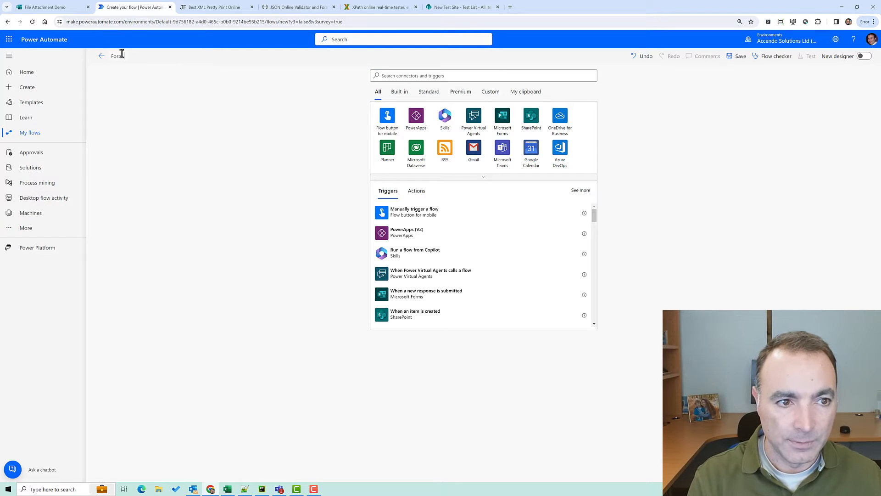
{"action": "type", "text": " Demo"}
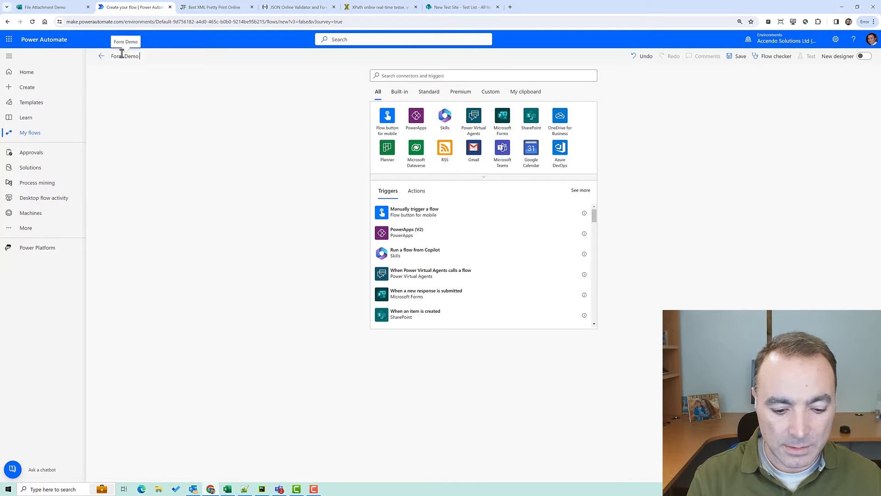
{"action": "type", "text": " Again"}
{"action": "key", "text": "BackSpace"}
{"action": "key", "text": "BackSpace"}
{"action": "key", "text": "BackSpace"}
{"action": "key", "text": "BackSpace"}
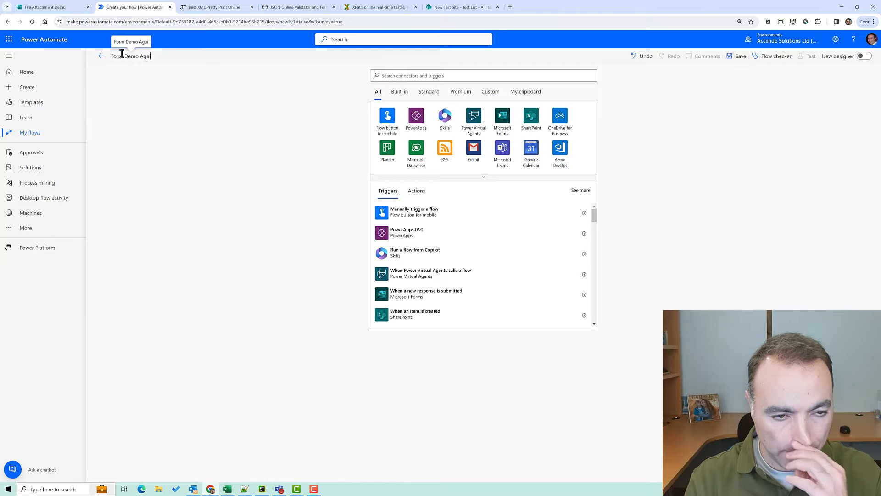
{"action": "type", "text": "Upd"}
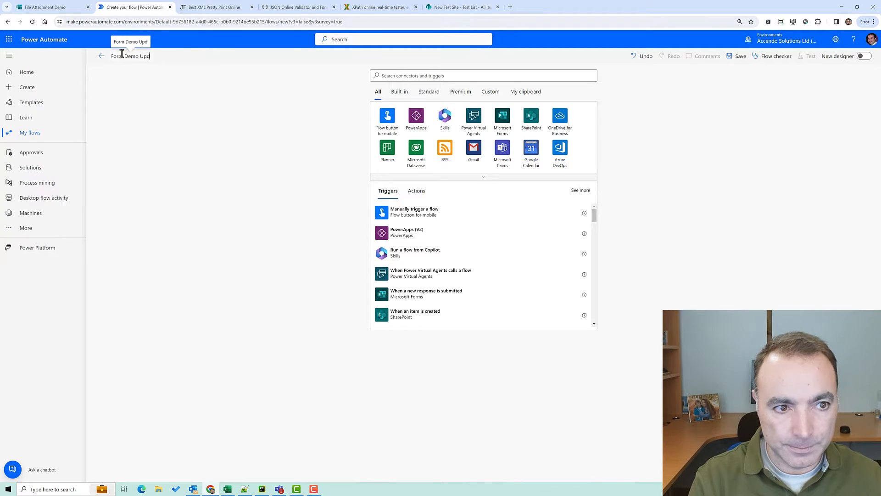
{"action": "type", "text": "ated"}
{"action": "left_click", "coordinate": [409, 75]}
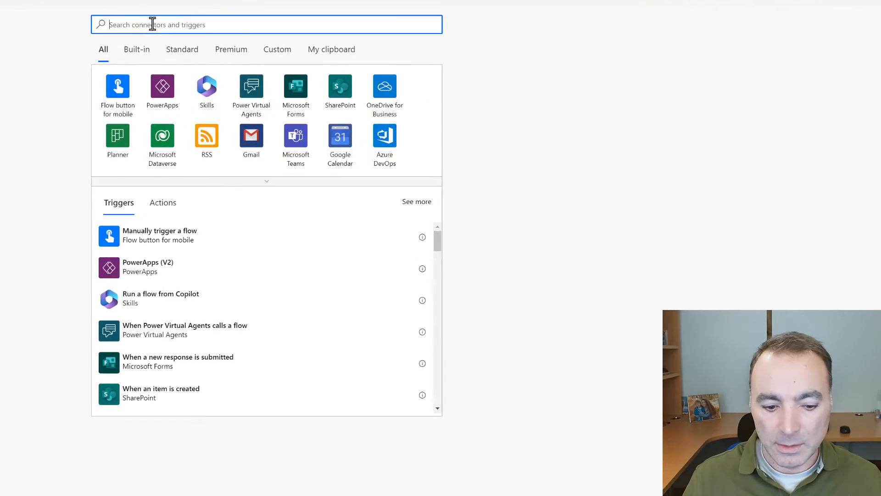
Trigger the flow when a new response is submitted to the File Attachment Demo form
{"action": "type", "text": "form"}
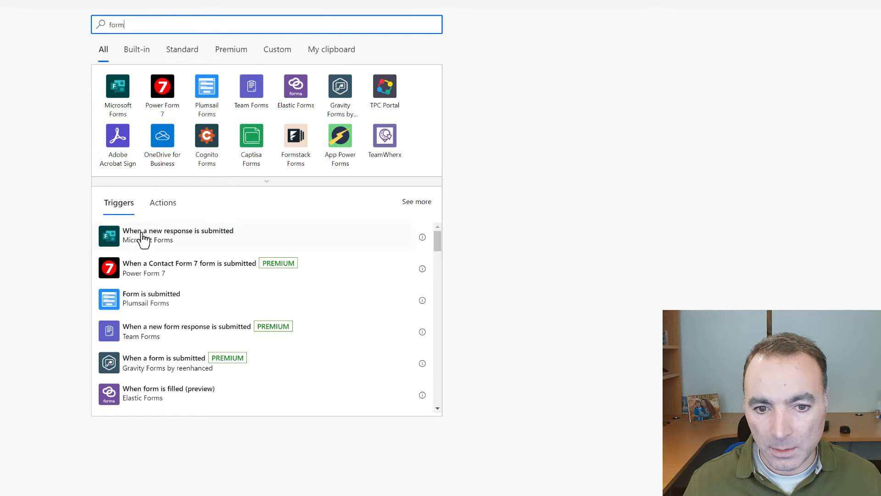
{"action": "left_click", "coordinate": [142, 233]}
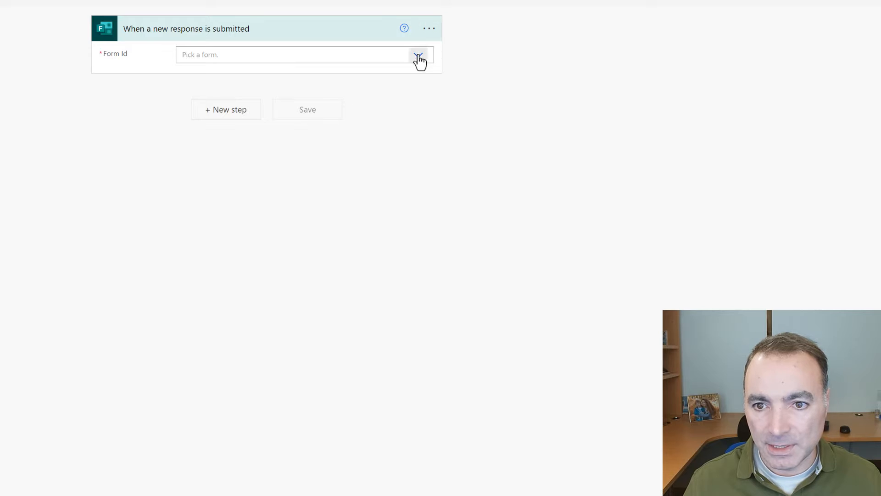
{"action": "left_click", "coordinate": [422, 59]}
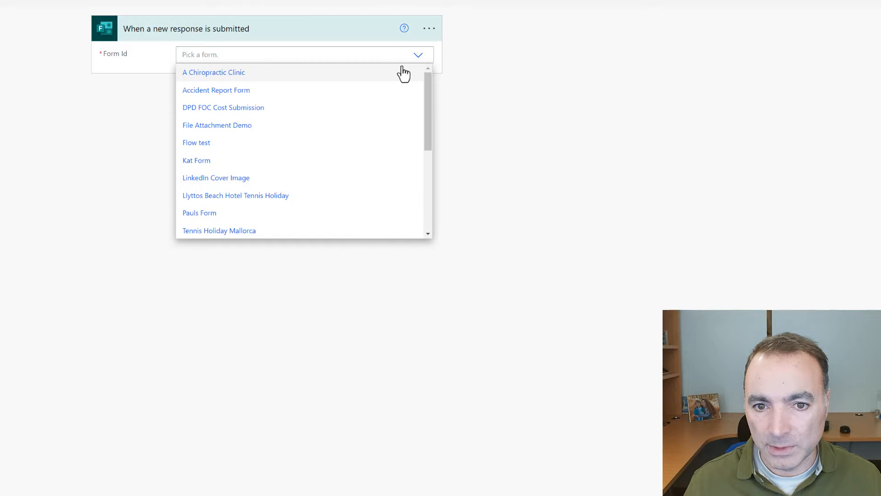
{"action": "left_click", "coordinate": [197, 129]}
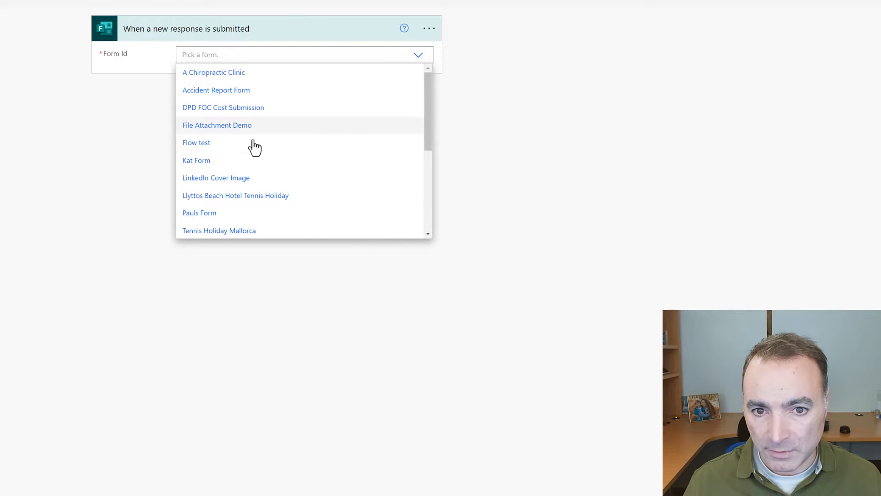
Add Get response details for File Attachment Demo using the trigger's Response Id, and save
{"action": "left_click", "coordinate": [240, 116]}
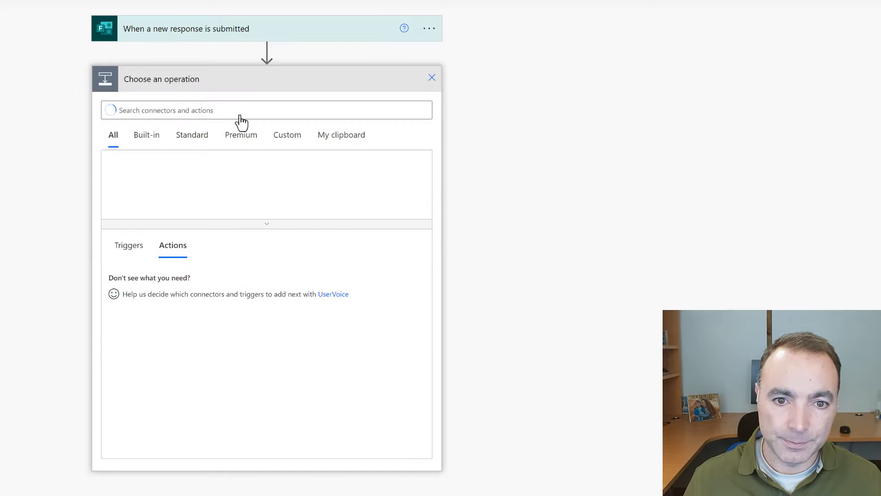
{"action": "type", "text": "get response"}
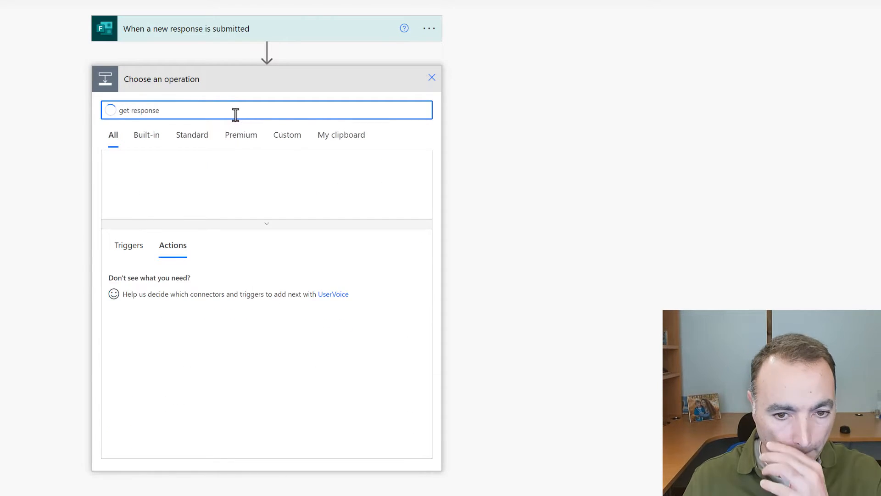
{"action": "left_click", "coordinate": [232, 275]}
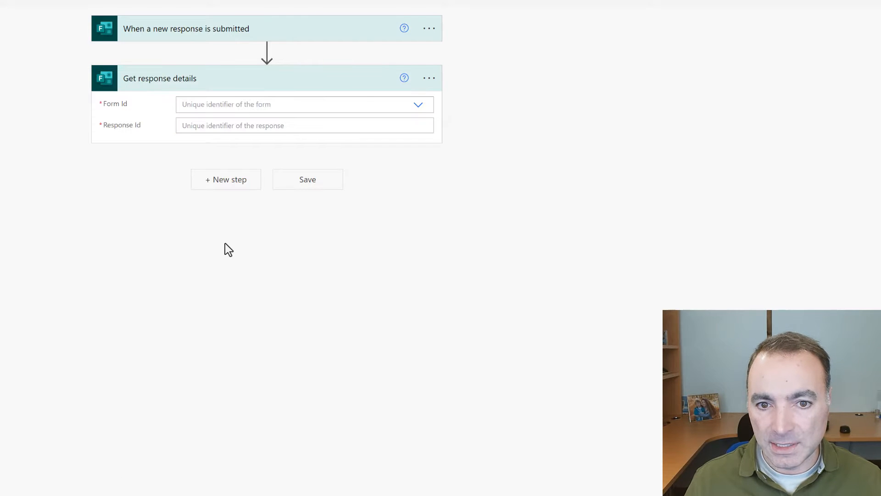
{"action": "left_click", "coordinate": [405, 104]}
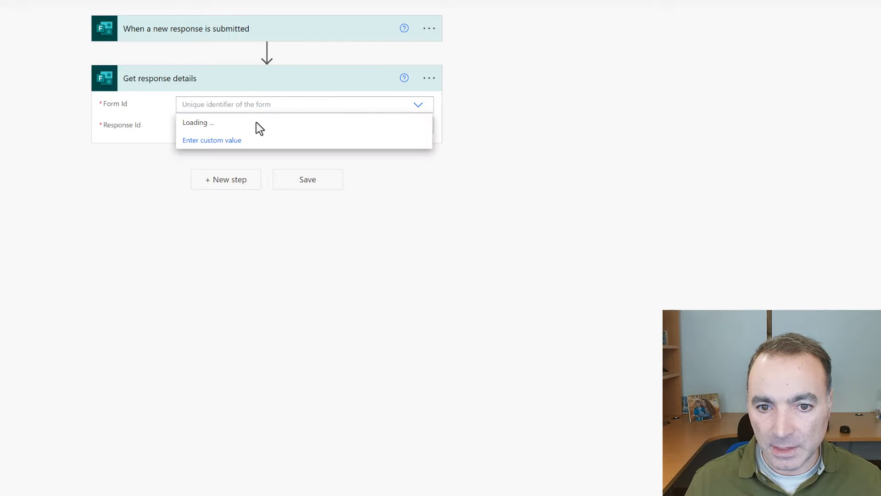
{"action": "left_click", "coordinate": [231, 176]}
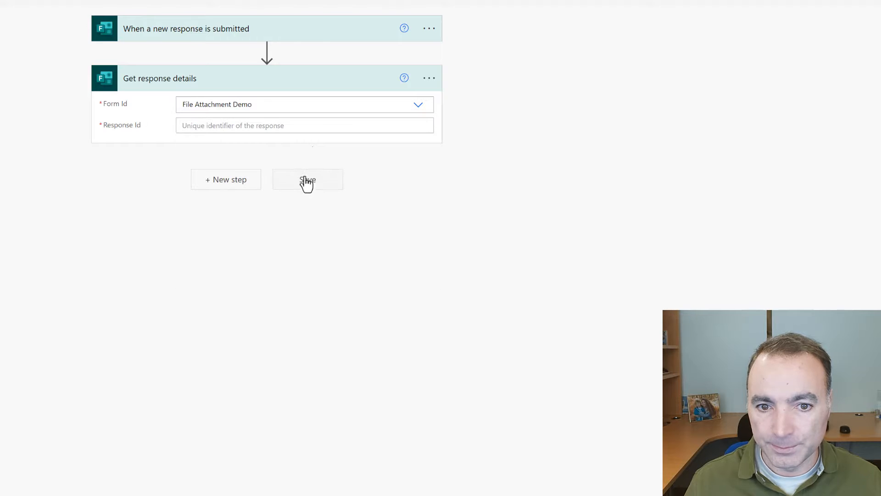
{"action": "left_click", "coordinate": [309, 126]}
{"action": "left_click", "coordinate": [508, 238]}
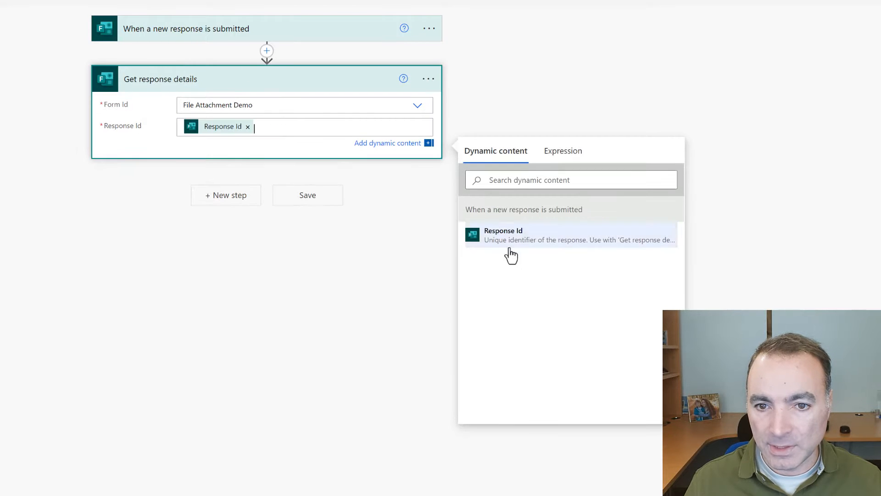
{"action": "left_click", "coordinate": [301, 204]}
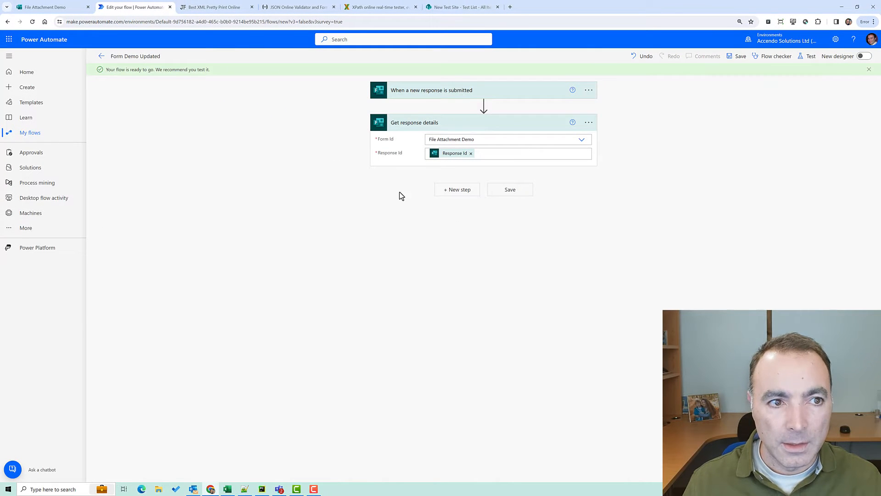
Copy the form's response link and open it in a new browser tab
{"action": "left_click", "coordinate": [64, 8]}
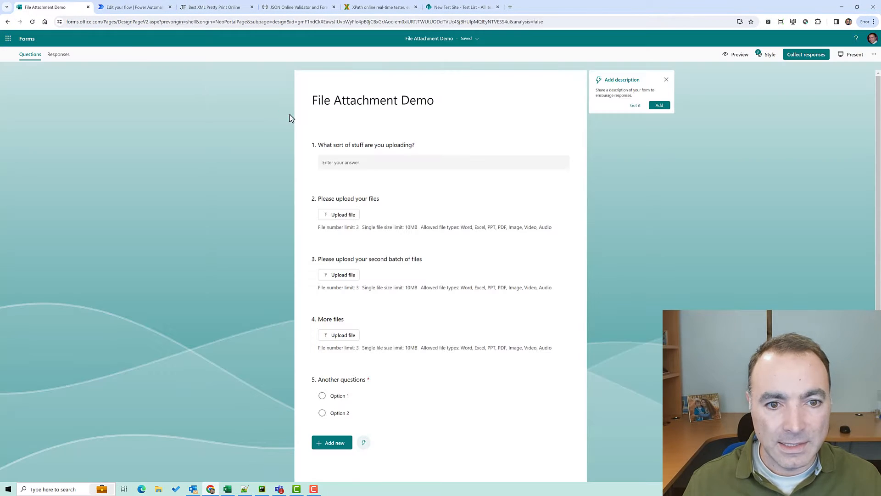
{"action": "left_click", "coordinate": [798, 56]}
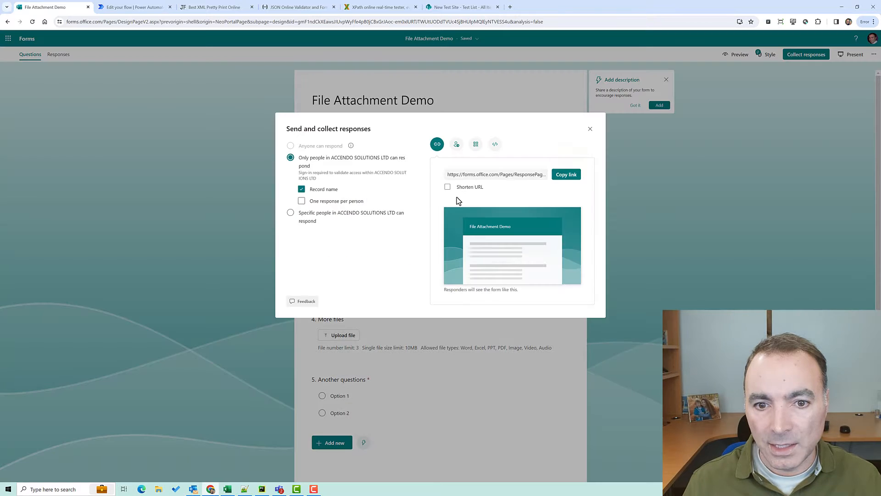
{"action": "left_click", "coordinate": [564, 176]}
{"action": "left_click", "coordinate": [510, 8]}
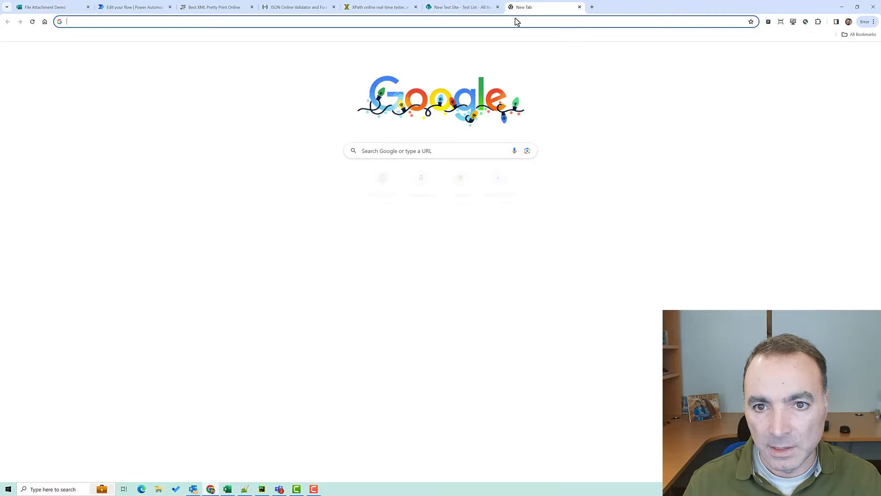
{"action": "key", "text": "ctrl+v"}
{"action": "key", "text": "Return"}
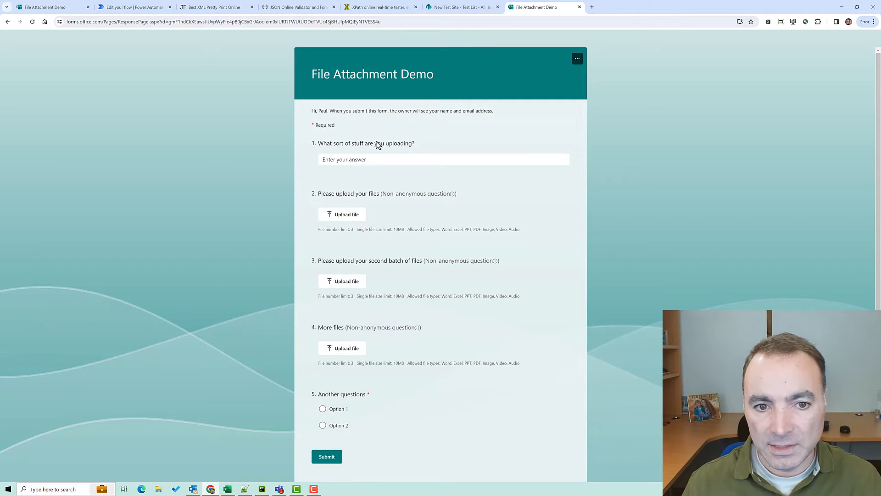
Answer question 1 with 'Test' and upload the DALL·E and Tetris Bop images to questions 2 and 3
{"action": "left_click", "coordinate": [367, 159]}
{"action": "type", "text": "Testing 123"}
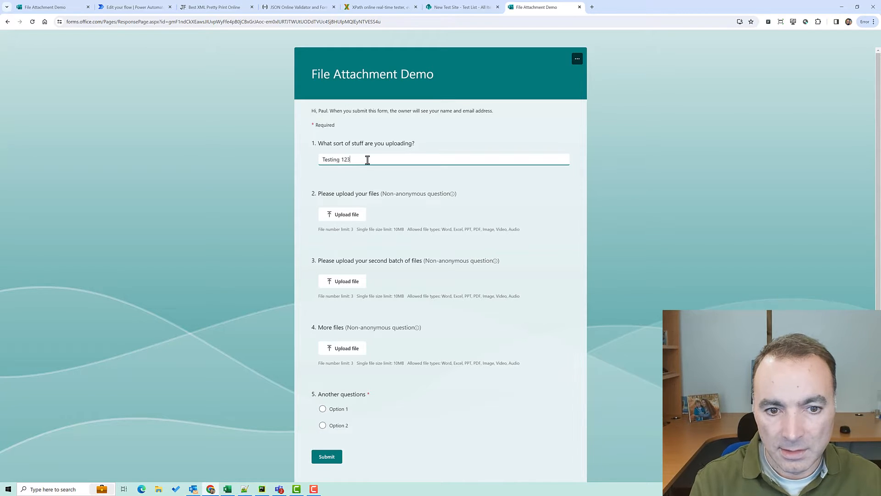
{"action": "left_click", "coordinate": [353, 215]}
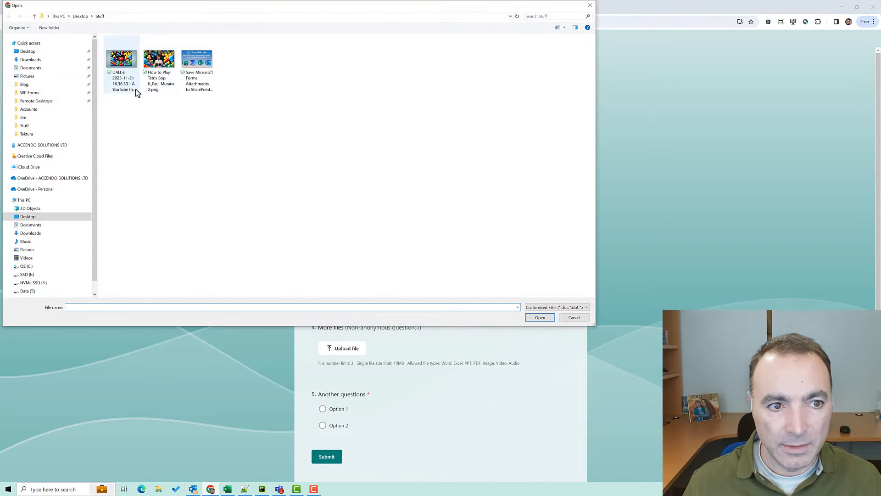
{"action": "left_click", "coordinate": [119, 59]}
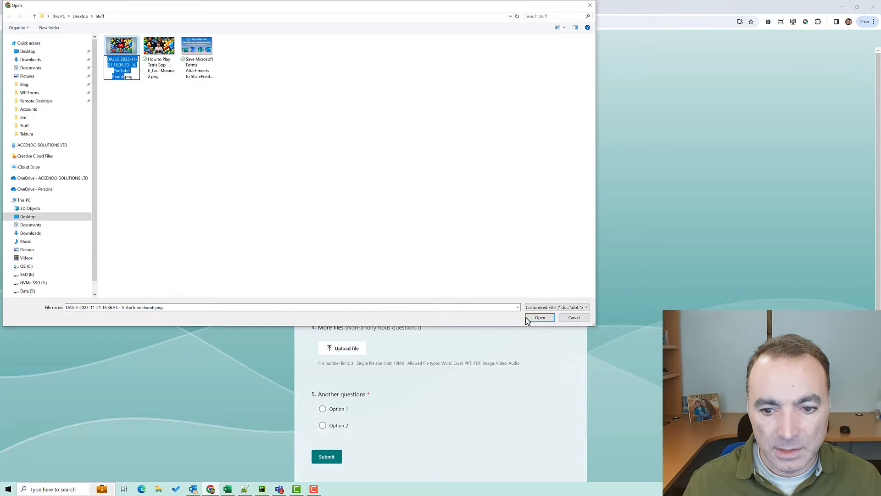
{"action": "double_click", "coordinate": [113, 47]}
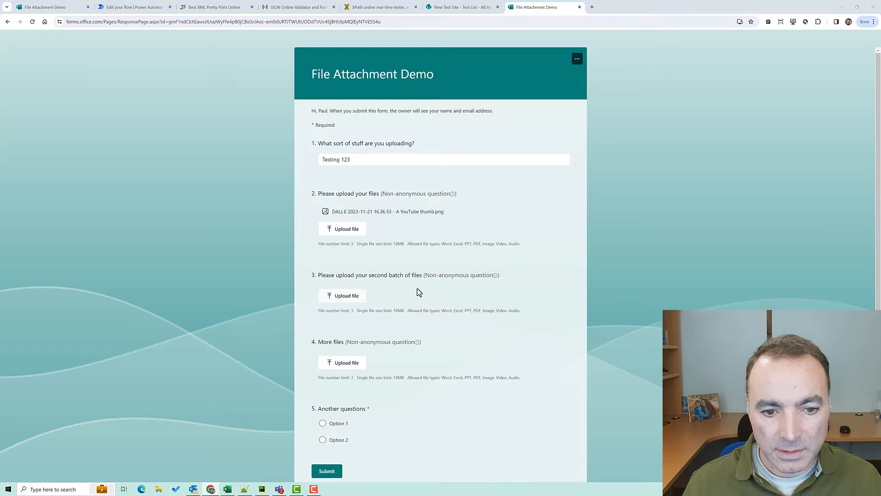
{"action": "left_click", "coordinate": [341, 295]}
{"action": "double_click", "coordinate": [160, 62]}
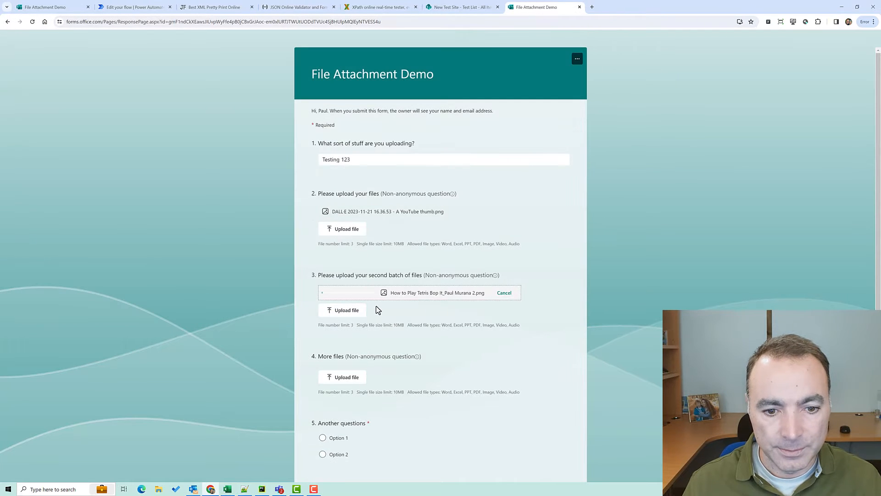
Choose Option 1 for the required question and submit the response
{"action": "left_click", "coordinate": [322, 437]}
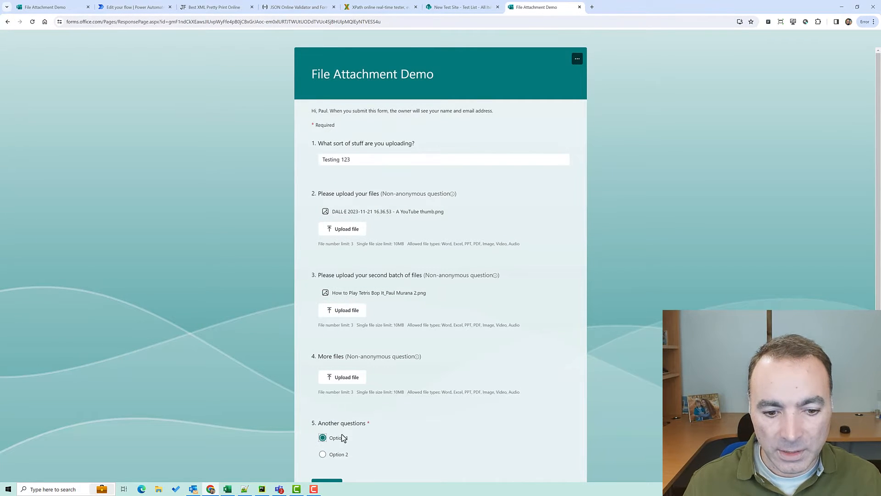
{"action": "scroll", "coordinate": [329, 322], "scroll_direction": "down", "scroll_amount": 2}
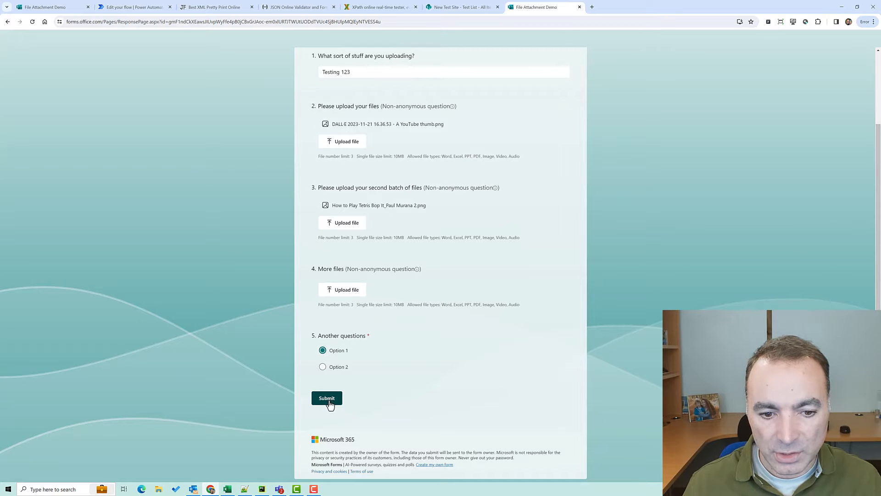
{"action": "left_click", "coordinate": [329, 401]}
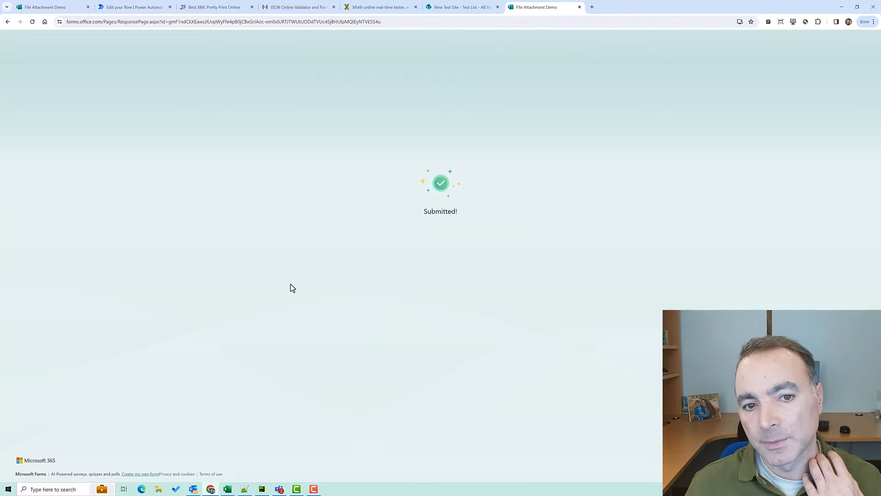
Open the flow's most recent run and show the Get response details raw outputs
{"action": "left_click", "coordinate": [133, 7]}
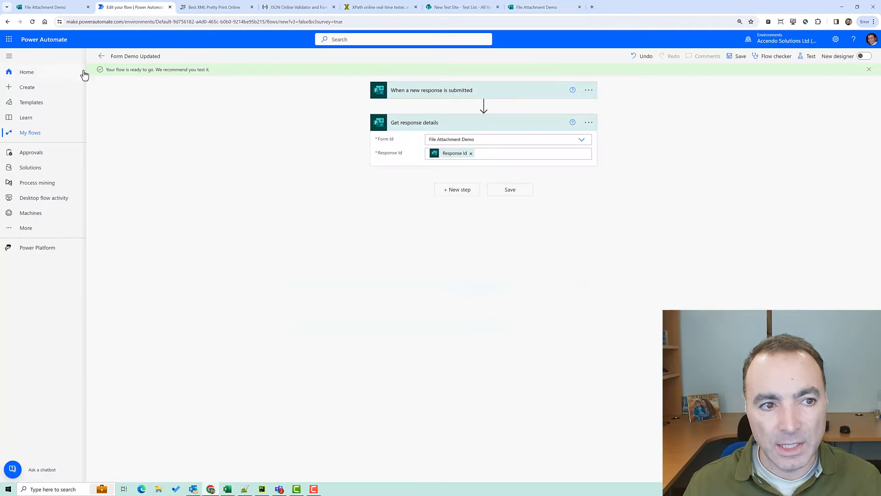
{"action": "left_click", "coordinate": [101, 56]}
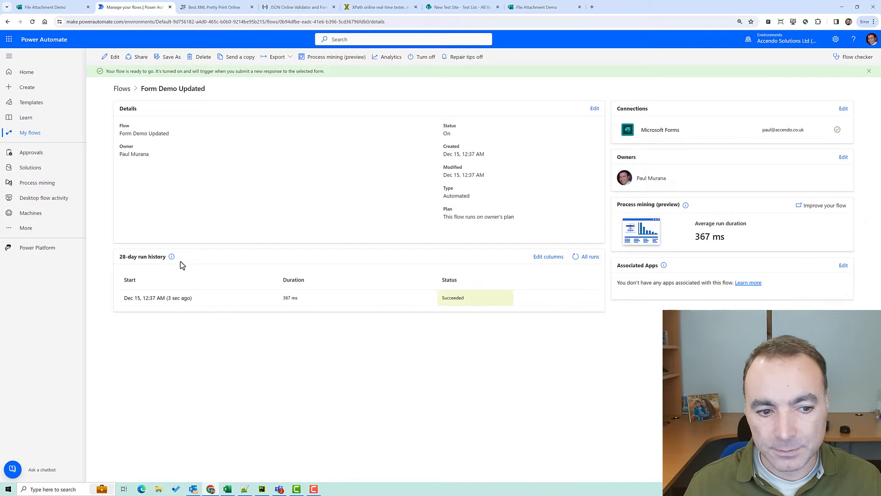
{"action": "left_click", "coordinate": [176, 299]}
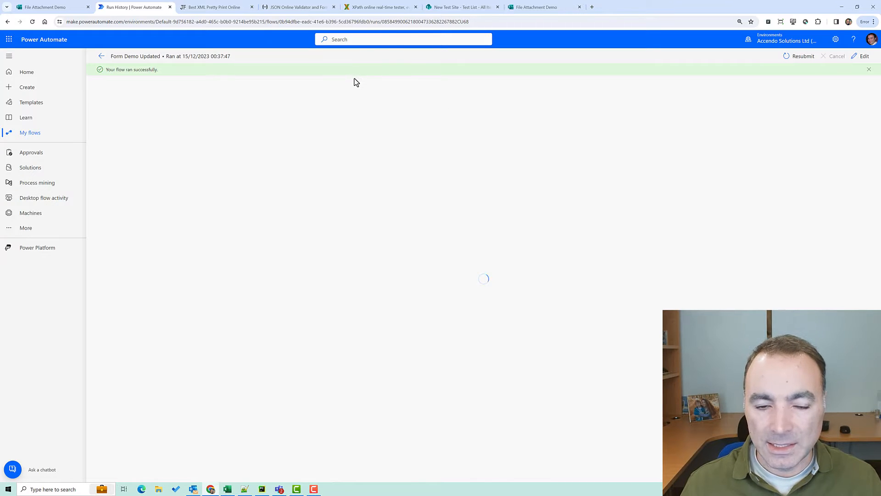
{"action": "left_click", "coordinate": [549, 133]}
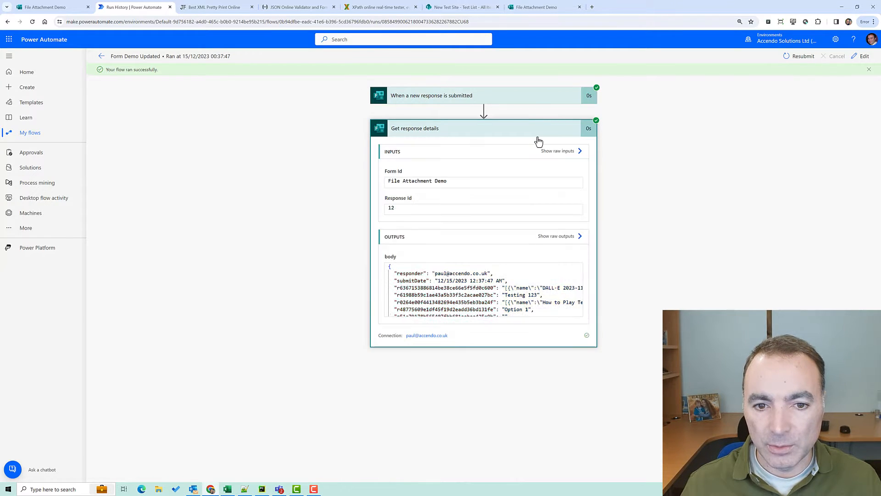
{"action": "left_click", "coordinate": [579, 235]}
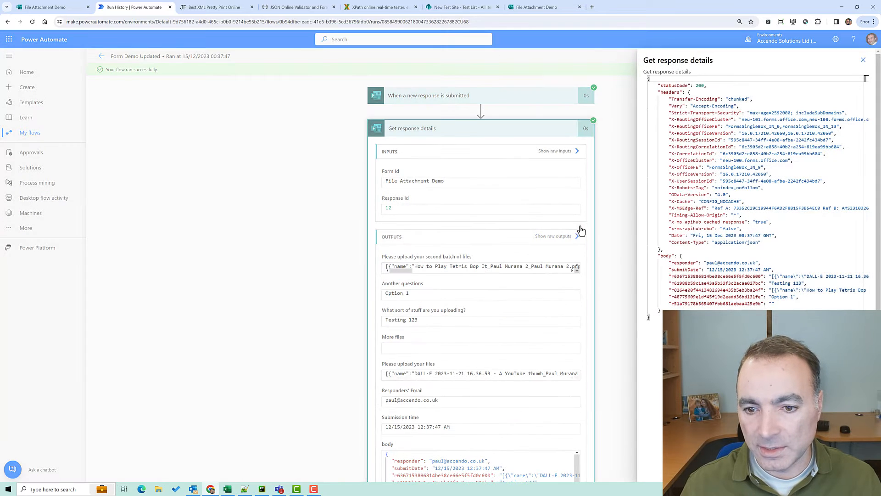
Select and copy the entire raw output JSON, then open a new Notepad++ document
{"action": "key", "text": "ctrl+a"}
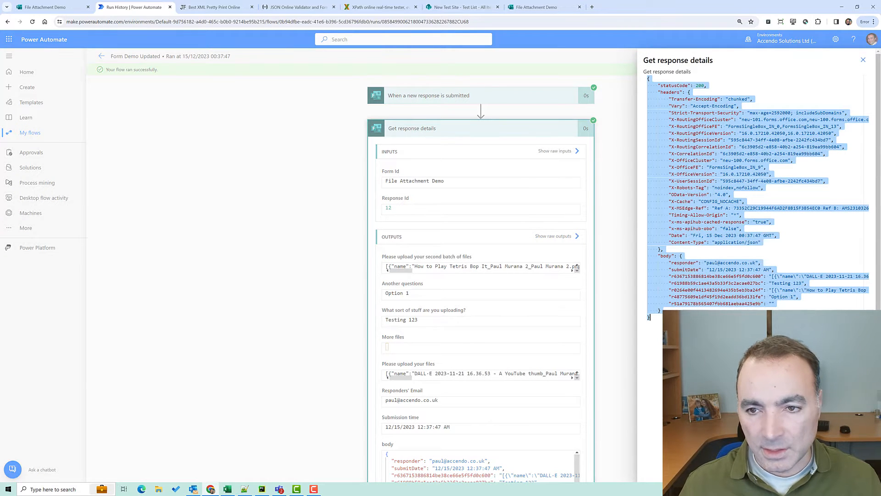
{"action": "left_click", "coordinate": [866, 60]}
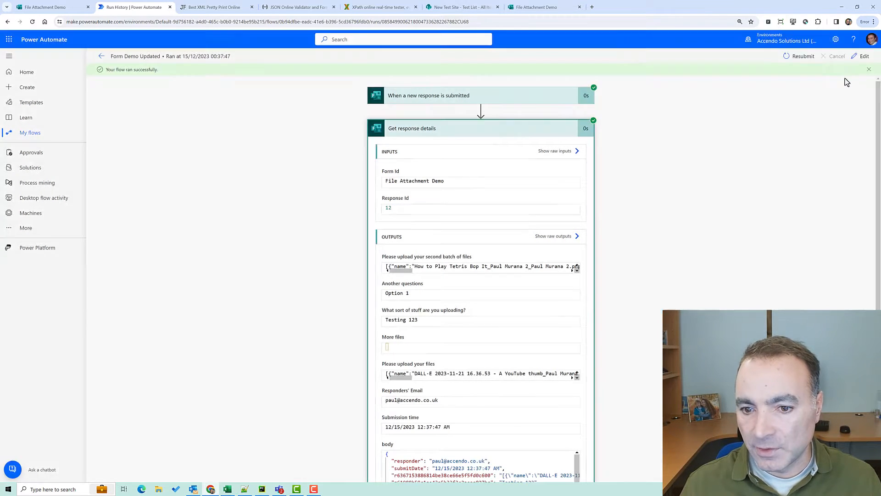
{"action": "left_click", "coordinate": [552, 237]}
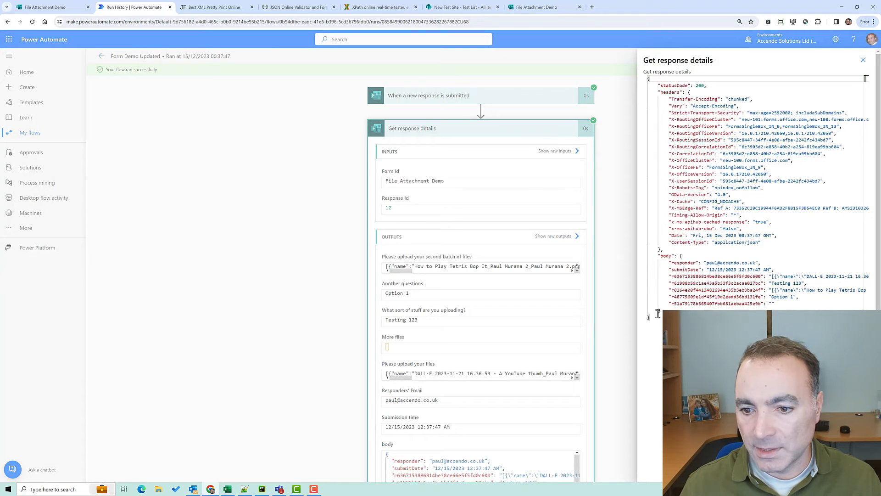
{"action": "left_click_drag", "start_coordinate": [657, 314], "coordinate": [626, 78]}
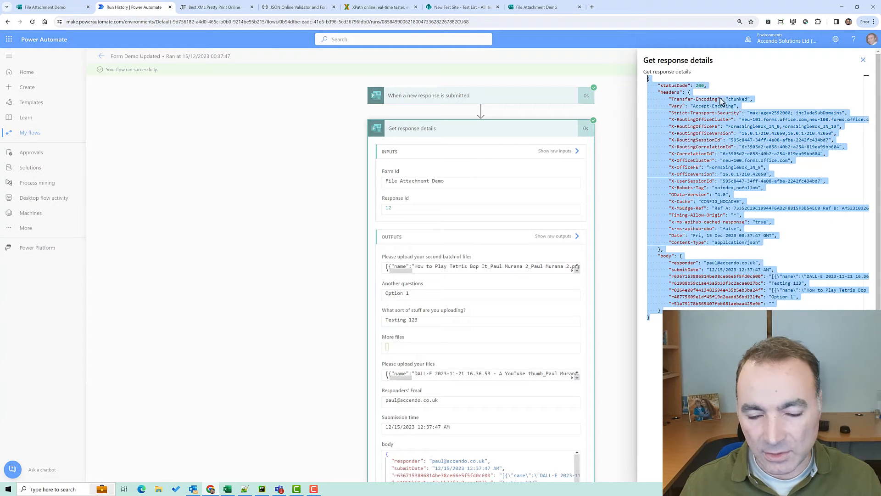
{"action": "left_click", "coordinate": [863, 60]}
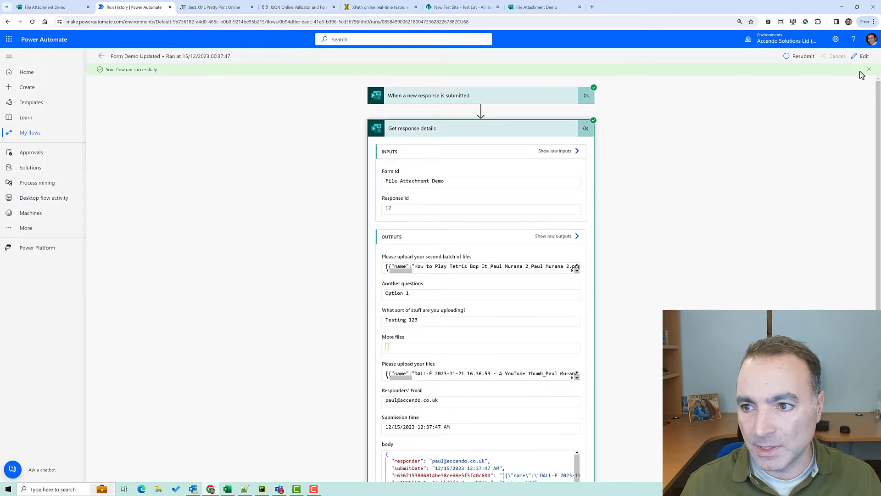
{"action": "key", "text": "alt+Tab"}
{"action": "key", "text": "ctrl+n"}
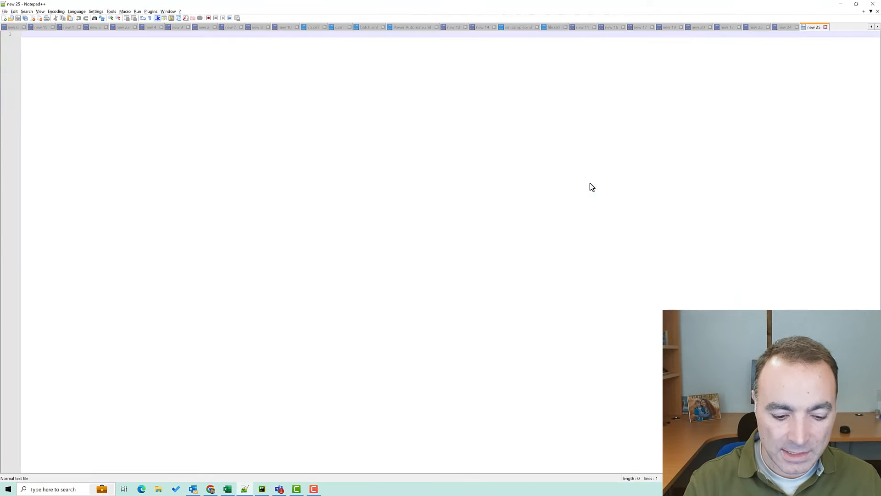
Paste the response JSON and locate the file question and 'Testing 123' keys on lines 30–31
{"action": "key", "text": "ctrl+v"}
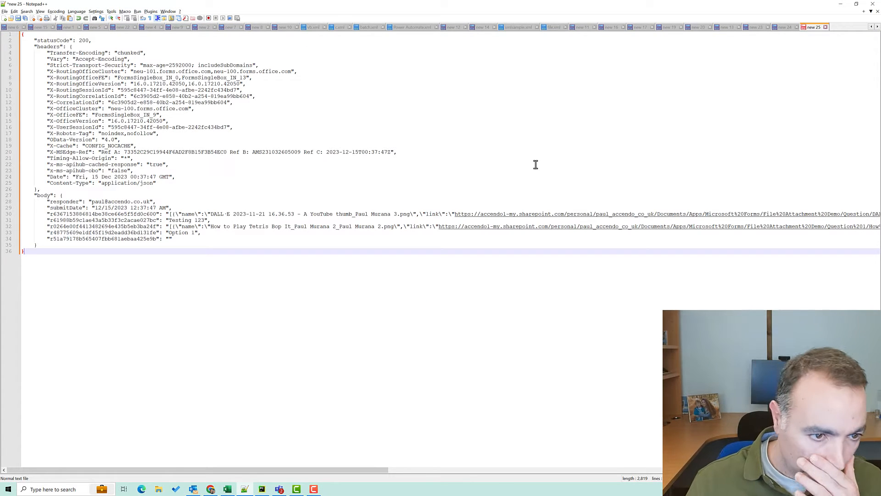
{"action": "double_click", "coordinate": [52, 213]}
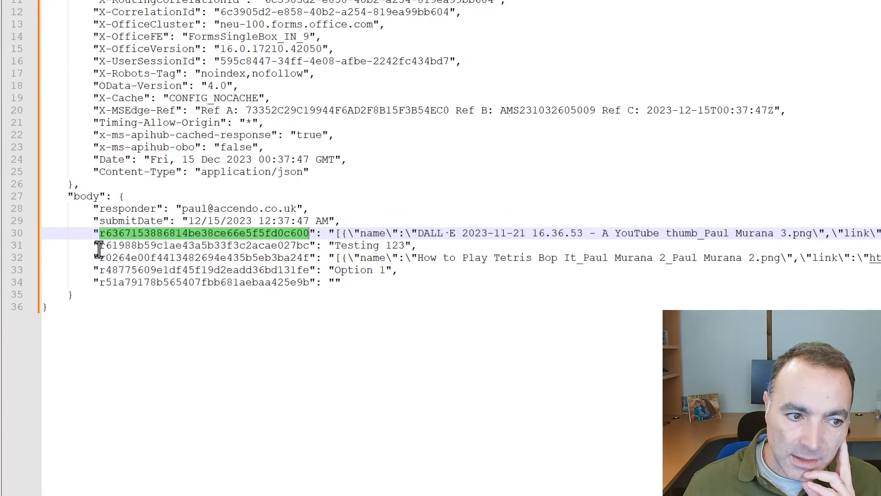
{"action": "left_click_drag", "start_coordinate": [99, 246], "coordinate": [475, 233]}
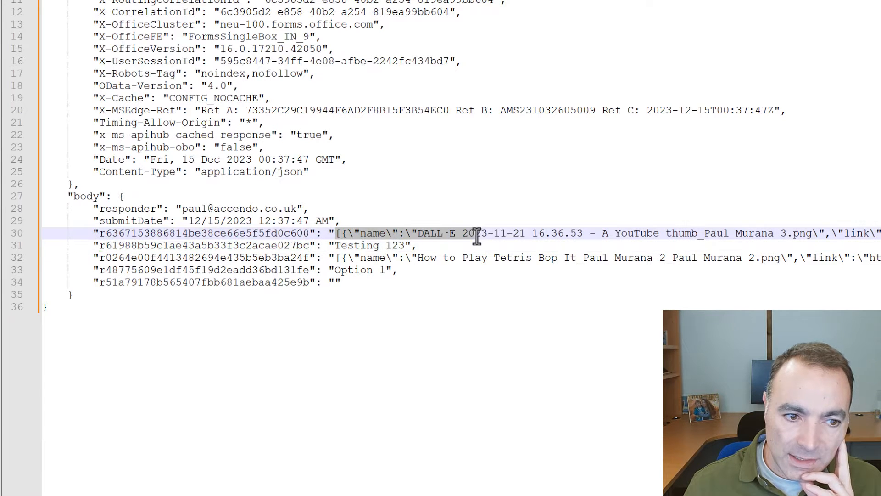
{"action": "left_click", "coordinate": [154, 247]}
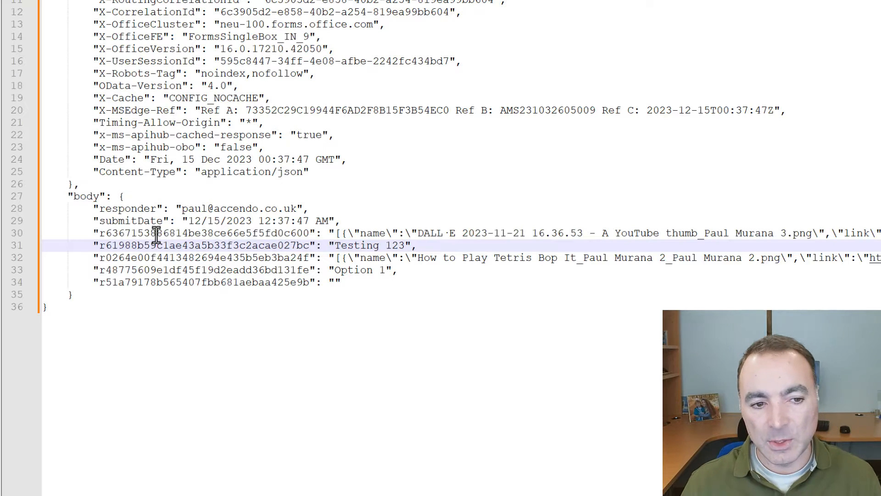
{"action": "left_click", "coordinate": [156, 234]}
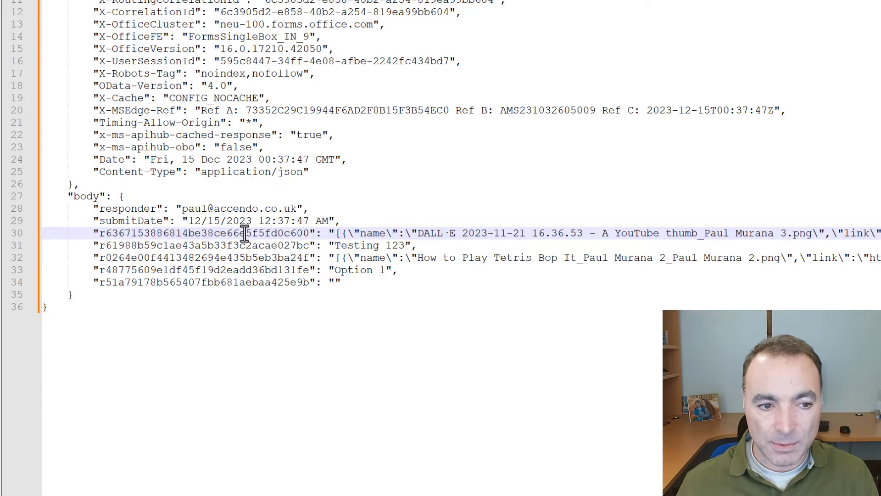
{"action": "left_click", "coordinate": [246, 250]}
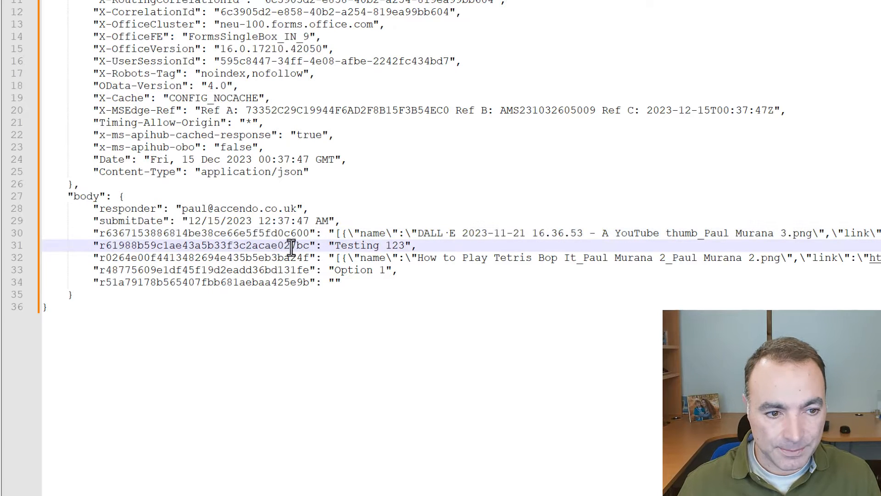
Inspect the empty answer key, the Tetris Bop file entry and the body object on lines 27–35
{"action": "left_click_drag", "start_coordinate": [309, 282], "coordinate": [100, 284]}
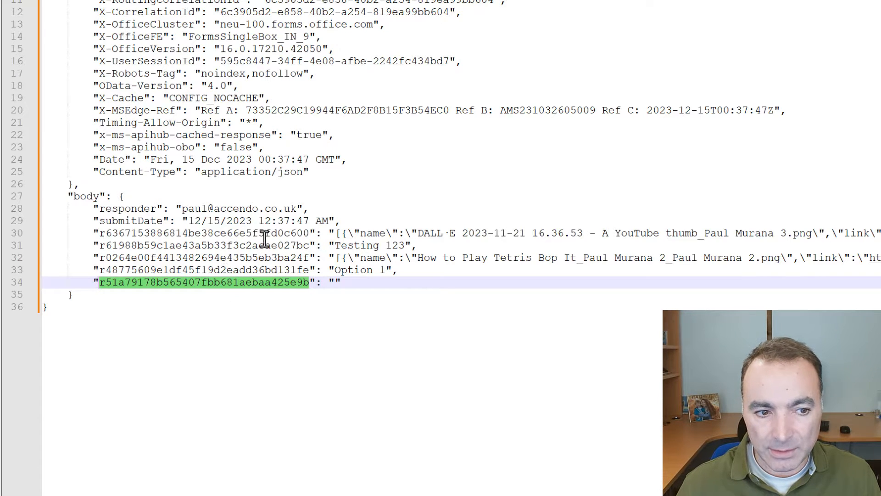
{"action": "left_click", "coordinate": [340, 232]}
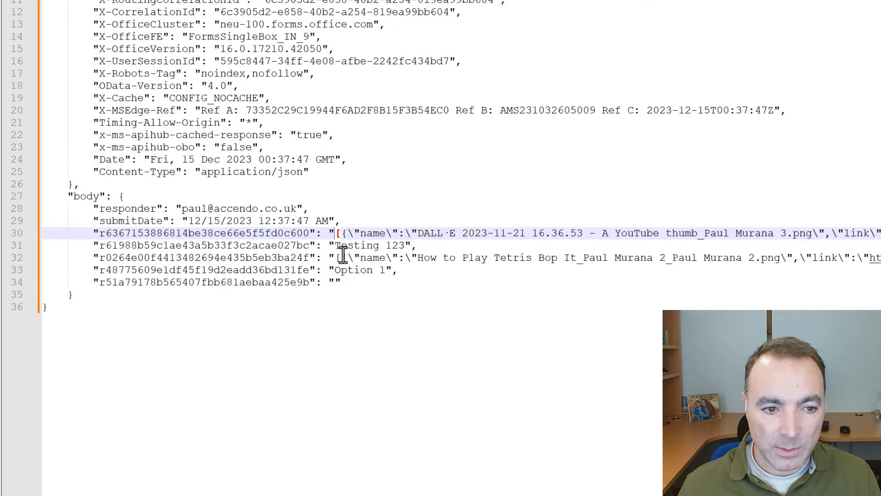
{"action": "left_click_drag", "start_coordinate": [338, 257], "coordinate": [619, 256]}
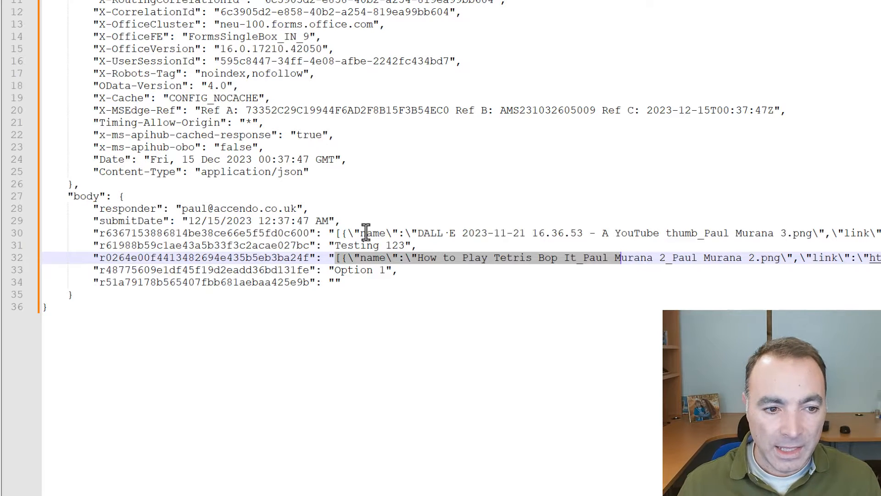
{"action": "left_click_drag", "start_coordinate": [82, 296], "coordinate": [114, 196]}
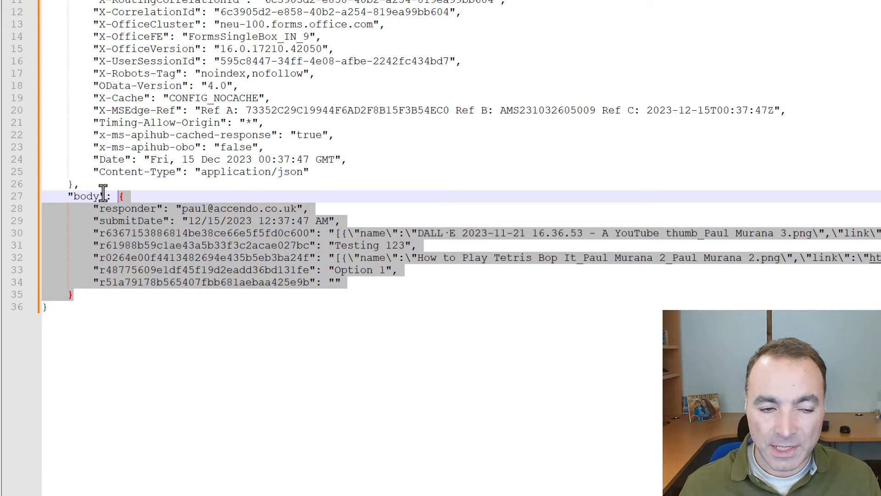
{"action": "left_click", "coordinate": [253, 272]}
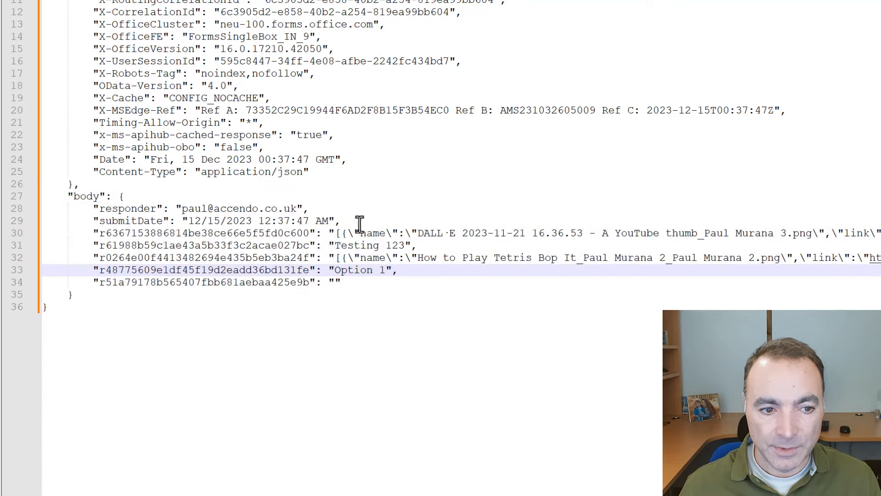
{"action": "key", "text": "alt+Tab"}
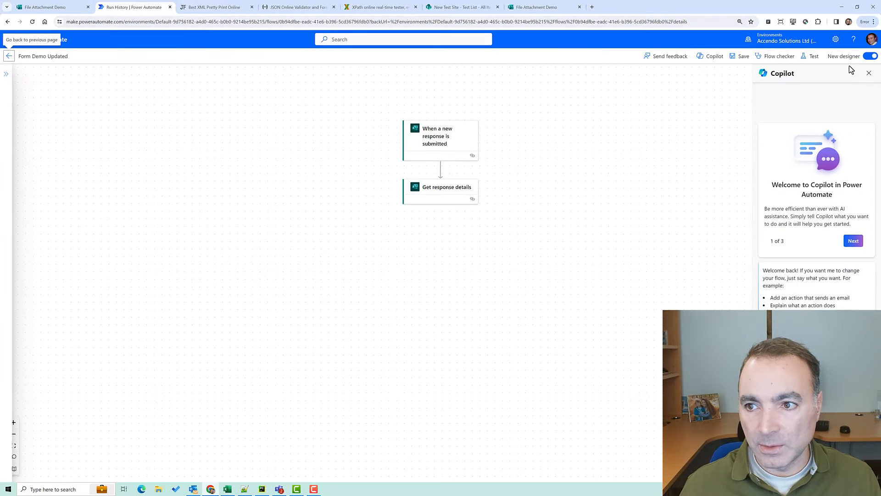
Add a Compose action after Get response details and name it 'XML Prep'
{"action": "left_click", "coordinate": [869, 57]}
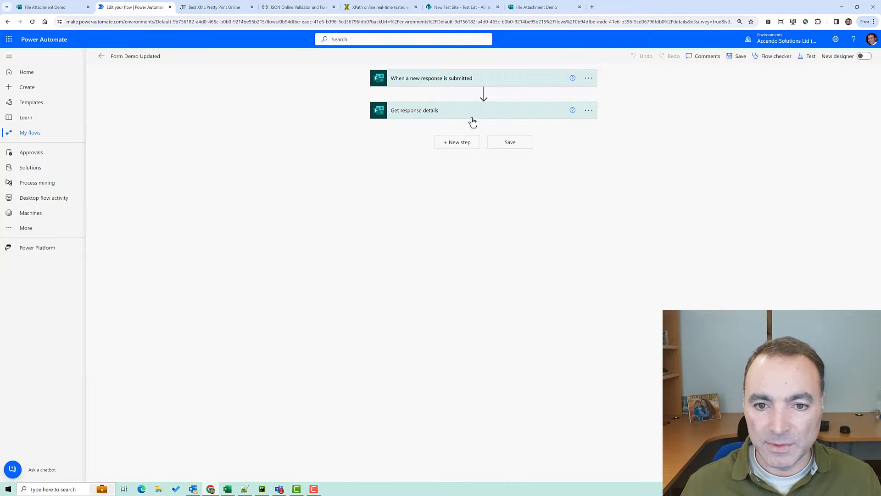
{"action": "left_click", "coordinate": [459, 142]}
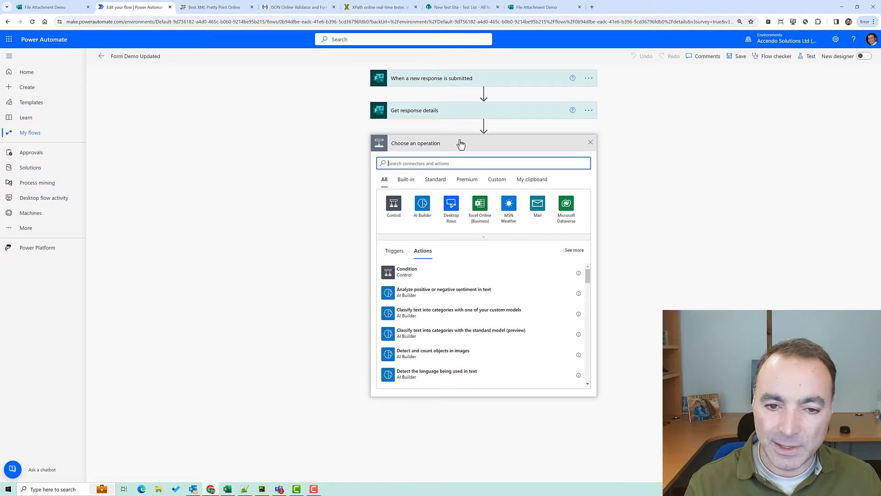
{"action": "type", "text": "compose"}
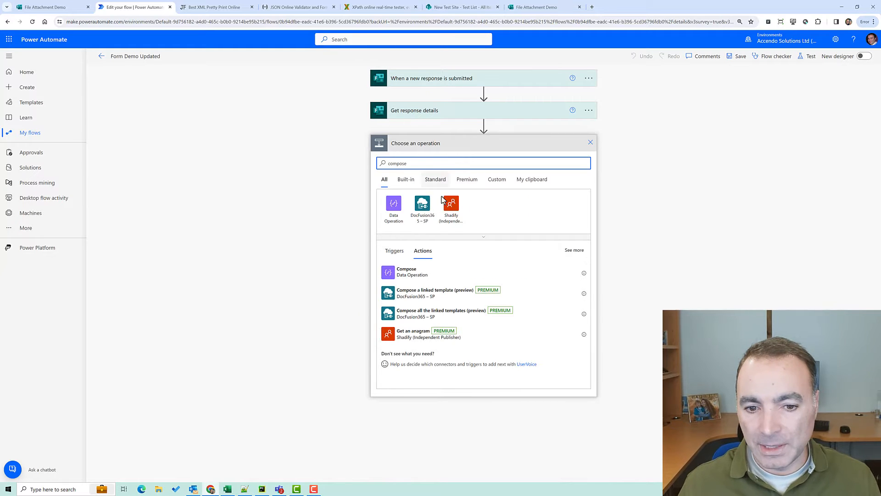
{"action": "left_click", "coordinate": [426, 272]}
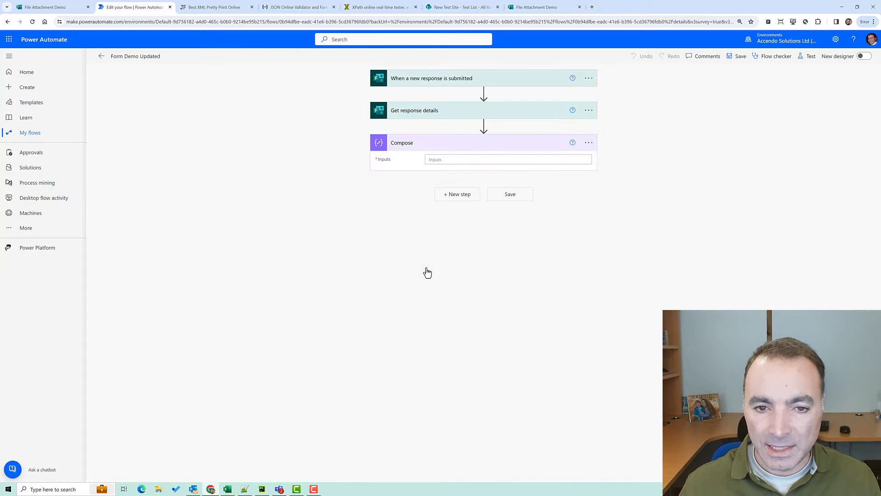
{"action": "left_click", "coordinate": [588, 142]}
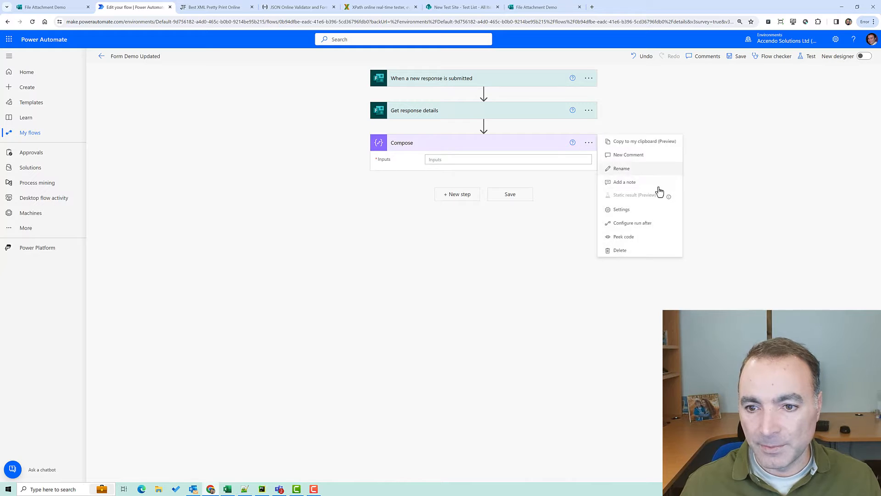
{"action": "left_click", "coordinate": [638, 174]}
{"action": "type", "text": "xML Pre"}
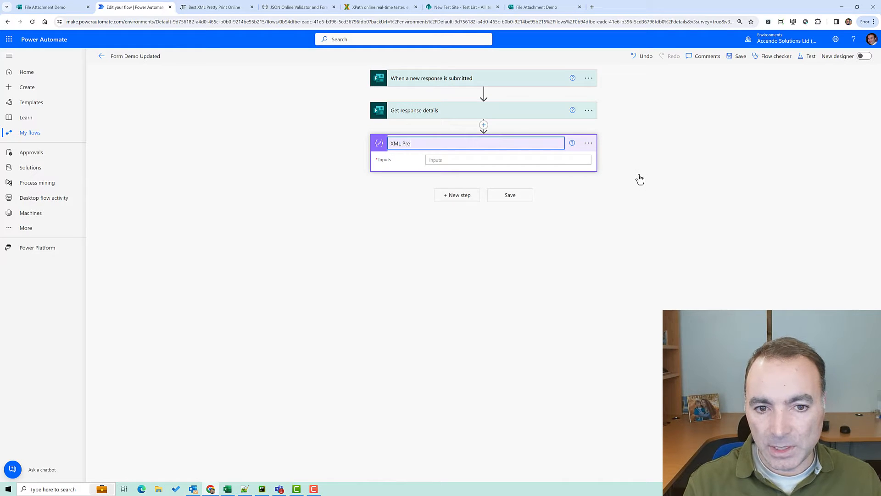
{"action": "type", "text": "p"}
{"action": "key", "text": "Return"}
Set XML Prep's inputs to { "root": body } using the response body dynamic content
{"action": "left_click", "coordinate": [555, 159]}
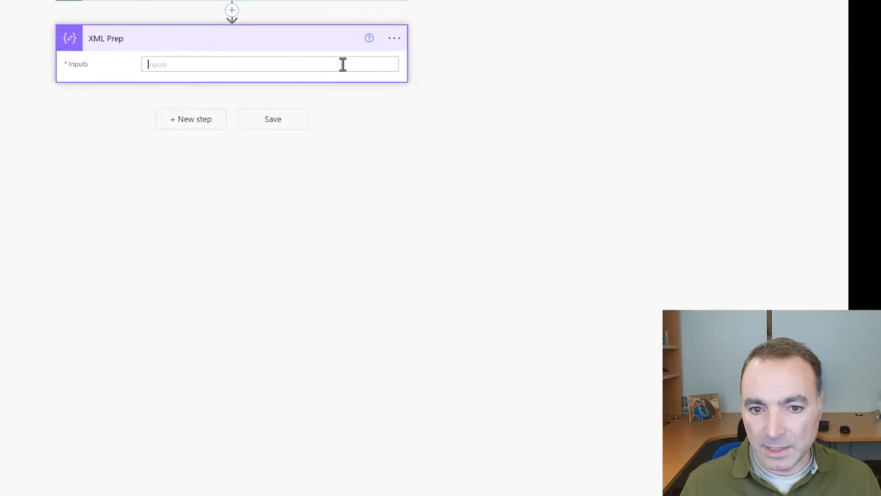
{"action": "type", "text": "{"}
{"action": "key", "text": "Return"}
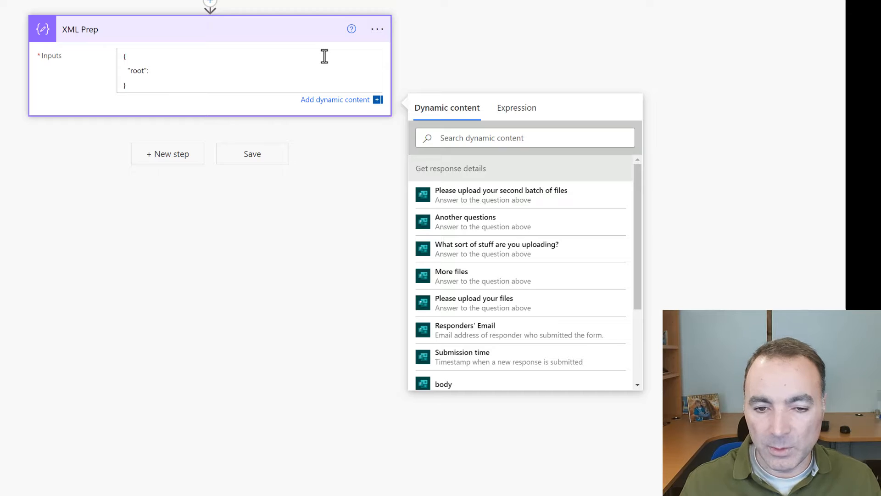
{"action": "left_click", "coordinate": [127, 57]}
{"action": "left_click", "coordinate": [137, 83]}
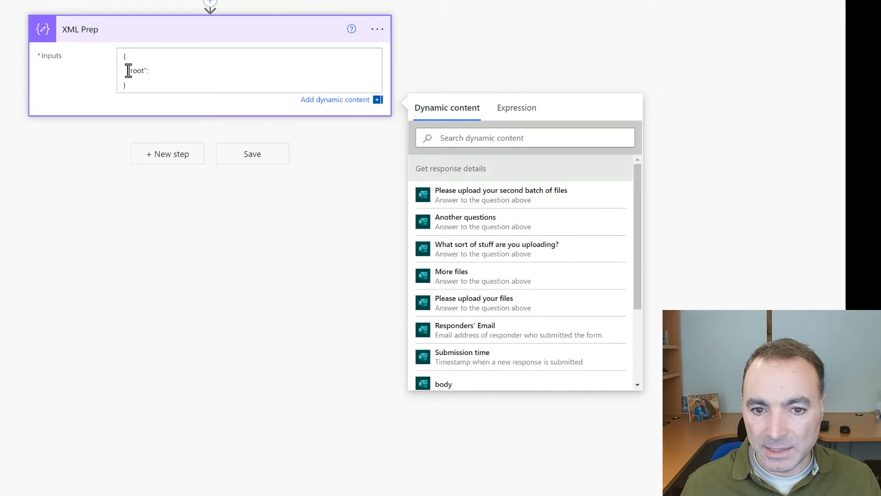
{"action": "left_click_drag", "start_coordinate": [129, 70], "coordinate": [148, 70]}
{"action": "left_click", "coordinate": [138, 73]}
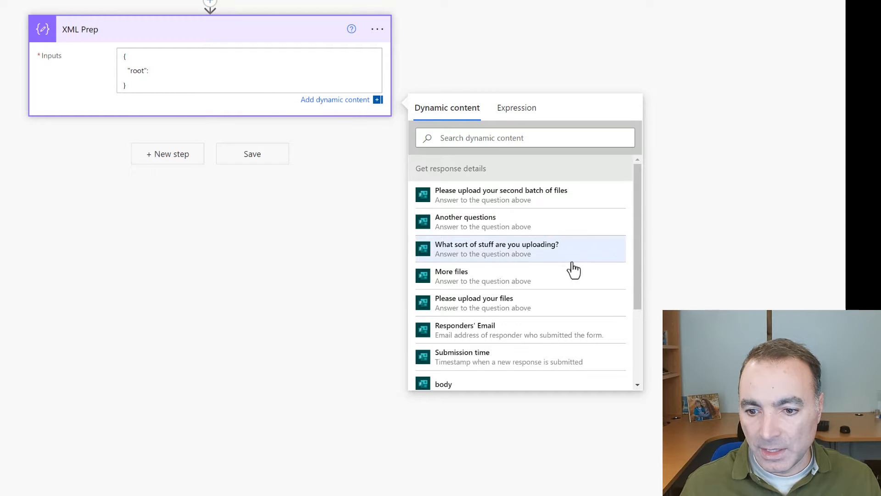
{"action": "left_click", "coordinate": [508, 382]}
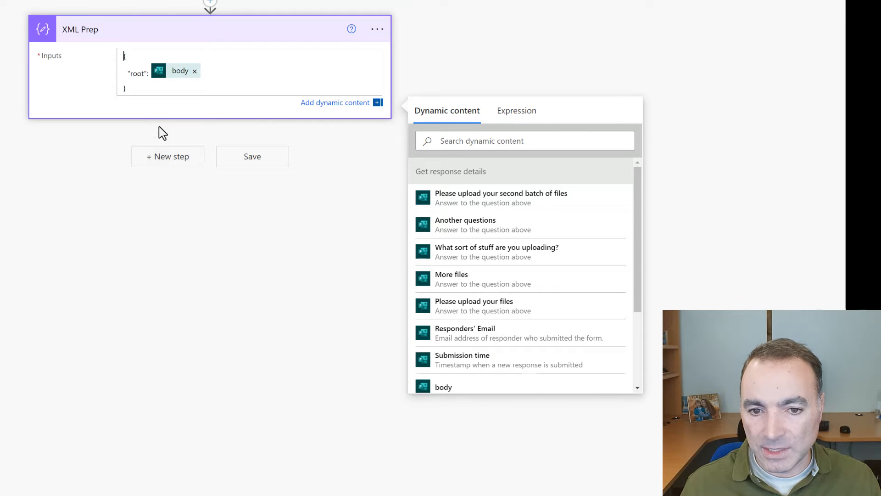
{"action": "left_click", "coordinate": [163, 158]}
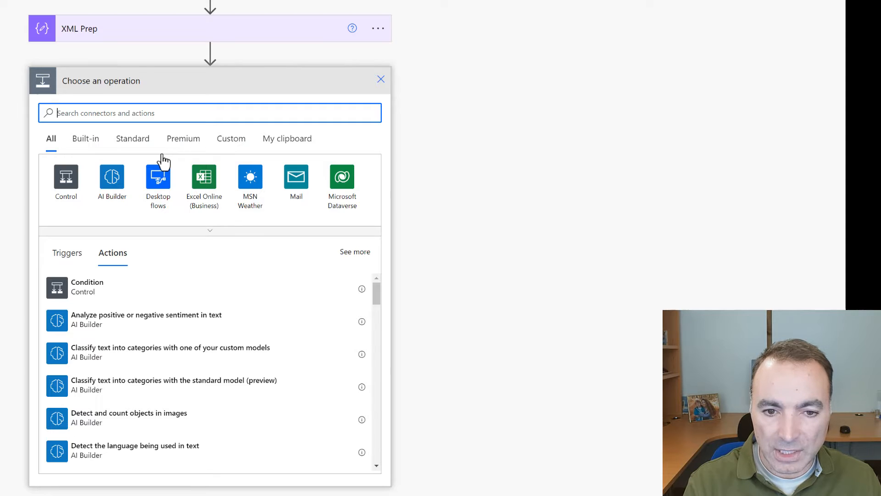
Add a Compose step named XML with the expression xml(outputs('XML_Prep'))
{"action": "type", "text": "compose"}
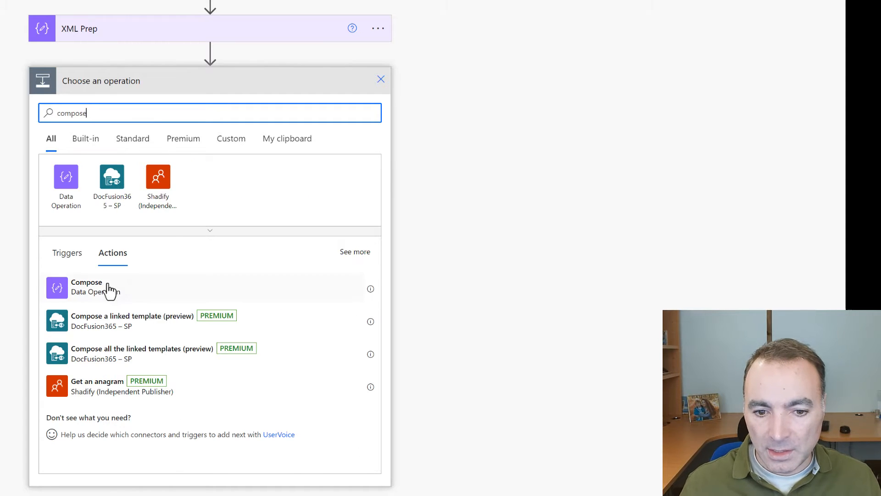
{"action": "left_click", "coordinate": [209, 283]}
{"action": "left_click", "coordinate": [377, 80]}
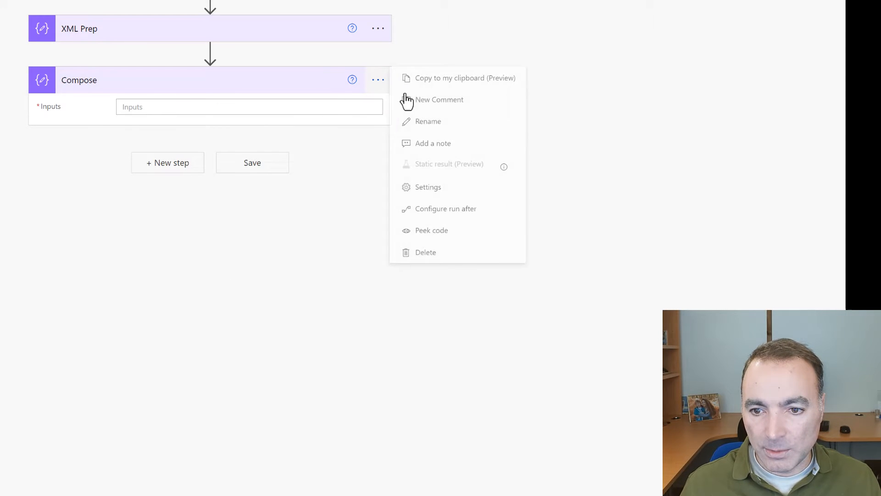
{"action": "left_click", "coordinate": [430, 119]}
{"action": "type", "text": "X<"}
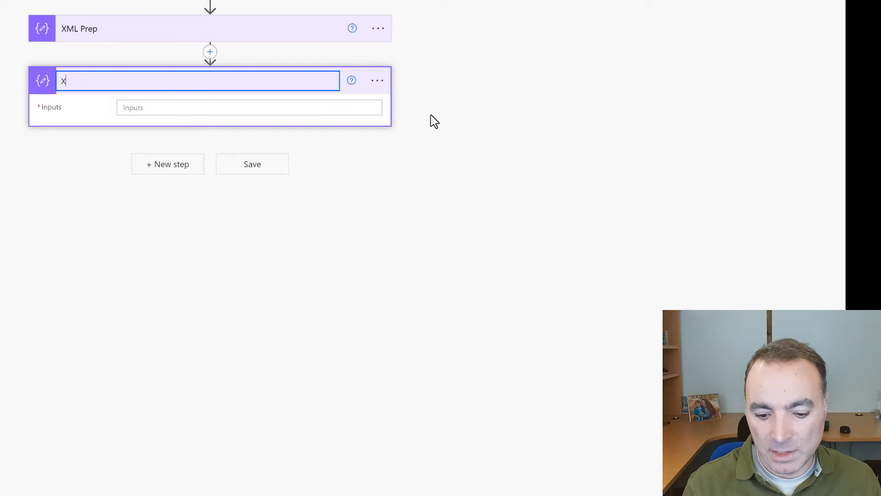
{"action": "left_click", "coordinate": [360, 108]}
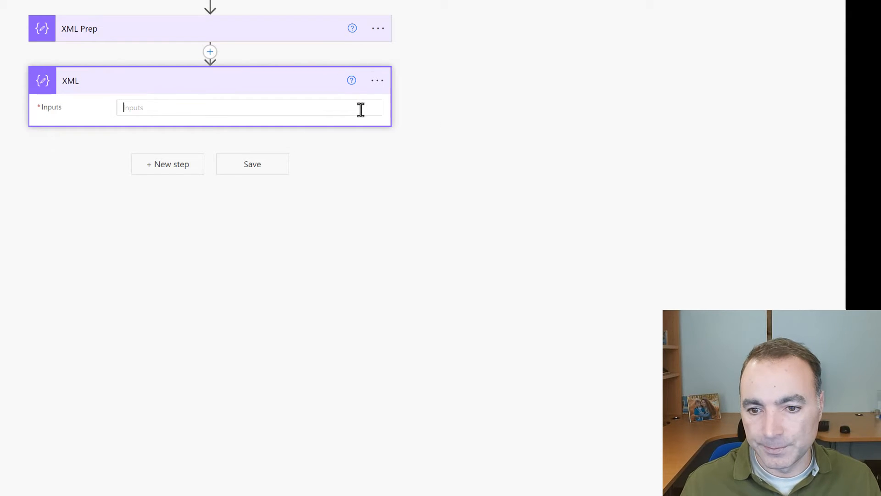
{"action": "left_click", "coordinate": [516, 112]}
{"action": "type", "text": "xml("}
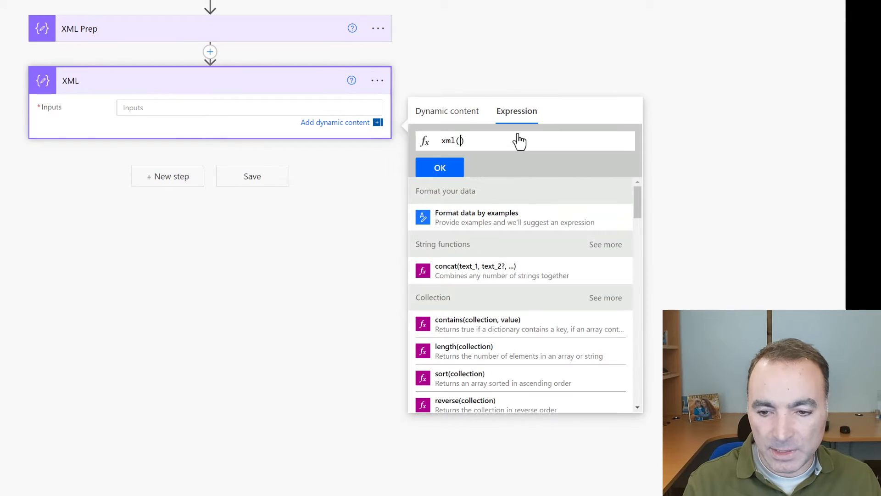
{"action": "left_click", "coordinate": [468, 117]}
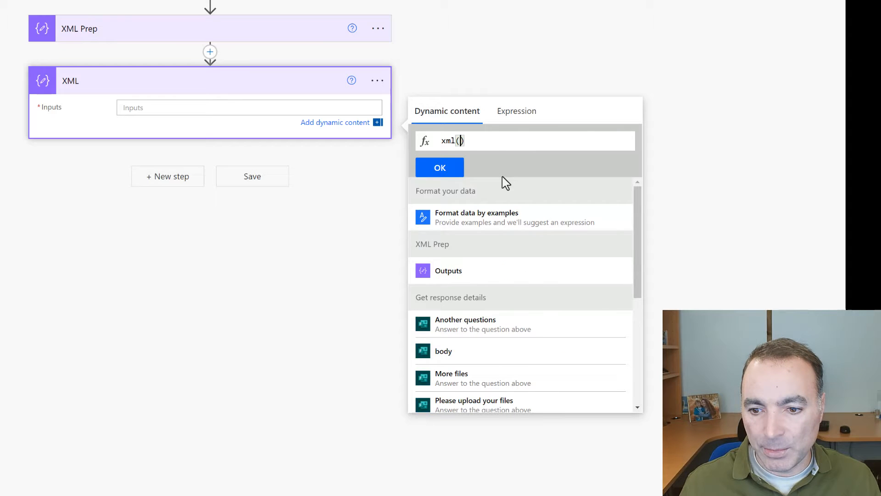
{"action": "left_click", "coordinate": [464, 279]}
{"action": "left_click", "coordinate": [439, 168]}
Save the flow and test it with a recently used trigger run
{"action": "left_click", "coordinate": [737, 57]}
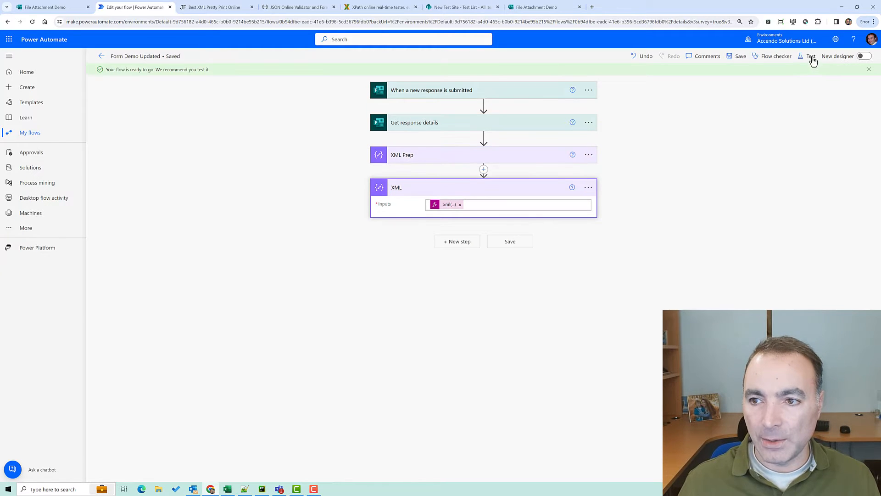
{"action": "left_click", "coordinate": [808, 57]}
{"action": "left_click", "coordinate": [754, 98]}
{"action": "left_click", "coordinate": [752, 110]}
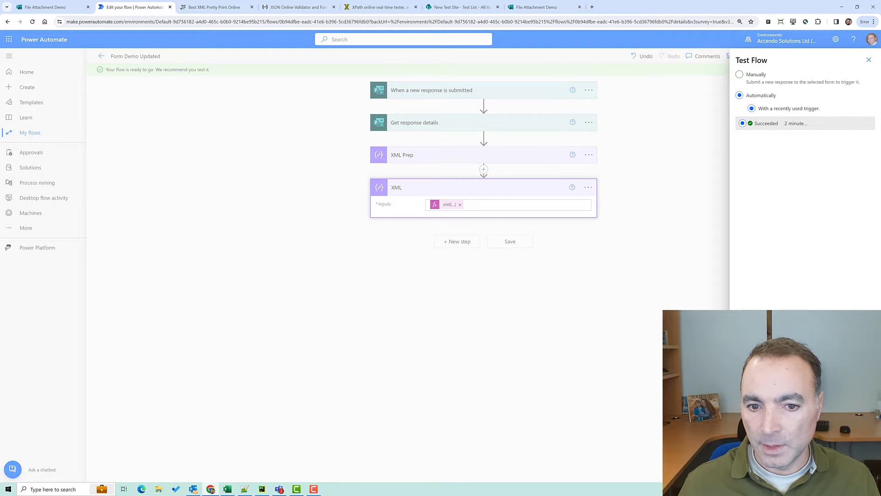
{"action": "left_click", "coordinate": [755, 471]}
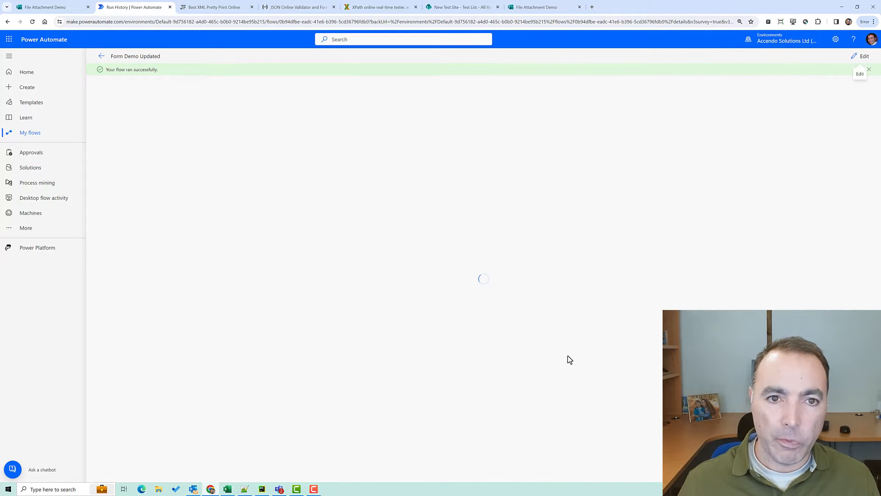
Select the XML step's input string from the test run's details
{"action": "left_click", "coordinate": [433, 197]}
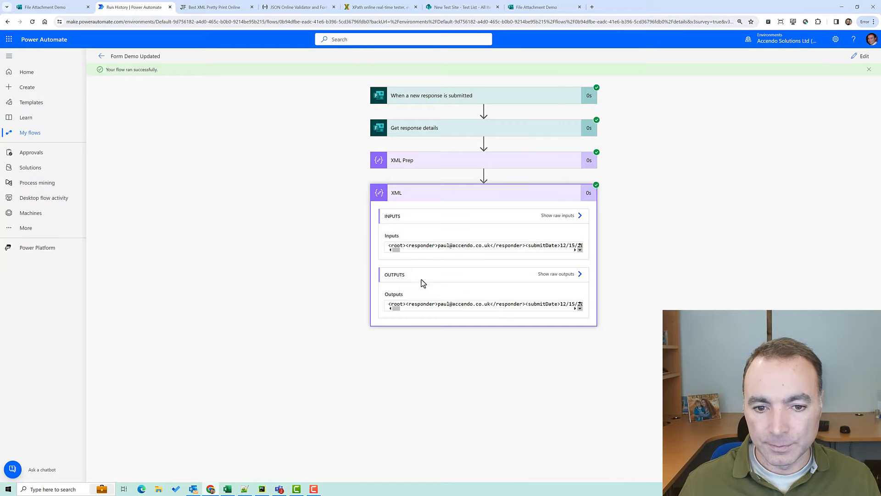
{"action": "triple_click", "coordinate": [428, 247]}
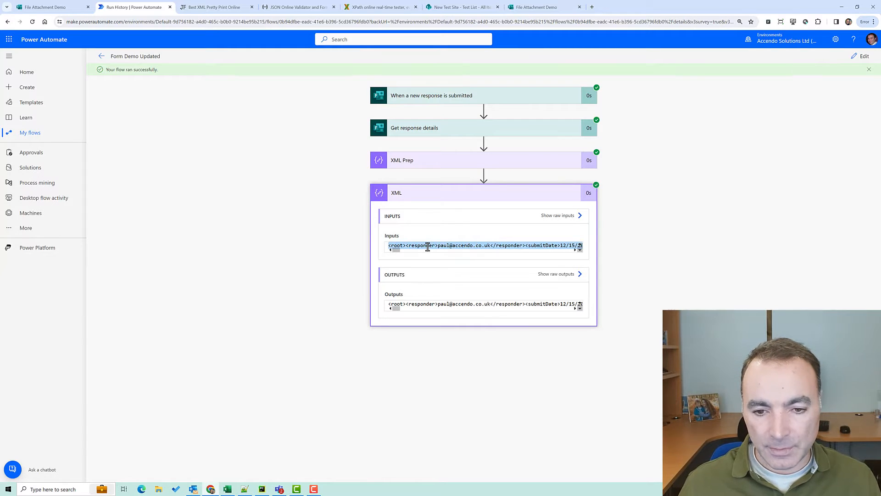
{"action": "left_click", "coordinate": [226, 9]}
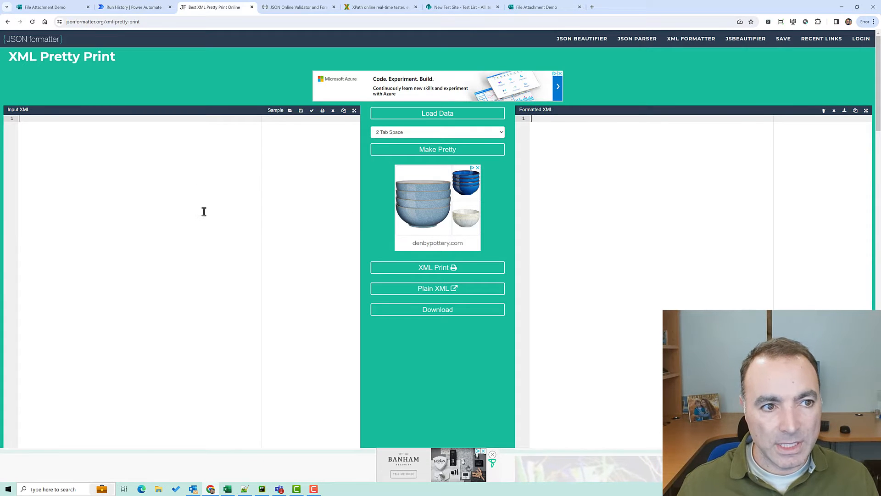
Paste the flow's XML into the Input XML pane and select the pretty-printed result
{"action": "key", "text": "ctrl+v"}
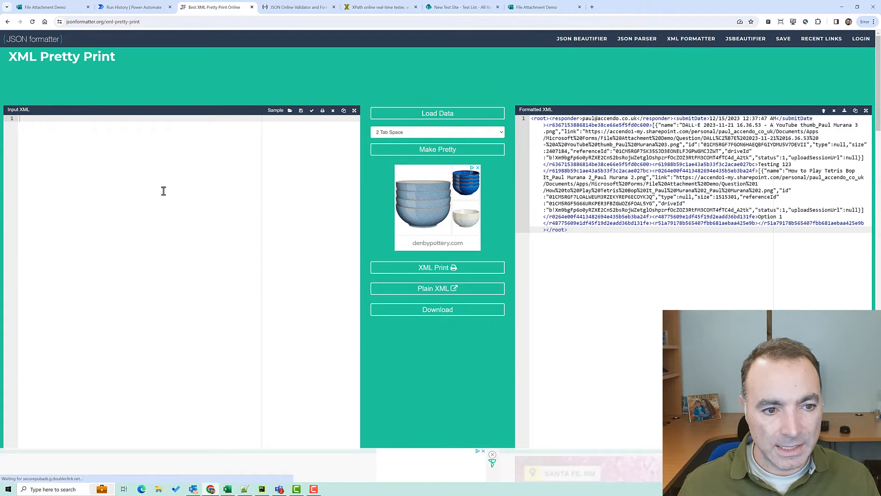
{"action": "left_click_drag", "start_coordinate": [574, 242], "coordinate": [476, 98]}
{"action": "key", "text": "ctrl+x"}
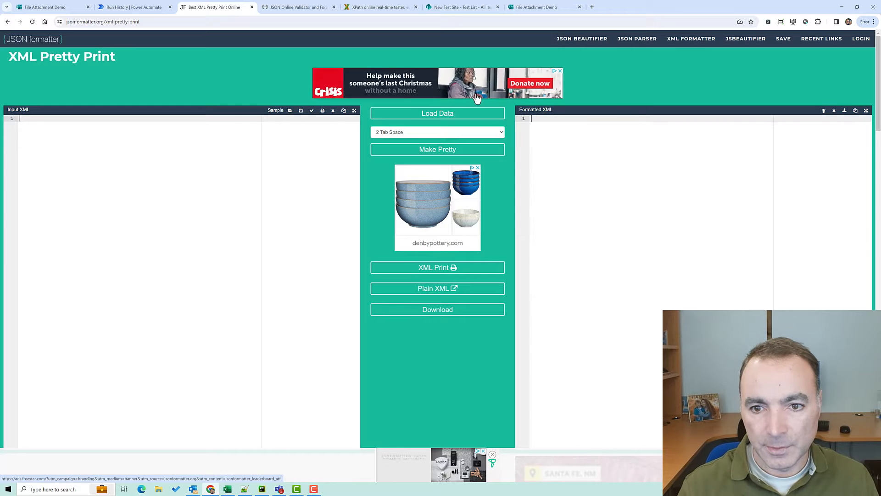
{"action": "left_click", "coordinate": [114, 132]}
{"action": "key", "text": "ctrl+v"}
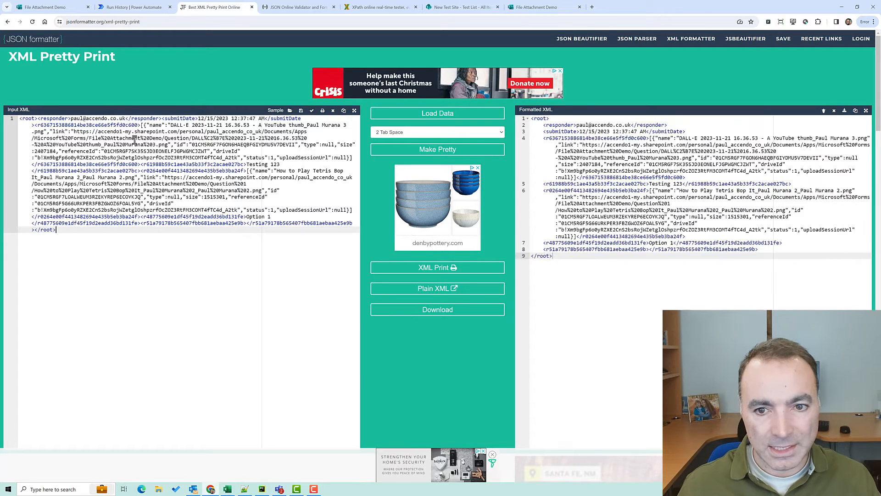
{"action": "left_click_drag", "start_coordinate": [574, 271], "coordinate": [510, 113]}
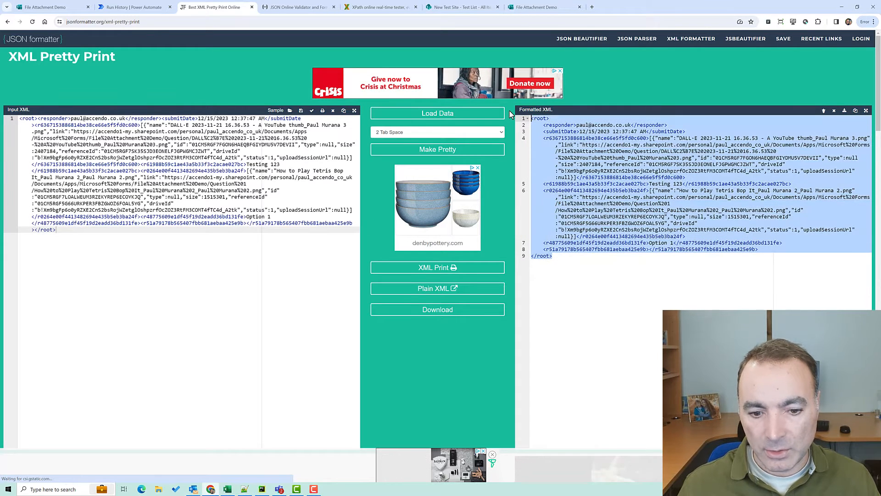
Select the existing query on the XPath tester page
{"action": "left_click", "coordinate": [360, 8]}
{"action": "triple_click", "coordinate": [234, 43]}
{"action": "left_click_drag", "start_coordinate": [228, 41], "coordinate": [1, 26]}
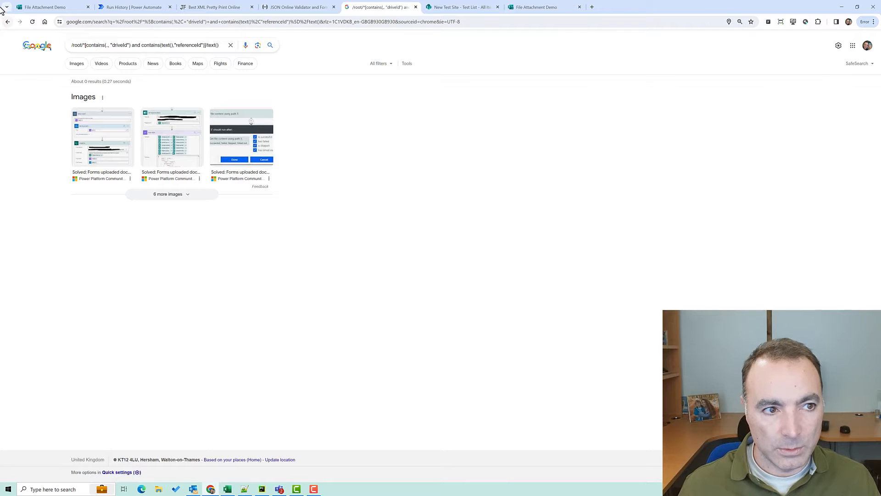
Clear the sample query and replace the sample XML with the form response XML
{"action": "left_click", "coordinate": [8, 22]}
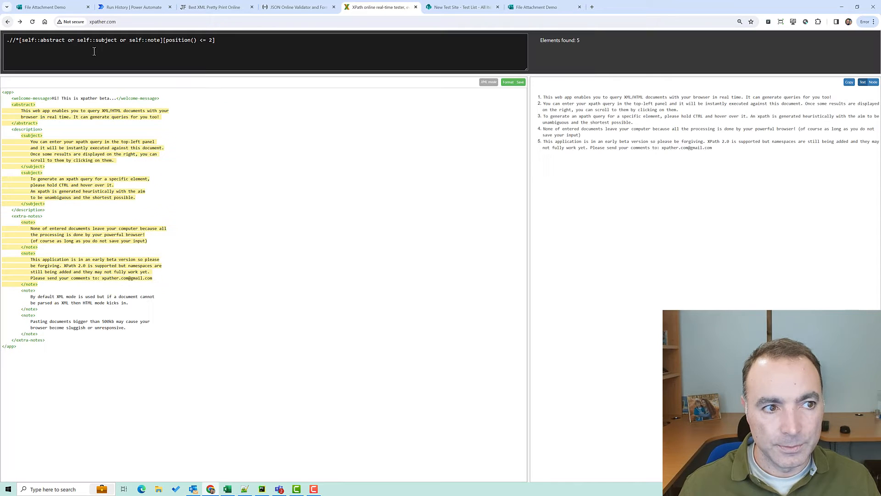
{"action": "triple_click", "coordinate": [234, 41]}
{"action": "key", "text": "BackSpace"}
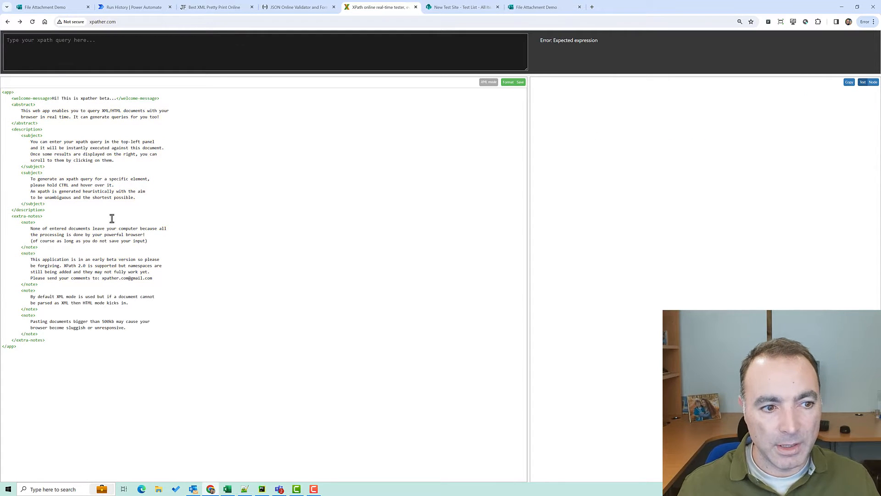
{"action": "left_click_drag", "start_coordinate": [32, 347], "coordinate": [1, 91]}
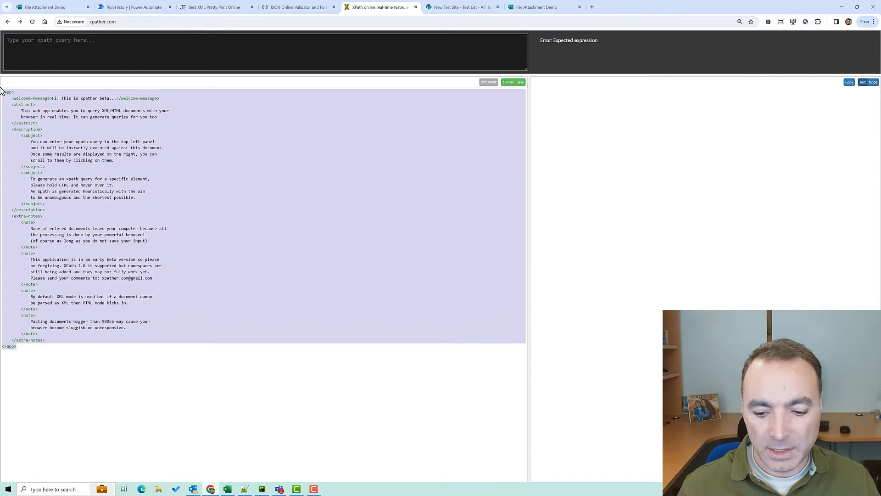
{"action": "key", "text": "BackSpace"}
{"action": "key", "text": "ctrl+v"}
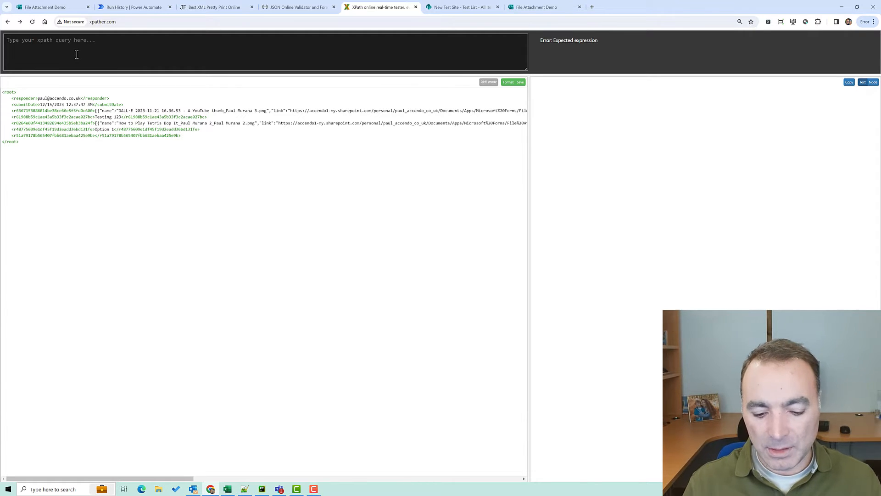
Enter the XPath query /root/* to list the root's child elements
{"action": "type", "text": "/."}
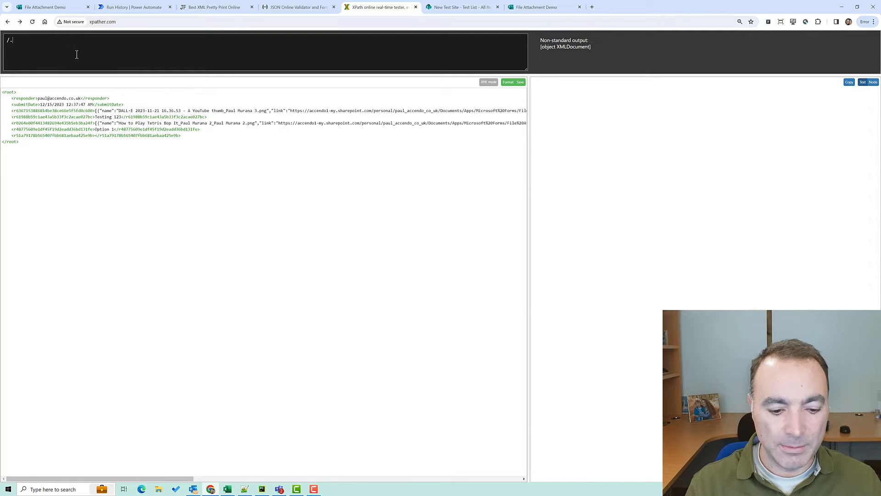
{"action": "type", "text": "/"}
{"action": "key", "text": "BackSpace"}
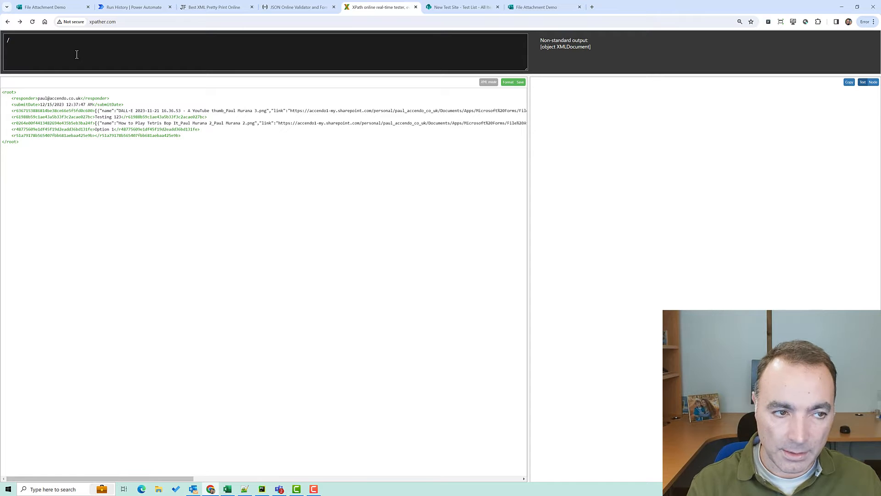
{"action": "type", "text": "root"}
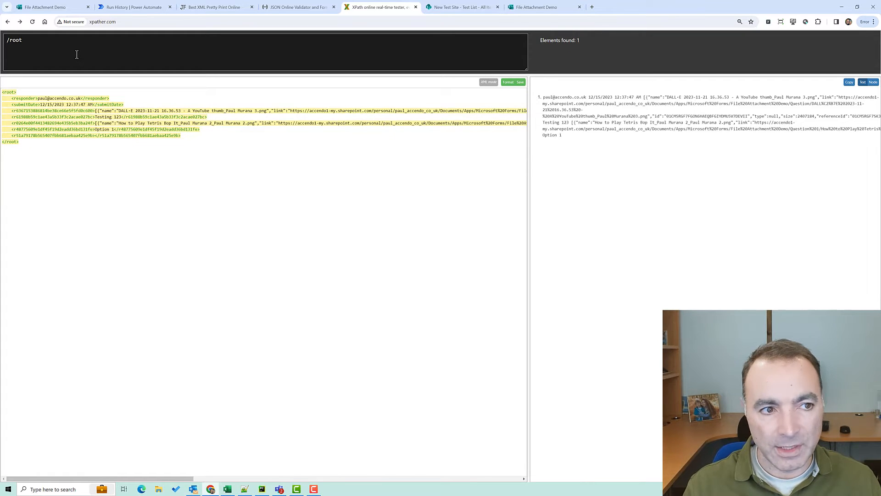
{"action": "type", "text": "/"}
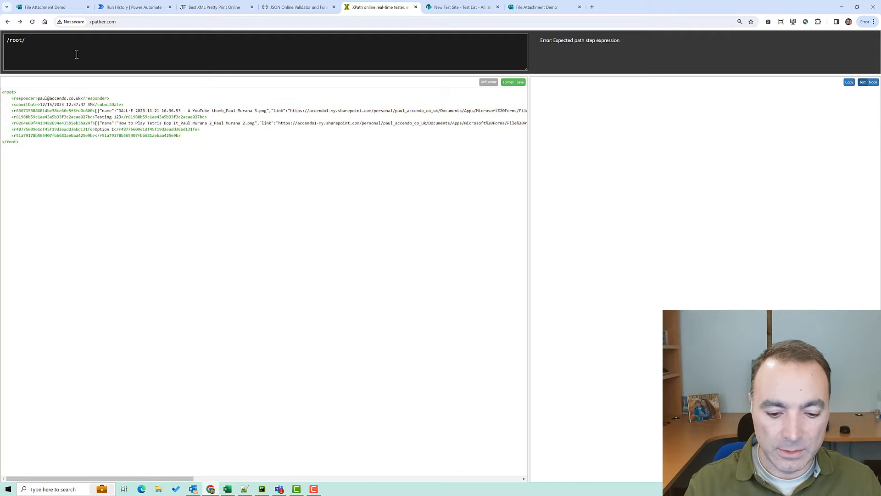
{"action": "type", "text": "*"}
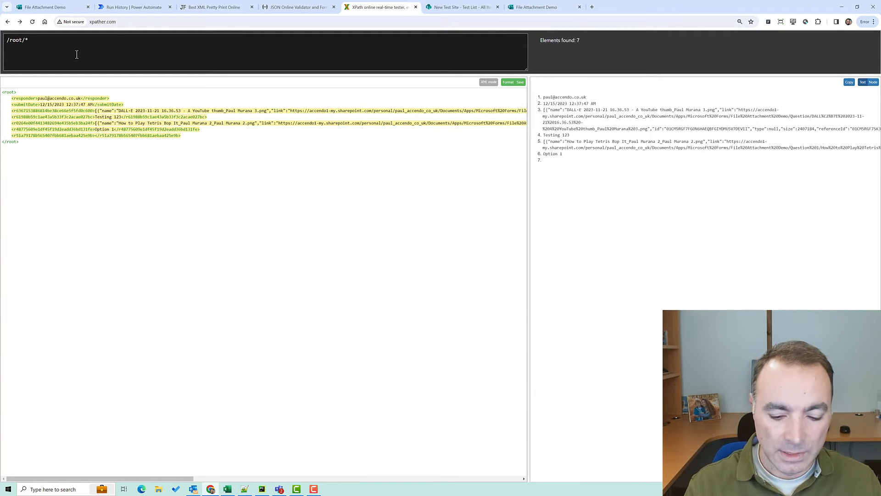
{"action": "type", "text": "["}
{"action": "key", "text": "BackSpace"}
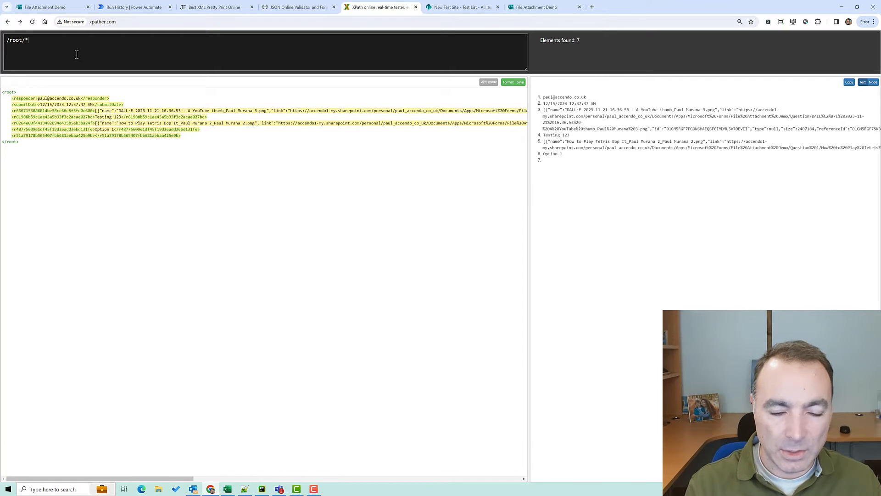
{"action": "key", "text": "alt+Tab"}
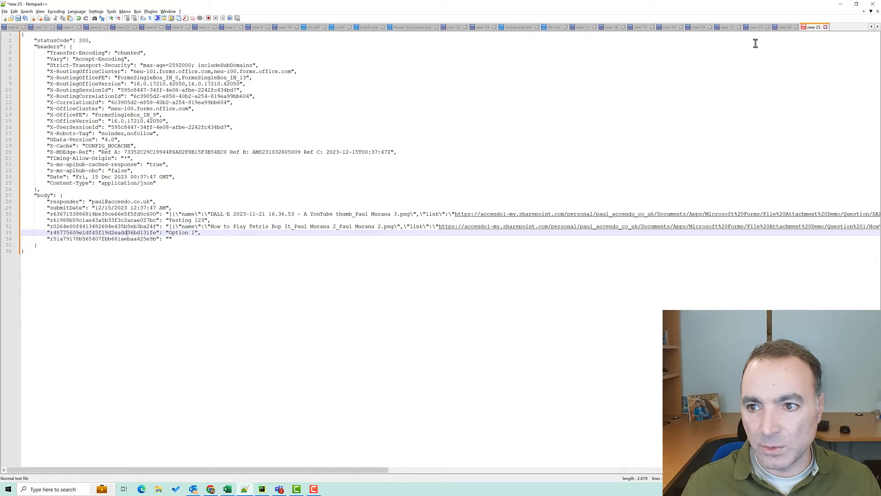
Paste the saved driveId/referenceId XPath filter from Notepad++ tab new 24 into the XPath tester query
{"action": "left_click", "coordinate": [783, 28]}
{"action": "left_click", "coordinate": [134, 52]}
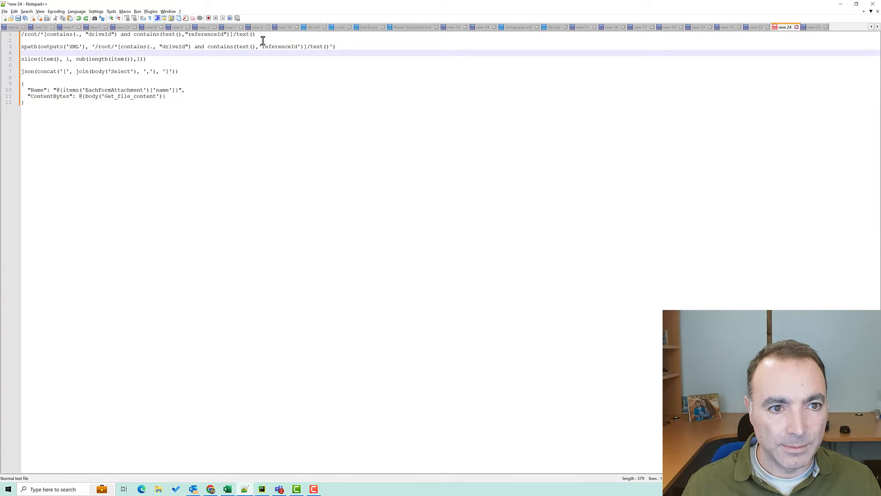
{"action": "left_click_drag", "start_coordinate": [257, 35], "coordinate": [1, 30]}
{"action": "key", "text": "alt+Tab"}
{"action": "key", "text": "ctrl+v"}
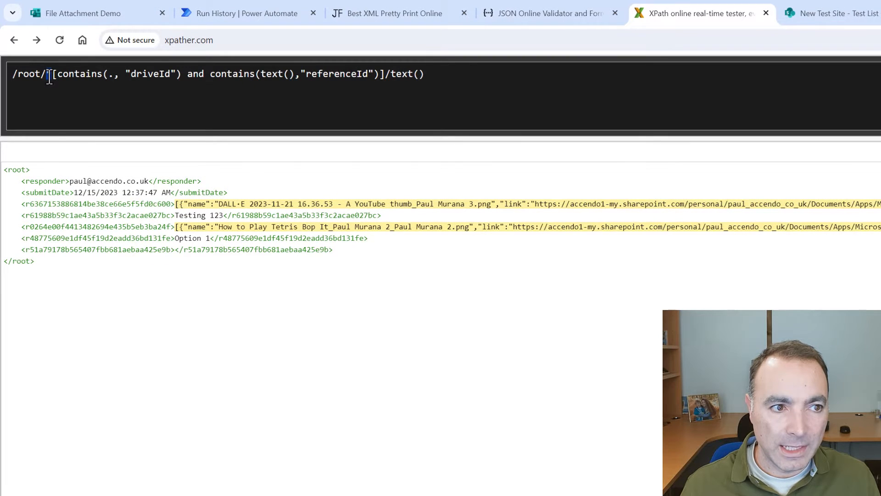
{"action": "double_click", "coordinate": [49, 75]}
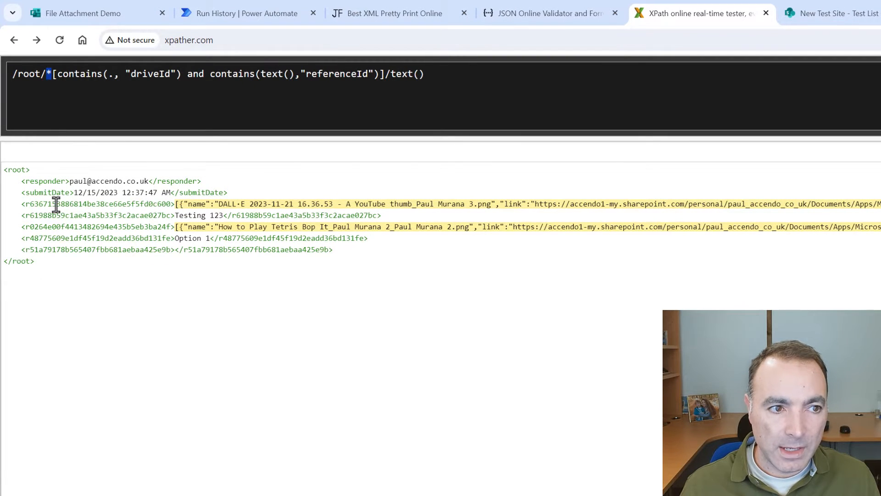
{"action": "double_click", "coordinate": [61, 73]}
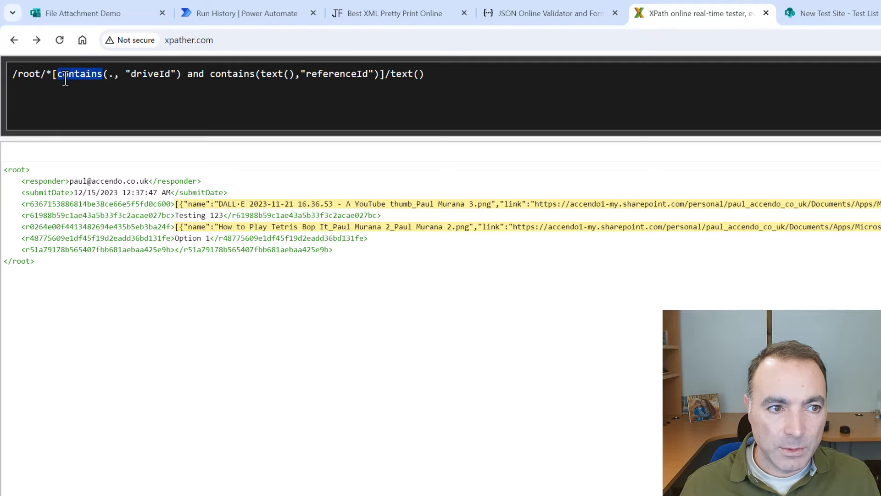
{"action": "double_click", "coordinate": [149, 75]}
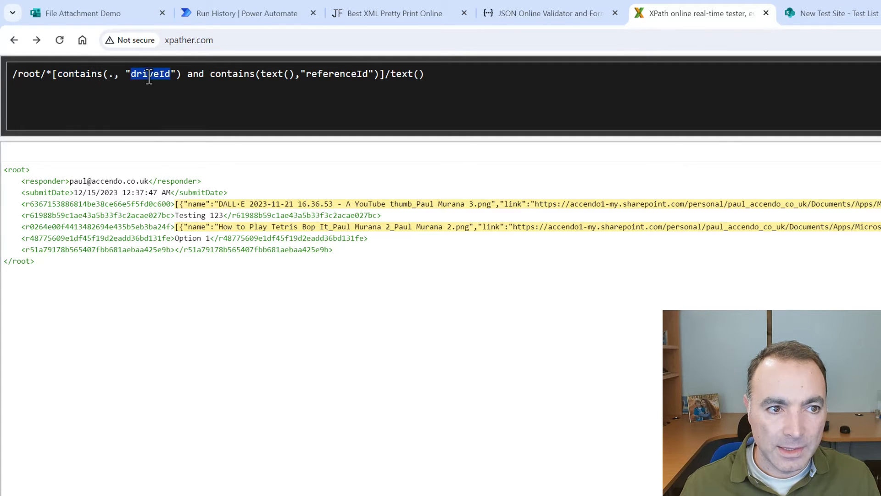
{"action": "double_click", "coordinate": [325, 74]}
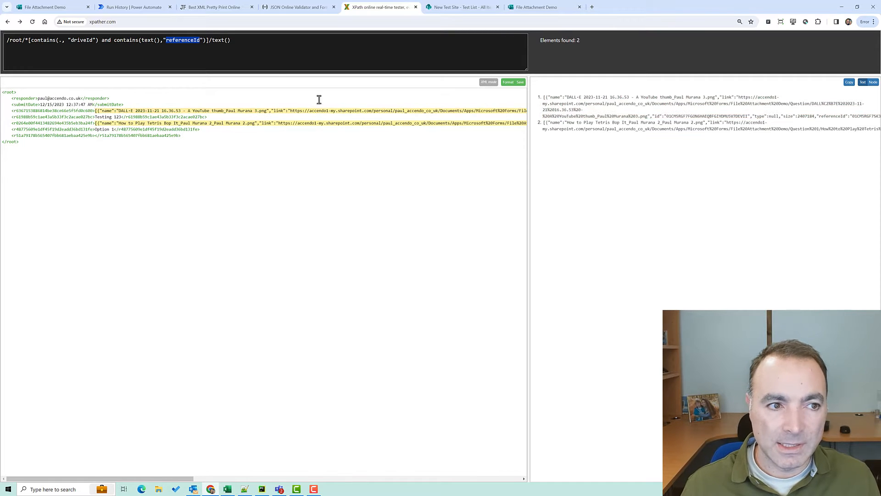
{"action": "left_click_drag", "start_coordinate": [231, 40], "coordinate": [6, 45]}
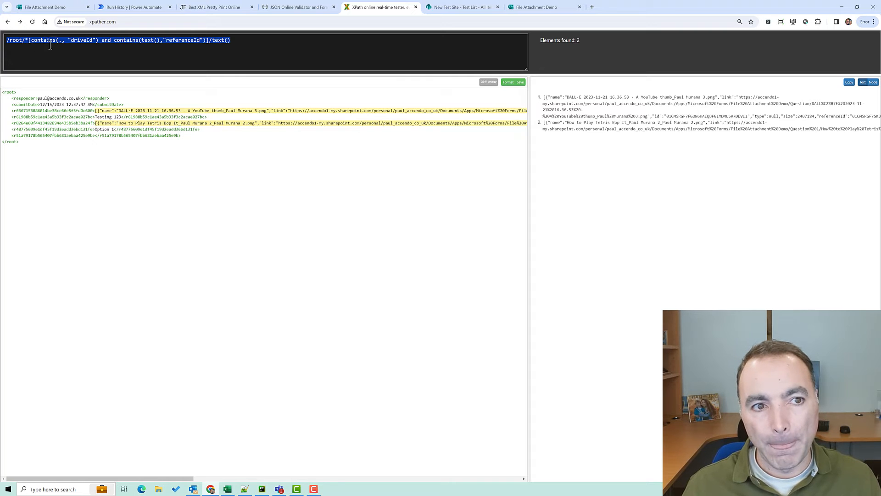
Open the flow for editing and add a Compose step after XML
{"action": "left_click", "coordinate": [135, 8]}
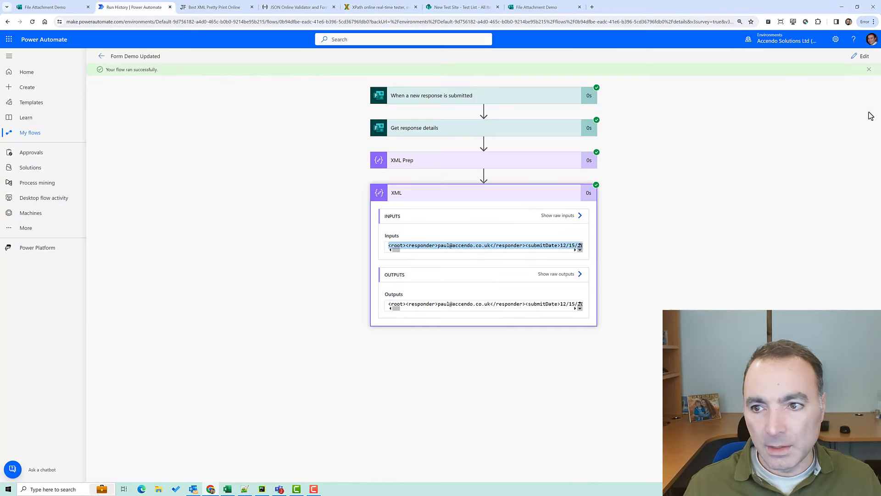
{"action": "left_click", "coordinate": [862, 56]}
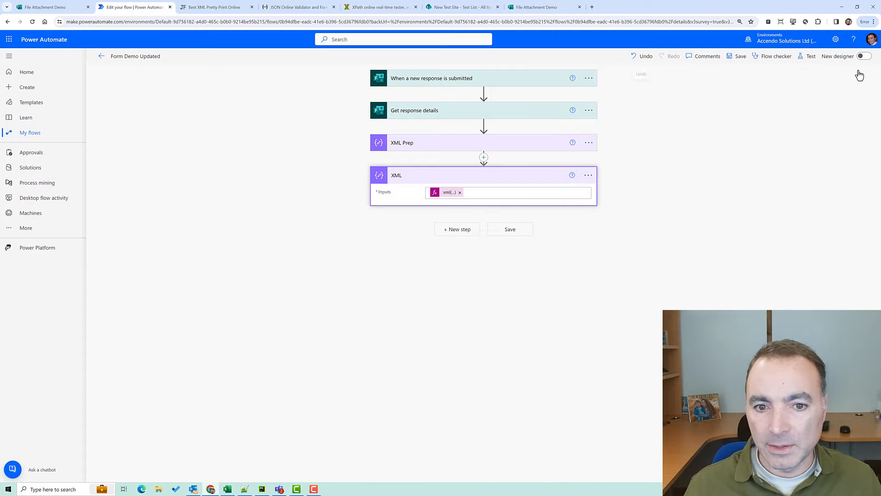
{"action": "left_click", "coordinate": [458, 230]}
{"action": "type", "text": "compo"}
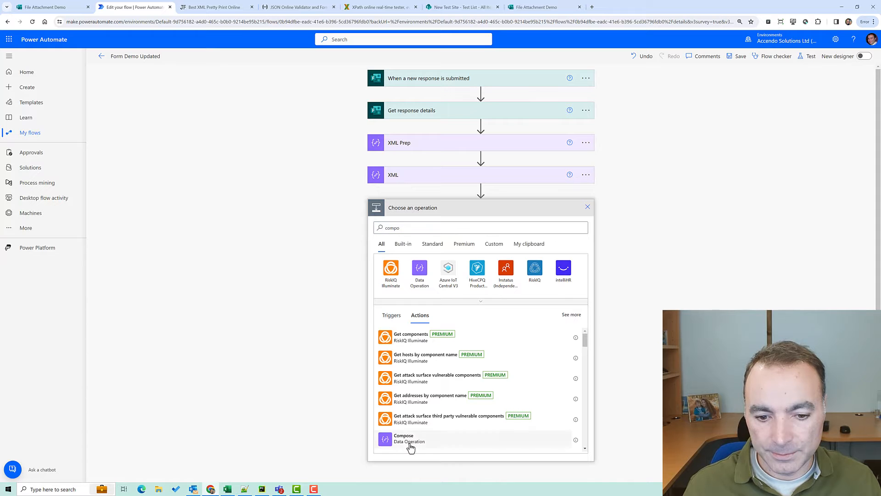
{"action": "left_click", "coordinate": [410, 439]}
Set the Compose inputs to xpath(outputs('XML'), '<saved XPath filter>')
{"action": "left_click", "coordinate": [451, 221]}
{"action": "left_click", "coordinate": [673, 226]}
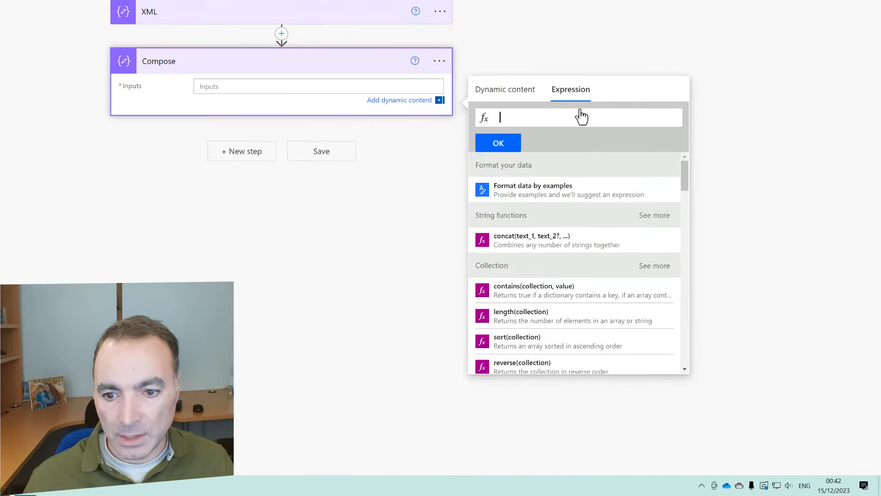
{"action": "type", "text": "xpath("}
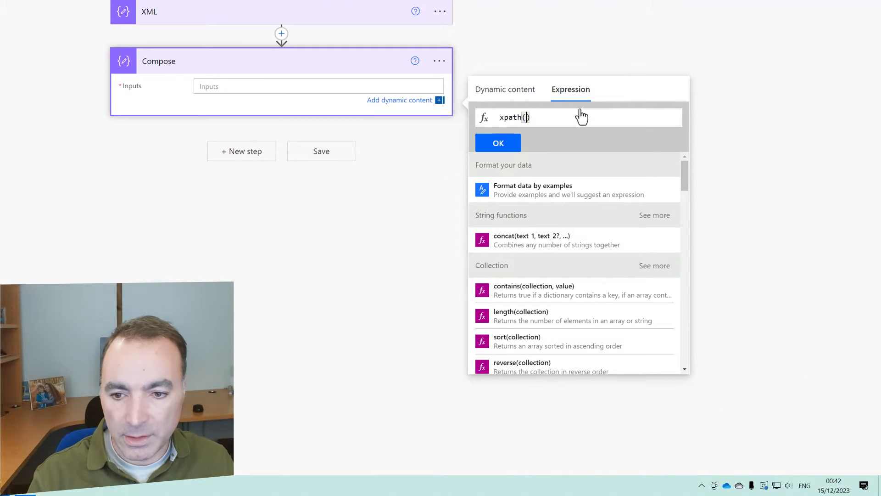
{"action": "left_click", "coordinate": [523, 94]}
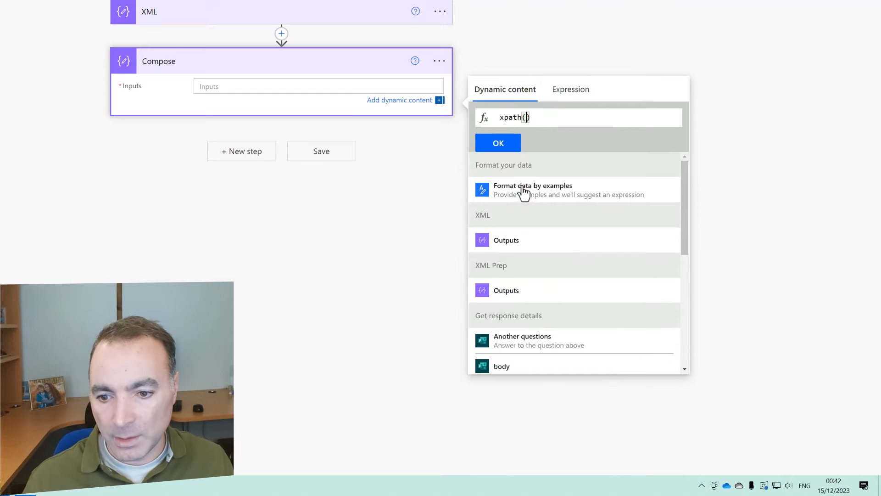
{"action": "left_click", "coordinate": [514, 251]}
{"action": "type", "text": ",'"}
{"action": "key", "text": "ctrl+v"}
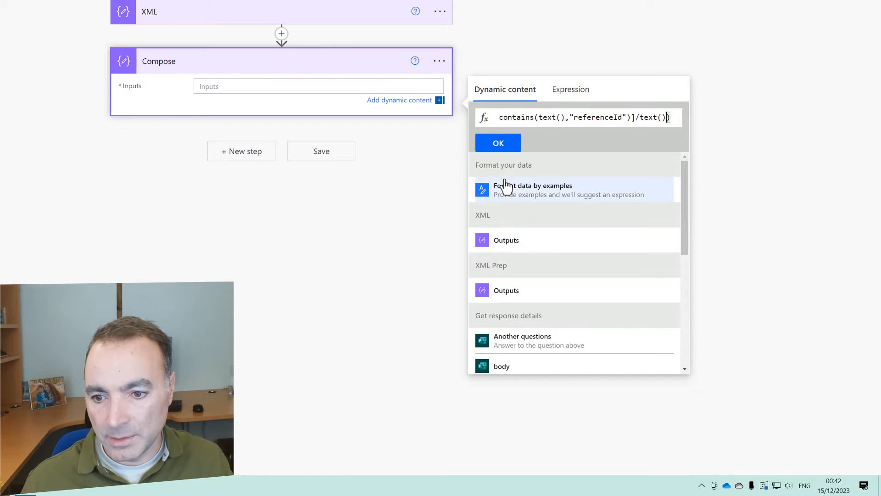
{"action": "key", "text": "ctrl+z"}
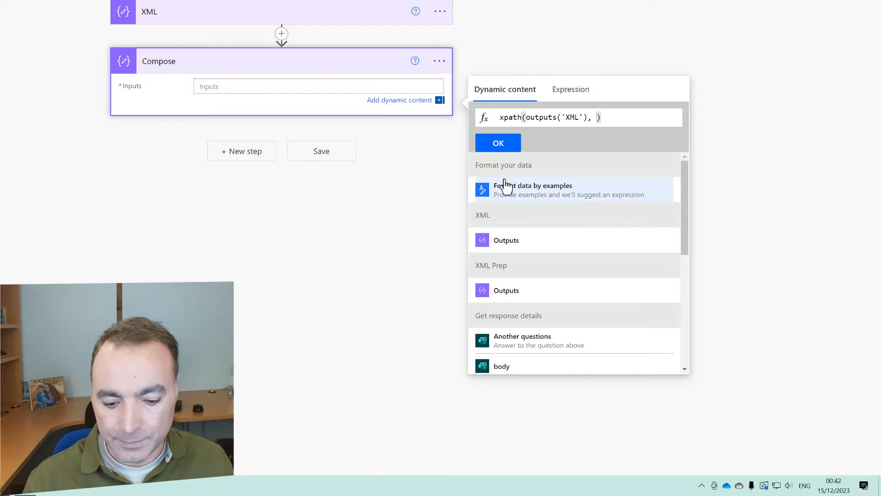
{"action": "type", "text": "''"}
{"action": "key", "text": "ctrl+v"}
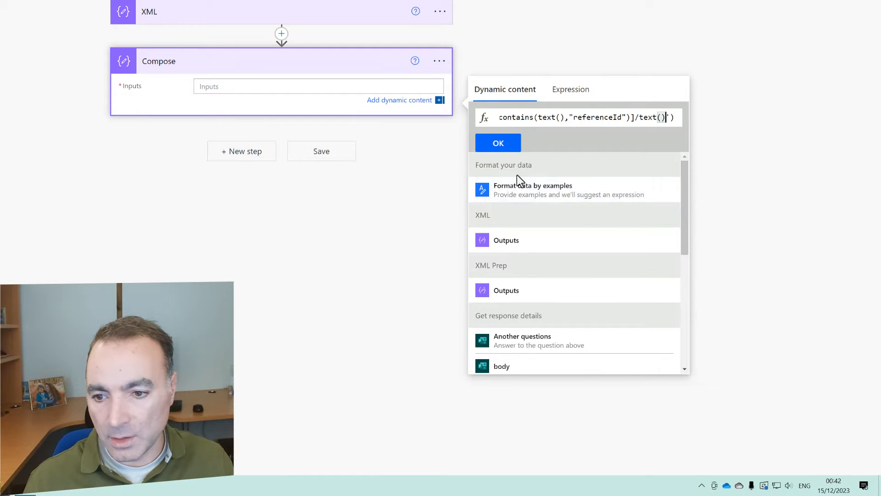
{"action": "left_click", "coordinate": [498, 144]}
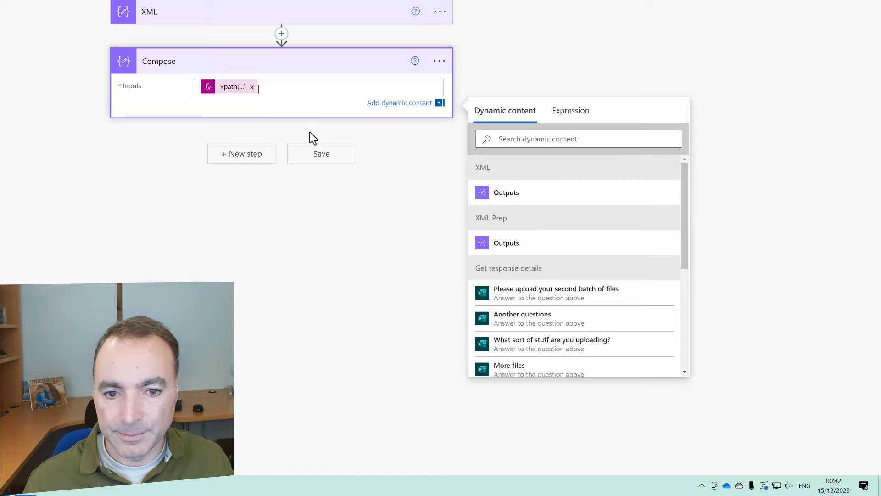
Rename the Compose step to xpath and save the flow
{"action": "left_click", "coordinate": [439, 61]}
{"action": "left_click", "coordinate": [477, 102]}
{"action": "type", "text": "xpath"}
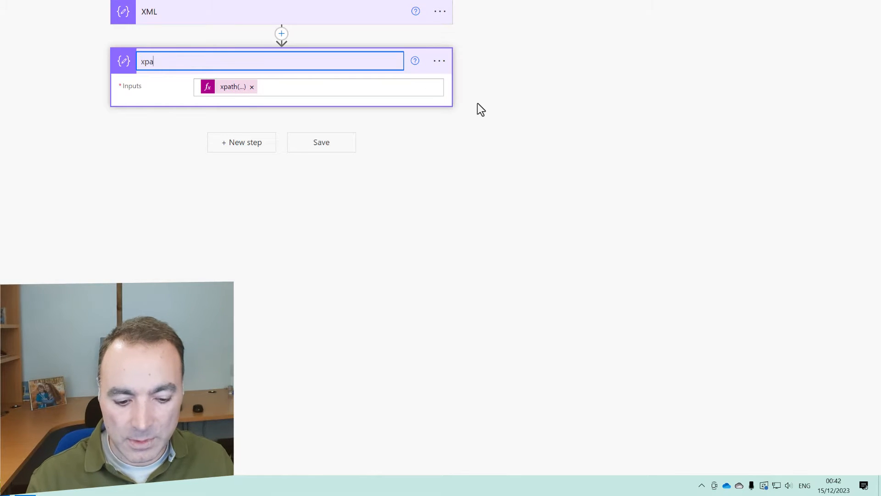
{"action": "key", "text": "Return"}
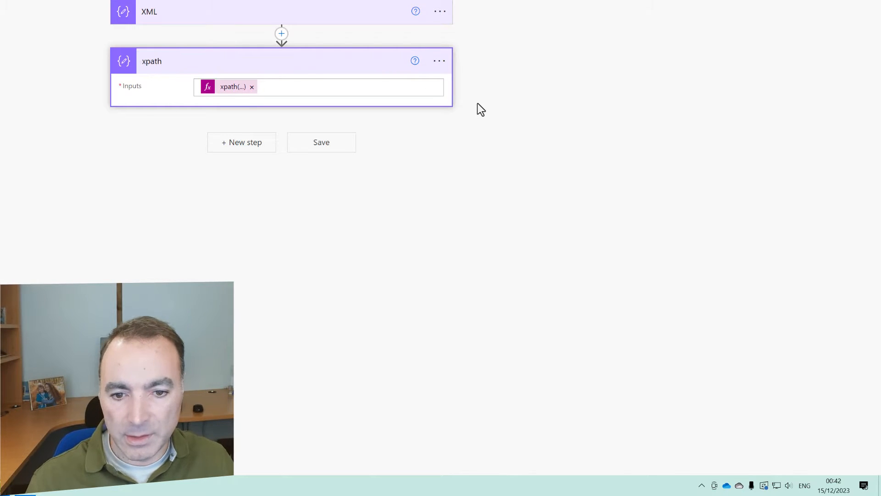
{"action": "left_click", "coordinate": [316, 143]}
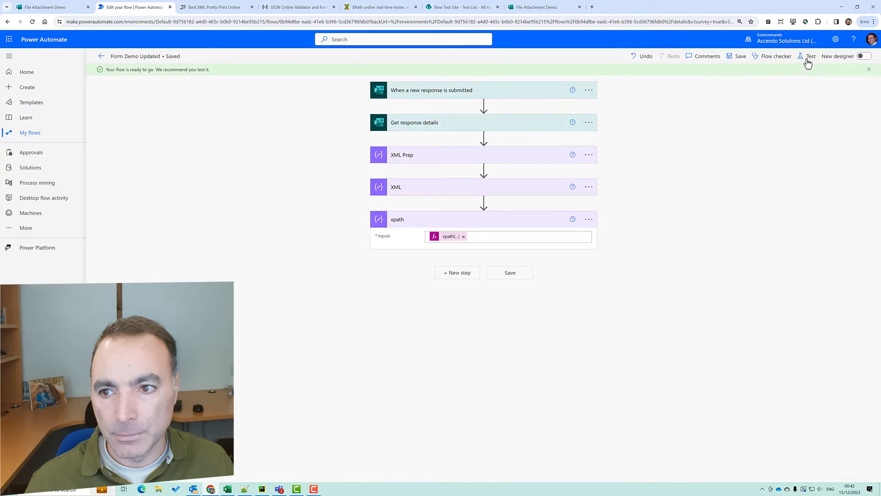
Test the flow again using the earlier successful run as the trigger
{"action": "left_click", "coordinate": [808, 57]}
{"action": "left_click", "coordinate": [742, 125]}
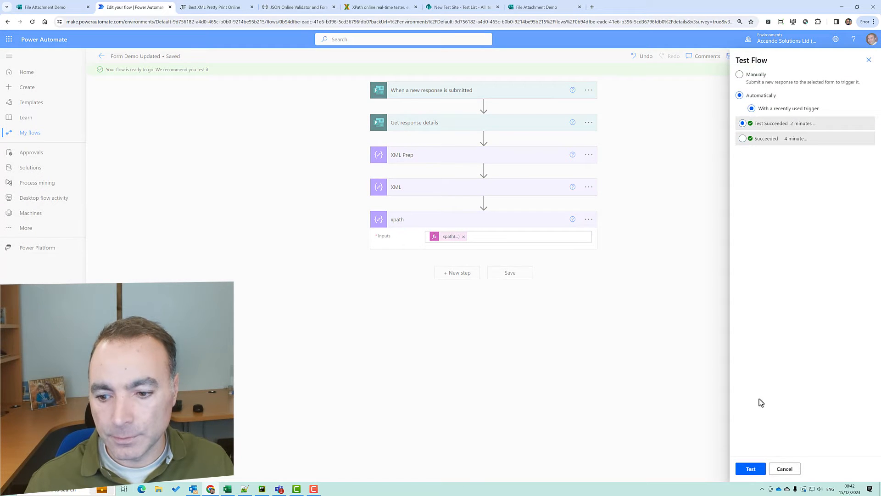
{"action": "left_click", "coordinate": [752, 469]}
{"action": "left_click", "coordinate": [751, 468]}
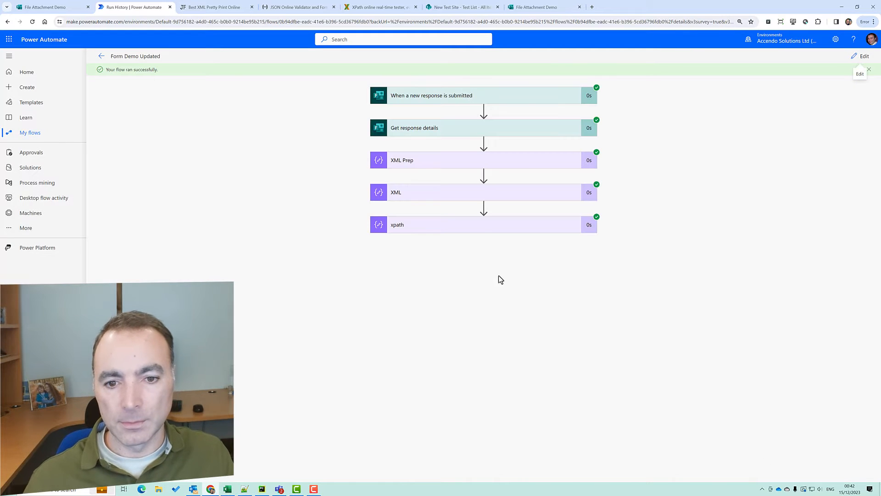
Expand the xpath step in the run and examine its input array
{"action": "left_click", "coordinate": [477, 225]}
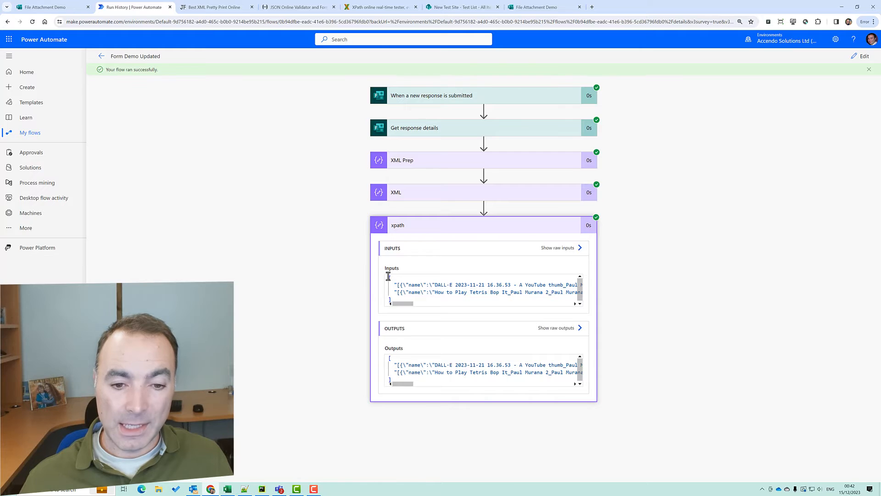
{"action": "left_click", "coordinate": [389, 277]}
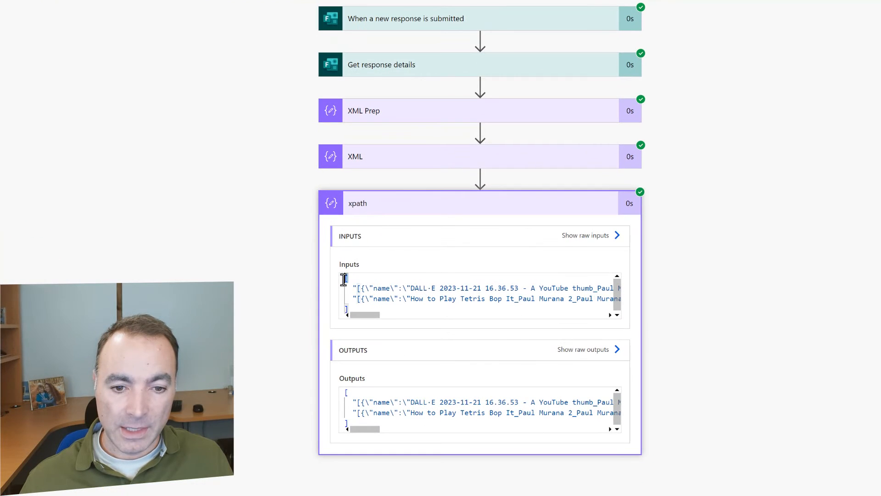
{"action": "left_click", "coordinate": [339, 308]}
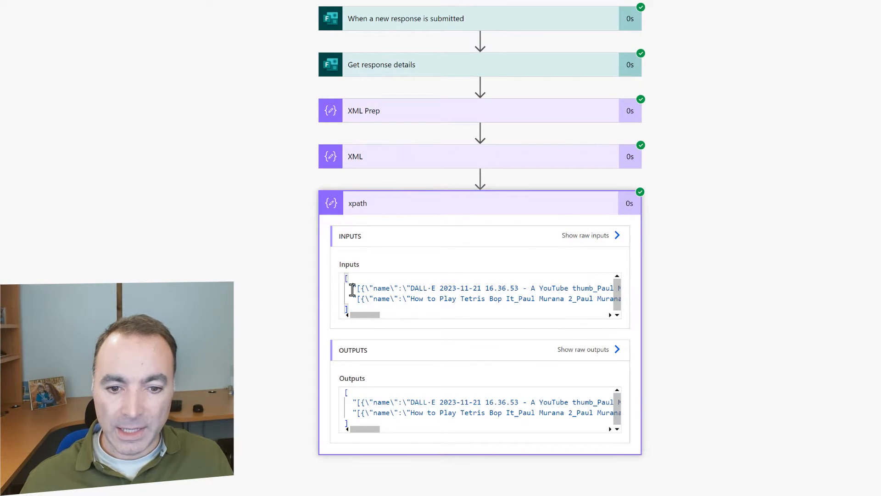
{"action": "left_click_drag", "start_coordinate": [353, 287], "coordinate": [400, 288]}
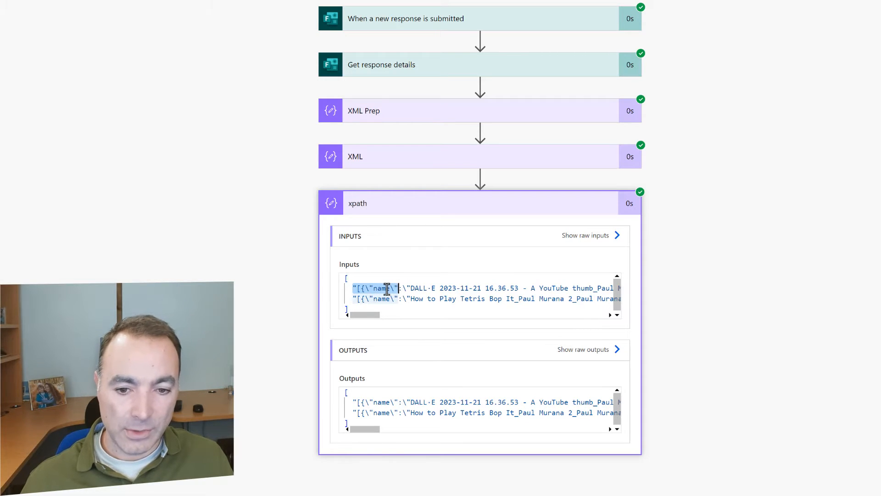
{"action": "left_click", "coordinate": [356, 288]}
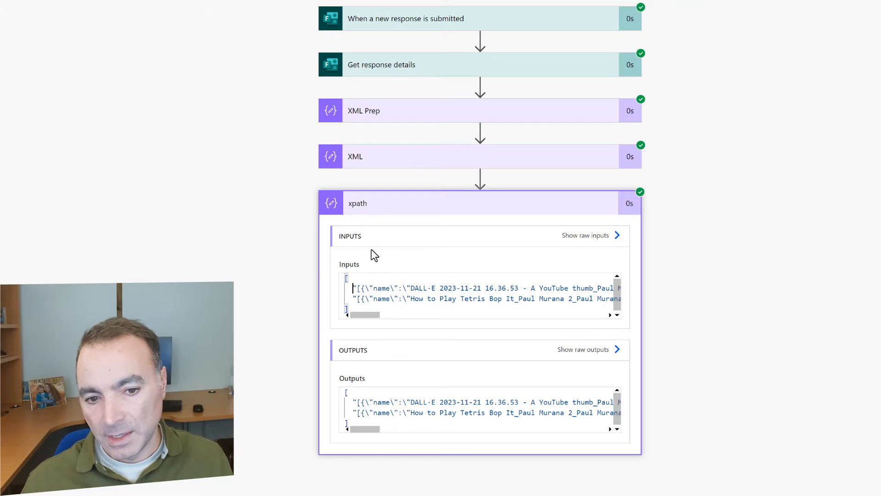
{"action": "left_click_drag", "start_coordinate": [352, 280], "coordinate": [338, 278]}
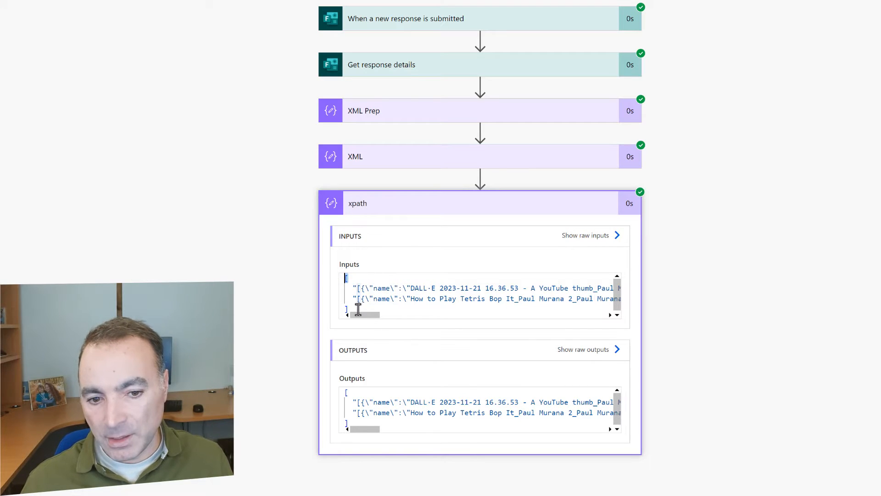
{"action": "left_click_drag", "start_coordinate": [354, 310], "coordinate": [334, 278]}
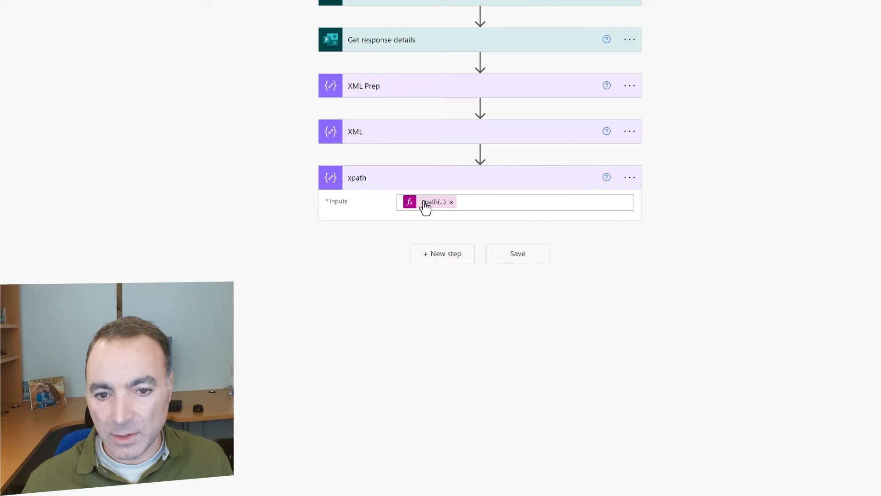
Copy the xpath expression, then delete the xpath step
{"action": "left_click", "coordinate": [423, 204]}
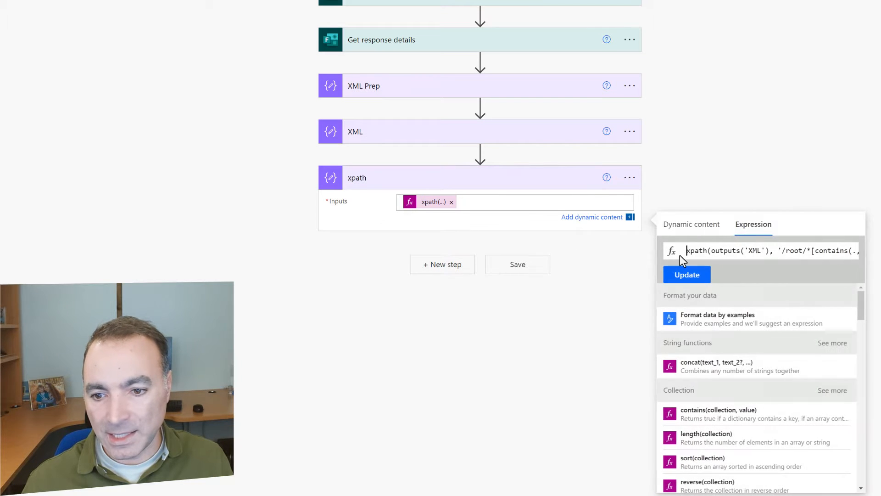
{"action": "left_click_drag", "start_coordinate": [686, 250], "coordinate": [859, 250]}
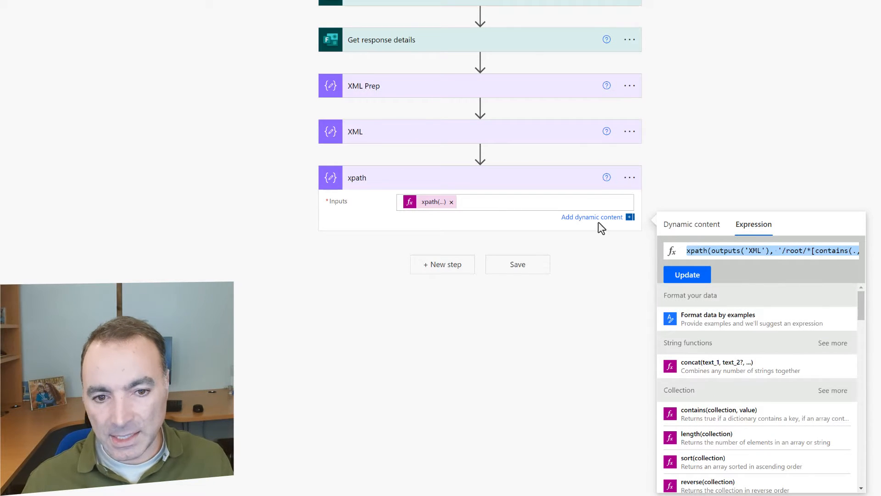
{"action": "left_click", "coordinate": [629, 177]}
{"action": "left_click", "coordinate": [666, 331]}
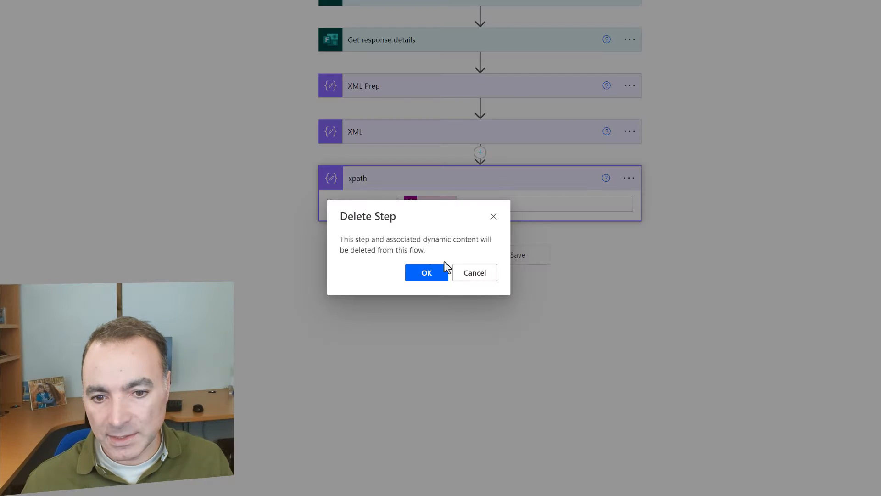
{"action": "left_click", "coordinate": [430, 274]}
Add a Select action after XML with the pasted xpath expression as From
{"action": "left_click", "coordinate": [444, 187]}
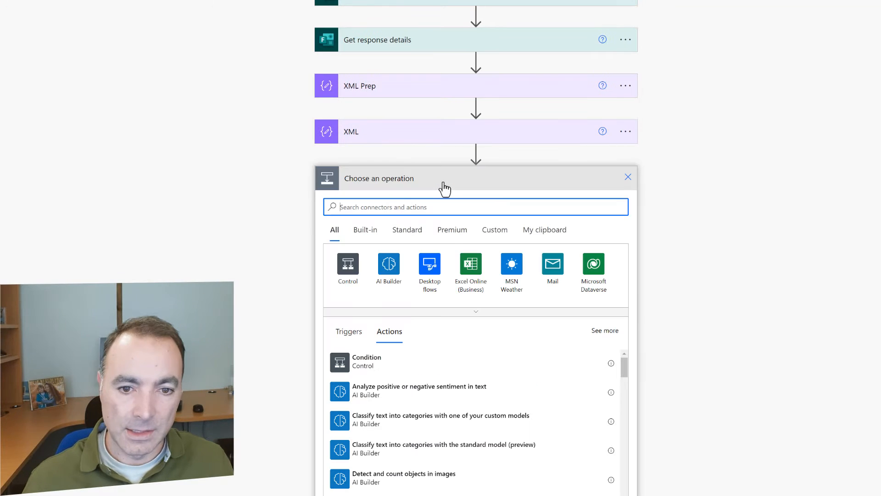
{"action": "type", "text": "select"}
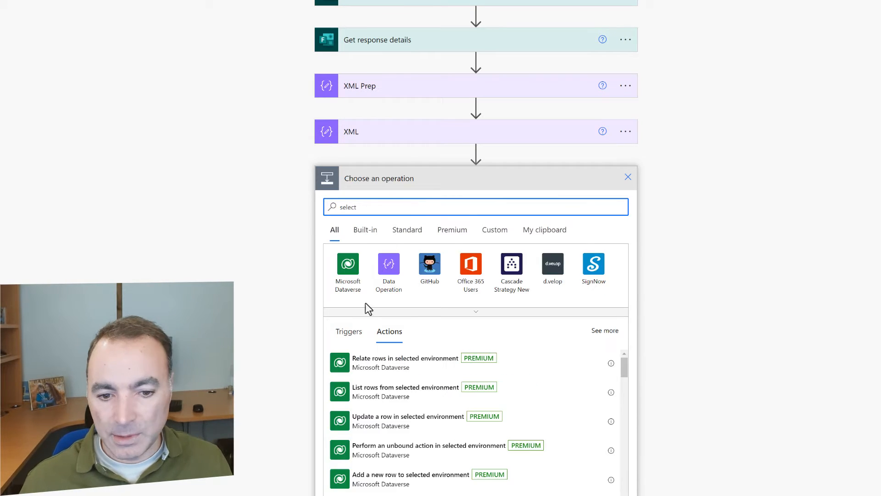
{"action": "left_click", "coordinate": [389, 276]}
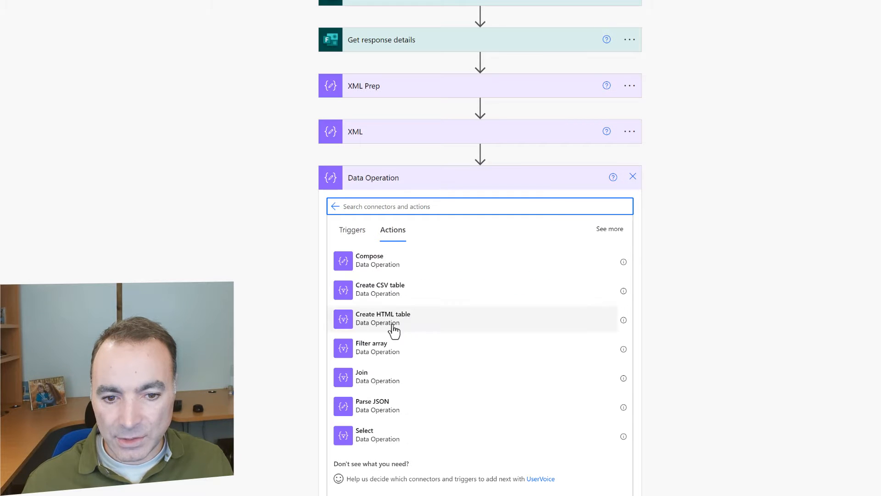
{"action": "left_click", "coordinate": [377, 436]}
{"action": "left_click", "coordinate": [414, 202]}
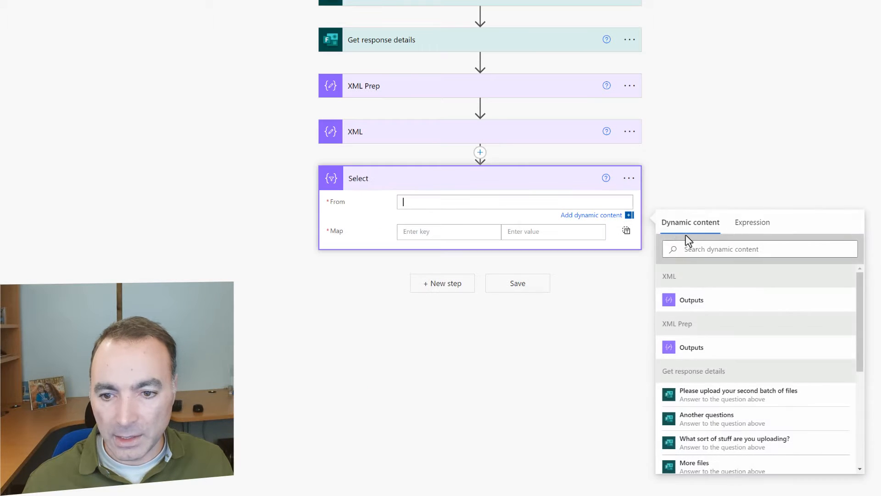
{"action": "left_click", "coordinate": [751, 222]}
{"action": "key", "text": "ctrl+v"}
{"action": "left_click", "coordinate": [692, 261]}
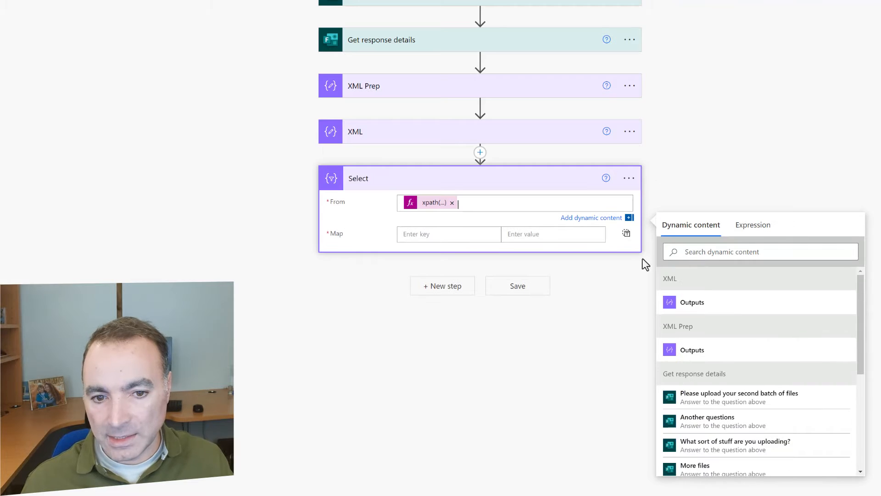
Switch Map to text mode and set it to slice(1, sub(length(item()),1))
{"action": "left_click", "coordinate": [626, 235]}
{"action": "left_click", "coordinate": [509, 223]}
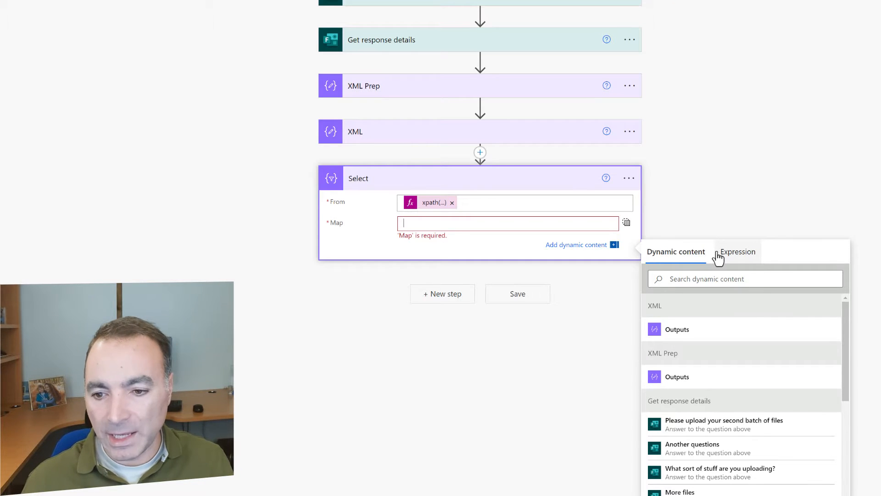
{"action": "left_click", "coordinate": [718, 255]}
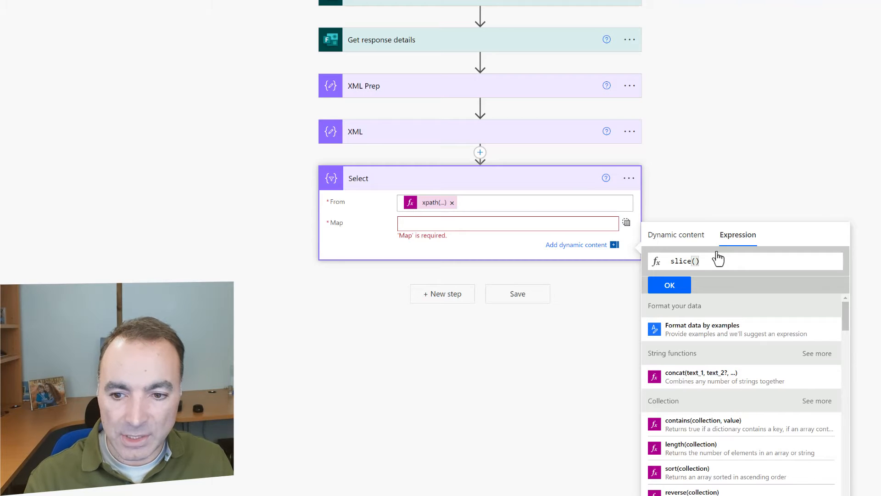
{"action": "type", "text": "slice(1"}
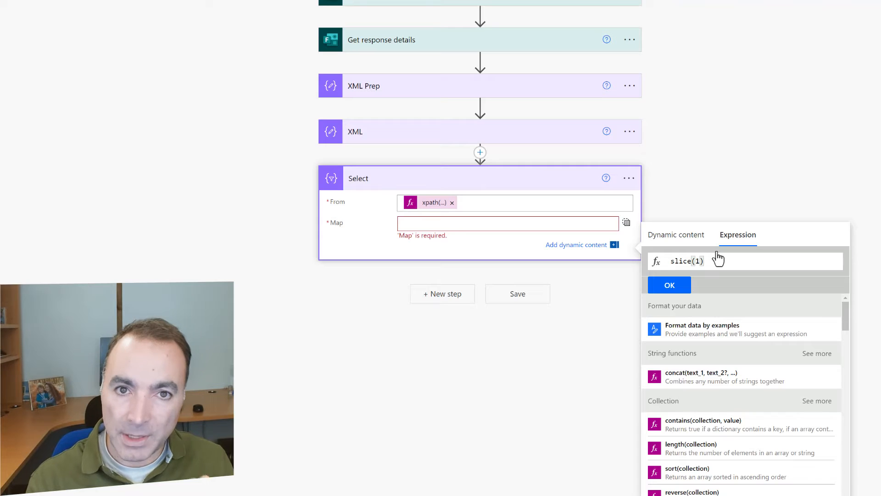
{"action": "type", "text": ", "}
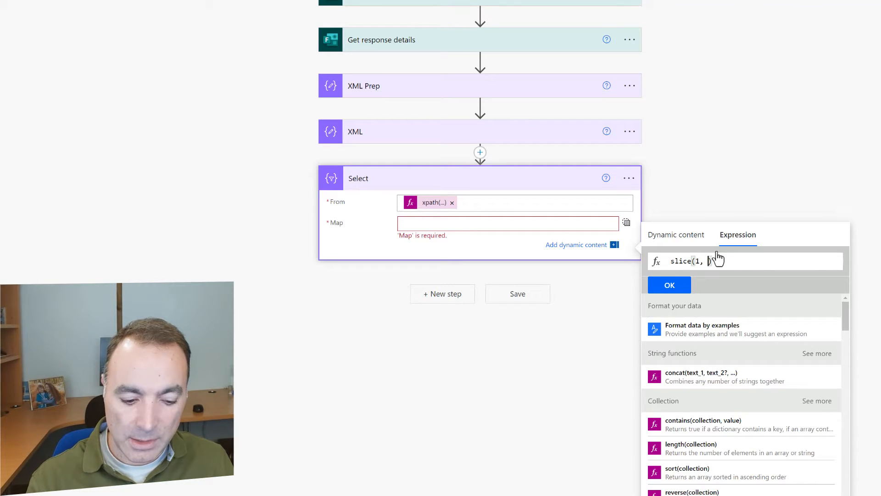
{"action": "type", "text": "s"}
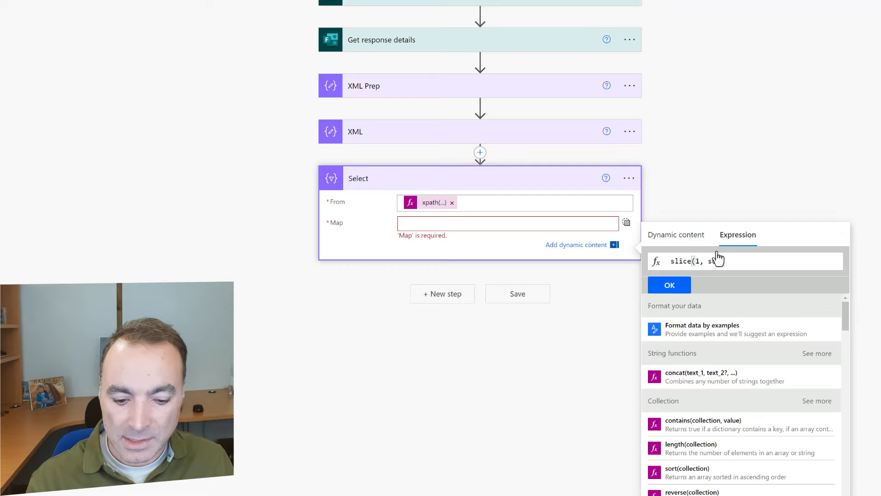
{"action": "type", "text": "ingle(length"}
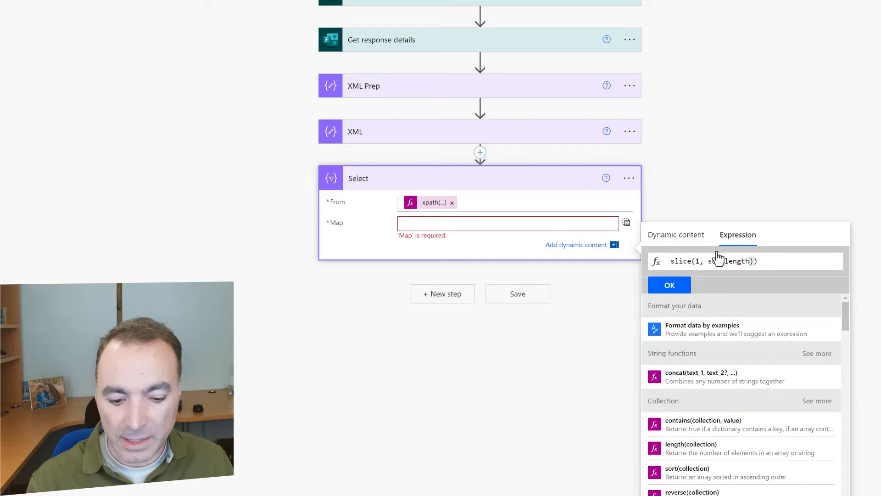
{"action": "type", "text": "(item("}
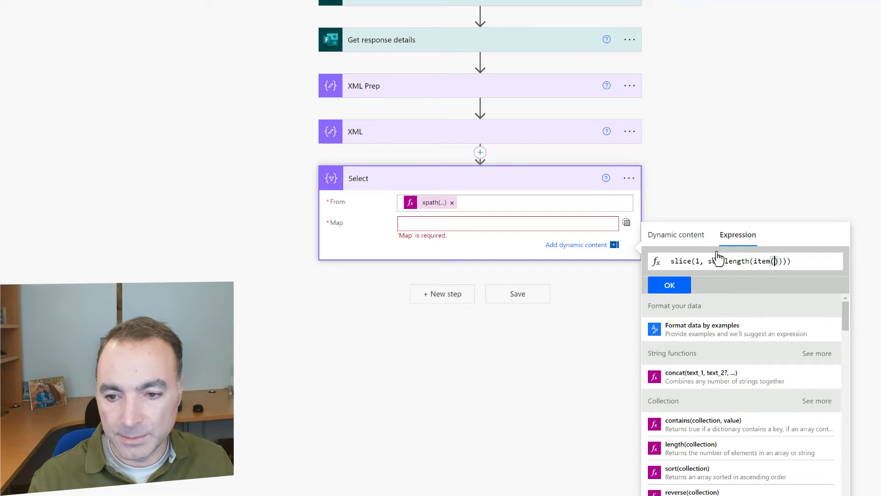
{"action": "key", "text": "Right"}
{"action": "key", "text": "Right"}
{"action": "type", "text": ",1"}
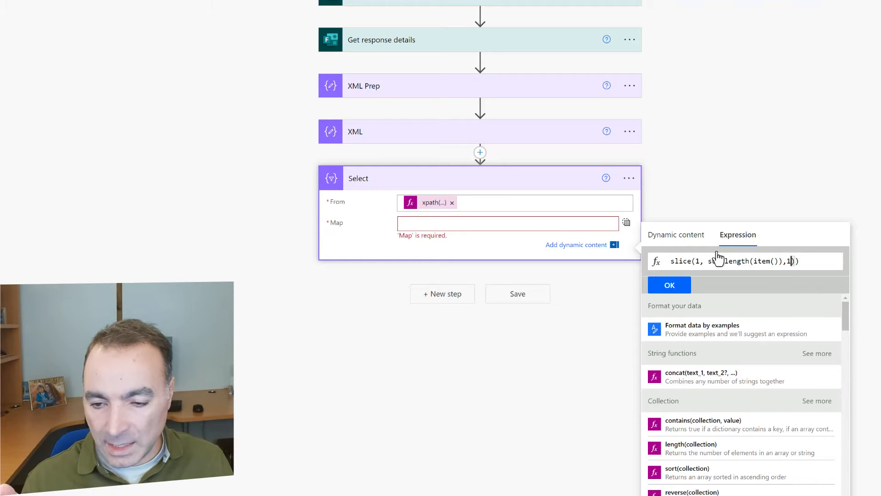
{"action": "left_click", "coordinate": [682, 289]}
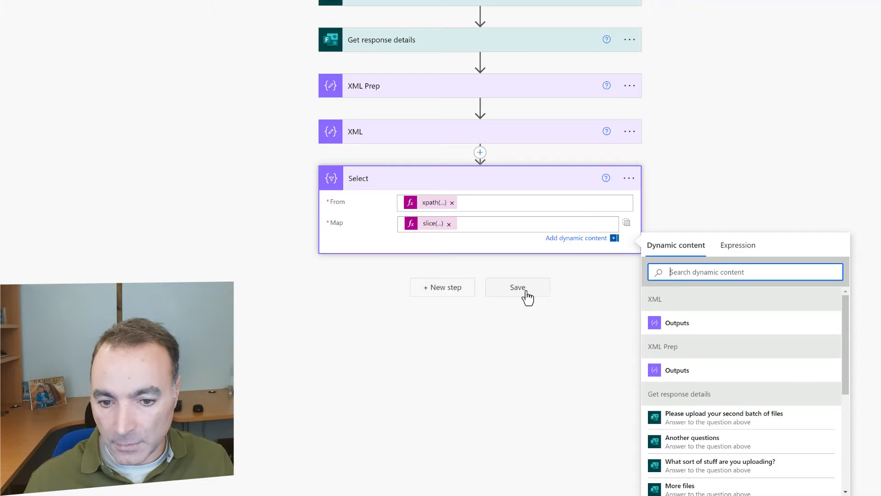
Add a Compose step after Select and rename it AllAttachments
{"action": "left_click", "coordinate": [445, 290]}
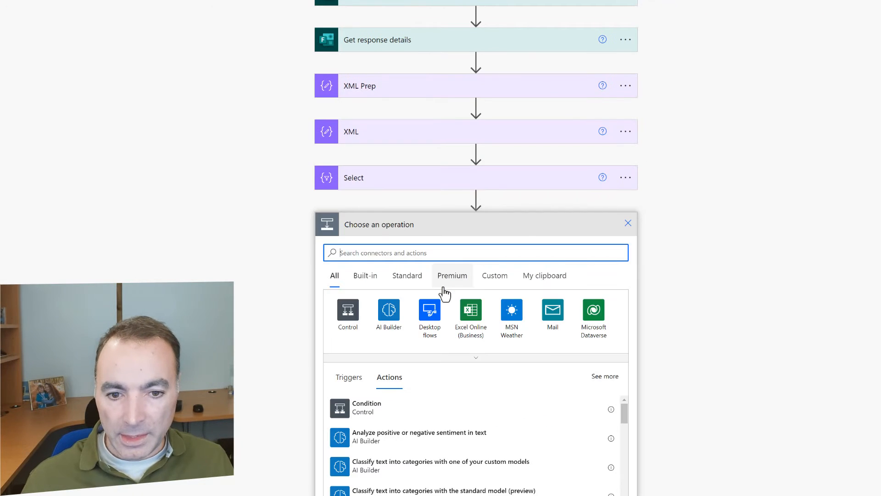
{"action": "type", "text": "co"}
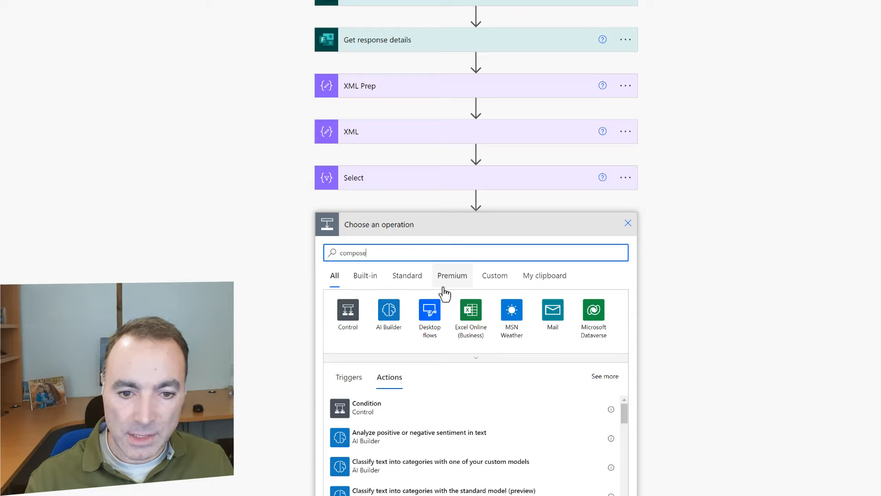
{"action": "type", "text": "mpose"}
{"action": "left_click", "coordinate": [463, 404]}
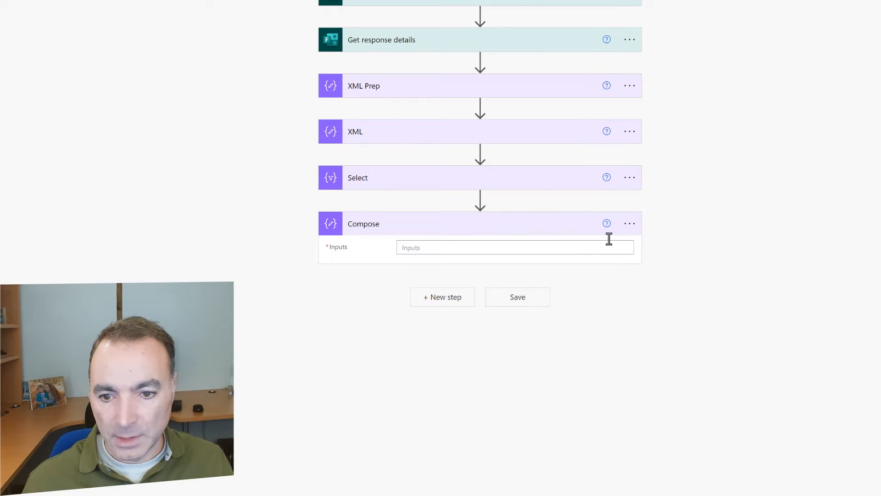
{"action": "left_click", "coordinate": [630, 223]}
{"action": "left_click", "coordinate": [686, 262]}
{"action": "type", "text": "AllAttachments"}
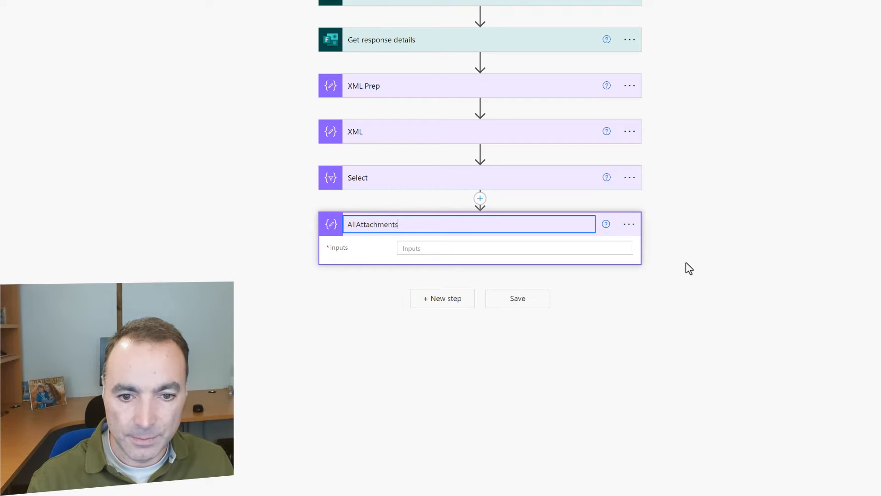
Start the Inputs expression as join(body('Select'), ',')
{"action": "left_click", "coordinate": [517, 247]}
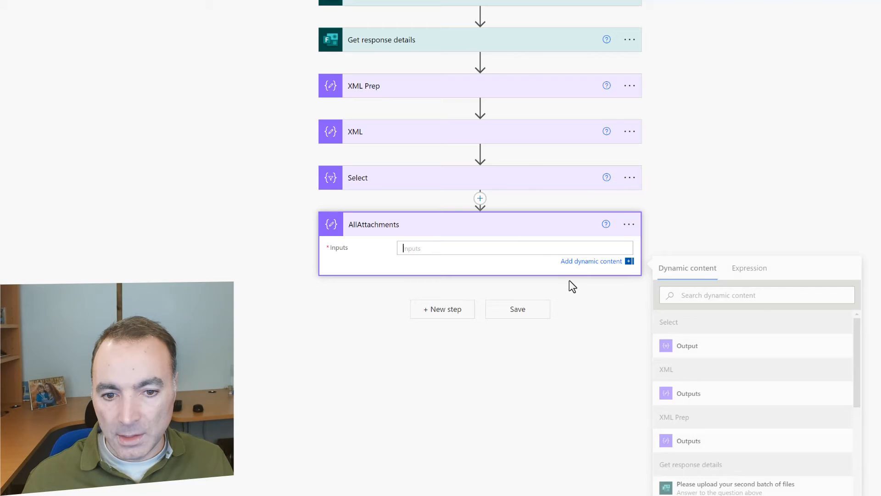
{"action": "left_click", "coordinate": [749, 270]}
{"action": "type", "text": "join("}
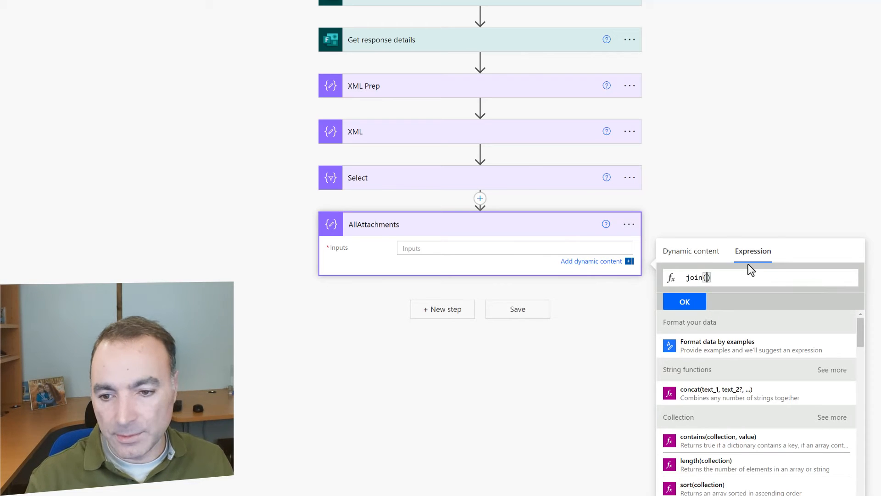
{"action": "left_click", "coordinate": [698, 251]}
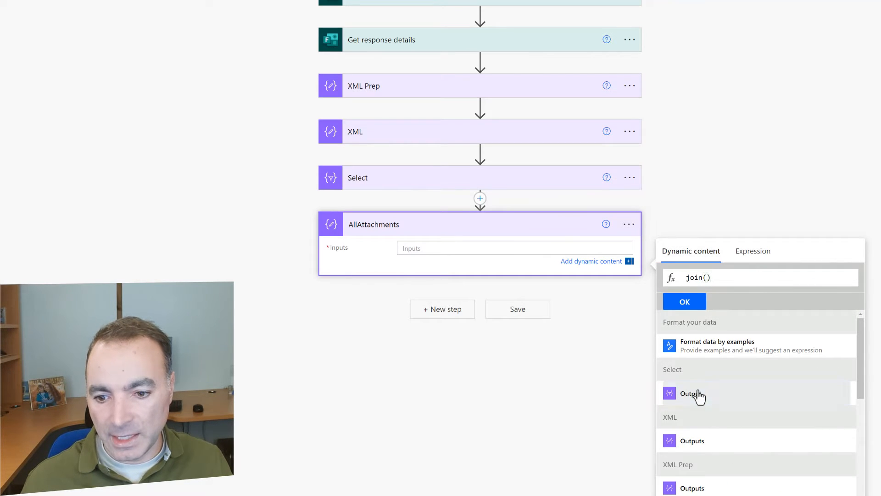
{"action": "left_click", "coordinate": [693, 394]}
{"action": "type", "text": ", ',"}
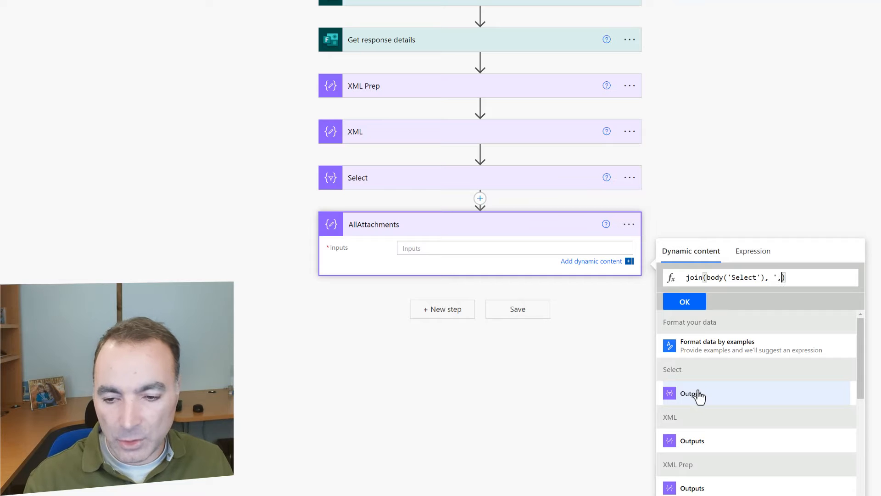
{"action": "type", "text": "'"}
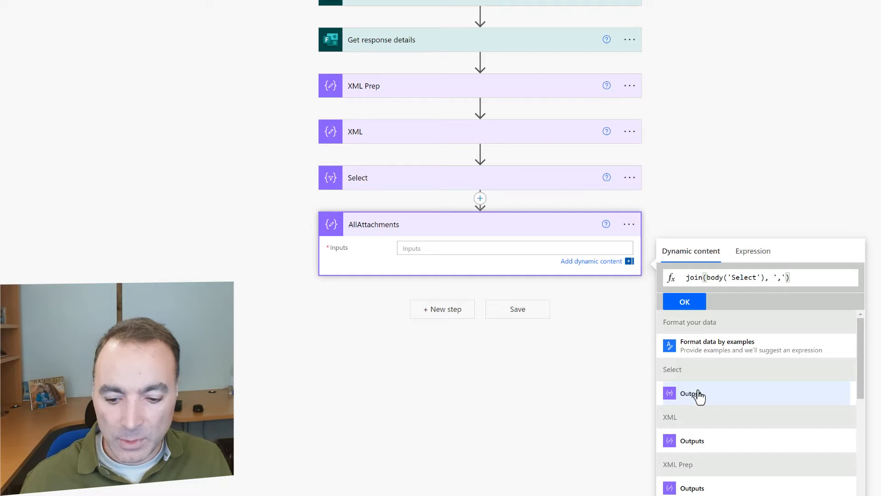
Wrap it as json(concat('[', join(...), ']')) and insert it into Inputs
{"action": "key", "text": "Home"}
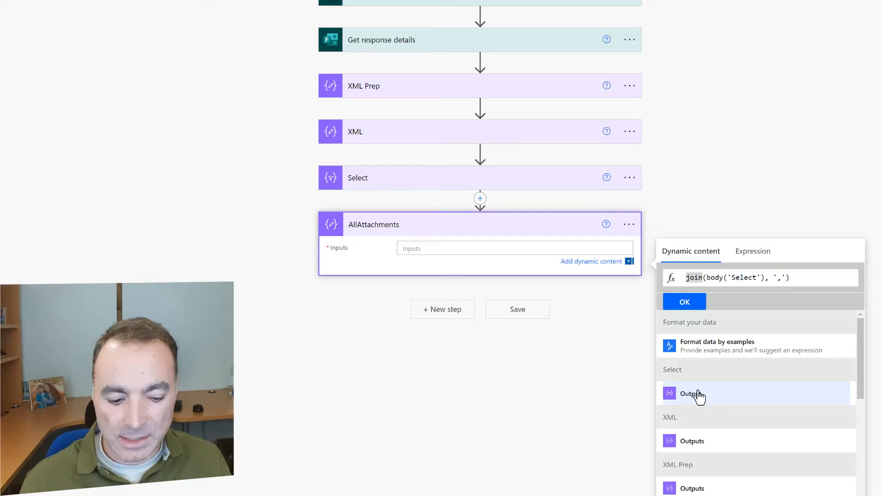
{"action": "type", "text": "concat("}
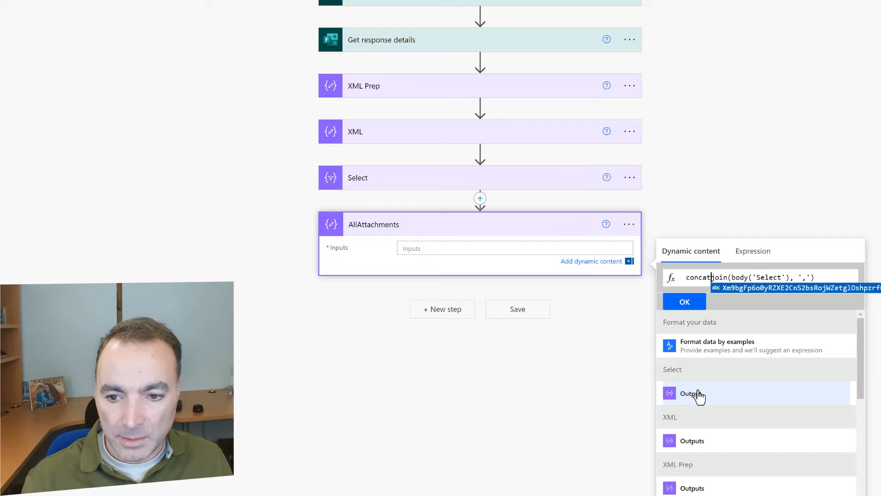
{"action": "type", "text": "'['"}
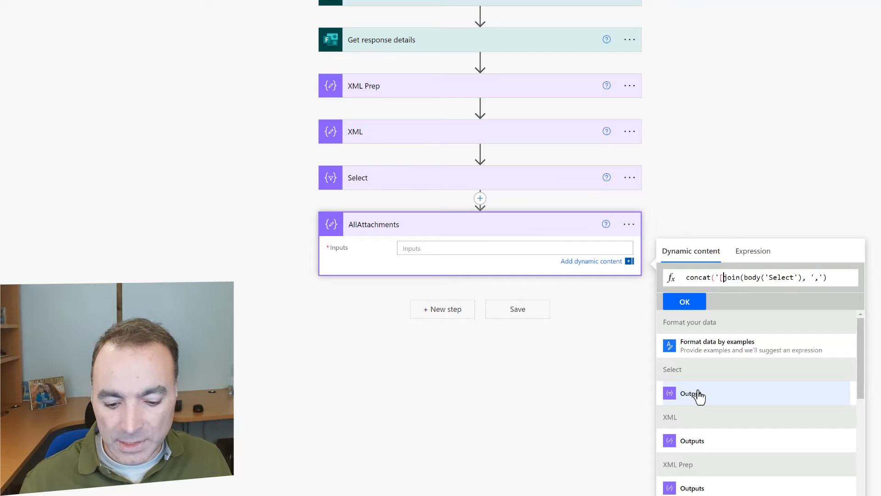
{"action": "type", "text": ","}
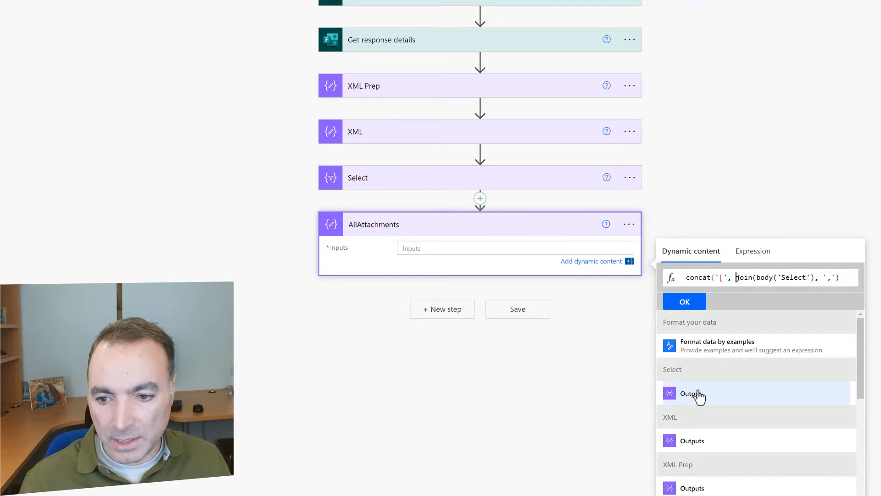
{"action": "key", "text": "End"}
{"action": "type", "text": ", '"}
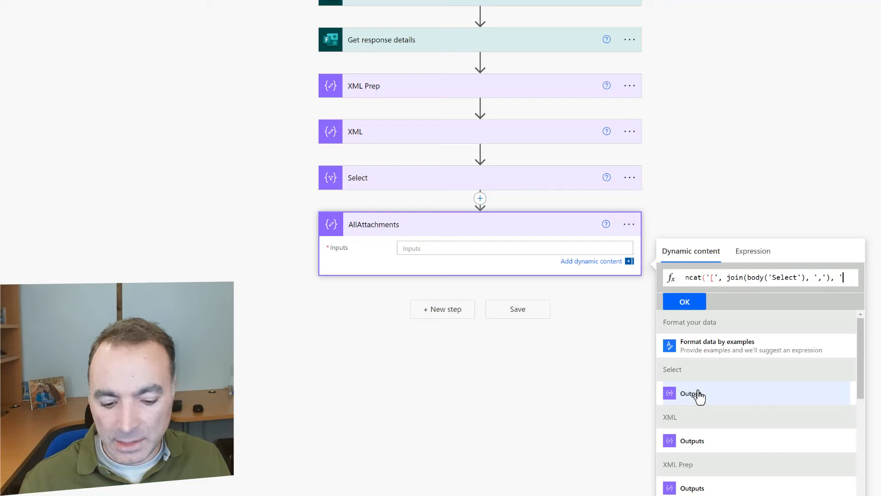
{"action": "type", "text": "]'"}
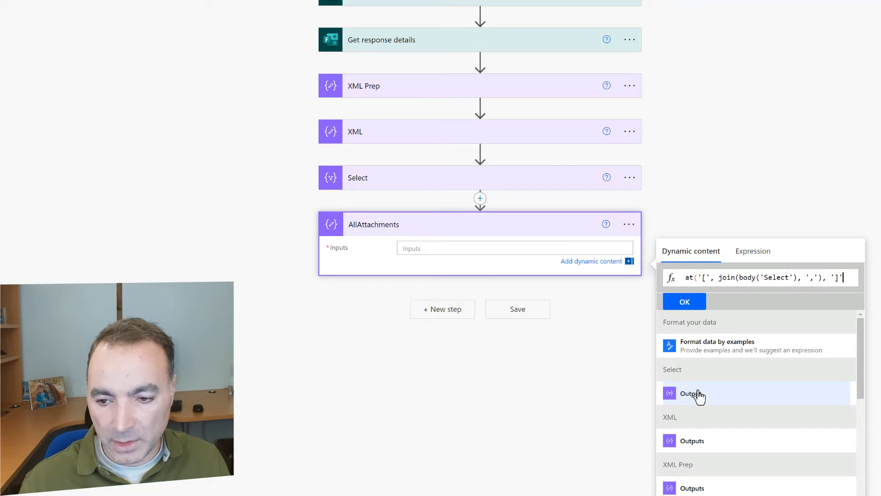
{"action": "type", "text": ")"}
{"action": "key", "text": "Home"}
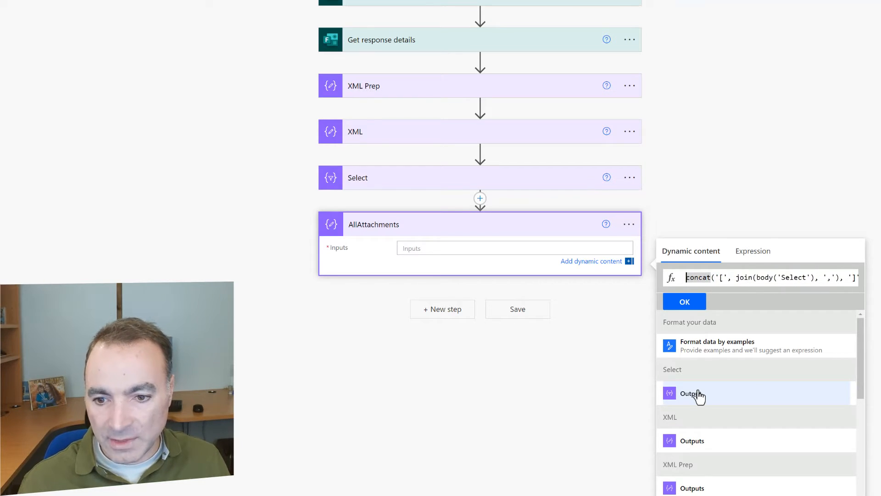
{"action": "type", "text": "json("}
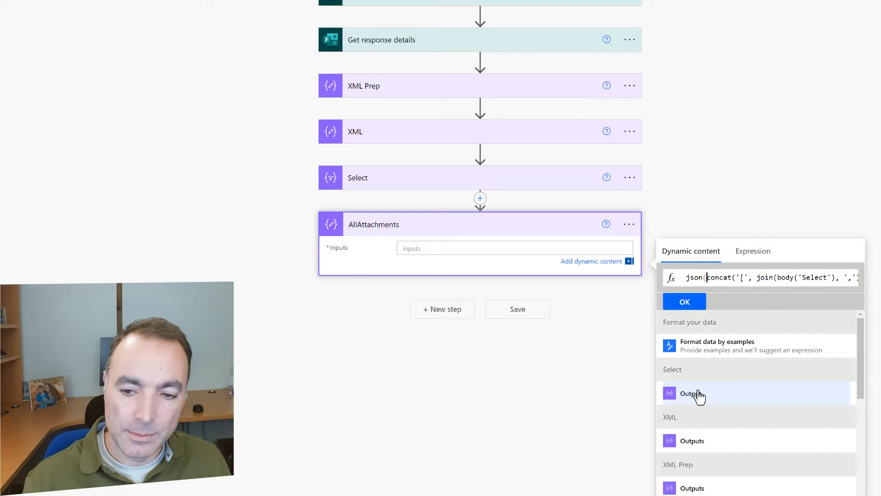
{"action": "key", "text": "End"}
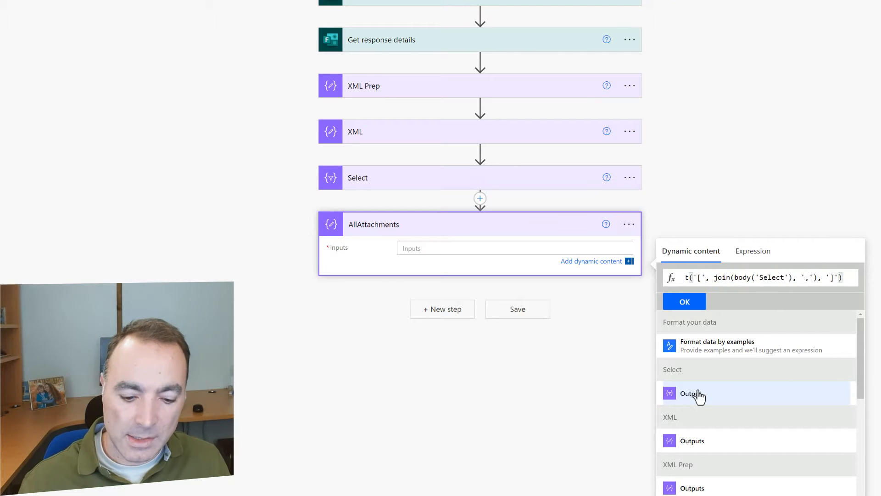
{"action": "key", "text": "Home"}
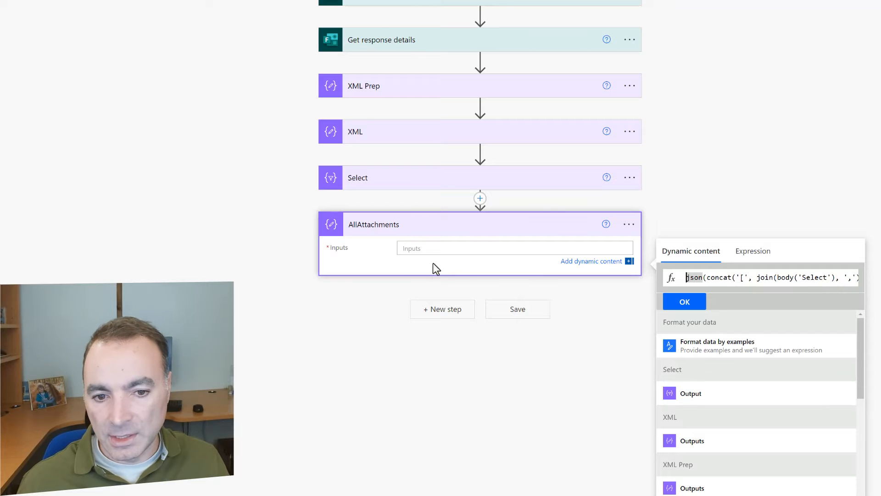
{"action": "left_click", "coordinate": [683, 301]}
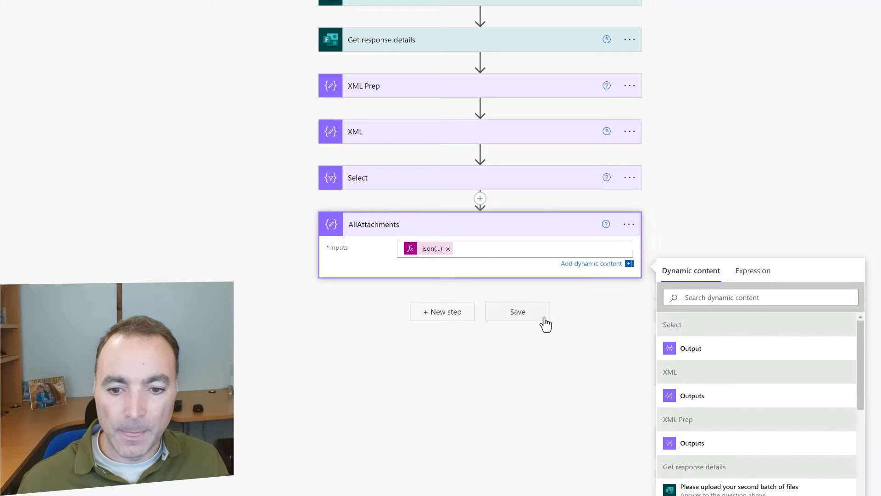
Save and test with the recent trigger, read the Select failure, then resume editing
{"action": "left_click", "coordinate": [544, 317]}
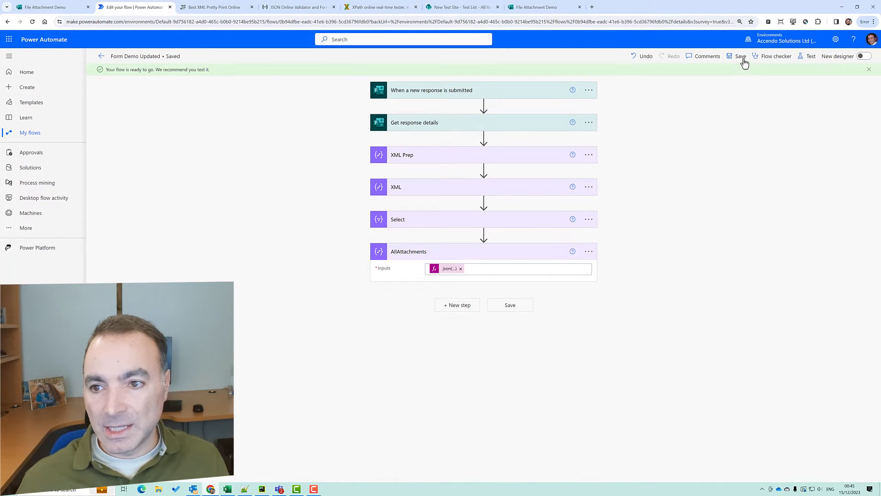
{"action": "left_click", "coordinate": [808, 56]}
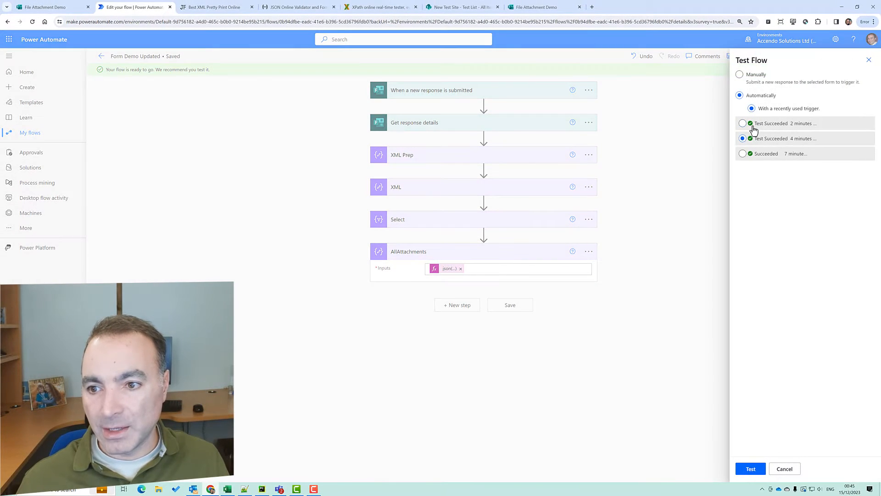
{"action": "left_click", "coordinate": [750, 469]}
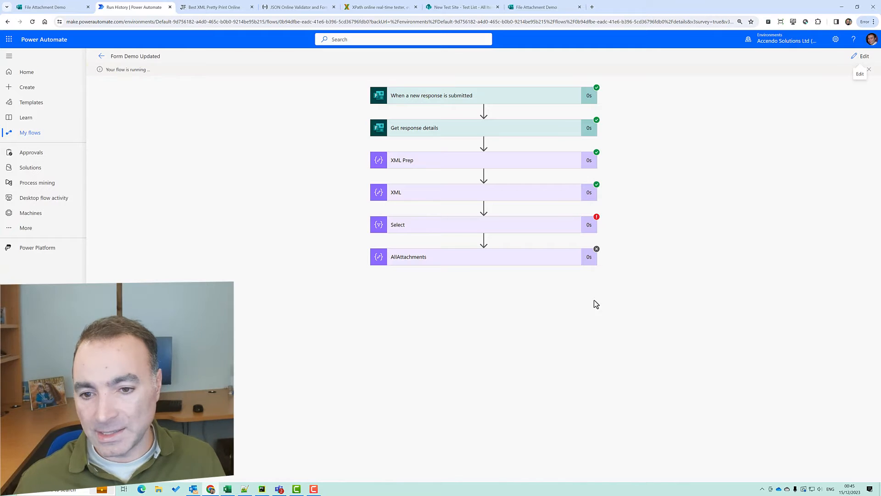
{"action": "left_click", "coordinate": [521, 230]}
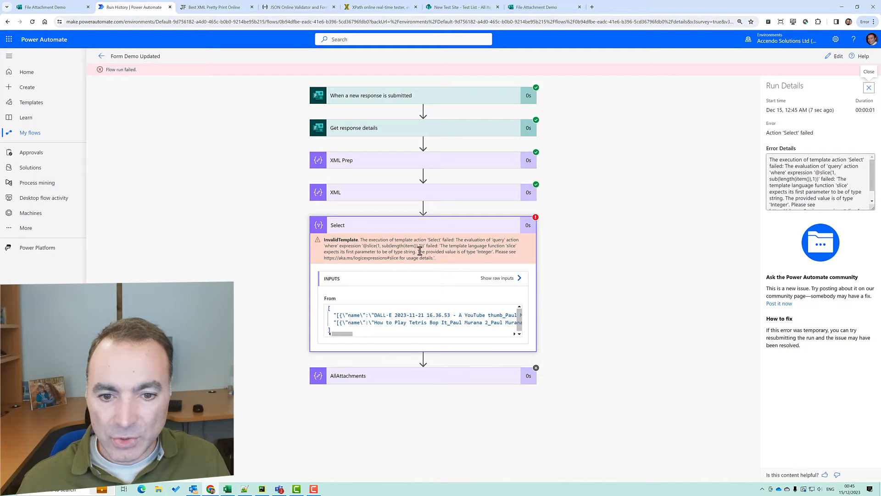
{"action": "left_click", "coordinate": [834, 57]}
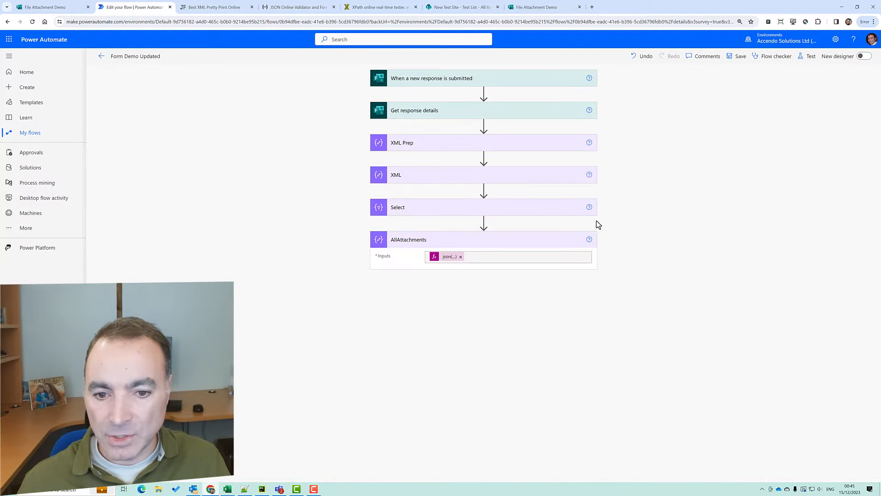
{"action": "left_click", "coordinate": [442, 260]}
{"action": "left_click", "coordinate": [440, 208]}
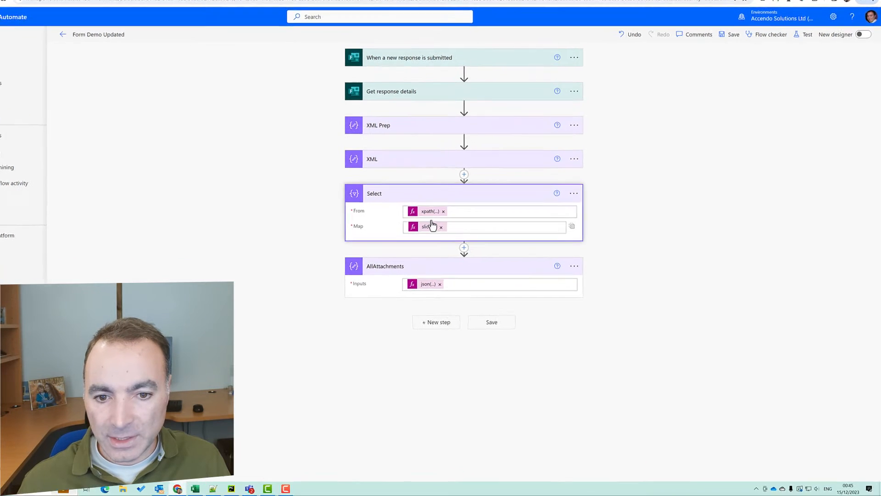
{"action": "left_click", "coordinate": [228, 116]}
{"action": "left_click", "coordinate": [511, 148]}
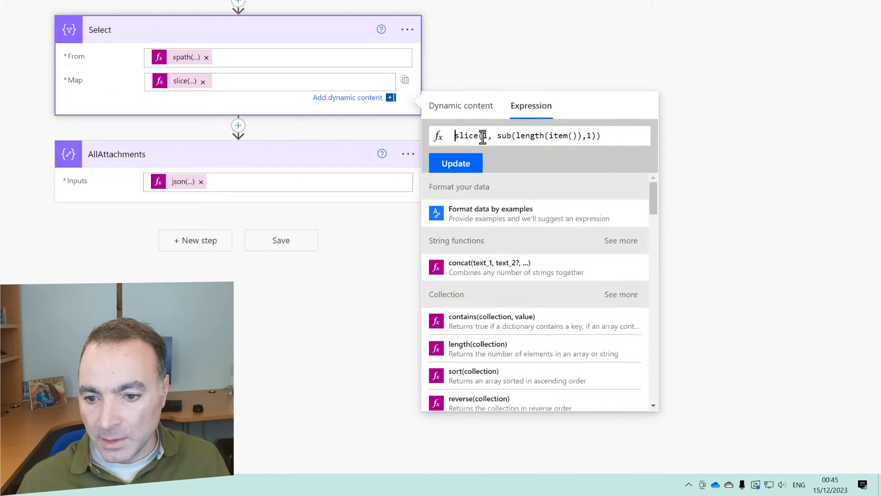
{"action": "type", "text": "item()"}
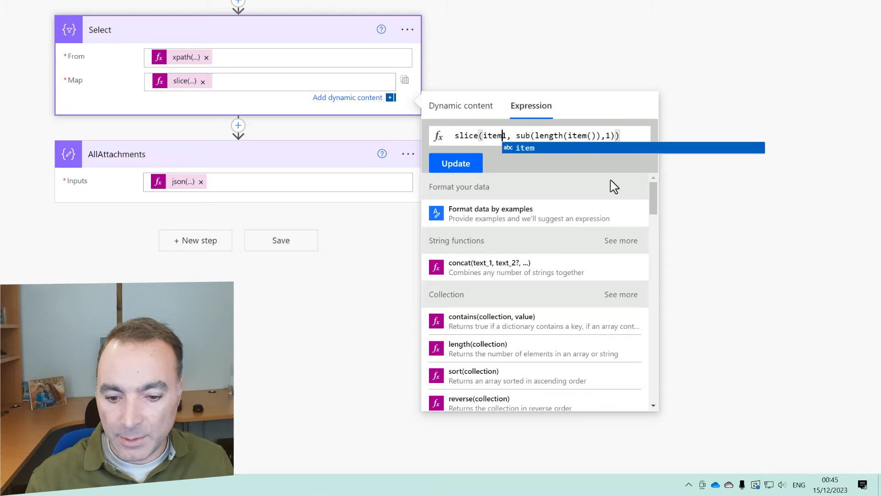
{"action": "type", "text": ","}
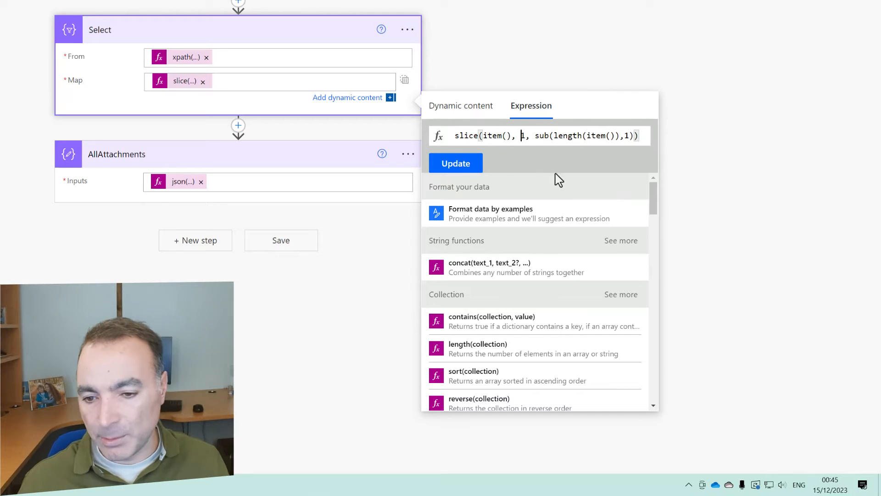
{"action": "left_click", "coordinate": [452, 166]}
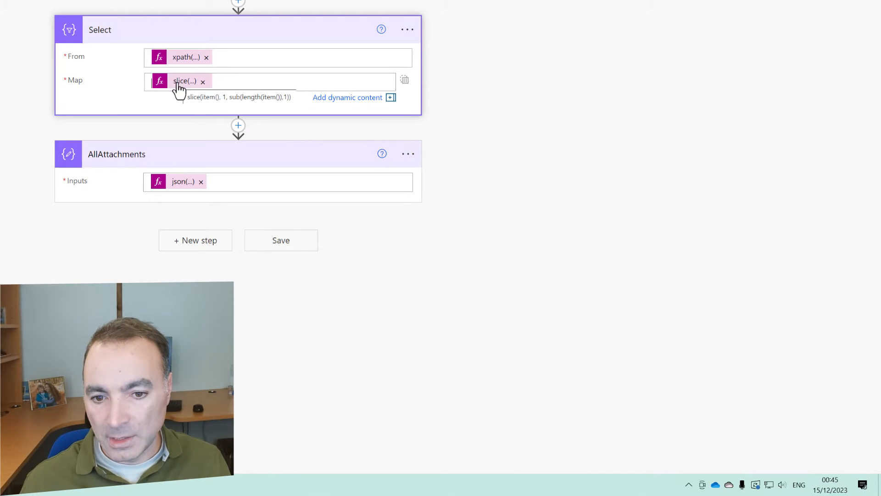
{"action": "left_click", "coordinate": [290, 239]}
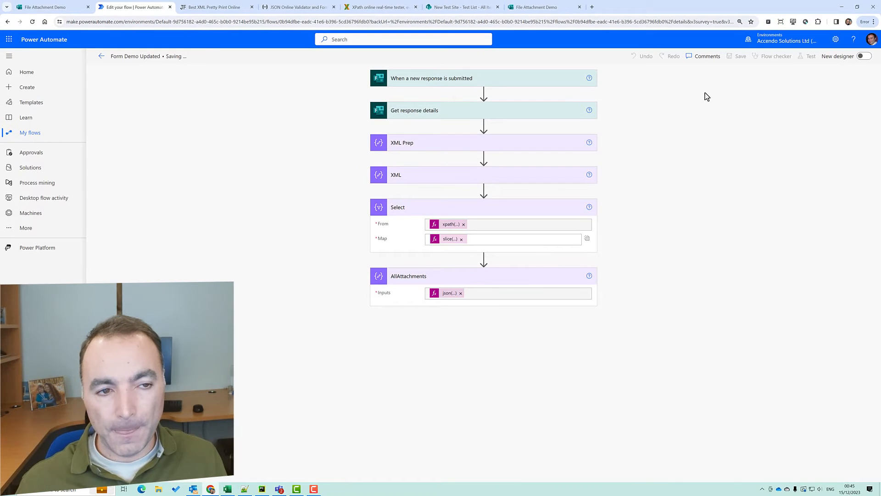
{"action": "left_click", "coordinate": [811, 56]}
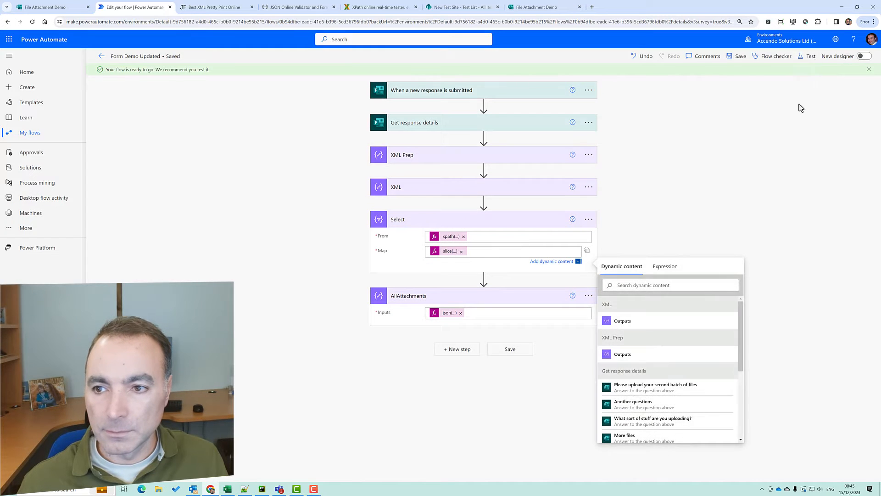
{"action": "left_click", "coordinate": [751, 125]}
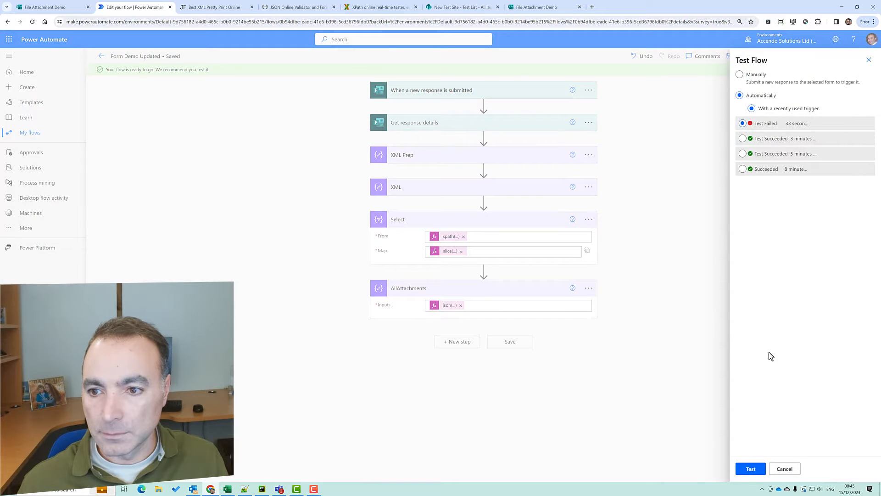
{"action": "left_click", "coordinate": [758, 469]}
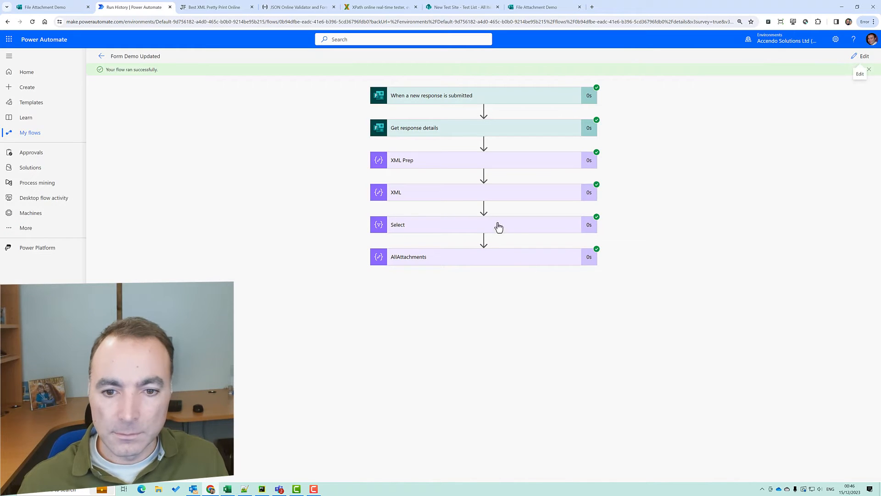
{"action": "left_click", "coordinate": [498, 227]}
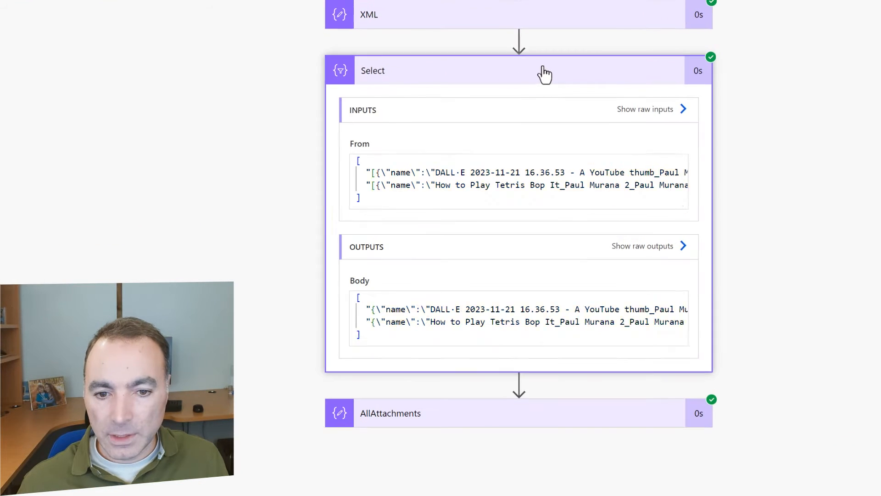
{"action": "left_click", "coordinate": [375, 172]}
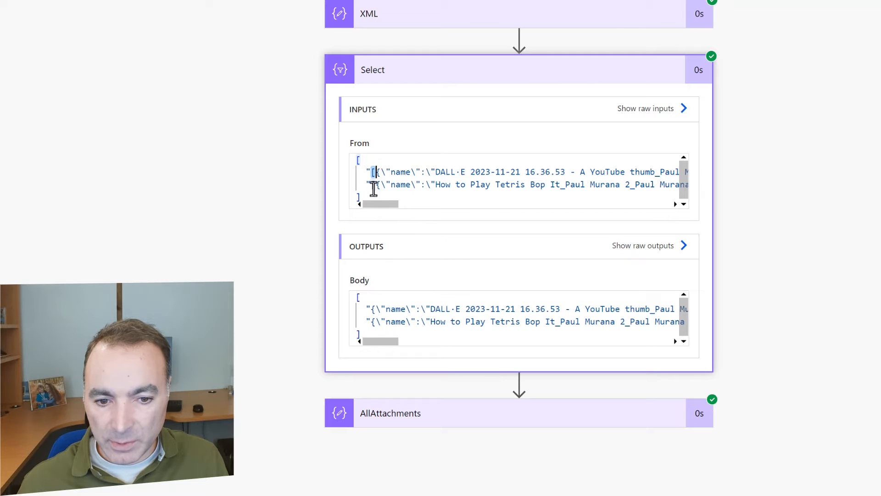
{"action": "left_click_drag", "start_coordinate": [383, 205], "coordinate": [714, 223]}
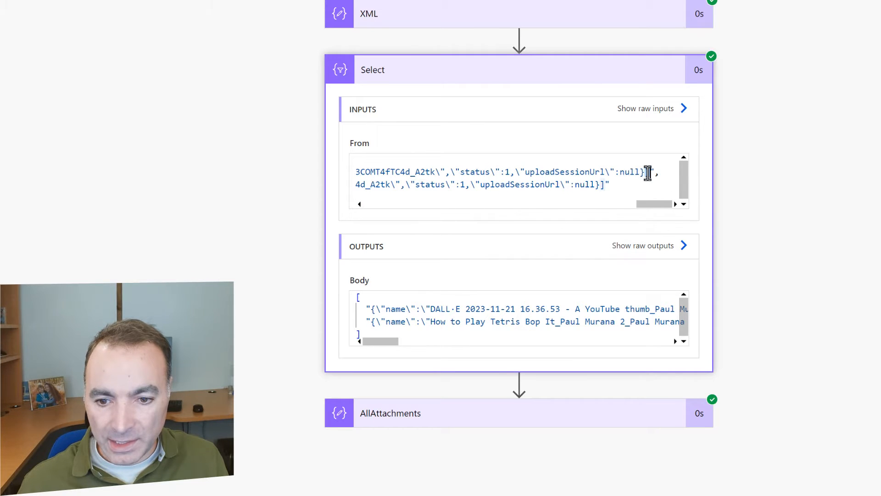
{"action": "left_click_drag", "start_coordinate": [655, 204], "coordinate": [368, 271]}
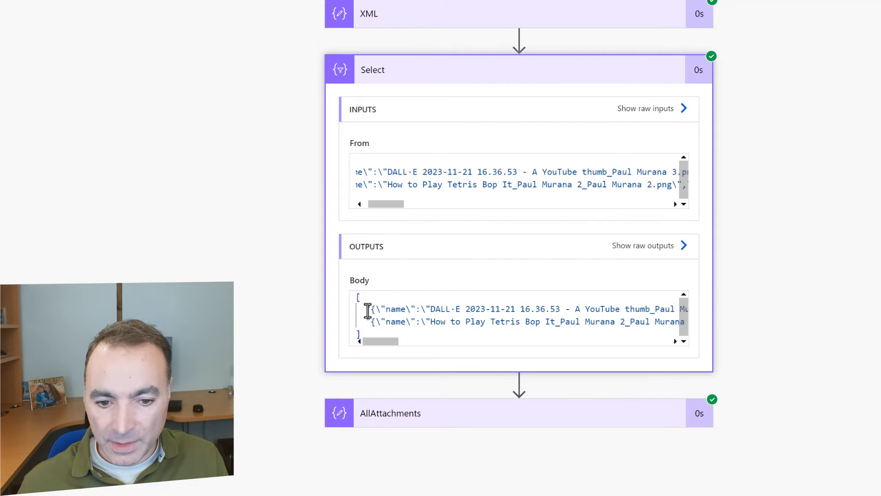
{"action": "mouse_move", "coordinate": [373, 341]}
{"action": "left_mouse_down"}
{"action": "mouse_move", "coordinate": [413, 350]}
{"action": "mouse_move", "coordinate": [675, 351]}
{"action": "mouse_move", "coordinate": [380, 346]}
{"action": "left_mouse_up"}
{"action": "left_click", "coordinate": [456, 69]}
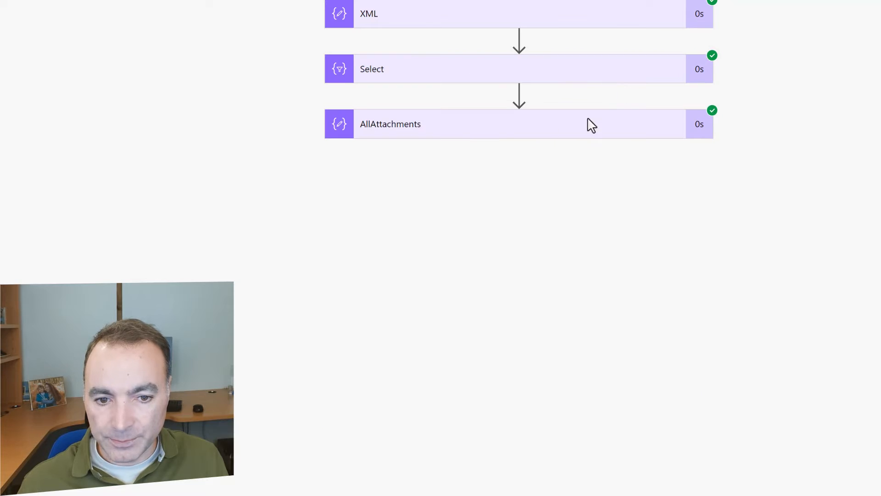
{"action": "left_click", "coordinate": [551, 133]}
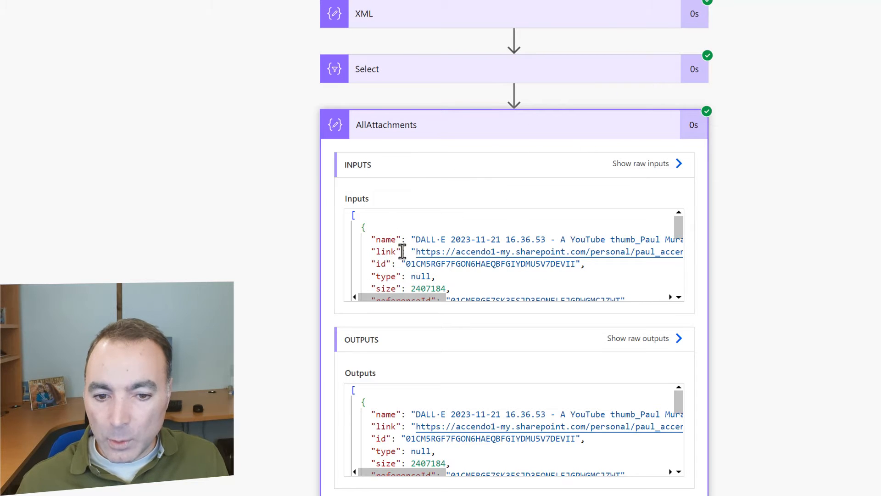
{"action": "left_click_drag", "start_coordinate": [679, 231], "coordinate": [670, 362]}
{"action": "left_click_drag", "start_coordinate": [679, 402], "coordinate": [679, 473]}
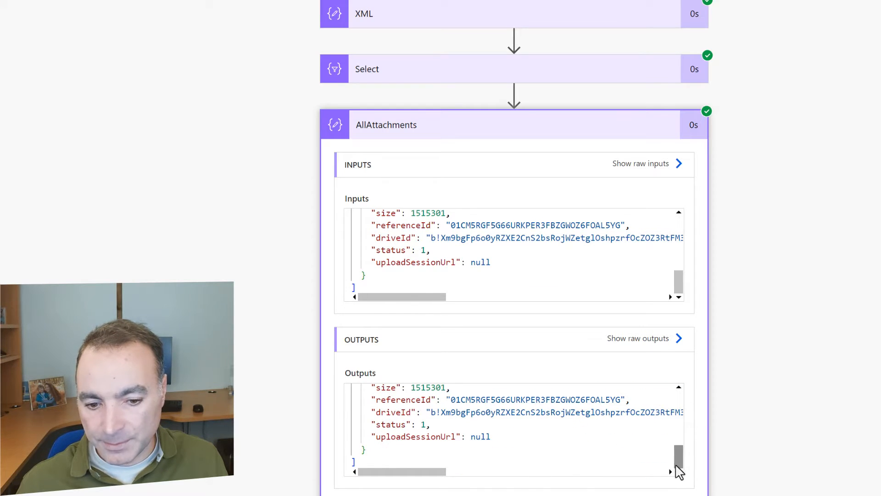
{"action": "scroll", "coordinate": [801, 347], "scroll_direction": "down", "scroll_amount": 1}
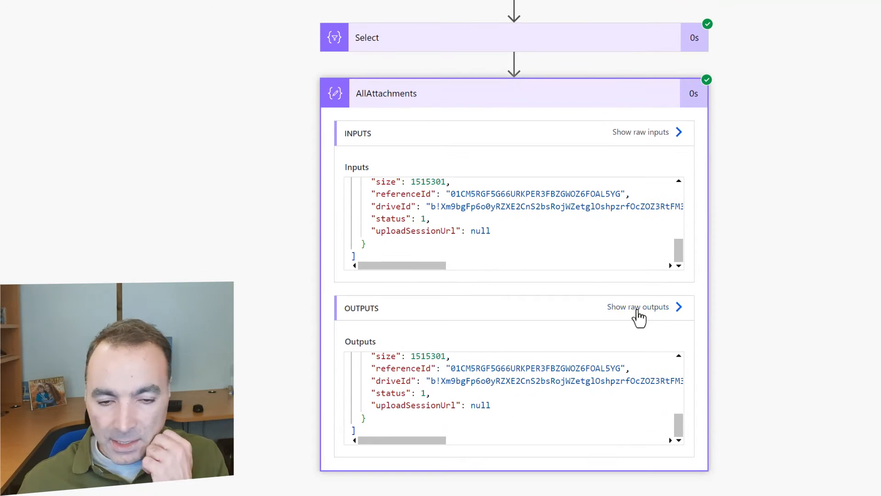
{"action": "left_click", "coordinate": [672, 94]}
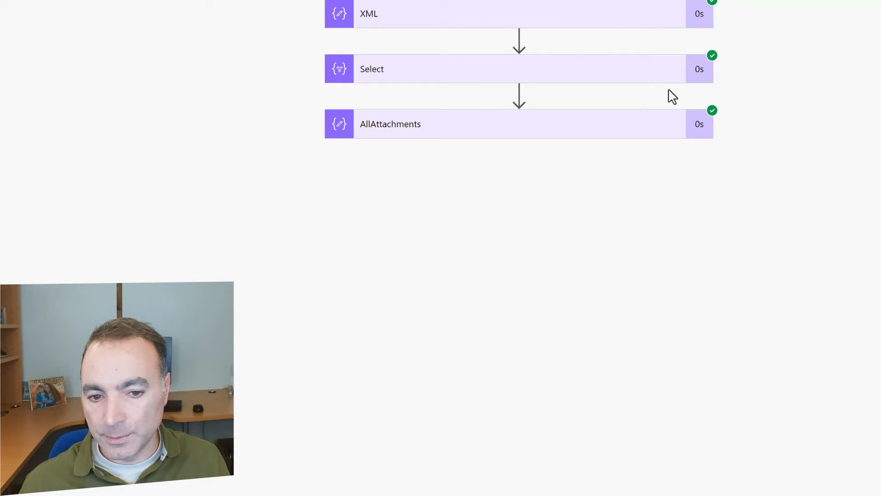
{"action": "left_click", "coordinate": [467, 133]}
Close the AllAttachments details, exit the editor, and open the successful 00:45:59 run
{"action": "left_click", "coordinate": [478, 134]}
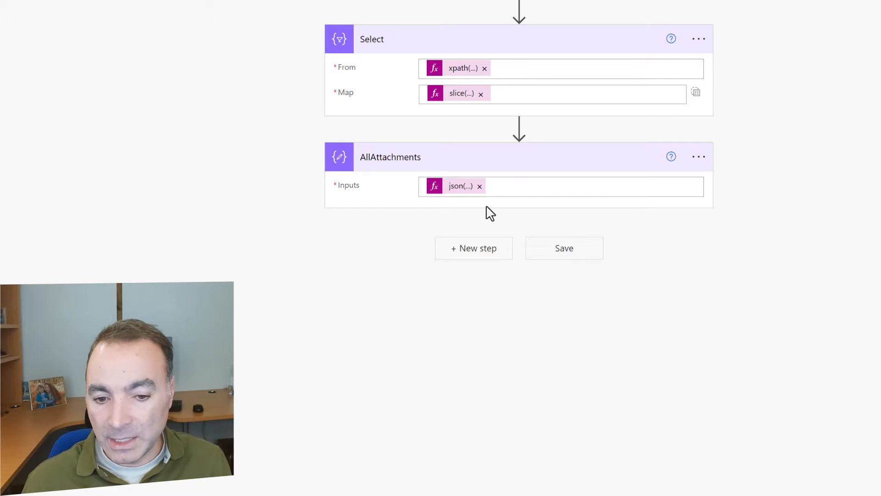
{"action": "left_click", "coordinate": [465, 252]}
{"action": "type", "text": "each"}
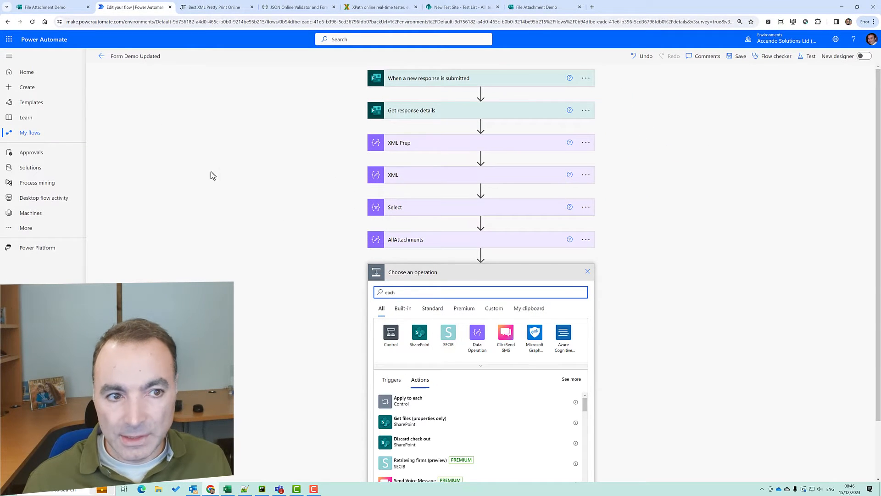
{"action": "left_click", "coordinate": [101, 56]}
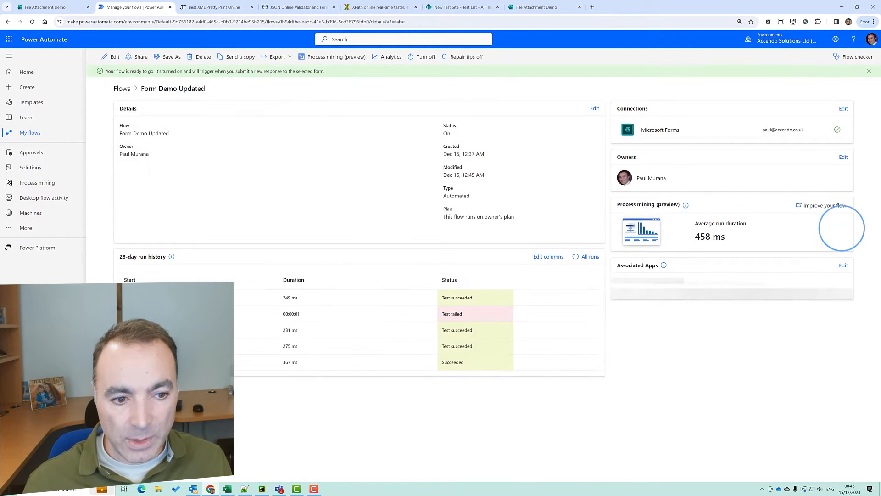
{"action": "left_click", "coordinate": [375, 348]}
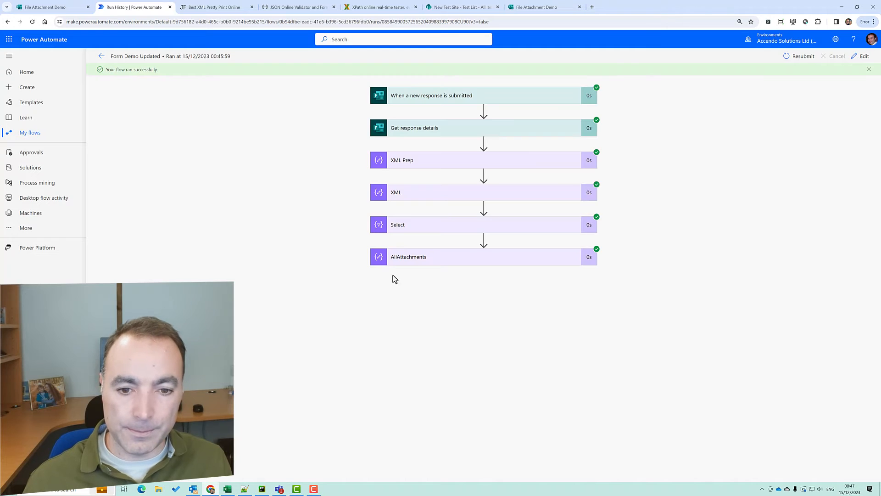
Paste the AllAttachments output JSON into the Notepad++ scratch file and reopen the flow editor
{"action": "left_click", "coordinate": [478, 257]}
{"action": "left_click", "coordinate": [422, 318]}
{"action": "key", "text": "ctrl+a"}
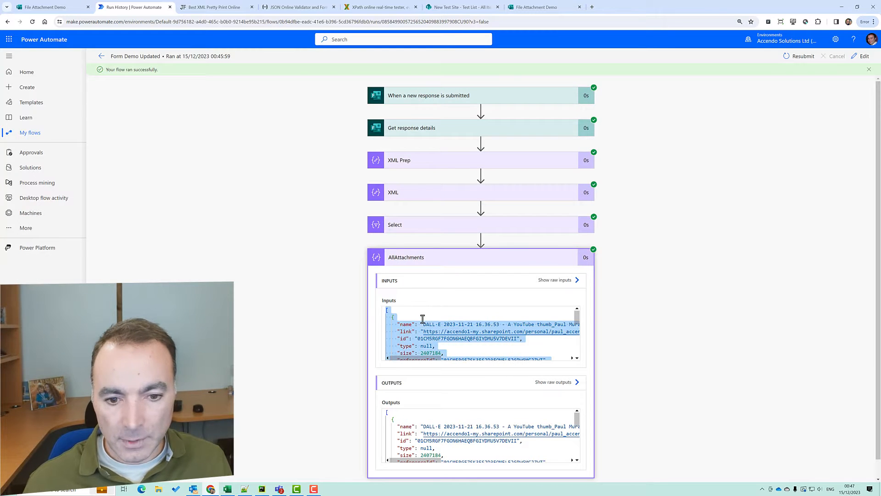
{"action": "left_click", "coordinate": [402, 411]}
{"action": "key", "text": "ctrl+a"}
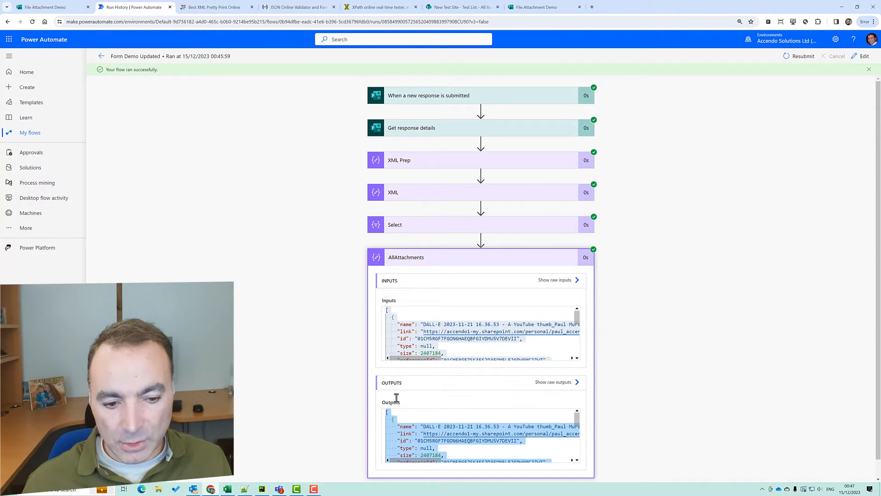
{"action": "left_click", "coordinate": [244, 490]}
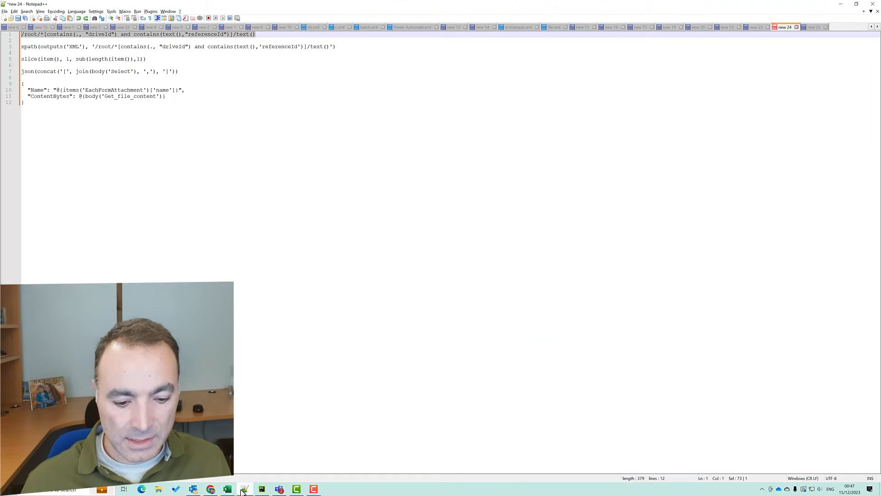
{"action": "key", "text": "ctrl+a"}
{"action": "key", "text": "ctrl+v"}
{"action": "key", "text": "alt+Tab"}
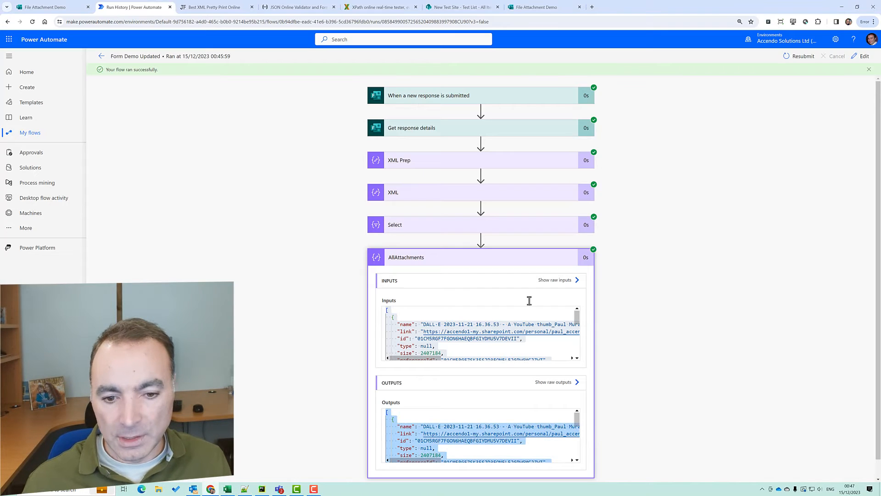
{"action": "left_click", "coordinate": [863, 56]}
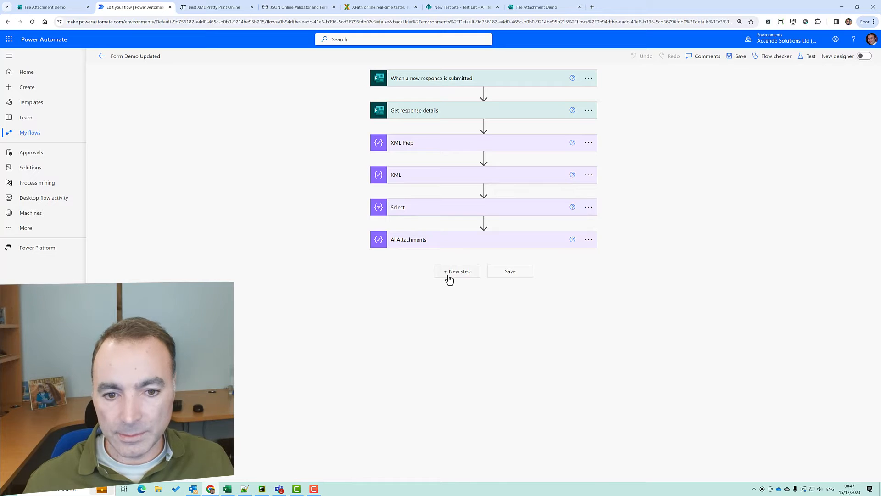
Add an Apply to each loop over the AllAttachments outputs
{"action": "left_click", "coordinate": [448, 276]}
{"action": "type", "text": "e"}
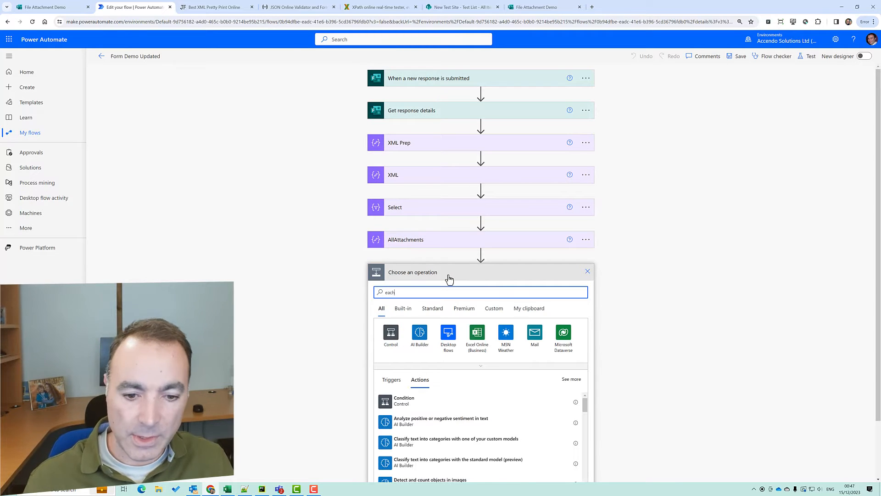
{"action": "type", "text": "ach"}
{"action": "left_click", "coordinate": [400, 399]}
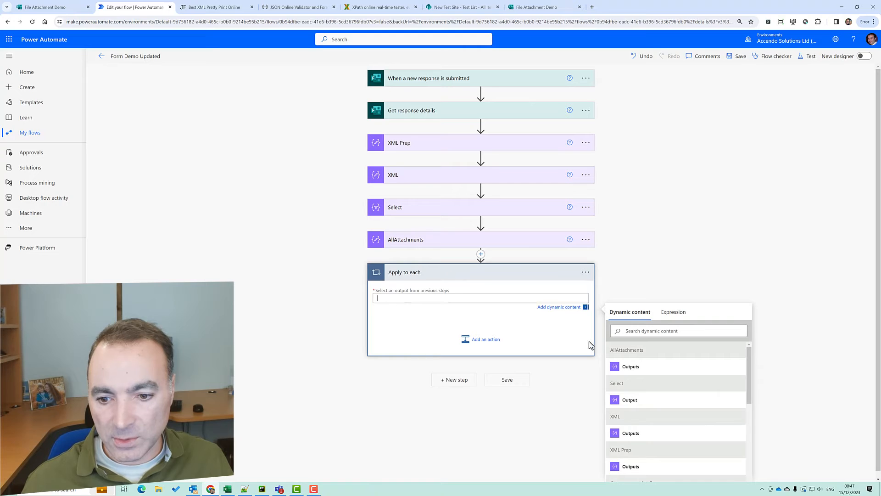
{"action": "left_click", "coordinate": [631, 367]}
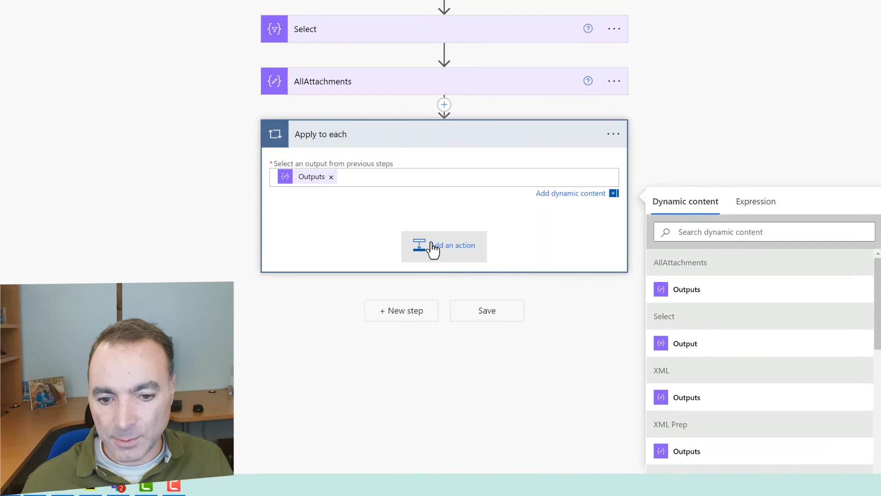
Add a Get file content action inside the loop
{"action": "left_click", "coordinate": [434, 248]}
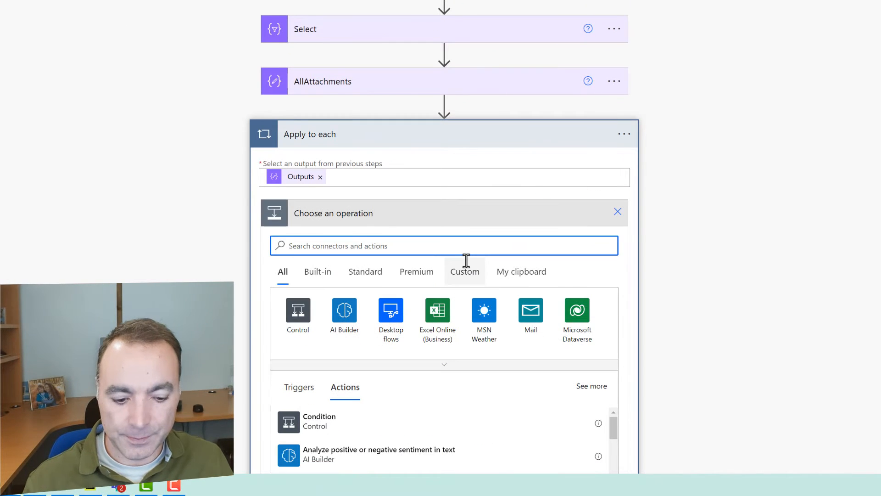
{"action": "type", "text": "get f"}
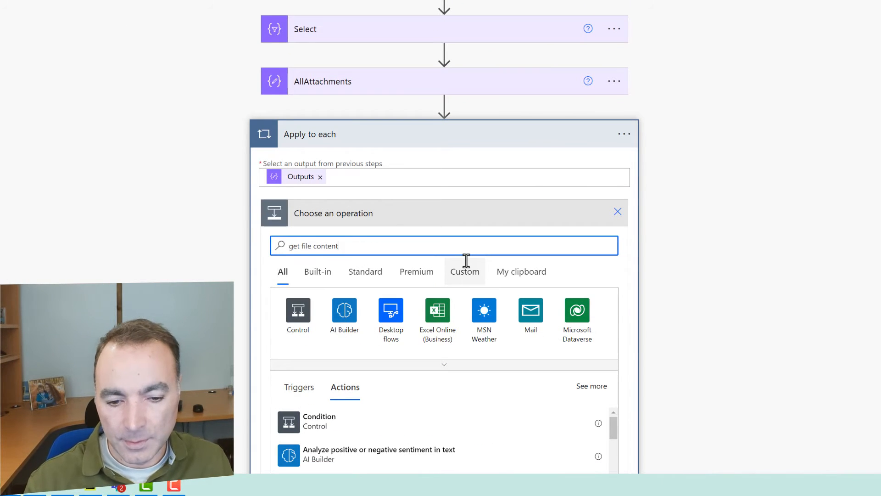
{"action": "type", "text": "ile content"}
{"action": "scroll", "coordinate": [801, 327], "scroll_direction": "down", "scroll_amount": 2}
{"action": "left_click", "coordinate": [305, 349]}
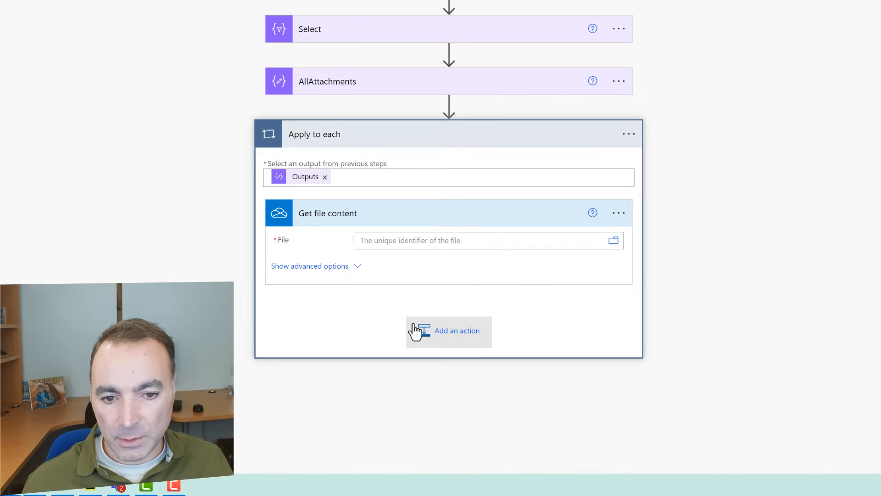
{"action": "left_click", "coordinate": [402, 241]}
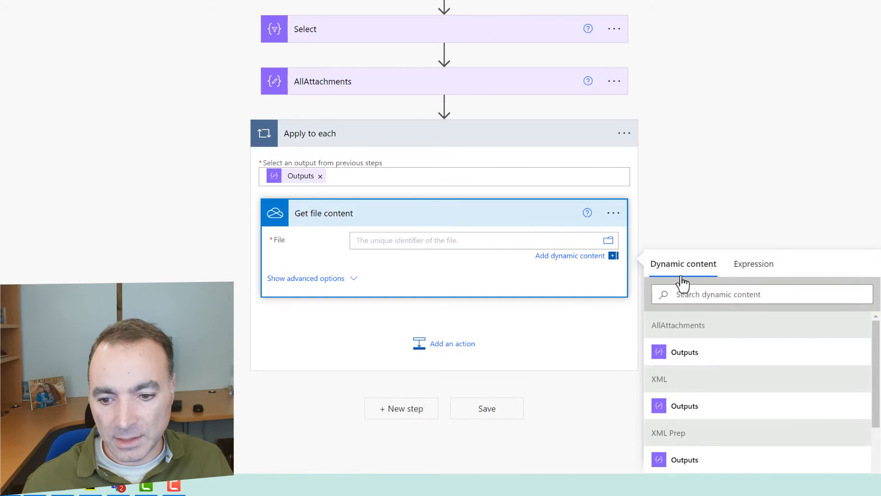
Rename the loop to EachFormAttachment
{"action": "left_click", "coordinate": [624, 133]}
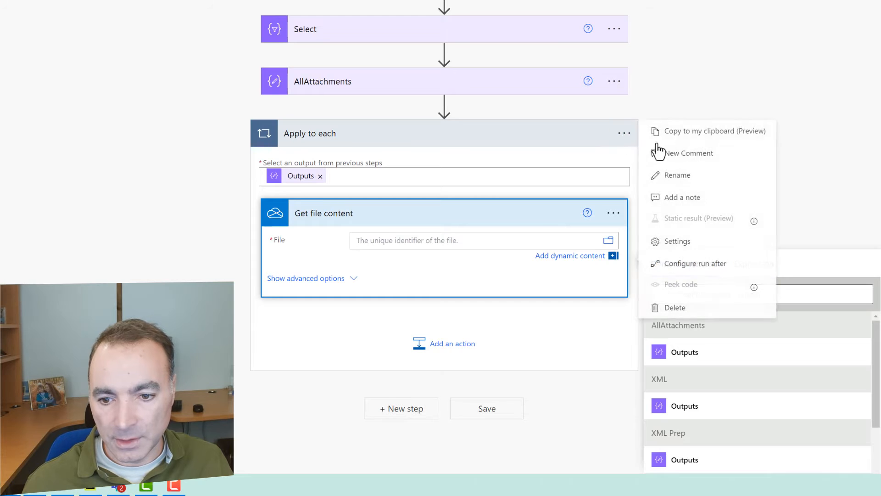
{"action": "left_click", "coordinate": [677, 177]}
{"action": "type", "text": "Ea"}
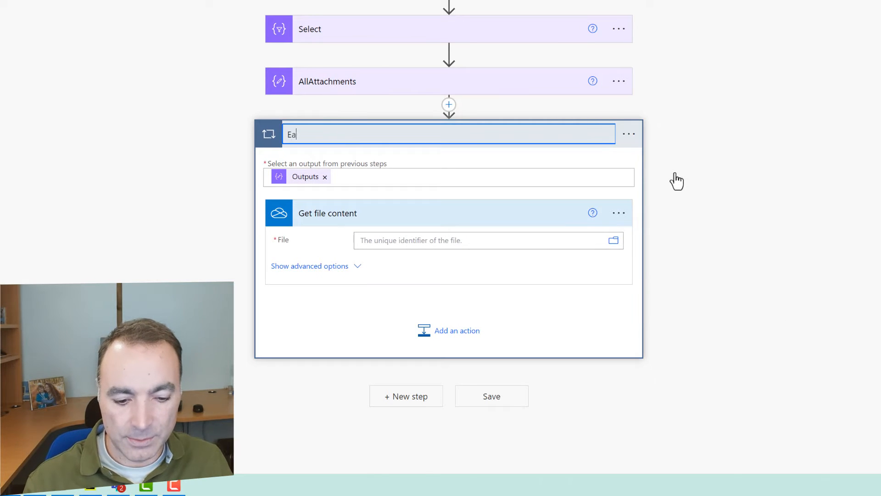
{"action": "type", "text": "chFormAt"}
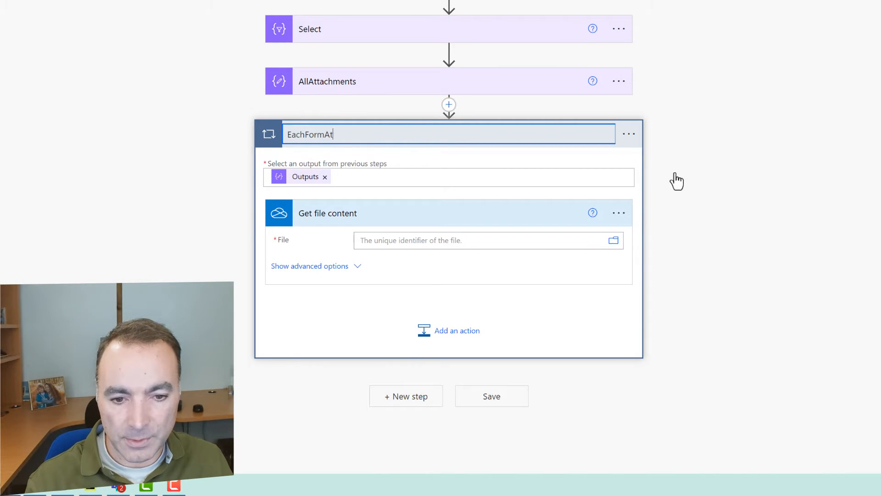
{"action": "type", "text": "tachment"}
{"action": "left_click", "coordinate": [677, 181]}
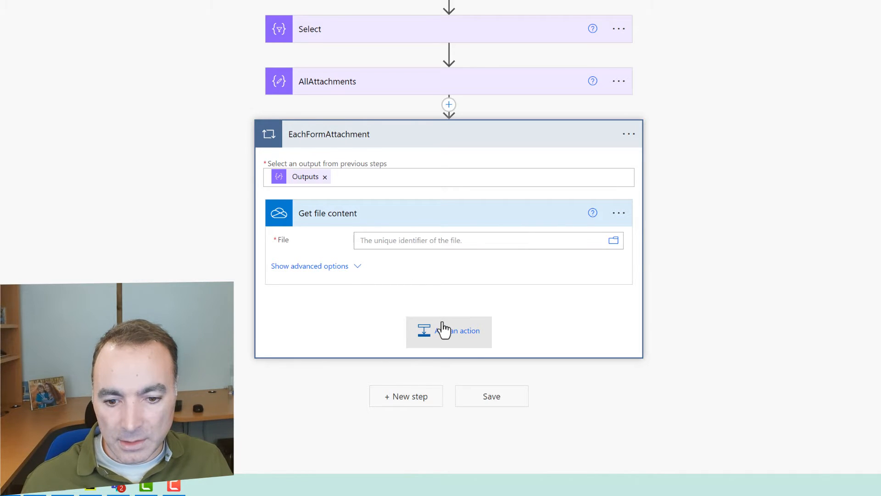
{"action": "left_click", "coordinate": [427, 239]}
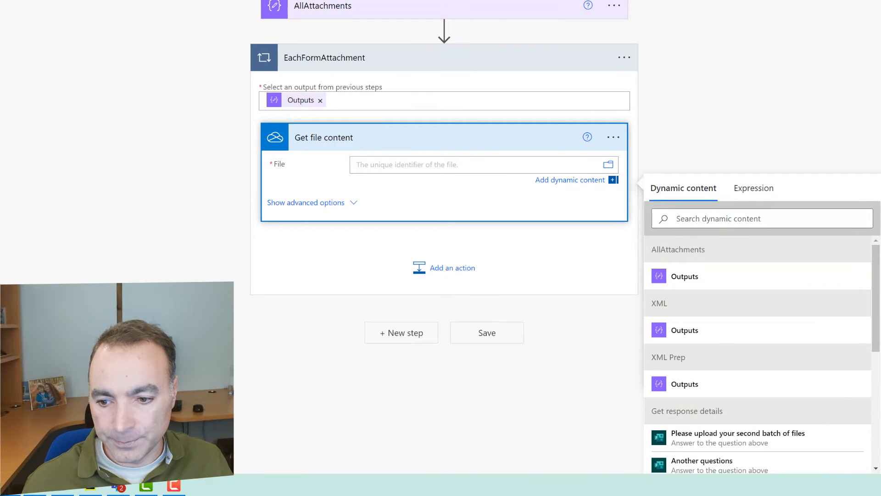
Set File to Current item and copy items('EachFormAttachment') from the action's code view
{"action": "scroll", "coordinate": [865, 433], "scroll_direction": "down", "scroll_amount": 6}
{"action": "left_click", "coordinate": [812, 461]}
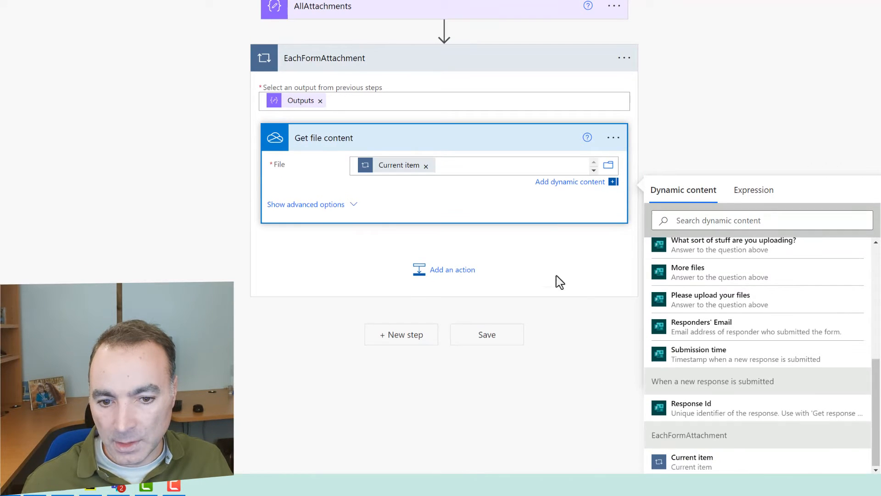
{"action": "left_click", "coordinate": [612, 138]}
{"action": "left_click", "coordinate": [618, 213]}
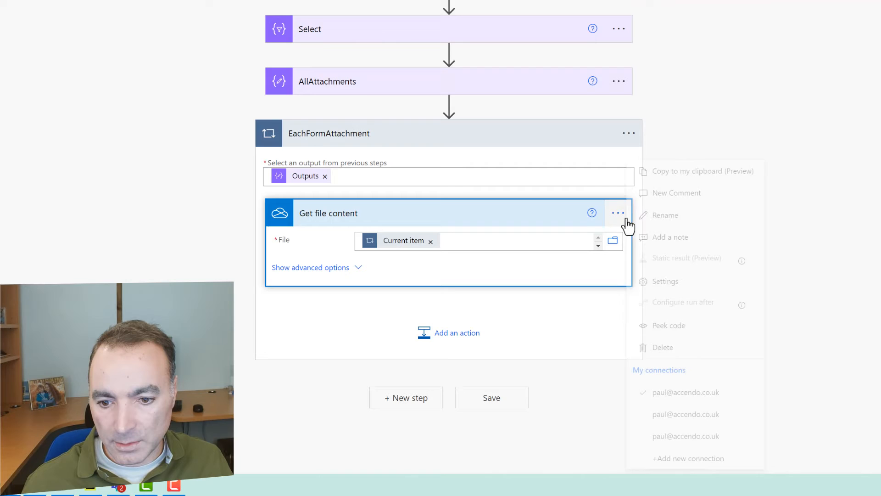
{"action": "left_click", "coordinate": [666, 333]}
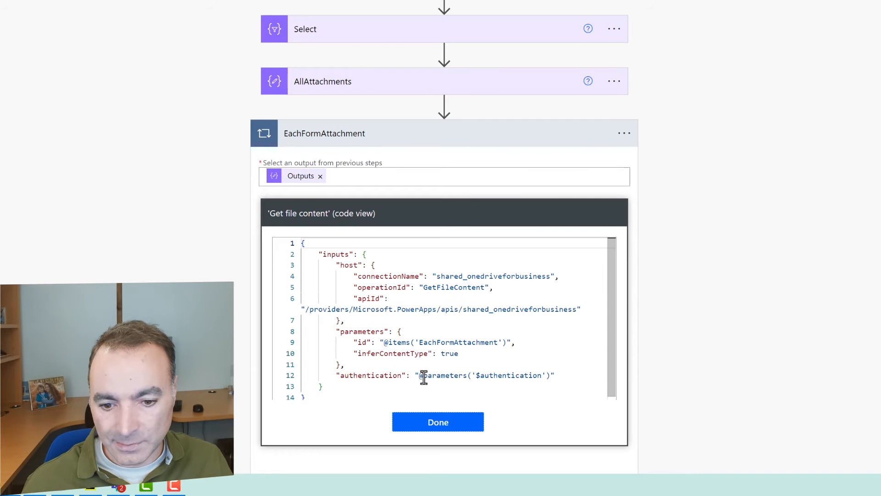
{"action": "left_click_drag", "start_coordinate": [385, 342], "coordinate": [505, 342]}
{"action": "key", "text": "ctrl+c"}
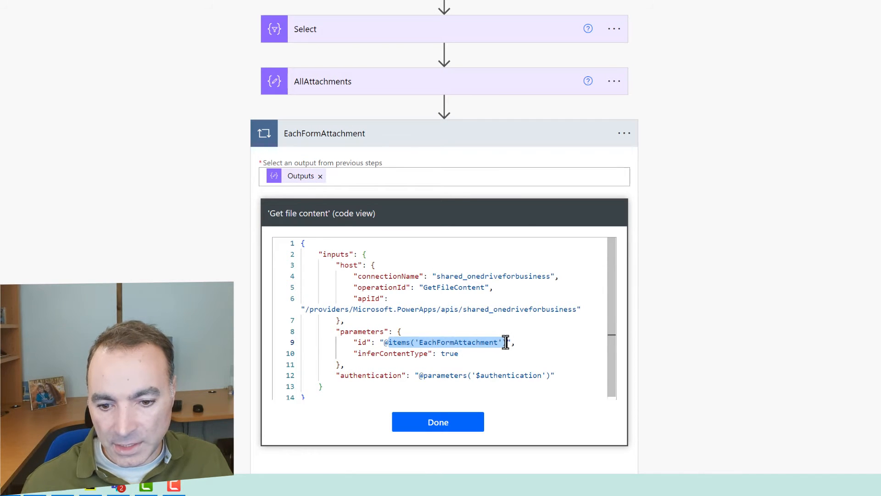
{"action": "left_click", "coordinate": [464, 421]}
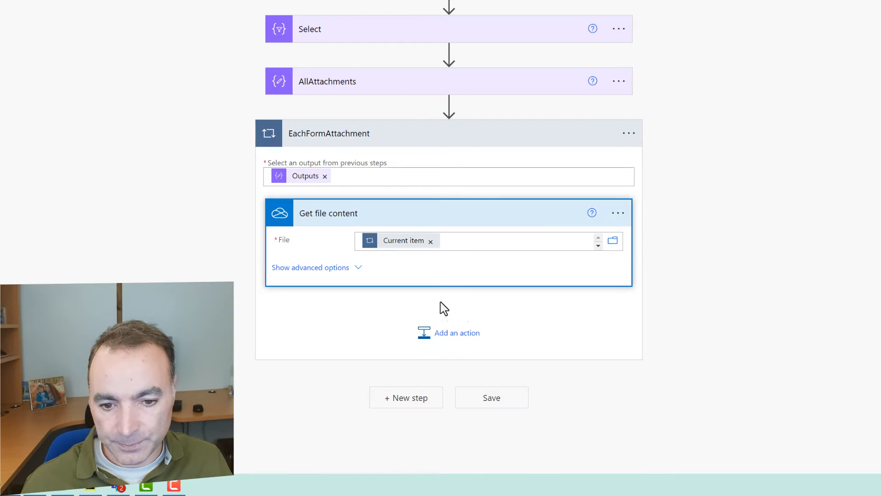
Replace Current item with the expression items('EachFormAttachment')['id']
{"action": "left_click", "coordinate": [430, 241]}
{"action": "left_click", "coordinate": [747, 281]}
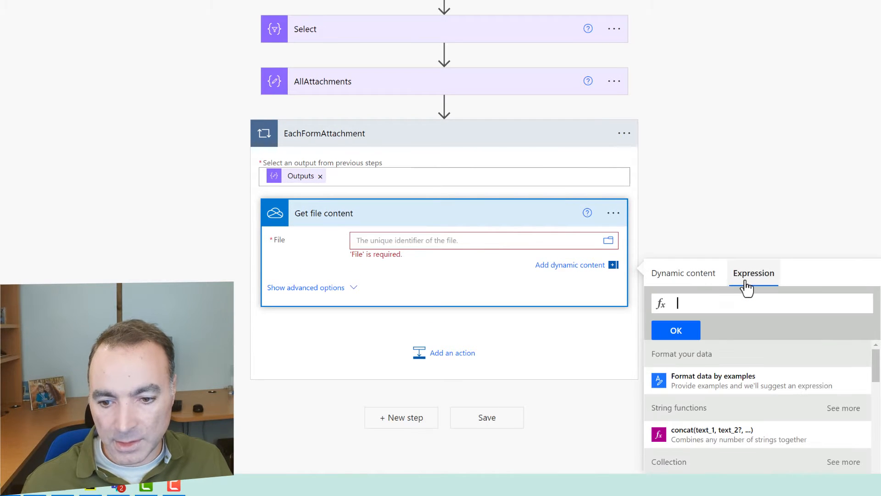
{"action": "key", "text": "ctrl+v"}
{"action": "type", "text": "["}
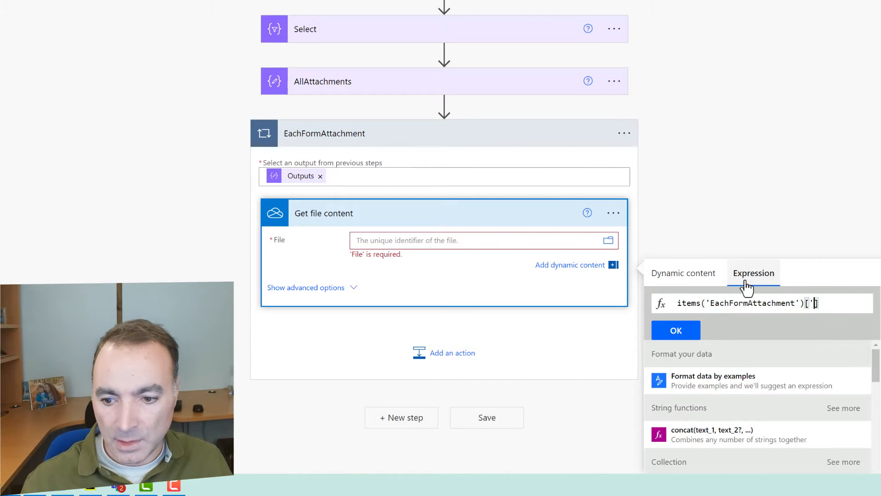
{"action": "key", "text": "alt+Tab"}
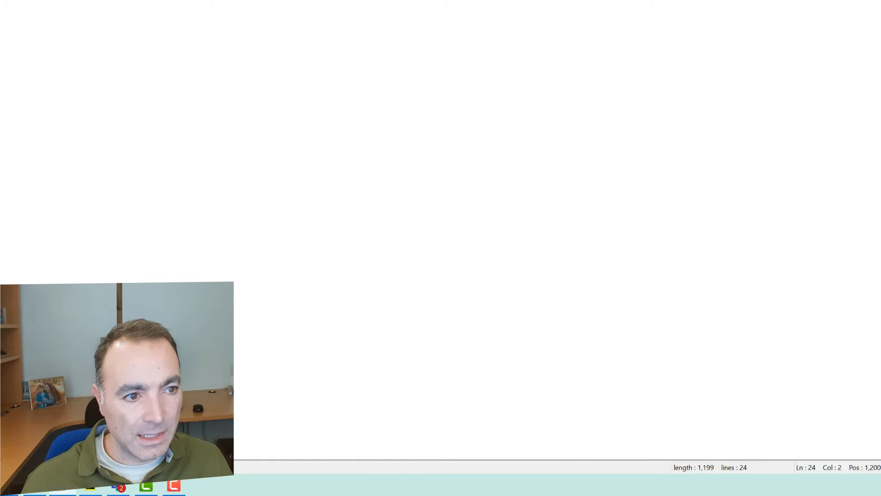
{"action": "key", "text": "alt+Tab"}
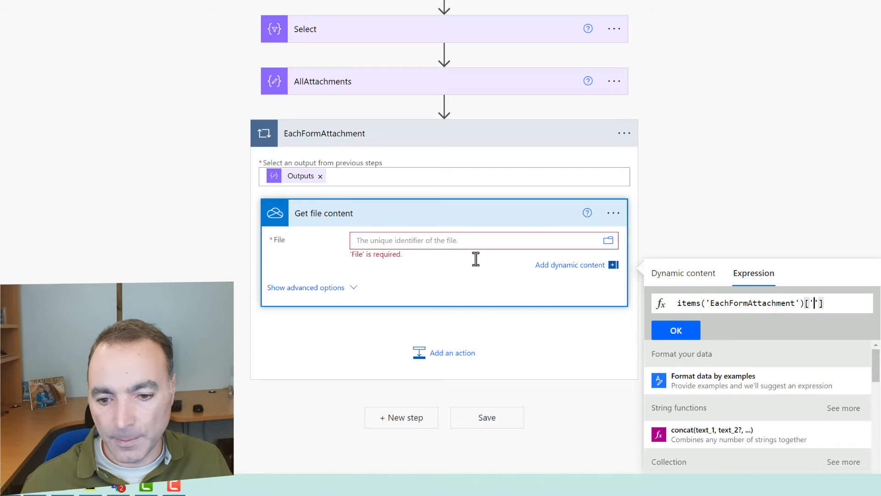
{"action": "type", "text": "id"}
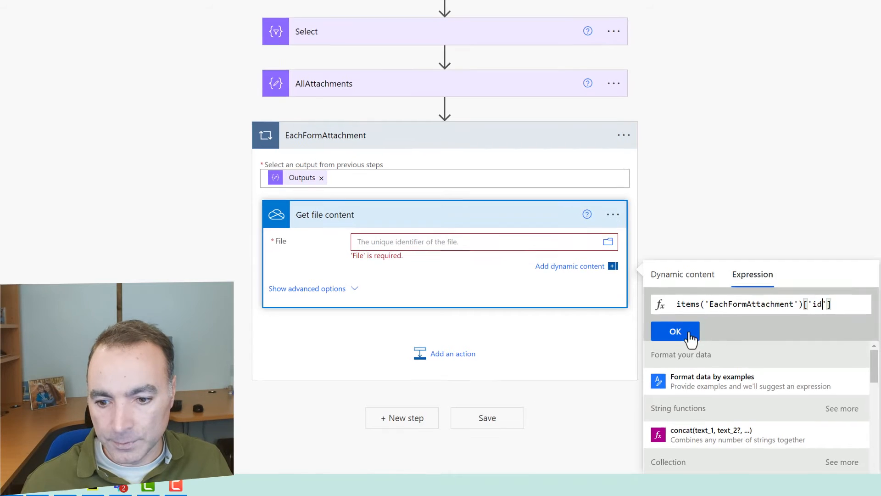
Save the id expression on Notepad++ line 28 and confirm it into File
{"action": "left_click_drag", "start_coordinate": [833, 303], "coordinate": [650, 309]}
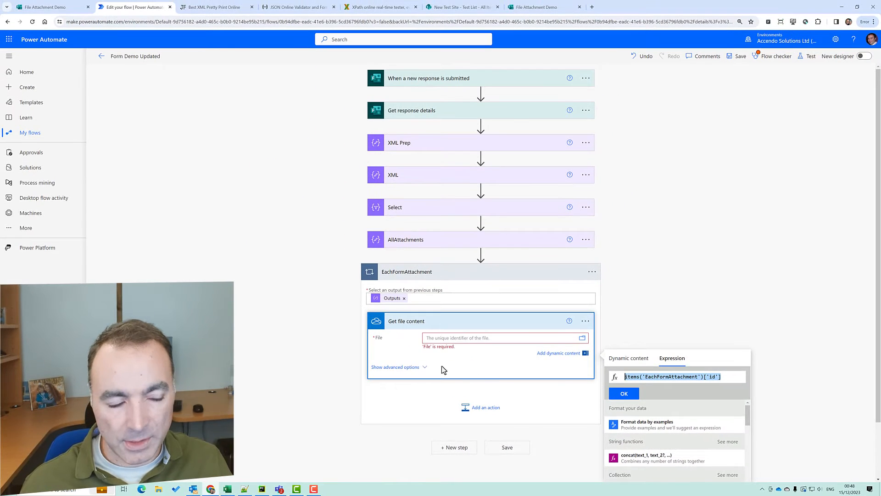
{"action": "key", "text": "alt+Tab"}
{"action": "key", "text": "ctrl+End"}
{"action": "key", "text": "Return"}
{"action": "key", "text": "Return"}
{"action": "key", "text": "Return"}
{"action": "key", "text": "Return"}
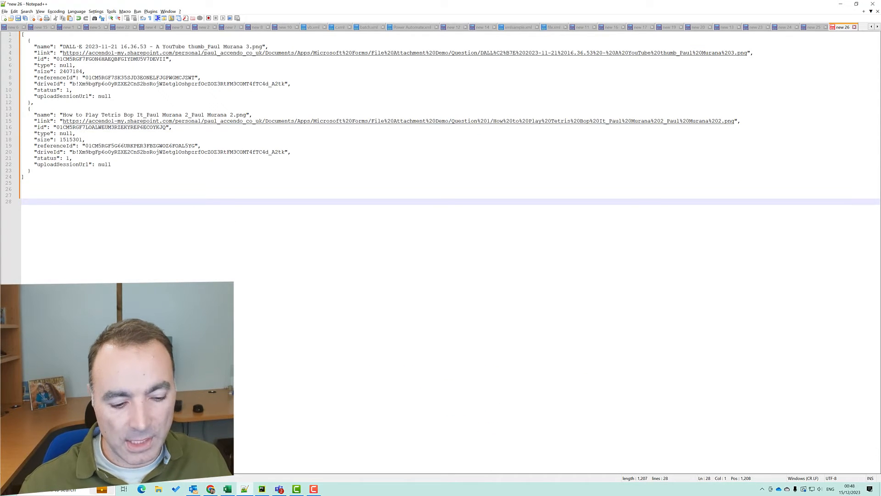
{"action": "type", "text": "items('EachFormAttachment')['id']"}
{"action": "key", "text": "alt+Tab"}
{"action": "left_click", "coordinate": [622, 395]}
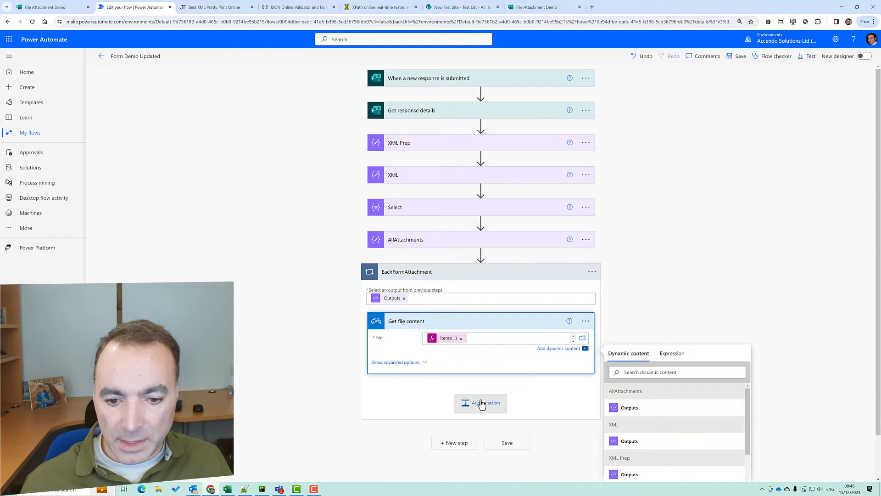
Add a Compose action inside the loop after Get file content and rename it File
{"action": "left_click", "coordinate": [482, 403]}
{"action": "type", "text": "compose"}
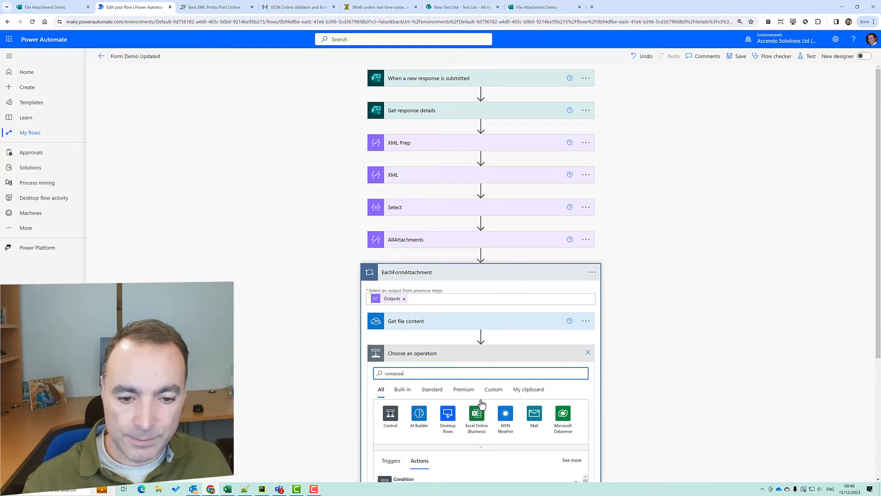
{"action": "scroll", "coordinate": [448, 432], "scroll_direction": "down", "scroll_amount": 2}
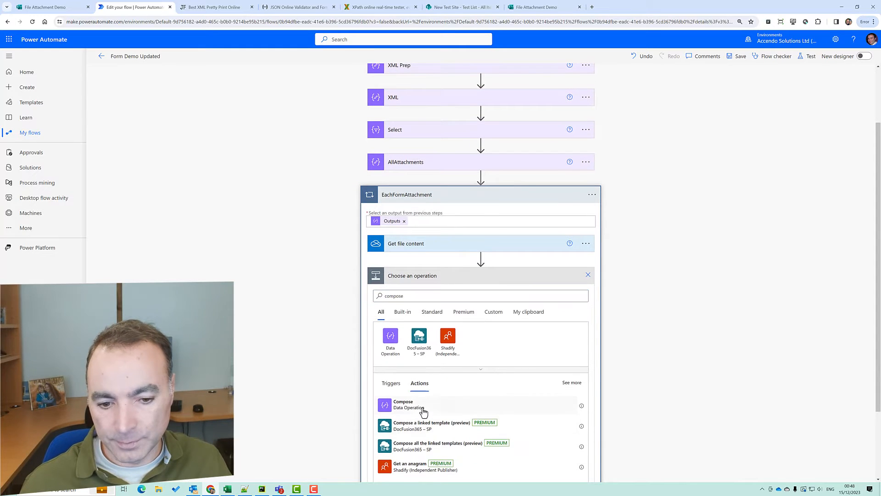
{"action": "left_click", "coordinate": [418, 406]}
{"action": "left_click", "coordinate": [589, 353]}
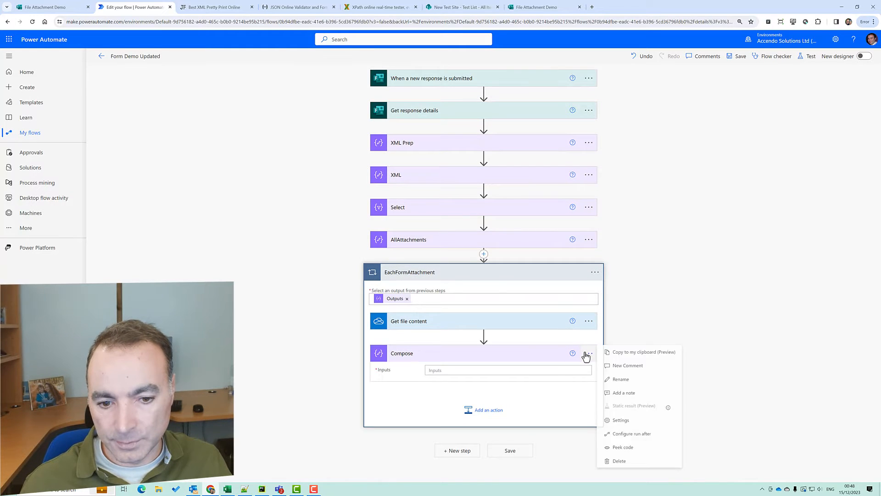
{"action": "left_click", "coordinate": [625, 366]}
{"action": "type", "text": "File"}
{"action": "key", "text": "Return"}
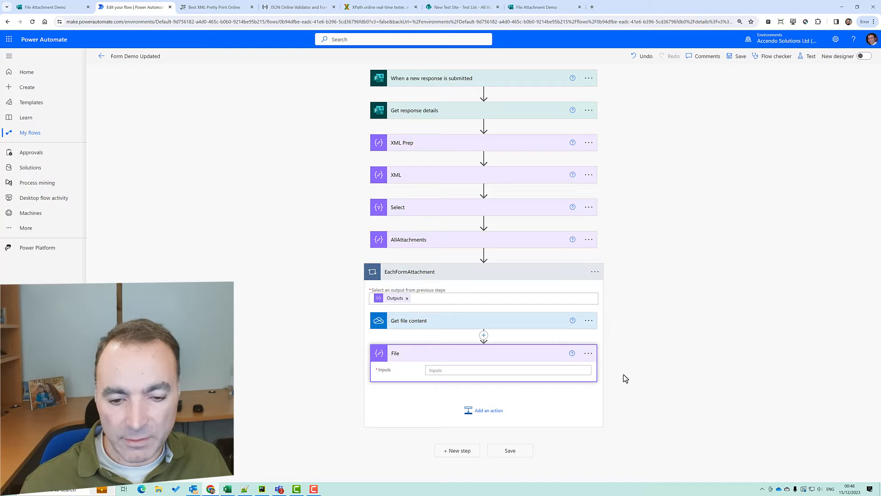
Begin the File action's Inputs as a JSON object with an opening brace
{"action": "left_click", "coordinate": [502, 370]}
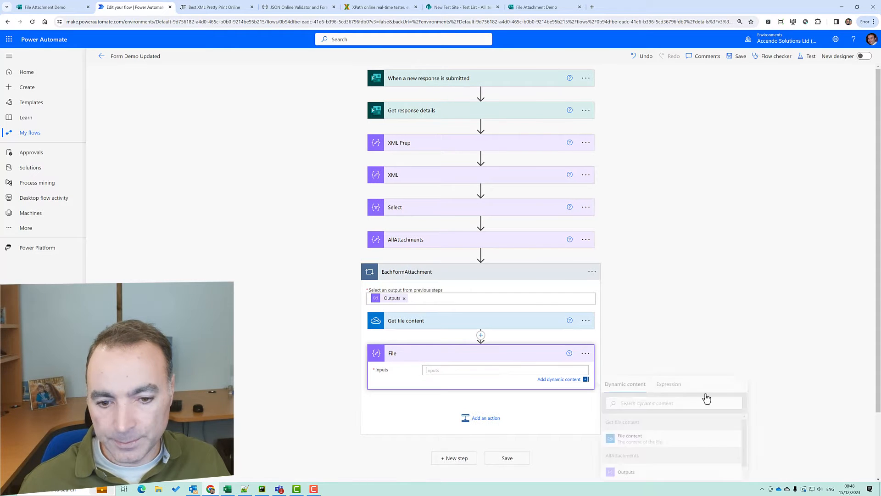
{"action": "left_click", "coordinate": [877, 398]}
{"action": "left_click", "coordinate": [511, 371]}
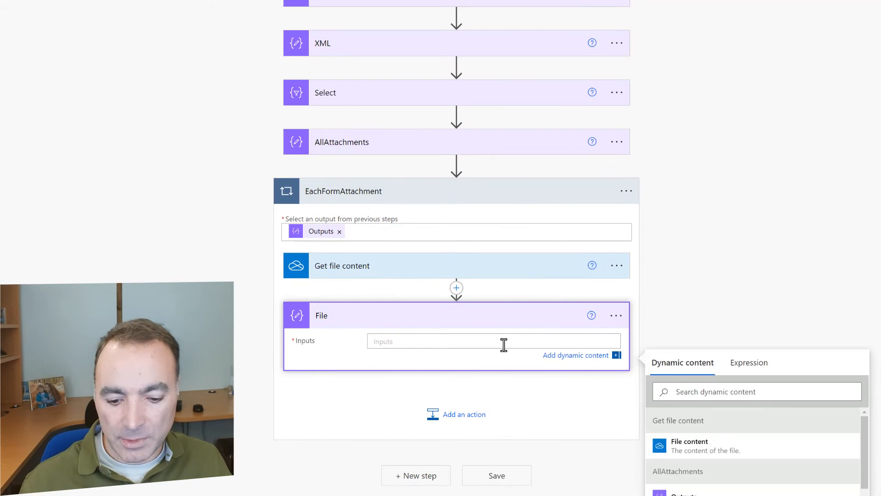
{"action": "type", "text": "{"}
{"action": "key", "text": "Return"}
{"action": "key", "text": "Return"}
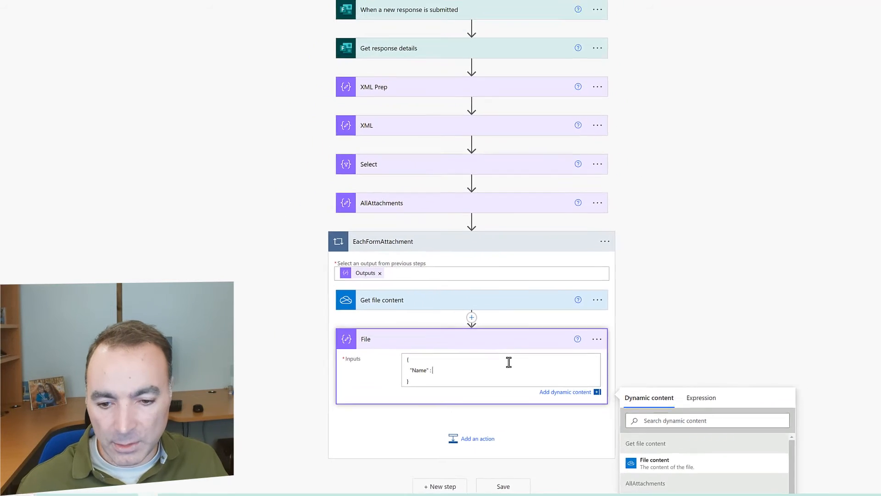
{"action": "key", "text": "alt+Tab"}
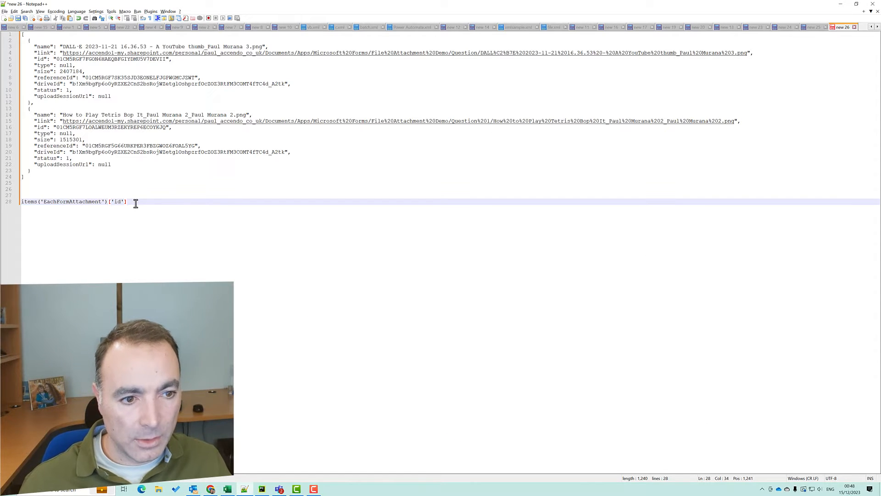
In Notepad++, duplicate the id expression onto line 29 as items('EachFormAttachment')['name'] and select it
{"action": "key", "text": "shift+Home"}
{"action": "key", "text": "ctrl+c"}
{"action": "key", "text": "End"}
{"action": "key", "text": "Return"}
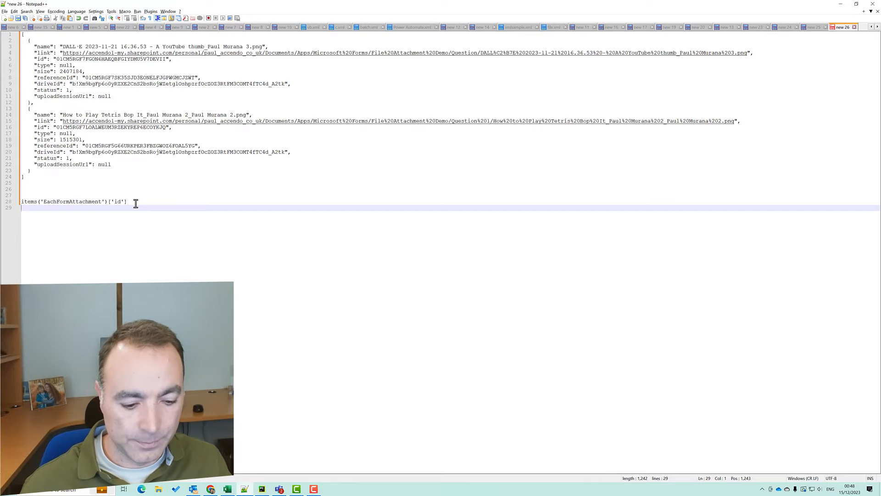
{"action": "key", "text": "ctrl+v"}
{"action": "double_click", "coordinate": [42, 116]}
{"action": "key", "text": "ctrl+c"}
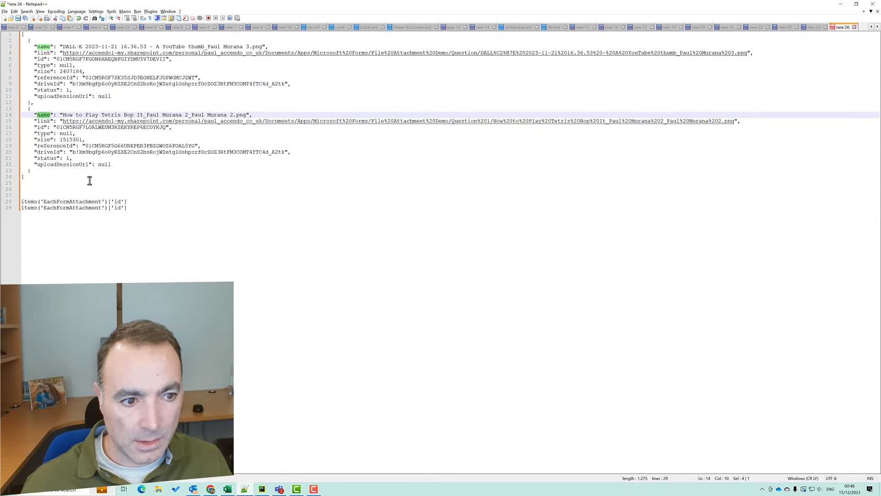
{"action": "left_click_drag", "start_coordinate": [115, 208], "coordinate": [118, 207]}
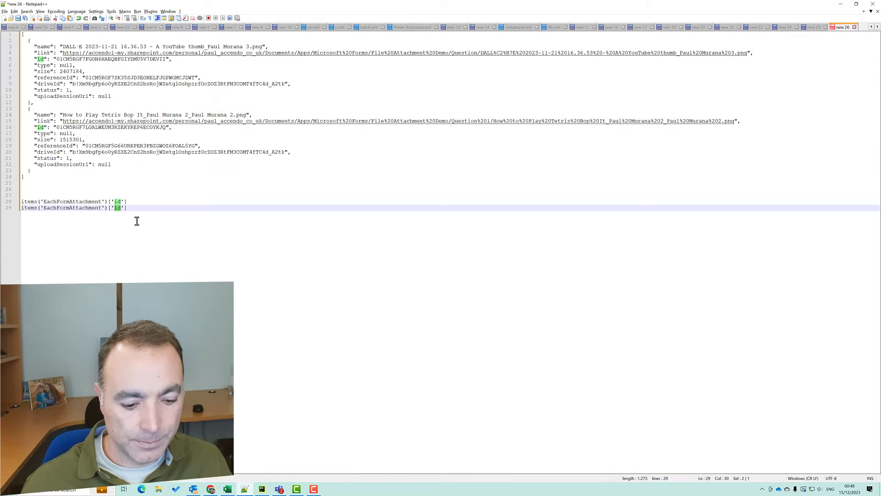
{"action": "key", "text": "ctrl+v"}
{"action": "key", "text": "shift+Home"}
{"action": "key", "text": "ctrl+c"}
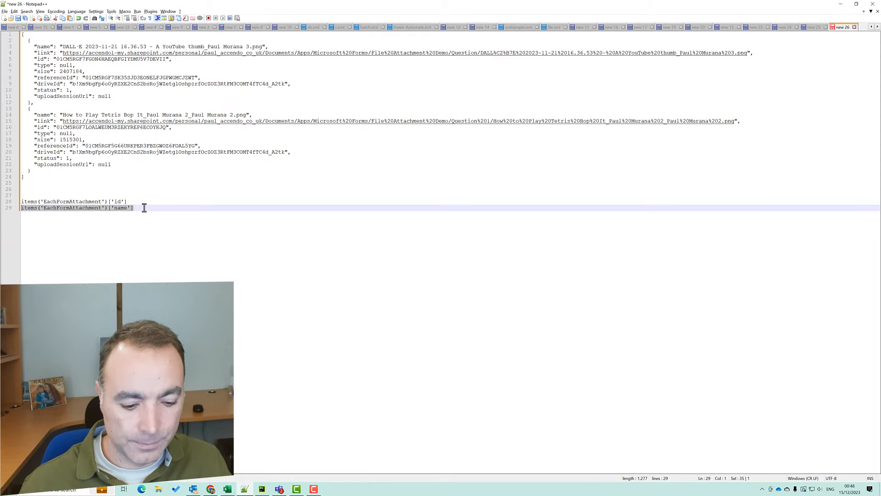
{"action": "key", "text": "alt+Tab"}
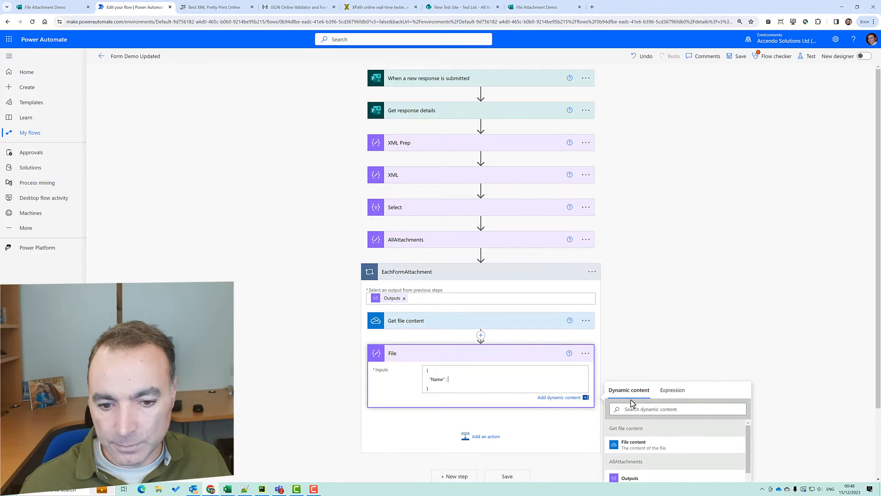
Set the File Name value to the expression items('EachFormAttachment')['name'] and add a new line
{"action": "left_click", "coordinate": [673, 389]}
{"action": "key", "text": "ctrl+v"}
{"action": "left_click", "coordinate": [627, 425]}
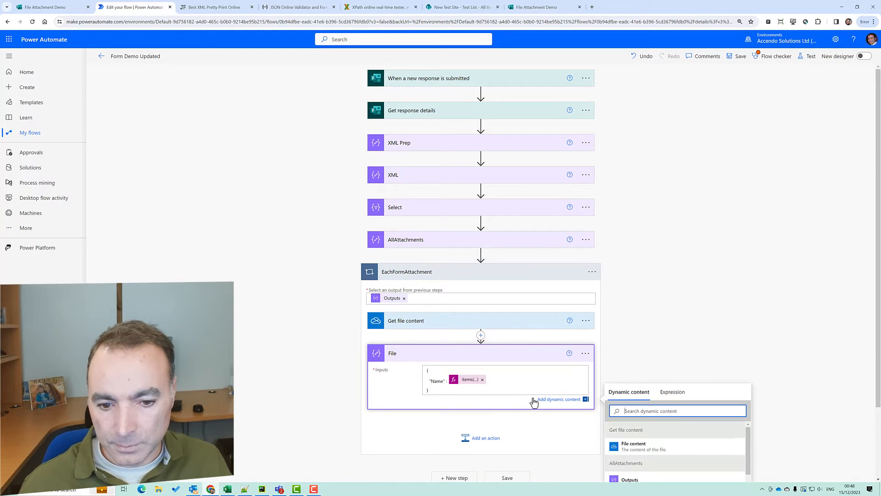
{"action": "left_click", "coordinate": [498, 384]}
{"action": "key", "text": "Return"}
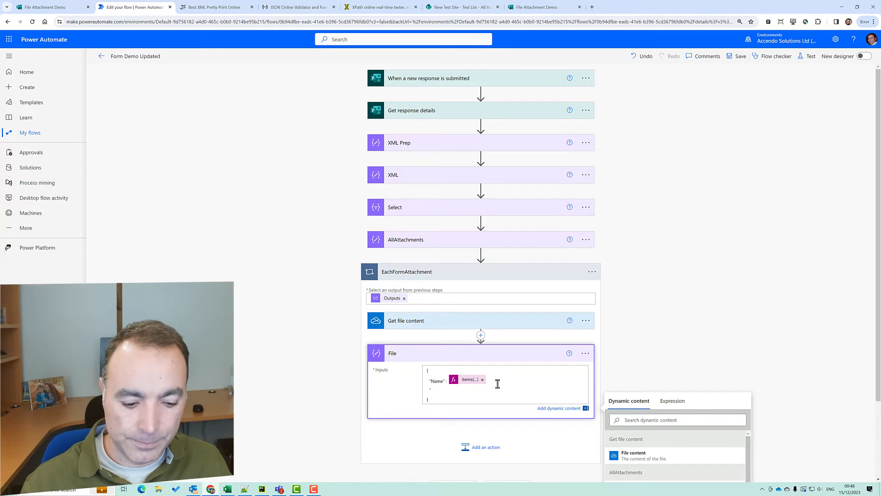
Copy the ContentBytes property name from the Notepad++ notes
{"action": "key", "text": "alt+Tab"}
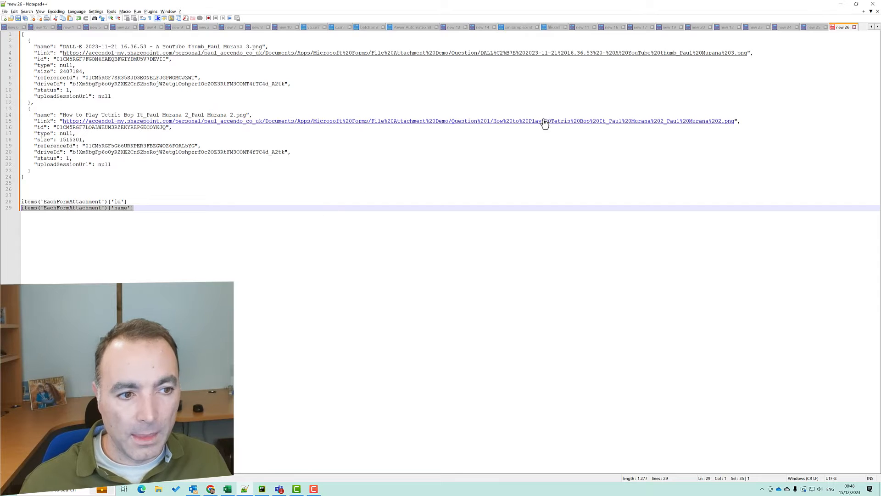
{"action": "left_click", "coordinate": [810, 29]}
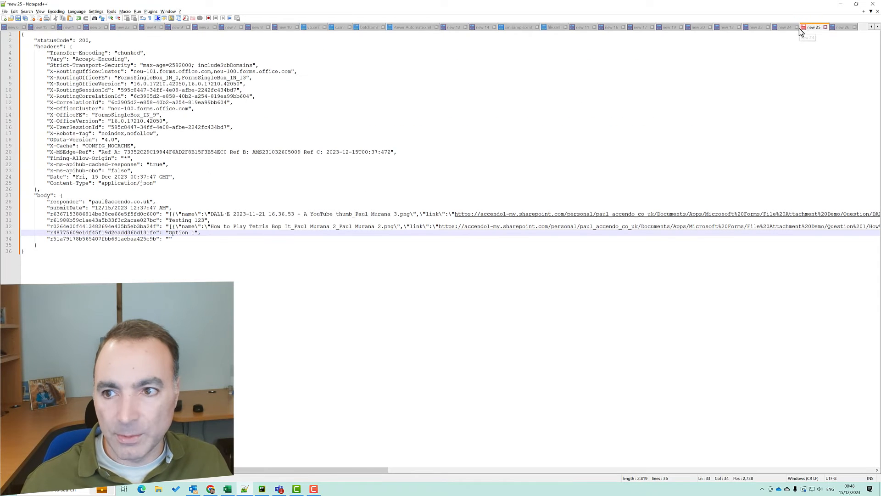
{"action": "left_click", "coordinate": [786, 28]}
{"action": "double_click", "coordinate": [48, 96]}
{"action": "key", "text": "ctrl+c"}
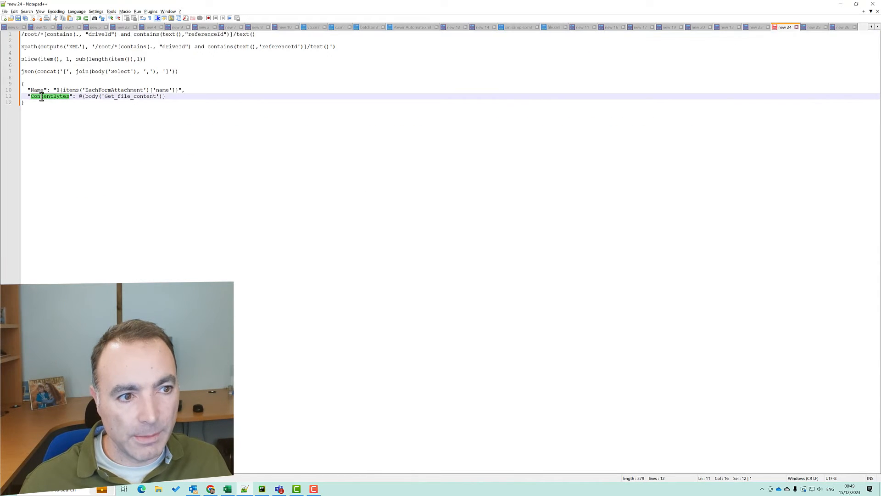
{"action": "key", "text": "alt+Tab"}
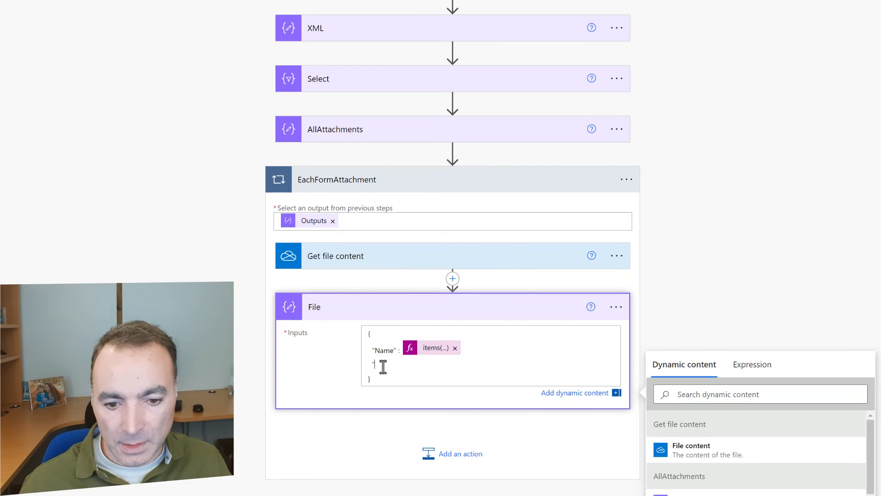
Add a "ContentBytes" key set to File content, then open the EachFormAttachment loop's Settings
{"action": "key", "text": "ctrl+v"}
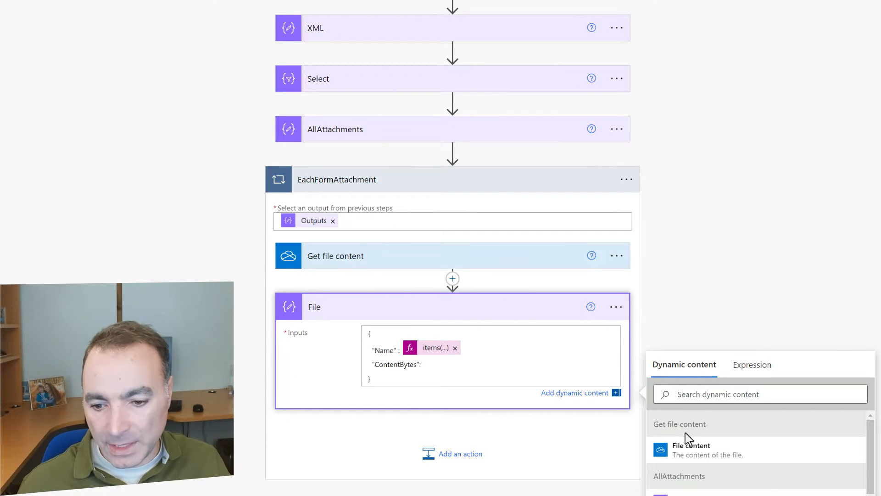
{"action": "left_click", "coordinate": [662, 459]}
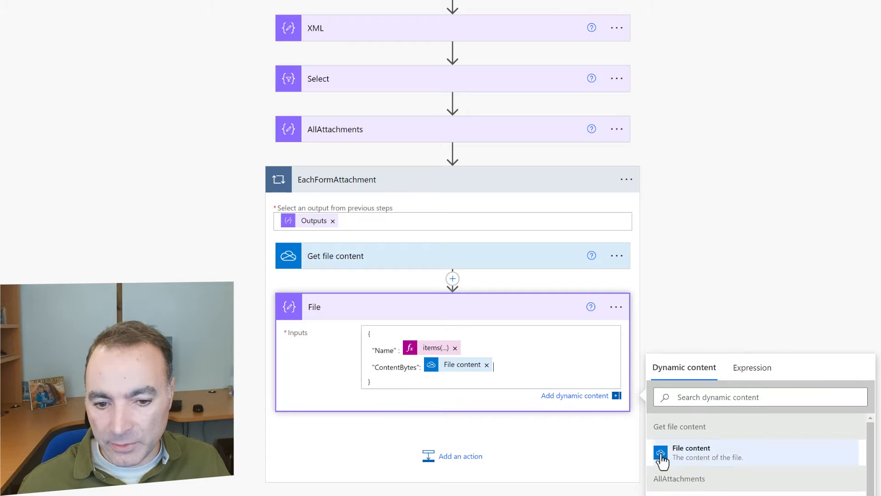
{"action": "left_click", "coordinate": [627, 179]}
{"action": "left_click", "coordinate": [671, 286]}
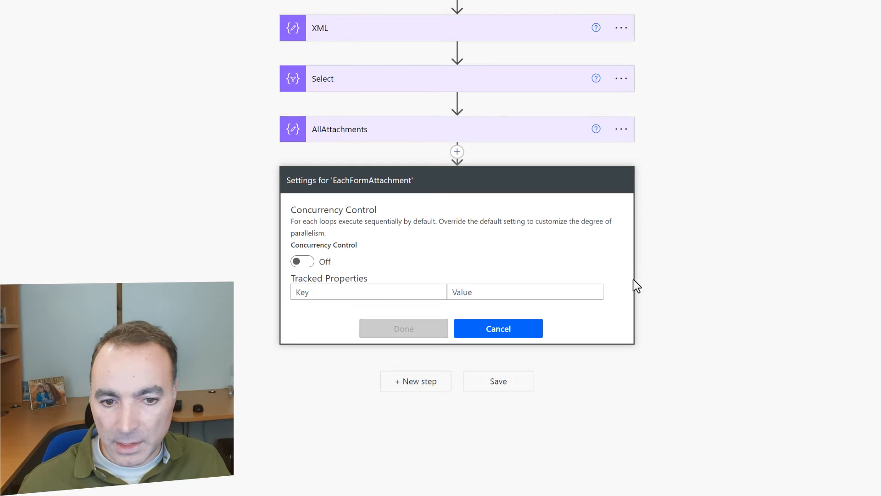
Turn on concurrency control for the loop with a degree of parallelism of 10
{"action": "left_click", "coordinate": [299, 260]}
{"action": "left_click_drag", "start_coordinate": [460, 285], "coordinate": [416, 286]}
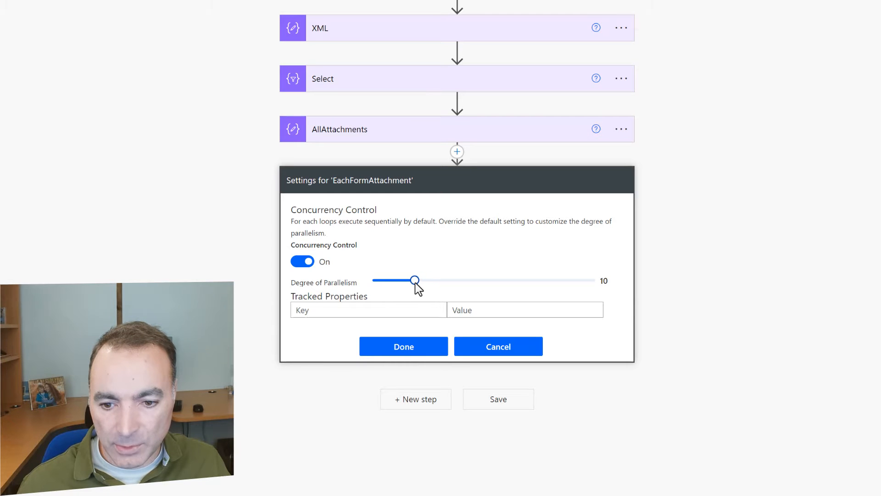
{"action": "left_click", "coordinate": [416, 352]}
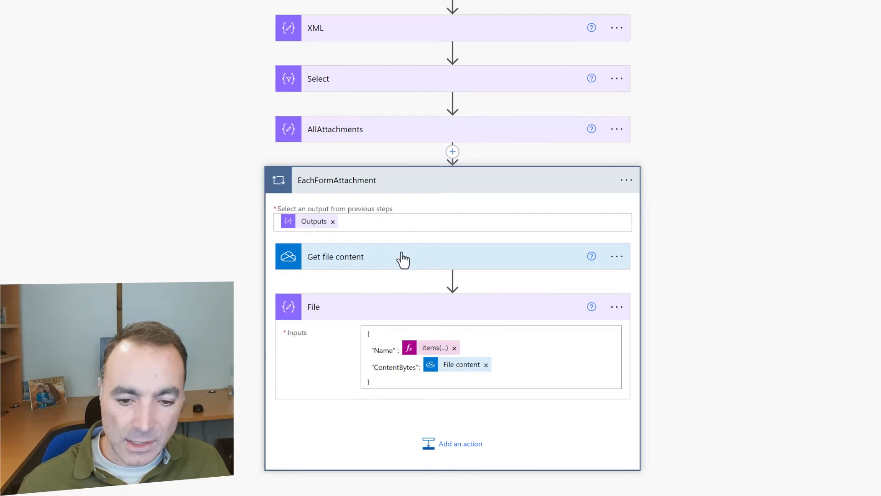
Add a test Compose action inside the loop taking the File step's Outputs
{"action": "scroll", "coordinate": [642, 394], "scroll_direction": "down", "scroll_amount": 1}
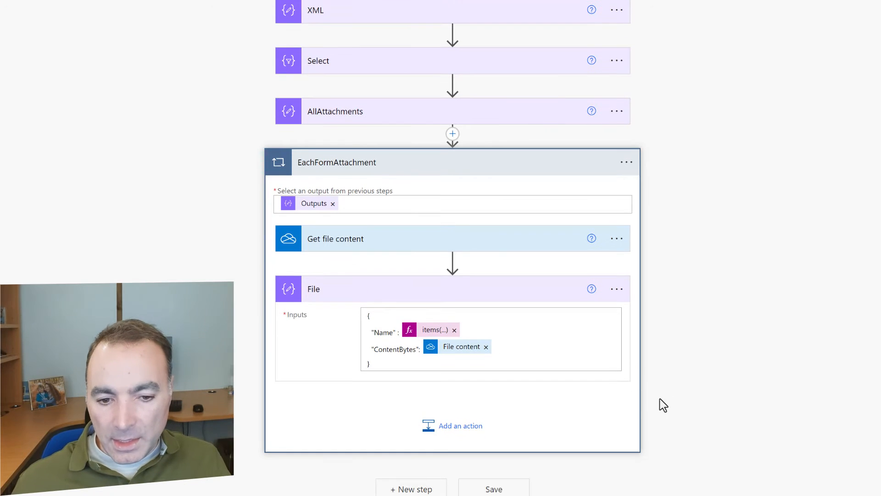
{"action": "left_click", "coordinate": [487, 425]}
{"action": "type", "text": "compos"}
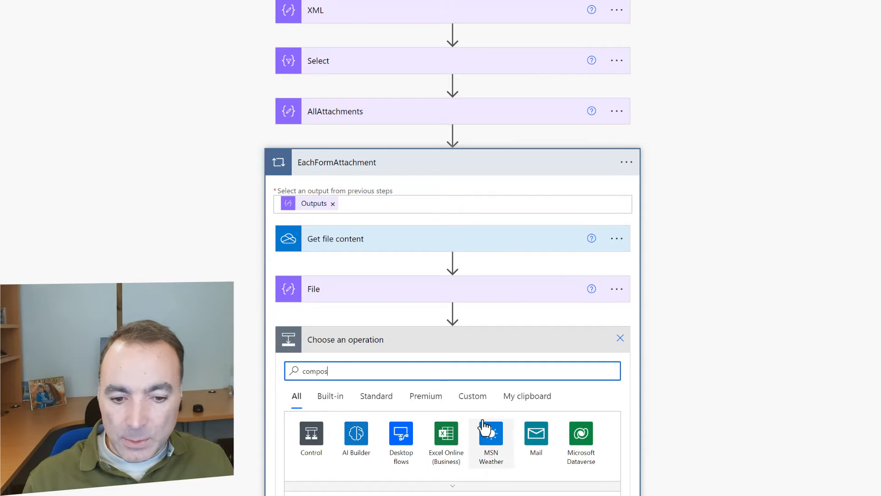
{"action": "type", "text": "e"}
{"action": "scroll", "coordinate": [774, 398], "scroll_direction": "down", "scroll_amount": 2}
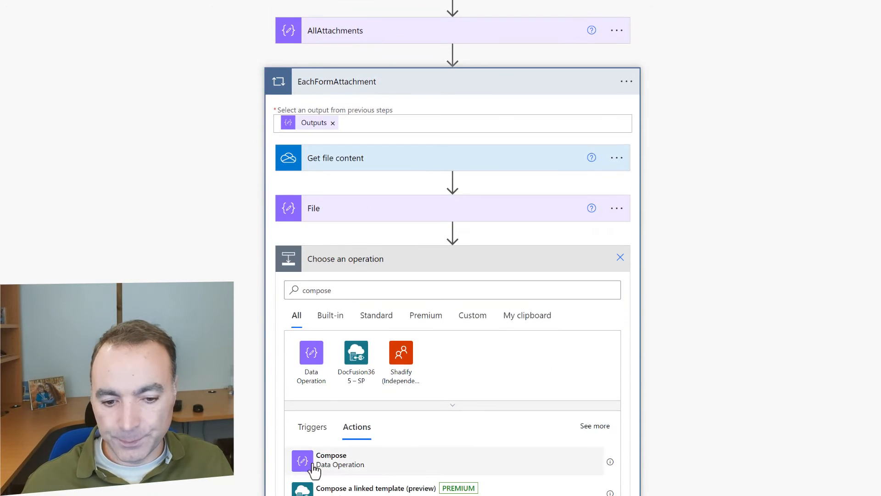
{"action": "left_click", "coordinate": [314, 470]}
{"action": "left_click", "coordinate": [385, 363]}
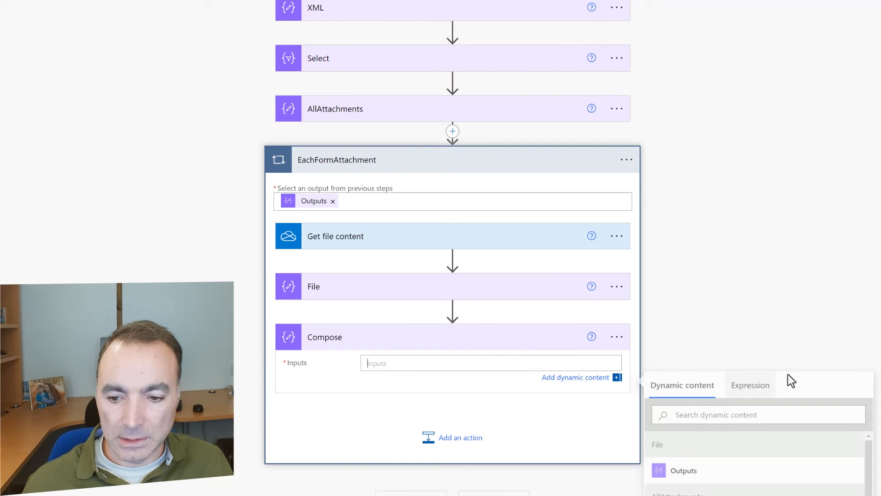
{"action": "left_click", "coordinate": [675, 478]}
Inspect the test Compose's outputs('File') code, then delete that Compose action
{"action": "left_click", "coordinate": [616, 336]}
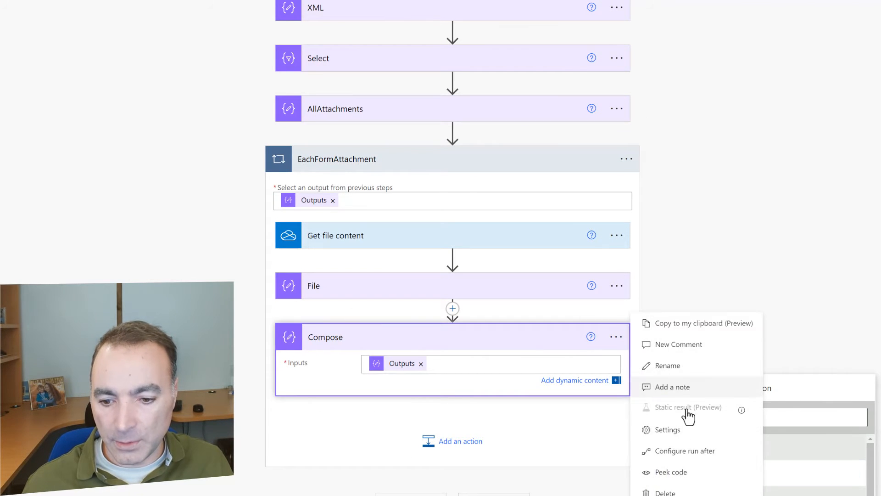
{"action": "left_click", "coordinate": [672, 471]}
{"action": "left_click_drag", "start_coordinate": [377, 377], "coordinate": [444, 377]}
{"action": "key", "text": "ctrl+c"}
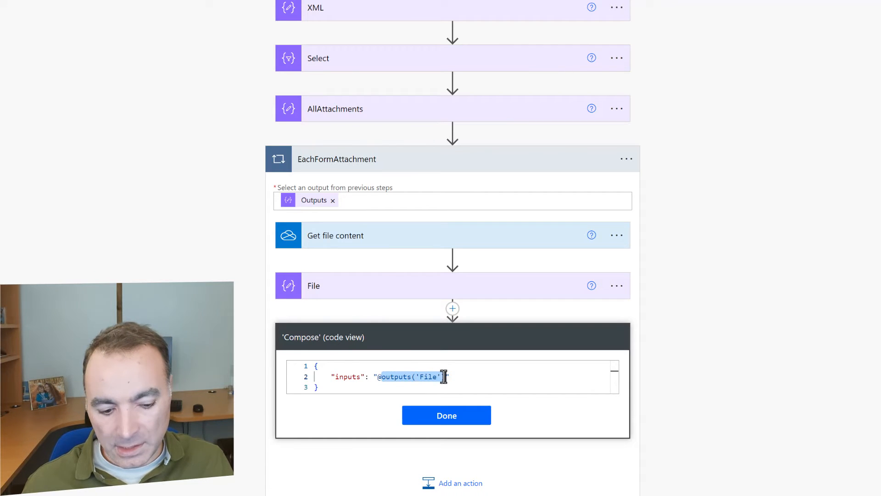
{"action": "left_click", "coordinate": [441, 417]}
{"action": "left_click", "coordinate": [617, 338]}
{"action": "left_click", "coordinate": [692, 491]}
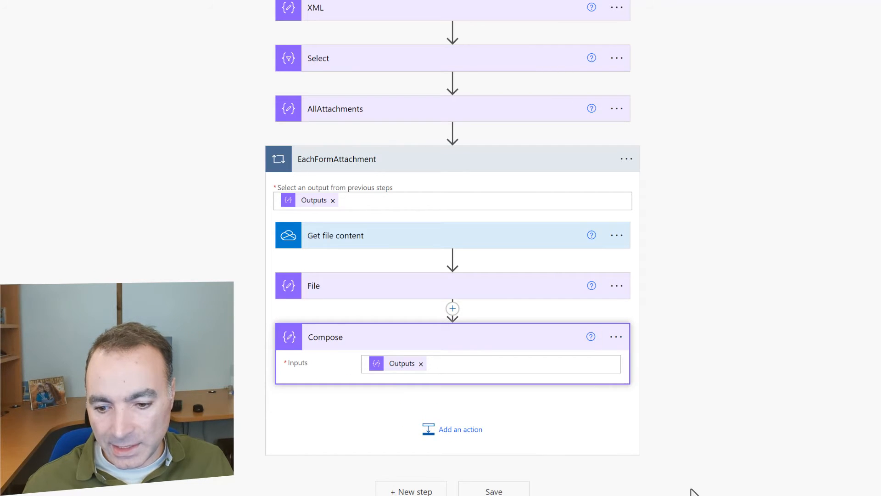
{"action": "key", "text": "Return"}
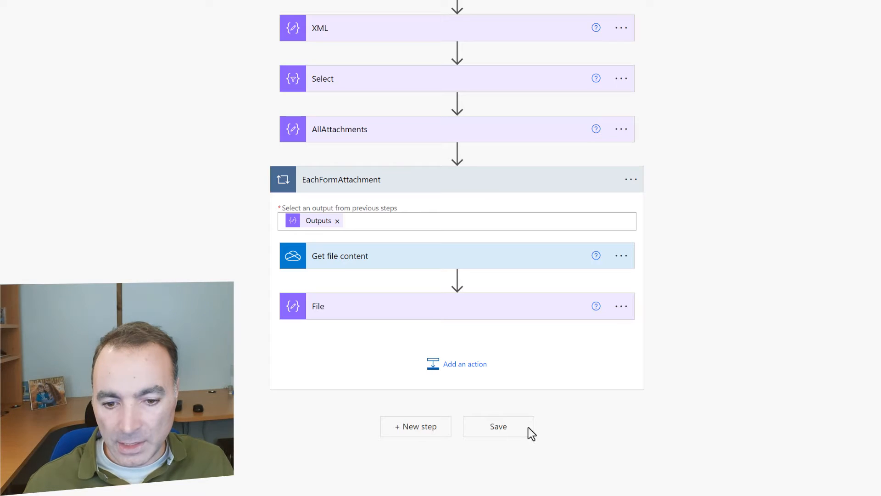
Add a Compose step after the loop and rename it AllAttachmentData
{"action": "left_click", "coordinate": [415, 429]}
{"action": "type", "text": "comp"}
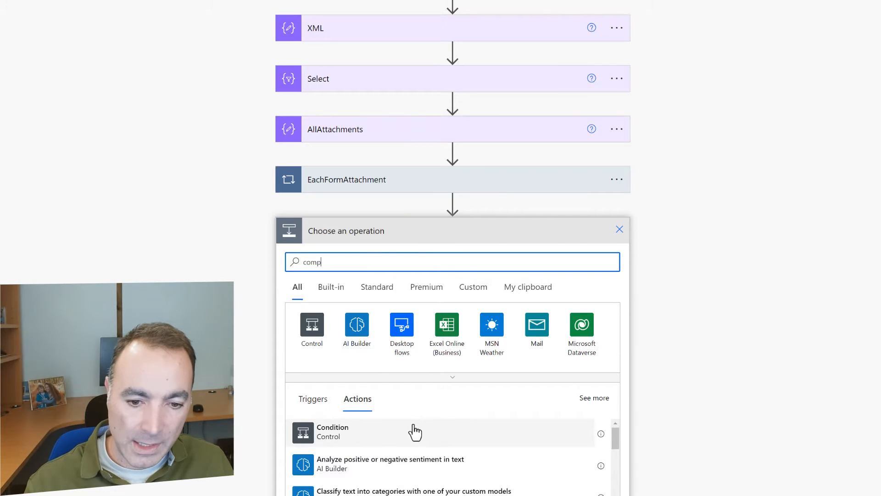
{"action": "type", "text": "ose"}
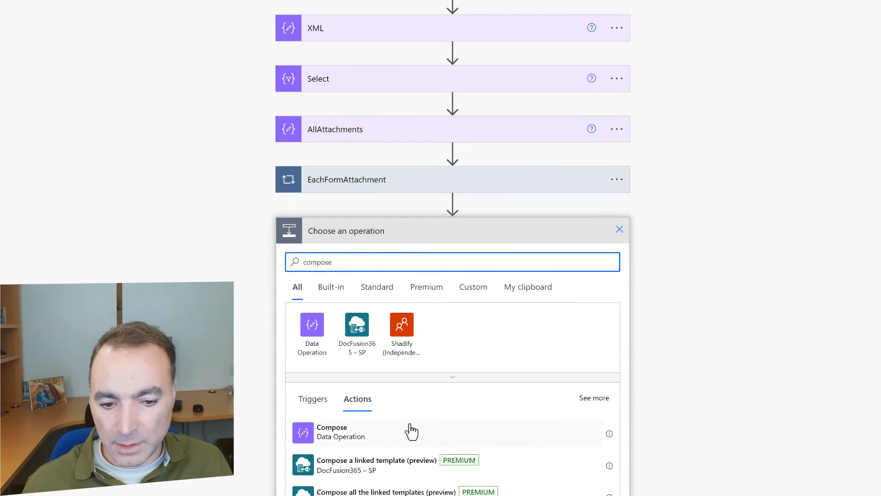
{"action": "left_click", "coordinate": [390, 432]}
{"action": "left_click", "coordinate": [620, 230]}
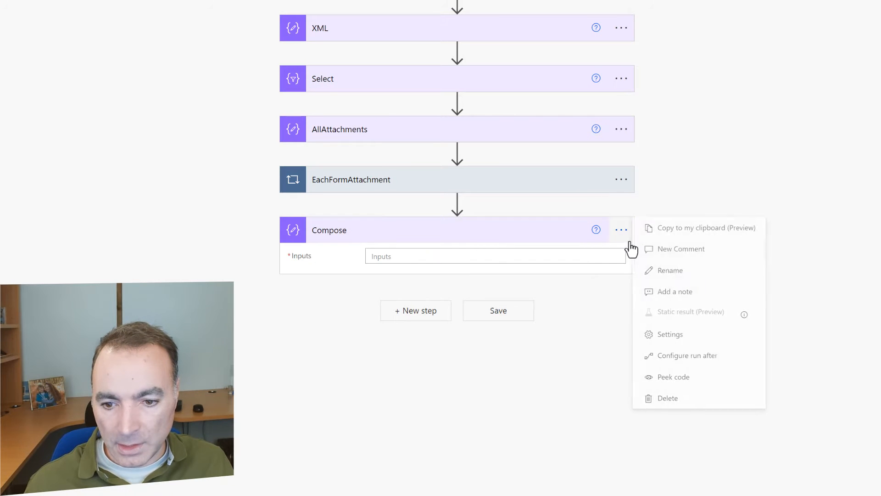
{"action": "left_click", "coordinate": [675, 272]}
{"action": "type", "text": "Al"}
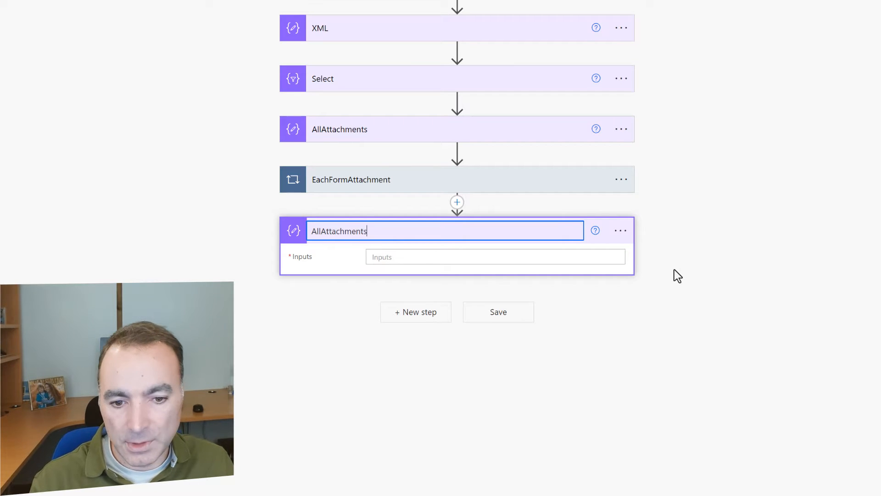
{"action": "type", "text": "lAttachments"}
{"action": "left_click", "coordinate": [541, 252]}
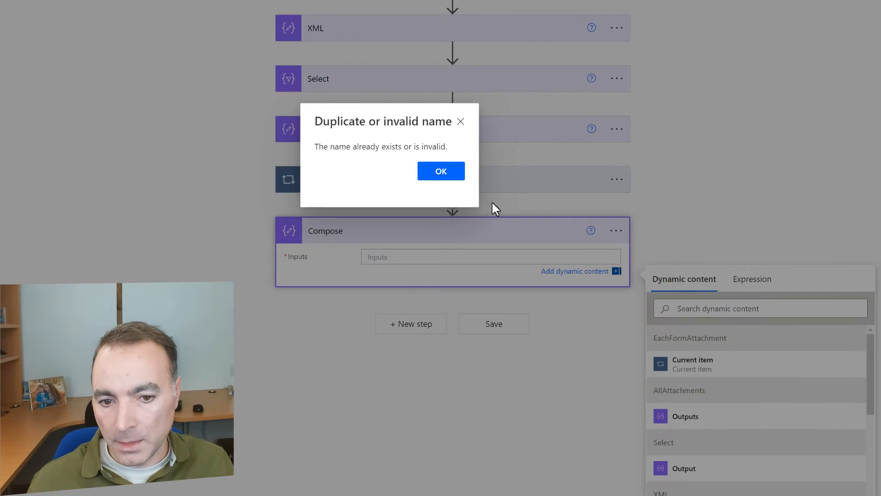
{"action": "left_click", "coordinate": [448, 173]}
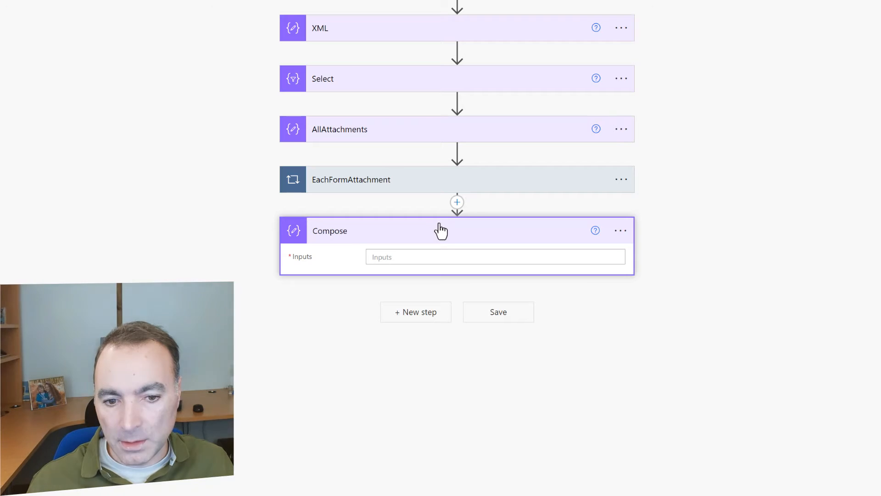
{"action": "left_click", "coordinate": [620, 231]}
{"action": "left_click", "coordinate": [671, 279]}
{"action": "type", "text": "AllAttach"}
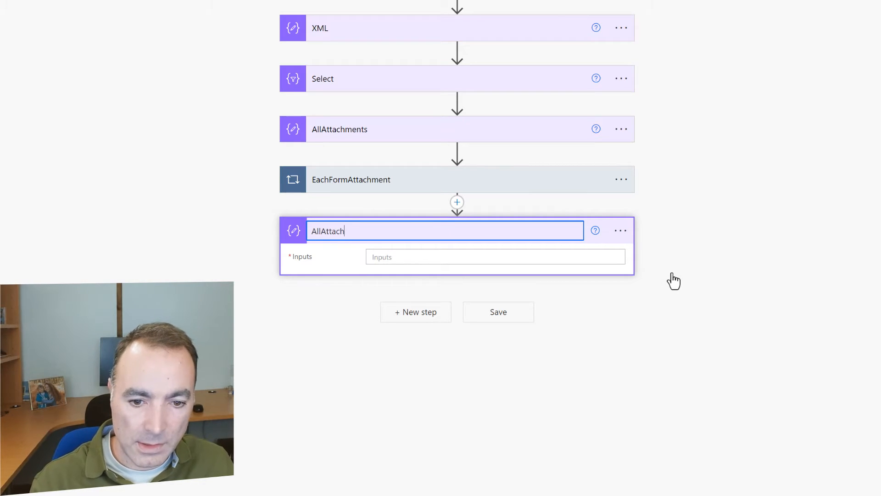
{"action": "type", "text": "mentData"}
{"action": "key", "text": "Return"}
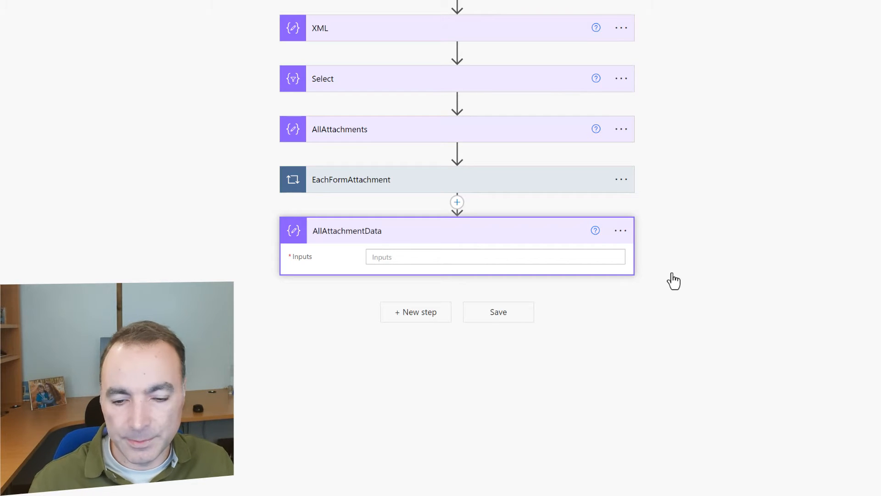
Set AllAttachmentData's Inputs to the expression outputs('File')
{"action": "left_click", "coordinate": [594, 261]}
{"action": "left_click", "coordinate": [749, 280]}
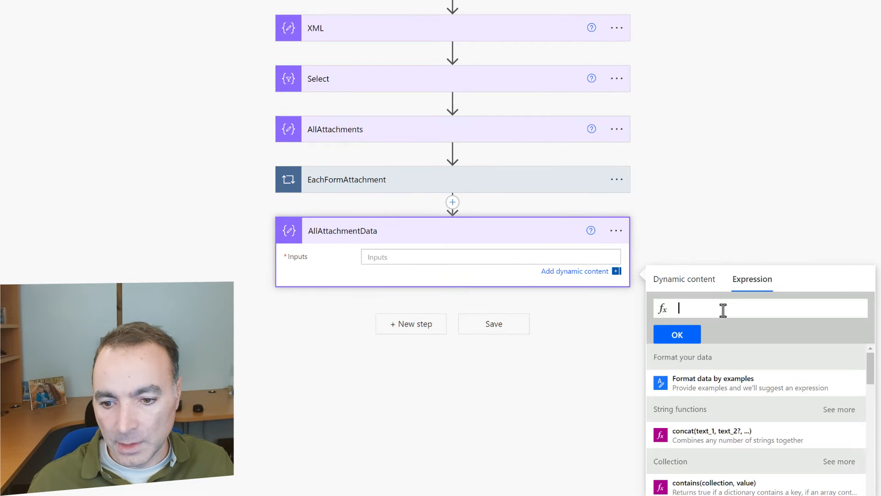
{"action": "key", "text": "ctrl+v"}
{"action": "left_click", "coordinate": [679, 334]}
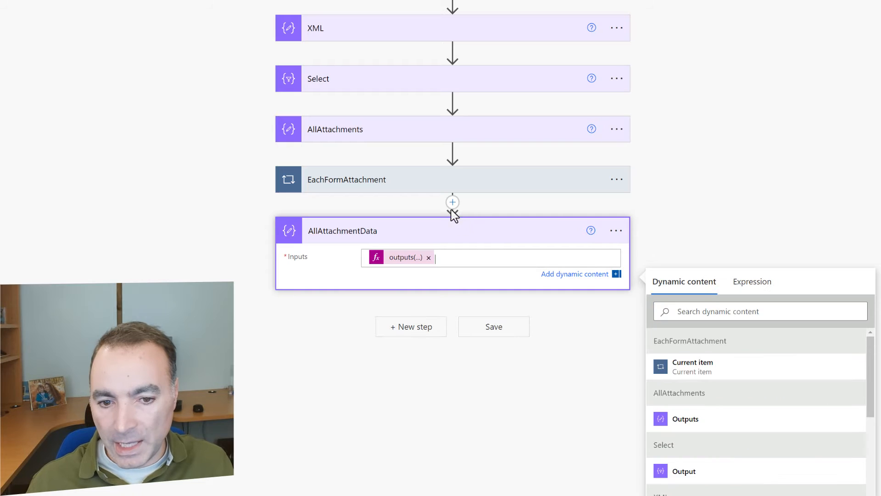
{"action": "left_click", "coordinate": [420, 190]}
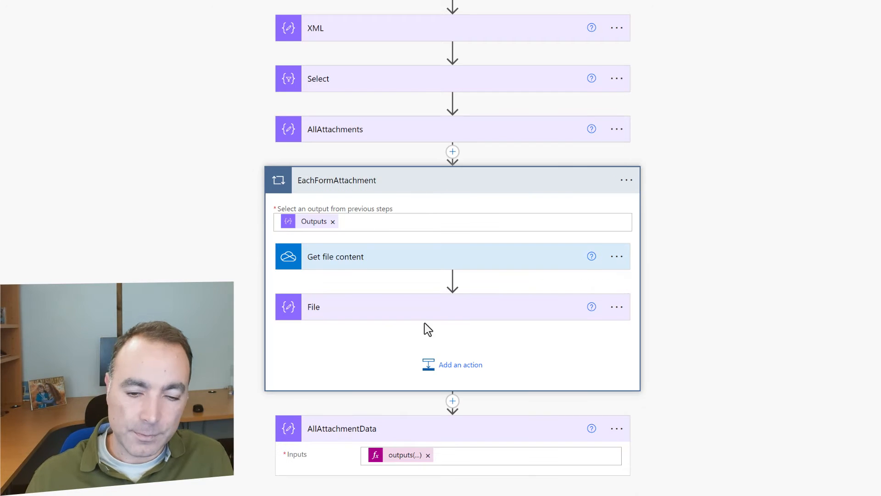
Expand the File step in the loop to review its Name and ContentBytes JSON
{"action": "scroll", "coordinate": [422, 324], "scroll_direction": "down", "scroll_amount": 1}
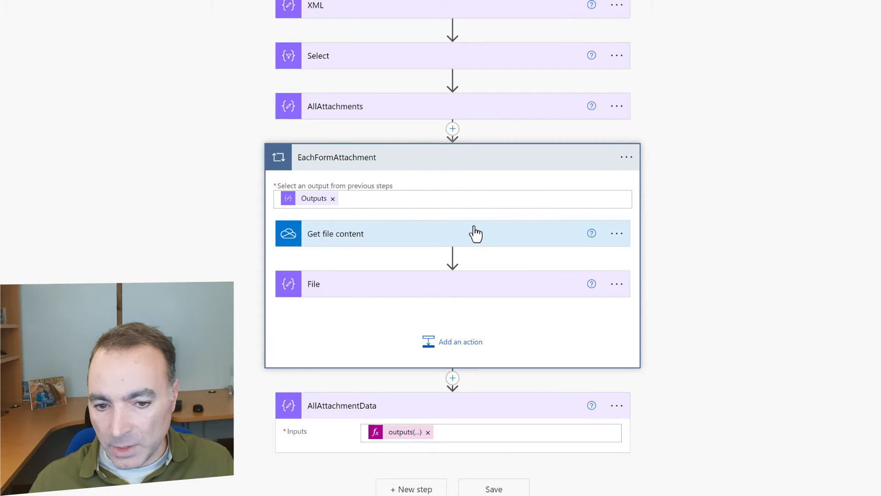
{"action": "left_click", "coordinate": [313, 284]}
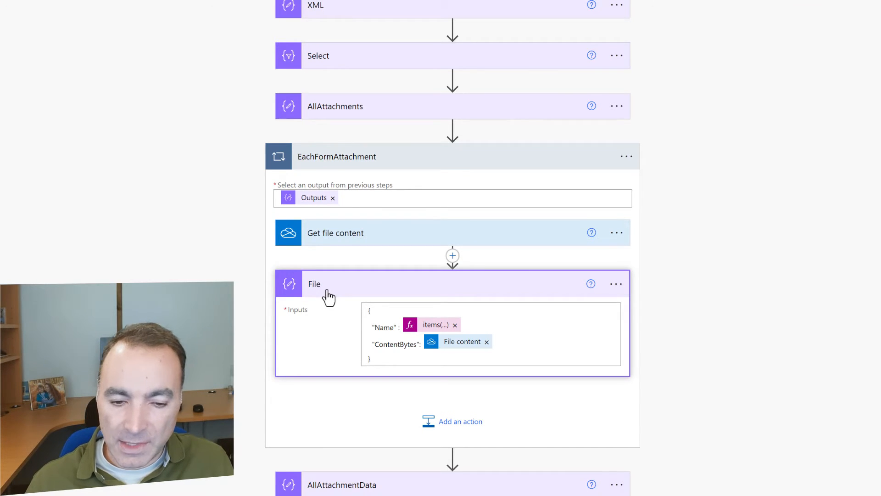
{"action": "scroll", "coordinate": [322, 294], "scroll_direction": "down", "scroll_amount": 3}
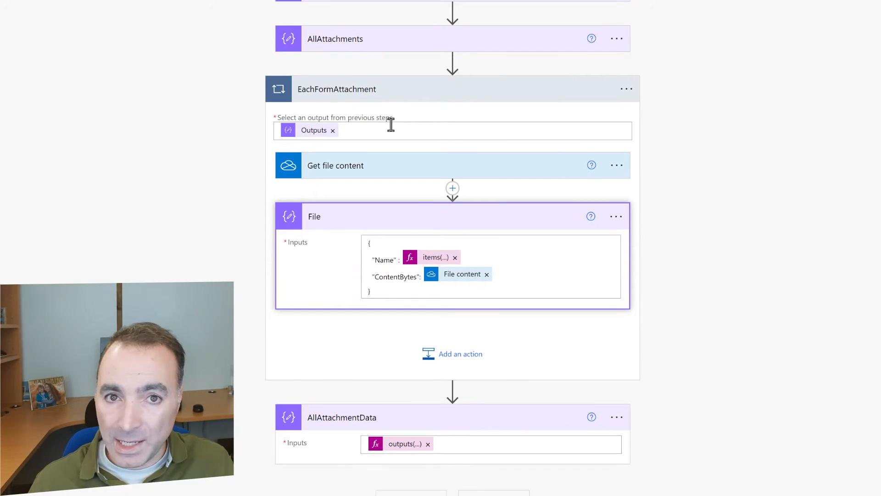
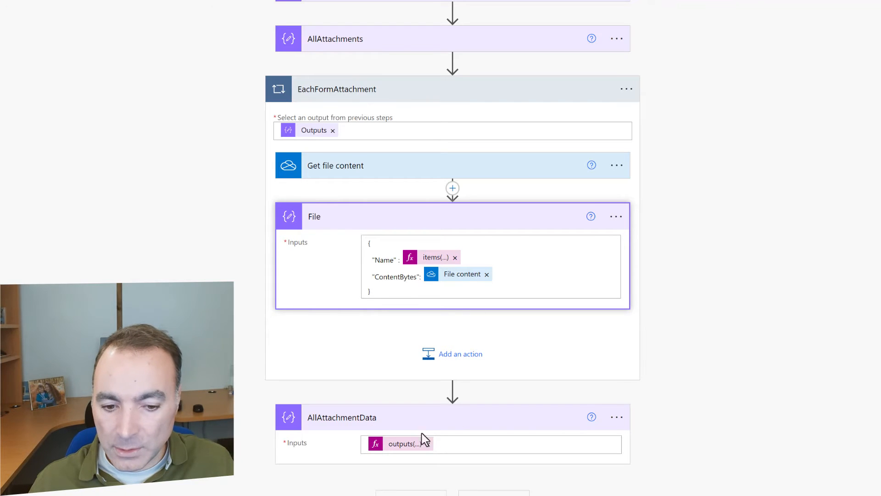
Try saving the flow and dismiss the Flow checker errors it reports
{"action": "scroll", "coordinate": [560, 388], "scroll_direction": "down", "scroll_amount": 1}
{"action": "left_click", "coordinate": [496, 485]}
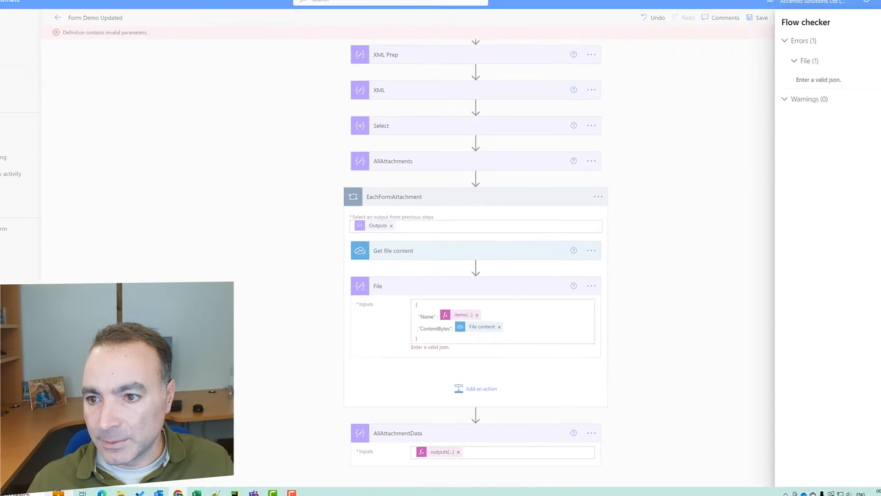
{"action": "left_click", "coordinate": [869, 60]}
Correct the File action's JSON Inputs and save the flow again
{"action": "scroll", "coordinate": [567, 276], "scroll_direction": "down", "scroll_amount": 1}
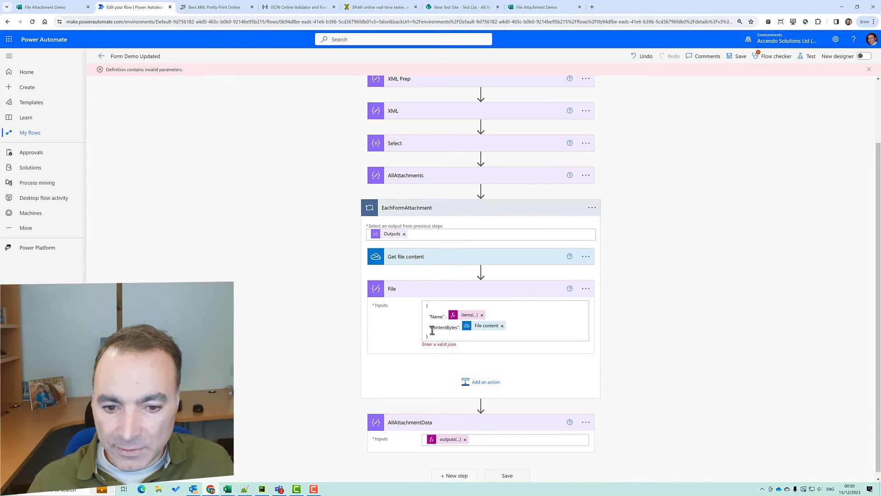
{"action": "left_click", "coordinate": [491, 317]}
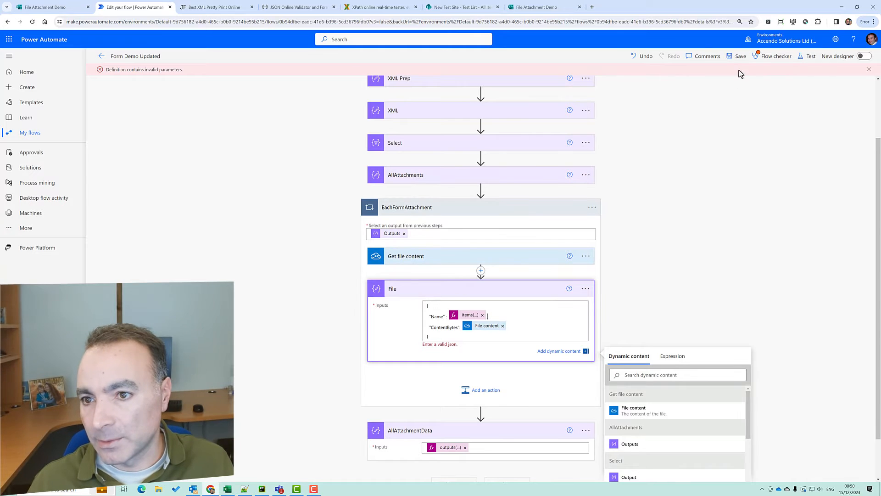
{"action": "left_click", "coordinate": [737, 55]}
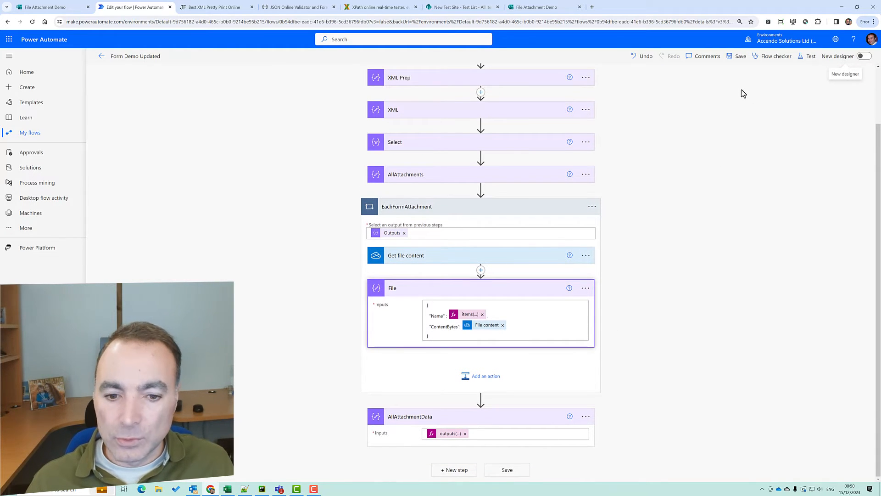
{"action": "left_click", "coordinate": [738, 57]}
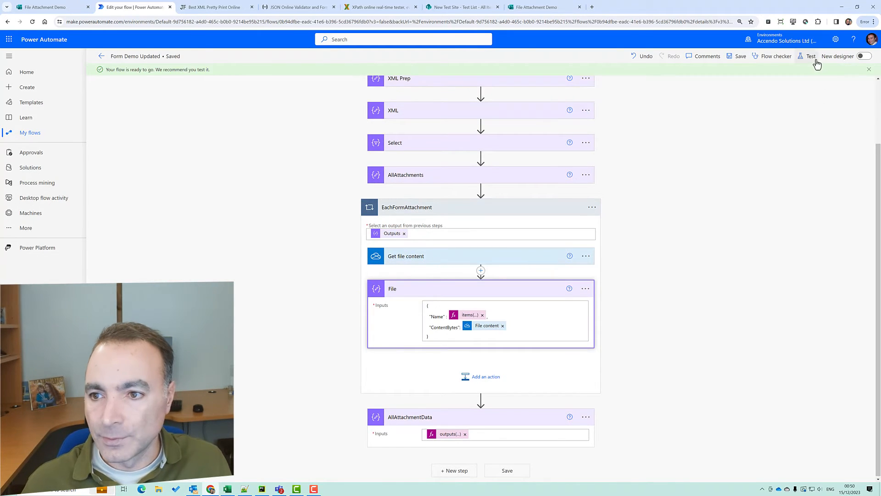
Test the flow with a recently used trigger and expand AllAttachmentData's inputs and outputs
{"action": "left_click", "coordinate": [810, 56]}
{"action": "left_click", "coordinate": [775, 96]}
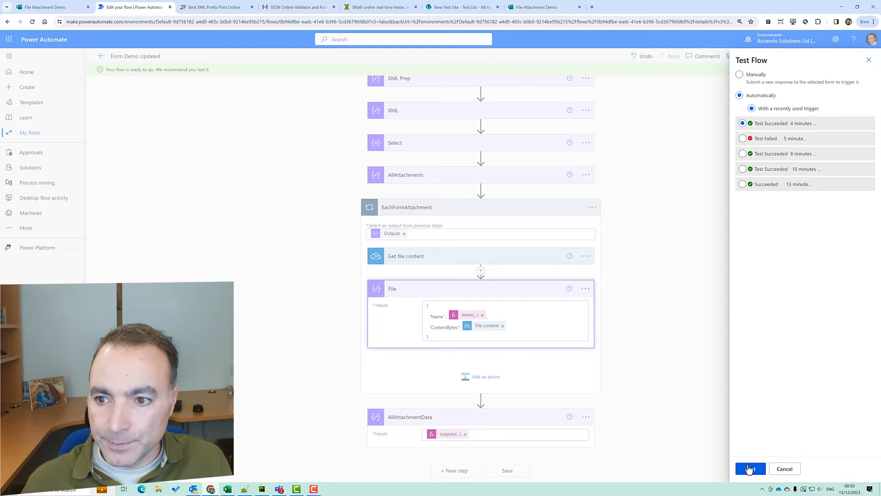
{"action": "left_click", "coordinate": [750, 468]}
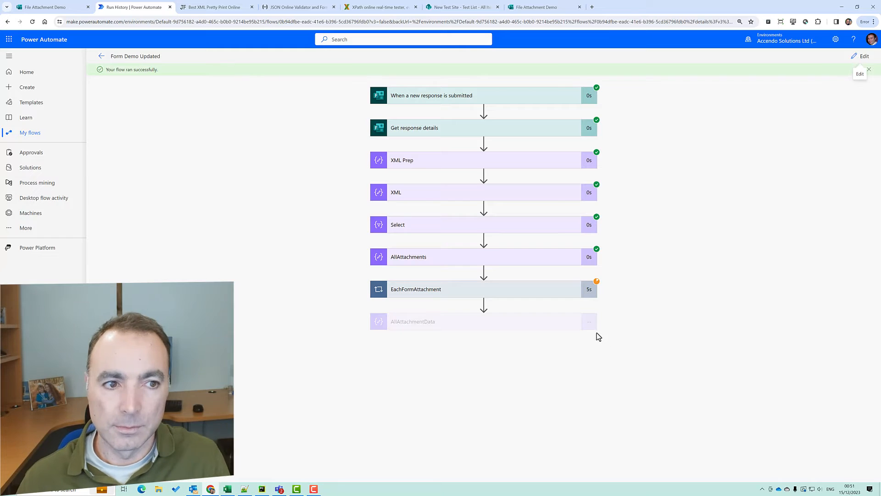
{"action": "left_click", "coordinate": [527, 324]}
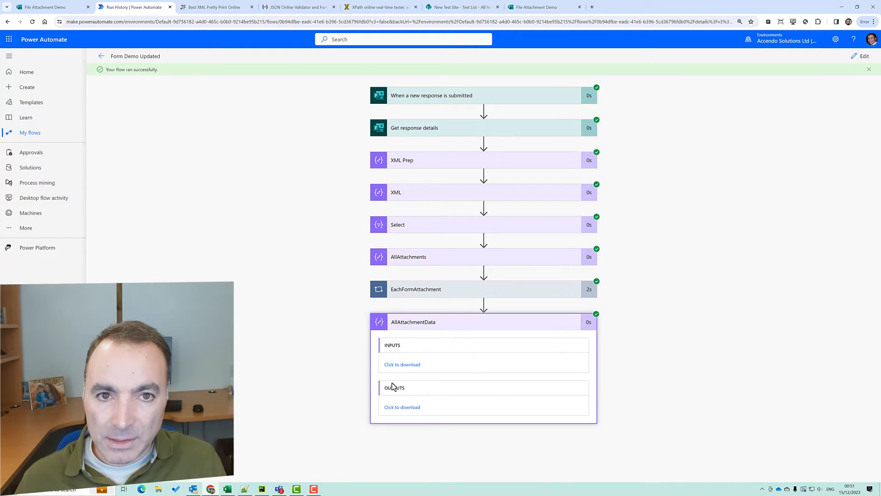
Open the AllAttachmentData output as raw JSON and copy its opening Name and ContentBytes portion
{"action": "left_click", "coordinate": [395, 408]}
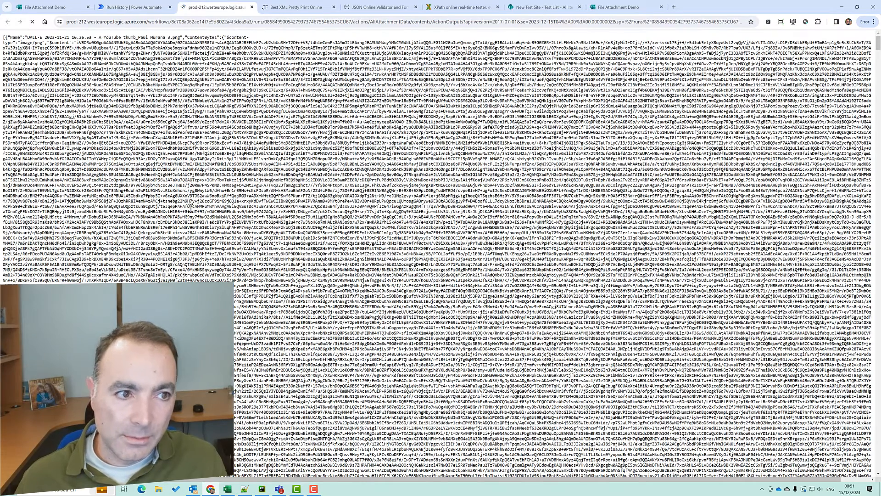
{"action": "double_click", "coordinate": [200, 37]}
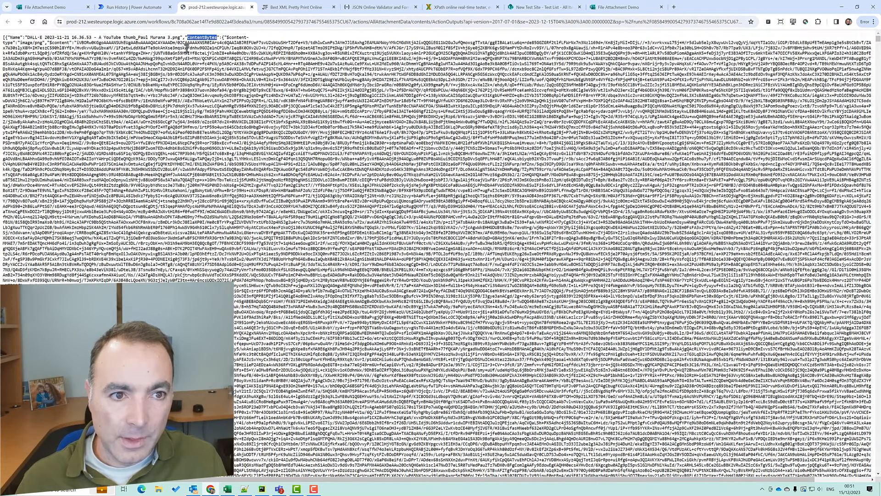
{"action": "double_click", "coordinate": [15, 38]}
{"action": "left_click_drag", "start_coordinate": [189, 37], "coordinate": [5, 44]}
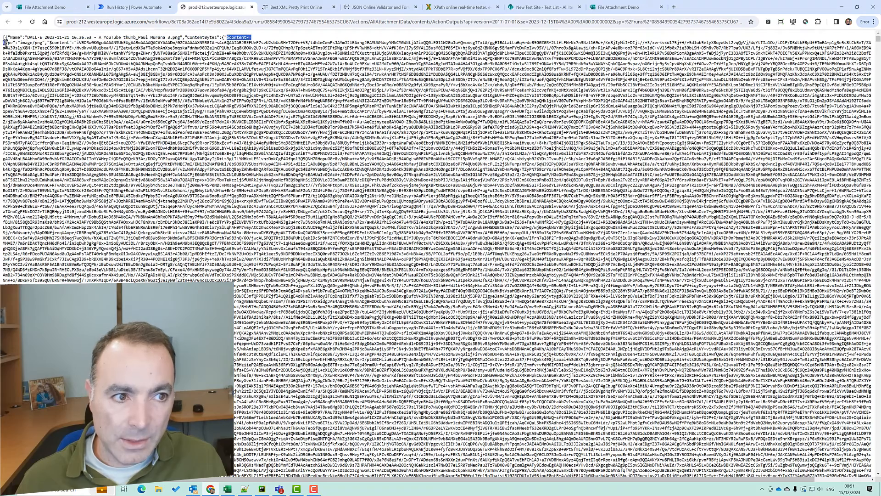
{"action": "double_click", "coordinate": [59, 42]}
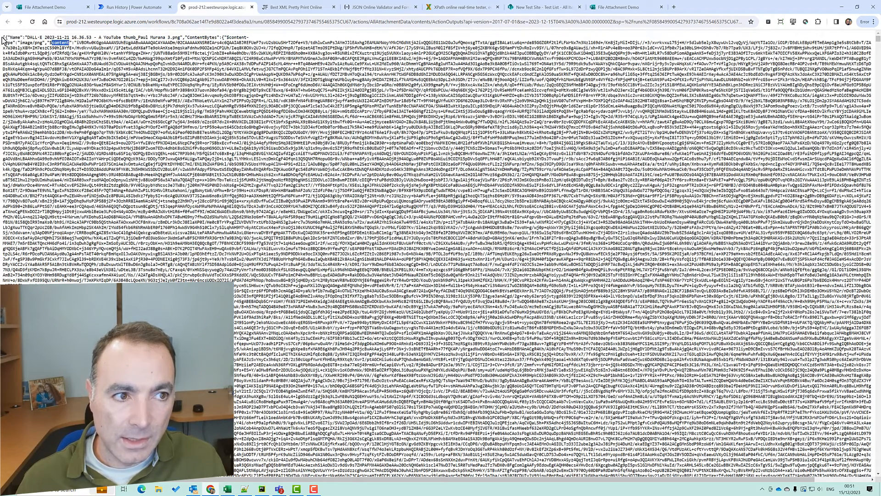
{"action": "left_click_drag", "start_coordinate": [3, 36], "coordinate": [372, 98]}
{"action": "key", "text": "super+Tab"}
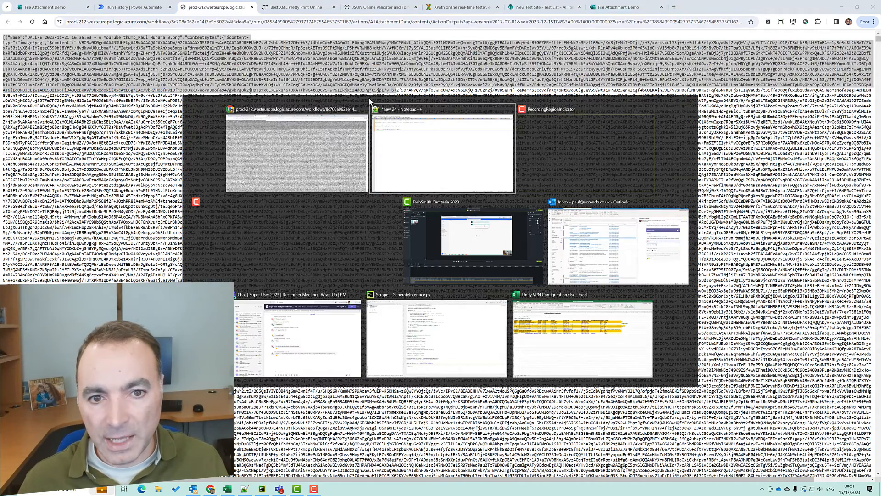
Paste the copied output JSON onto a new line 14 in the Notepad++ notes
{"action": "left_click", "coordinate": [370, 102]}
{"action": "left_click", "coordinate": [262, 125]}
{"action": "key", "text": "Return"}
{"action": "key", "text": "Return"}
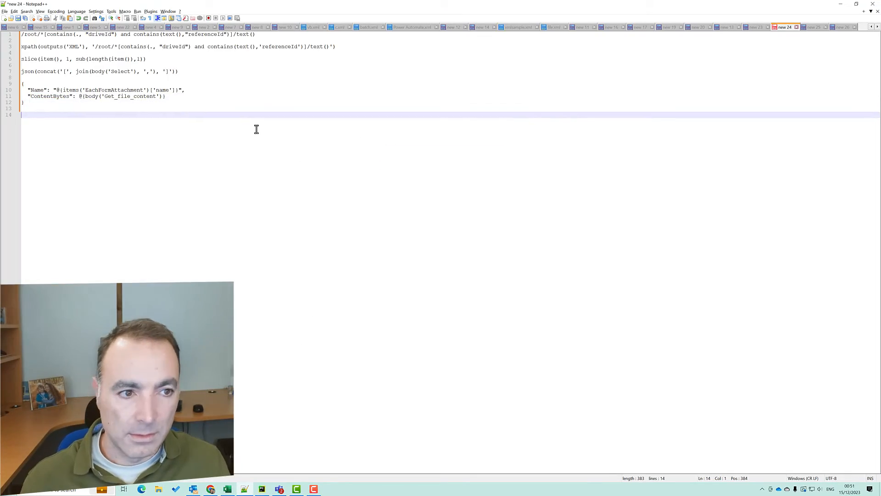
{"action": "key", "text": "ctrl+v"}
{"action": "key", "text": "Home"}
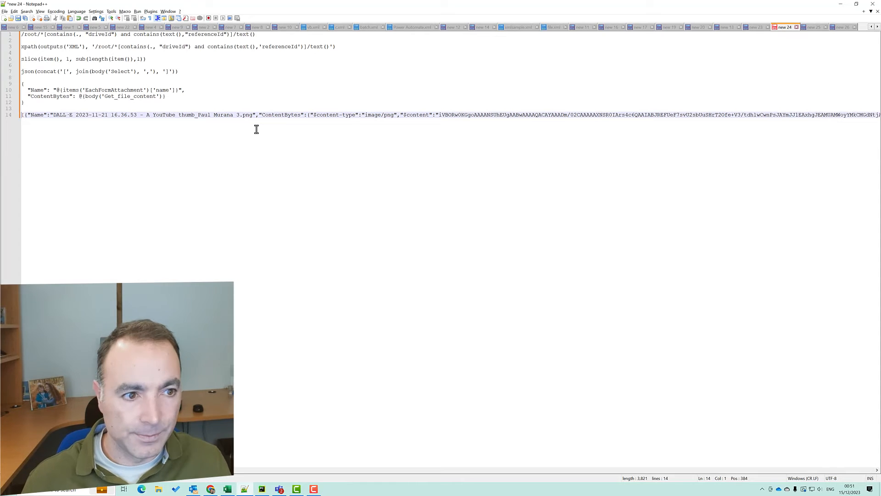
Delete the long base64 content from the pasted line and copy the shortened line
{"action": "left_click", "coordinate": [439, 116]}
{"action": "key", "text": "shift+End"}
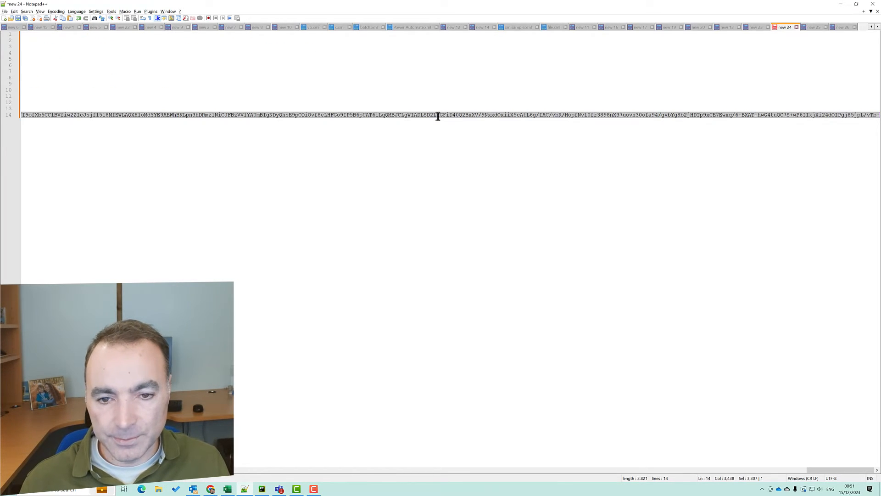
{"action": "key", "text": "Delete"}
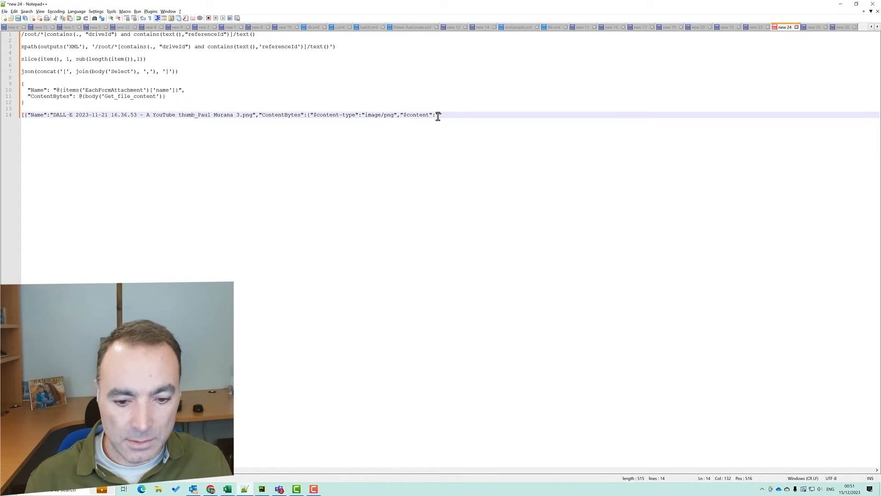
{"action": "triple_click", "coordinate": [439, 116]}
{"action": "key", "text": "ctrl+c"}
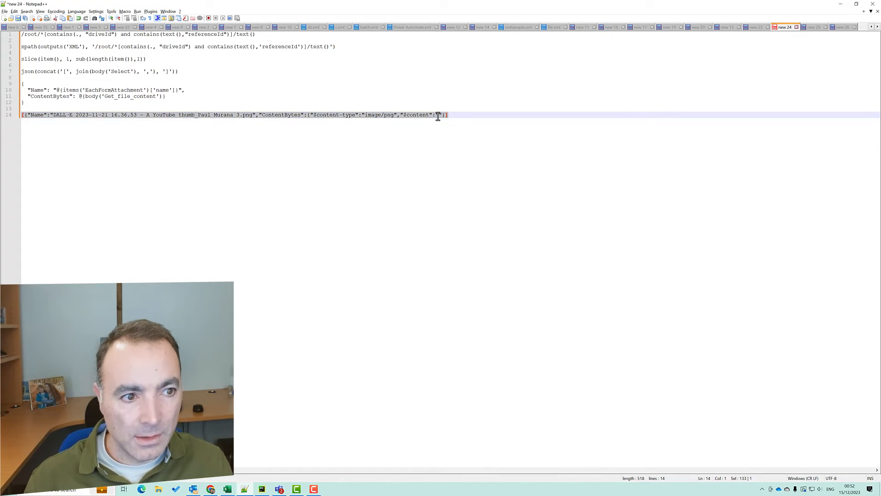
{"action": "key", "text": "alt+Tab"}
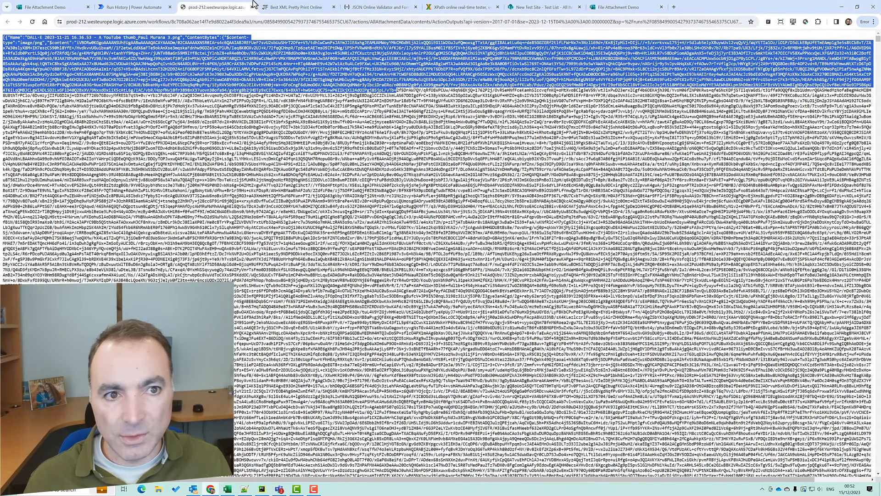
Paste the shortened attachment JSON into JSONLint and validate it
{"action": "left_click", "coordinate": [252, 8]}
{"action": "left_click", "coordinate": [296, 7]}
{"action": "left_click", "coordinate": [287, 167]}
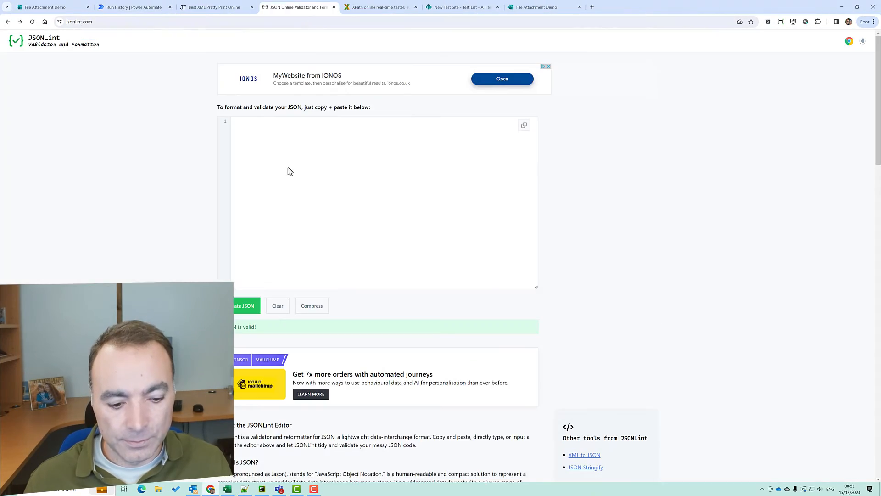
{"action": "key", "text": "ctrl+v"}
{"action": "left_click", "coordinate": [260, 311]}
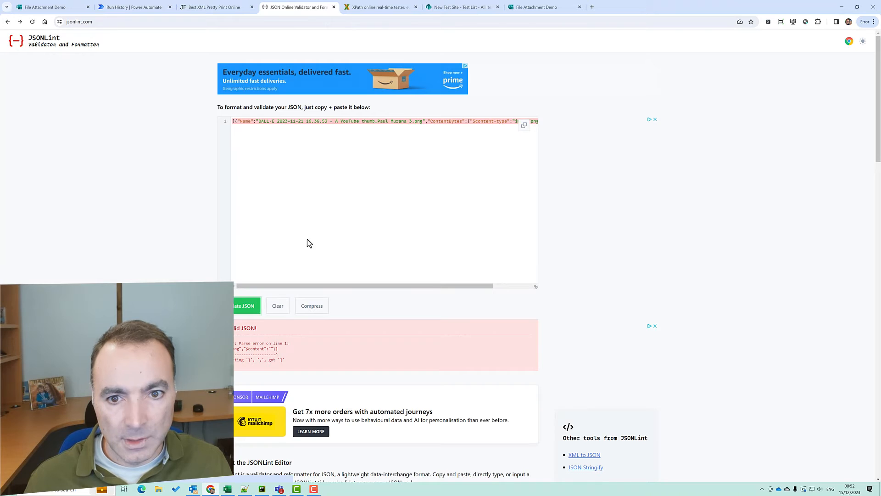
Add the missing closing brace so JSONLint reports the JSON as valid and formatted
{"action": "left_click", "coordinate": [339, 248]}
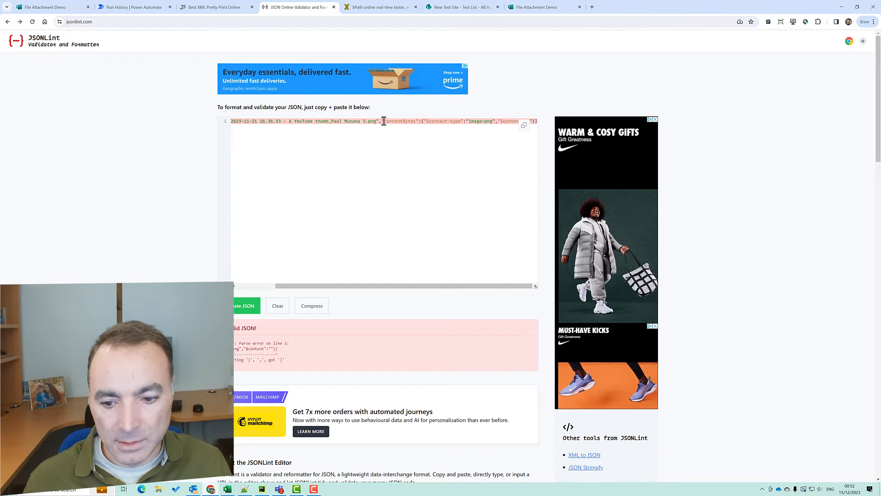
{"action": "key", "text": "Left"}
{"action": "type", "text": "}"}
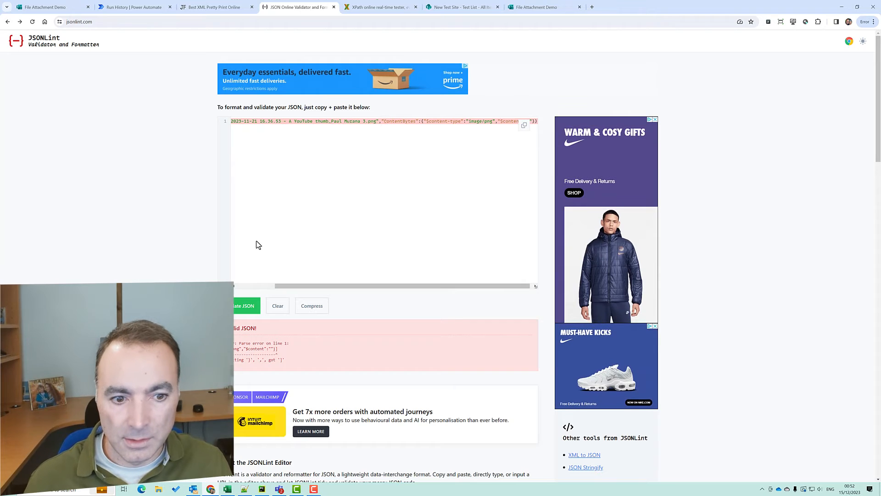
{"action": "left_click", "coordinate": [239, 306]}
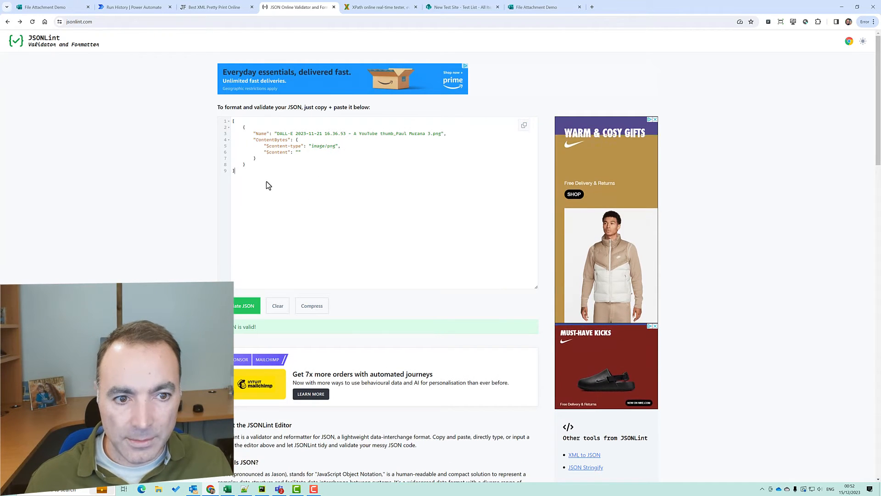
Copy the formatted JSON into Notepad++ in place of line 14
{"action": "left_click_drag", "start_coordinate": [266, 180], "coordinate": [216, 119]}
{"action": "key", "text": "ctrl+c"}
{"action": "key", "text": "alt+Tab"}
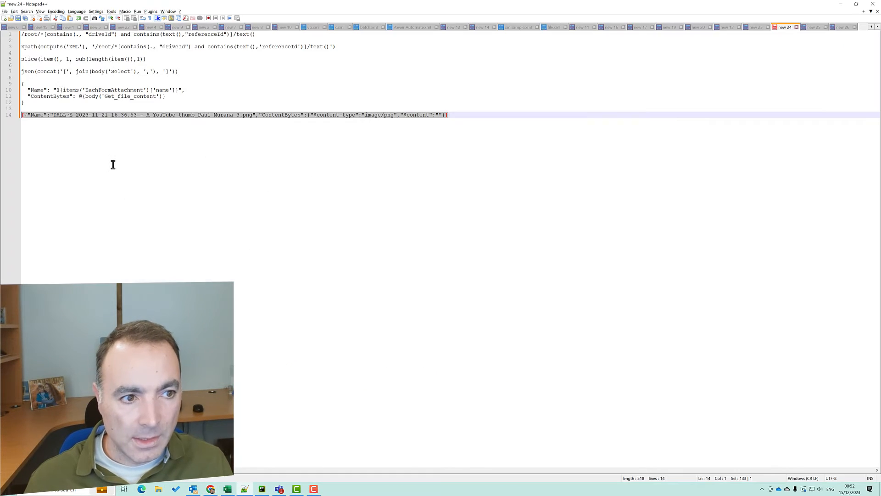
{"action": "key", "text": "ctrl+v"}
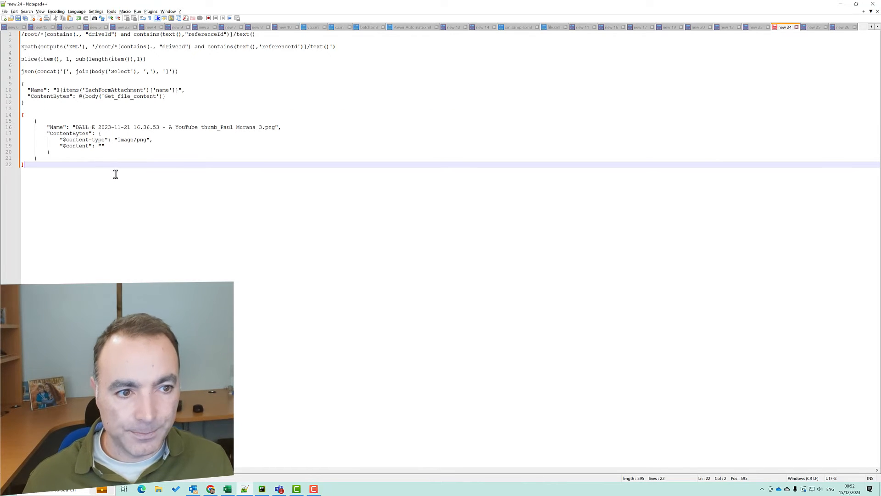
Review the Name and ContentBytes keys, add a blank line above the array, and return to the run history
{"action": "left_click", "coordinate": [22, 116]}
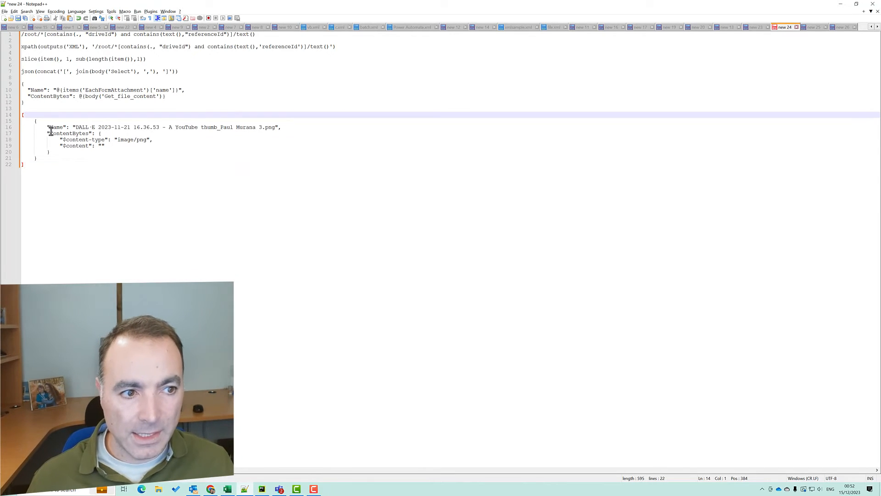
{"action": "double_click", "coordinate": [53, 129]}
{"action": "double_click", "coordinate": [61, 134]}
{"action": "left_click", "coordinate": [70, 140]}
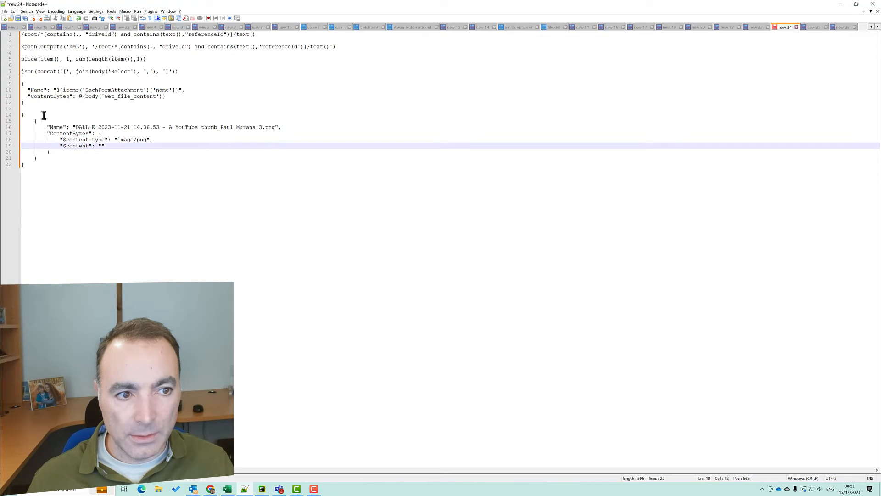
{"action": "left_click", "coordinate": [23, 115]}
{"action": "key", "text": "Home"}
{"action": "key", "text": "Return"}
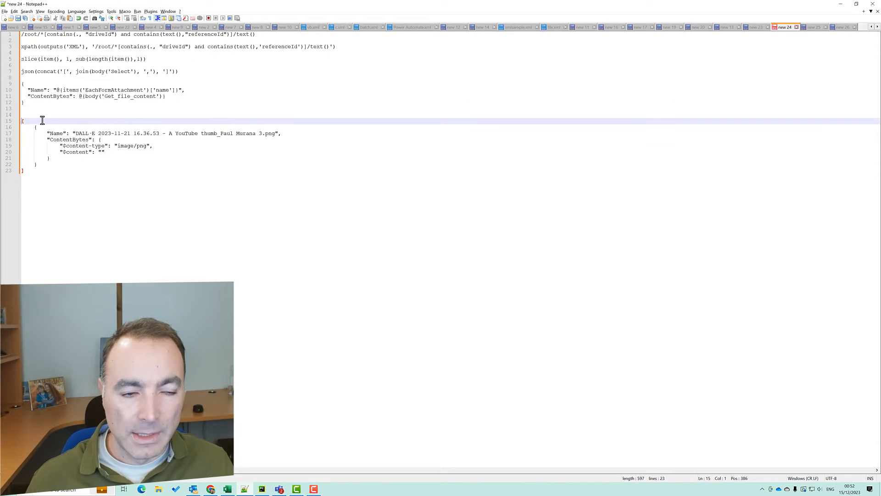
{"action": "key", "text": "alt+Tab"}
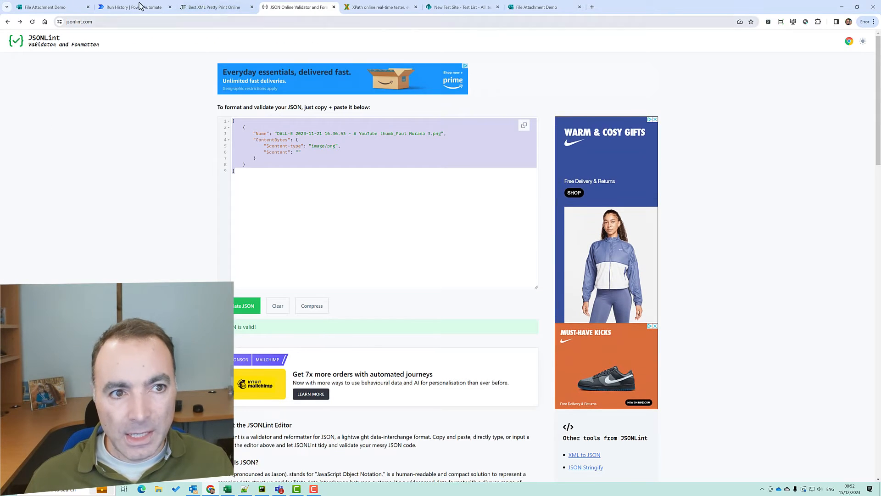
{"action": "left_click", "coordinate": [140, 5]}
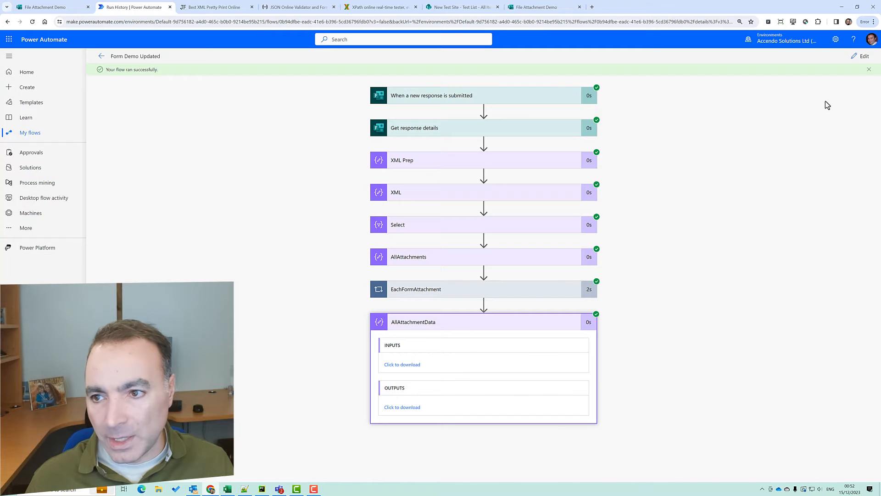
Add a Send an email (V2) action as the flow's final step
{"action": "left_click", "coordinate": [860, 55]}
{"action": "left_click", "coordinate": [475, 272]}
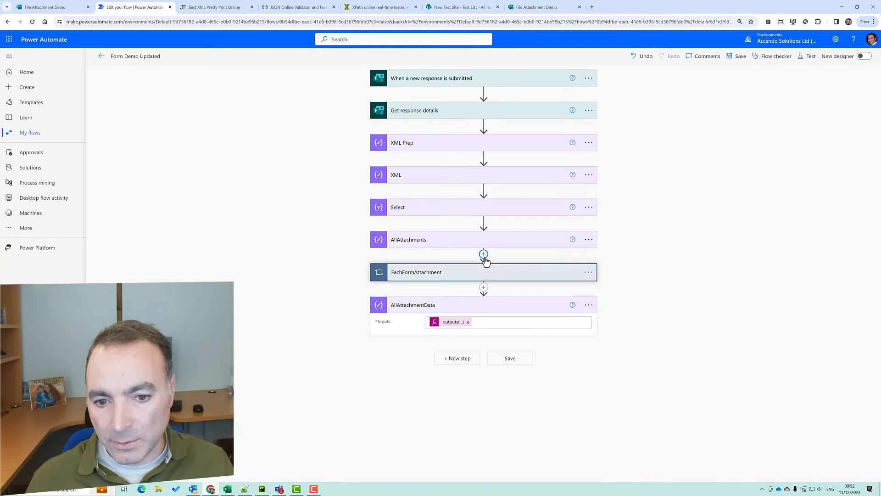
{"action": "left_click", "coordinate": [467, 359]}
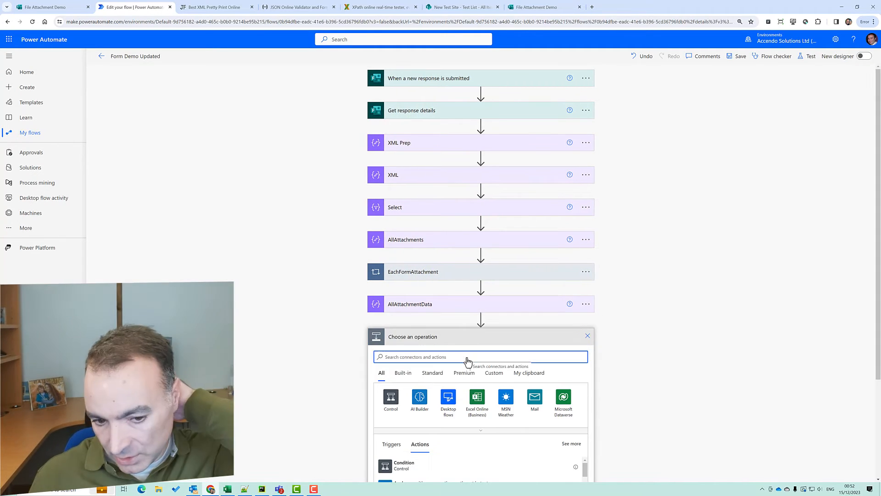
{"action": "type", "text": "send"}
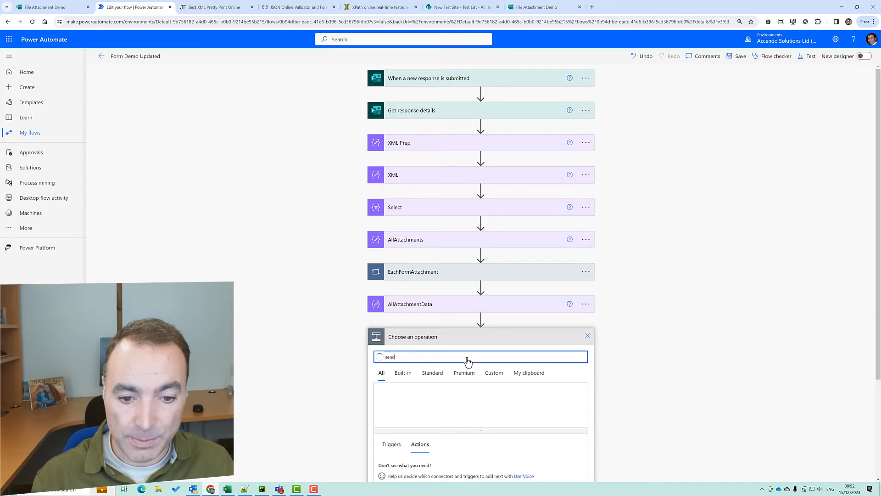
{"action": "type", "text": " an email"}
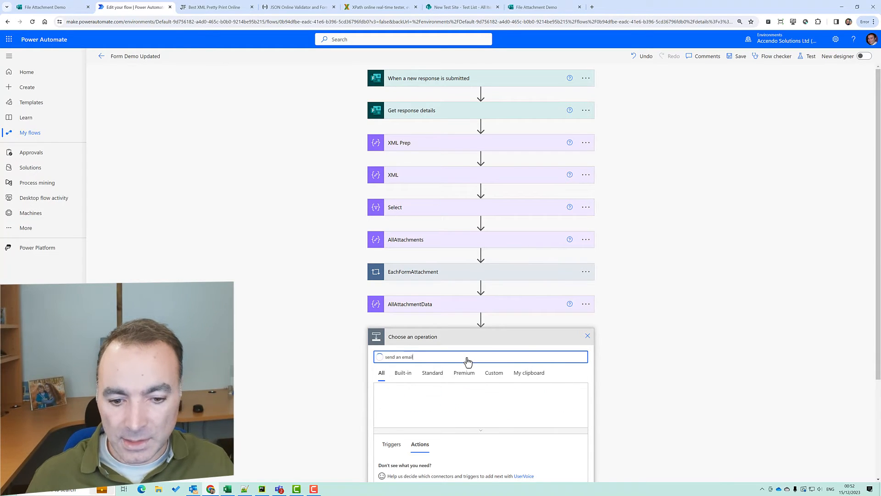
{"action": "scroll", "coordinate": [718, 362], "scroll_direction": "down", "scroll_amount": 2}
{"action": "left_click", "coordinate": [412, 382]}
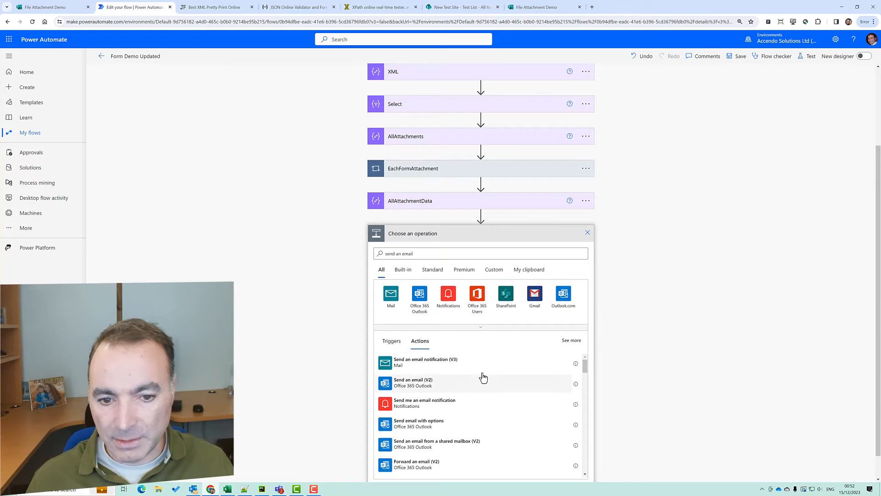
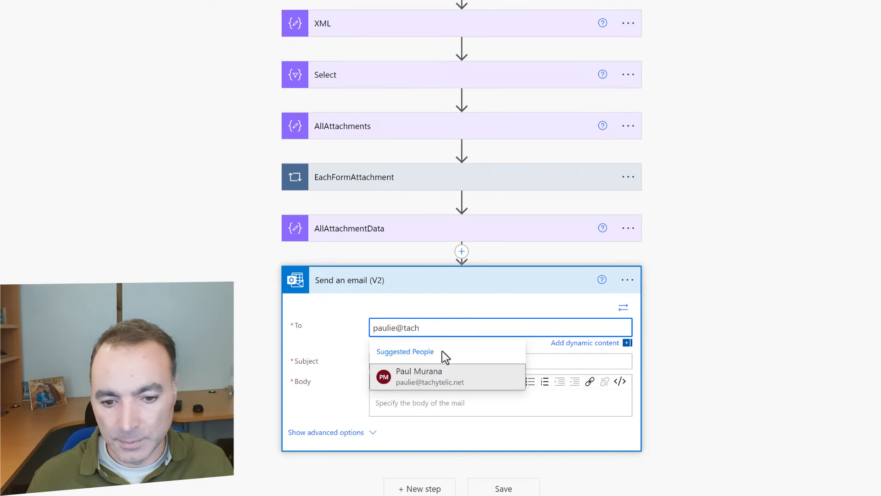
Address the email to the suggested recipient with subject 'this is a new test' and a short body
{"action": "left_click", "coordinate": [440, 376]}
{"action": "left_click", "coordinate": [413, 362]}
{"action": "type", "text": "this "}
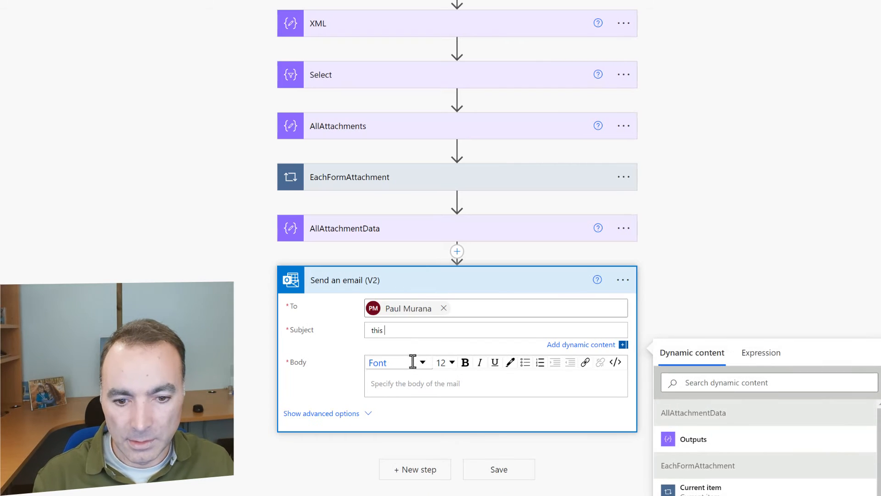
{"action": "type", "text": "is a new test"}
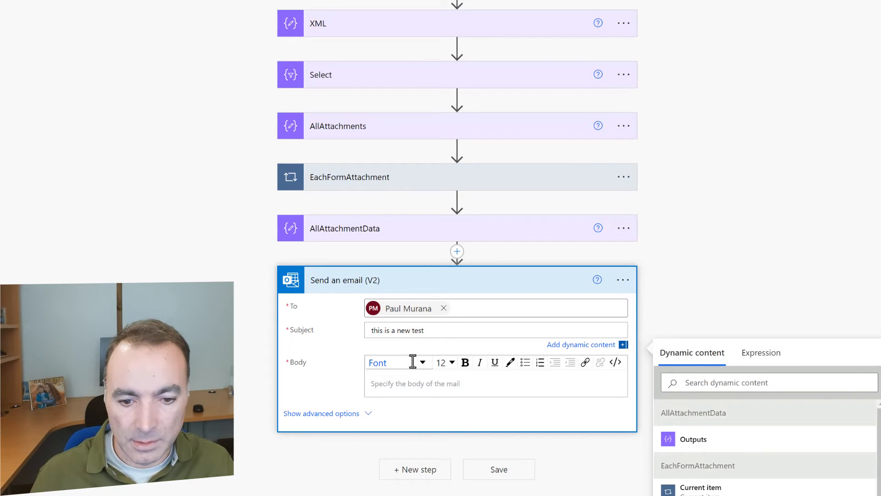
{"action": "left_click", "coordinate": [440, 391]}
{"action": "type", "text": "I wonder if it will work, I bloody hope so."}
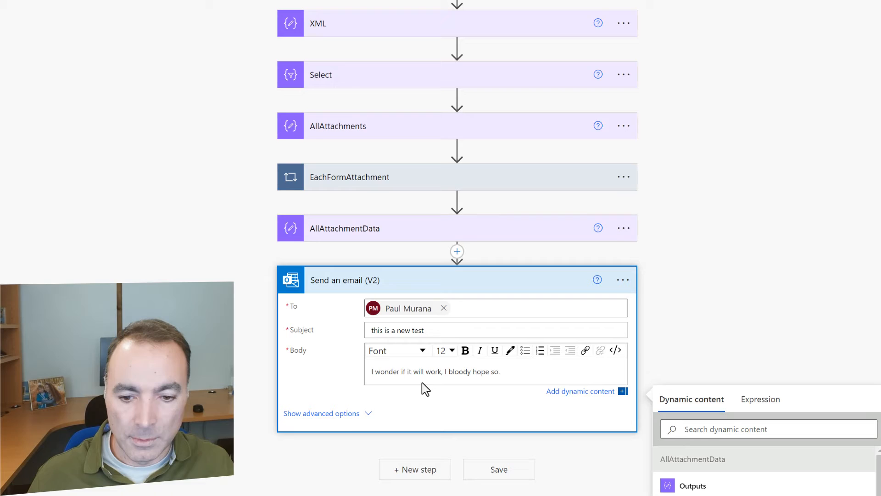
Show the email's advanced fields and remove the extra attachment name/content pair
{"action": "left_click", "coordinate": [362, 414]}
{"action": "scroll", "coordinate": [757, 351], "scroll_direction": "down", "scroll_amount": 3}
{"action": "scroll", "coordinate": [748, 354], "scroll_direction": "down", "scroll_amount": 2}
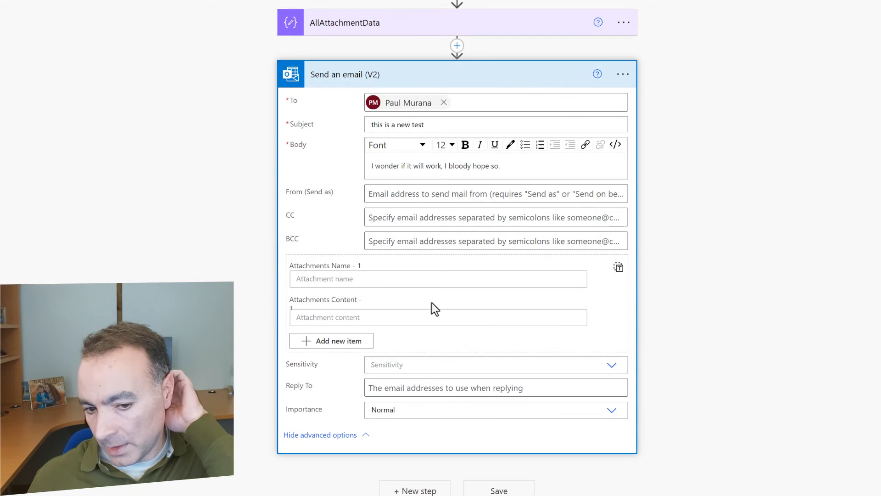
{"action": "left_click", "coordinate": [354, 342]}
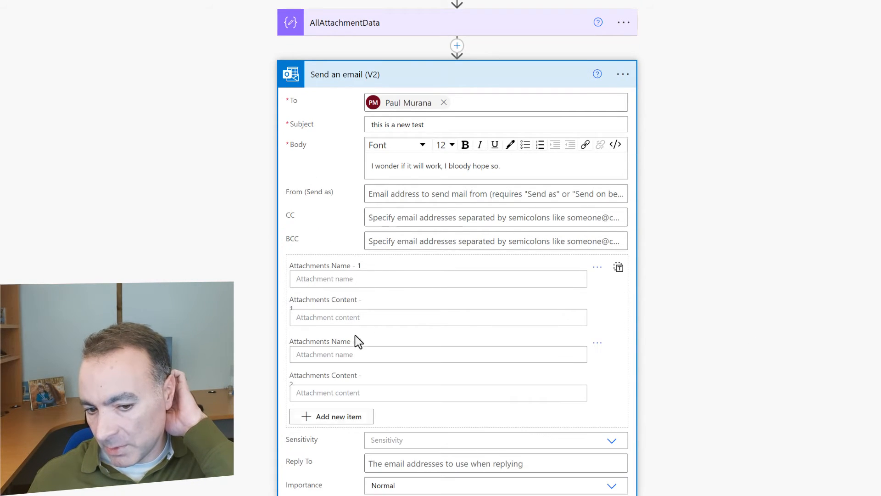
{"action": "left_click", "coordinate": [592, 349]}
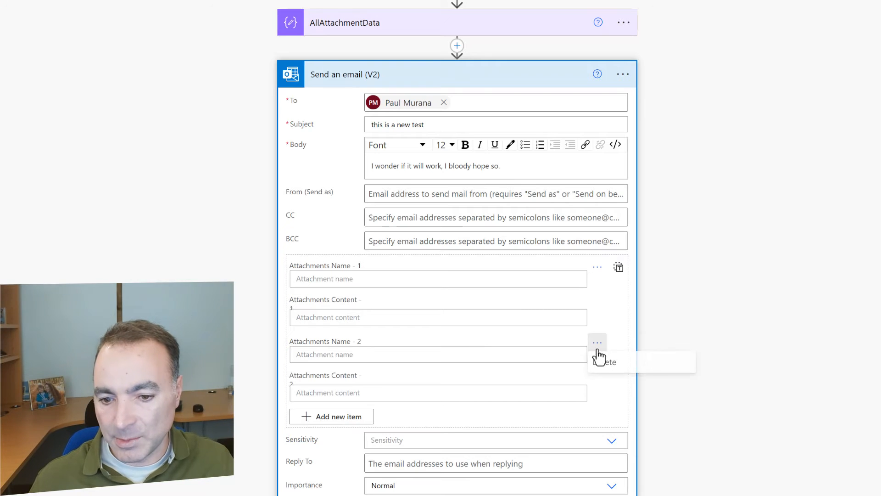
{"action": "left_click", "coordinate": [613, 363]}
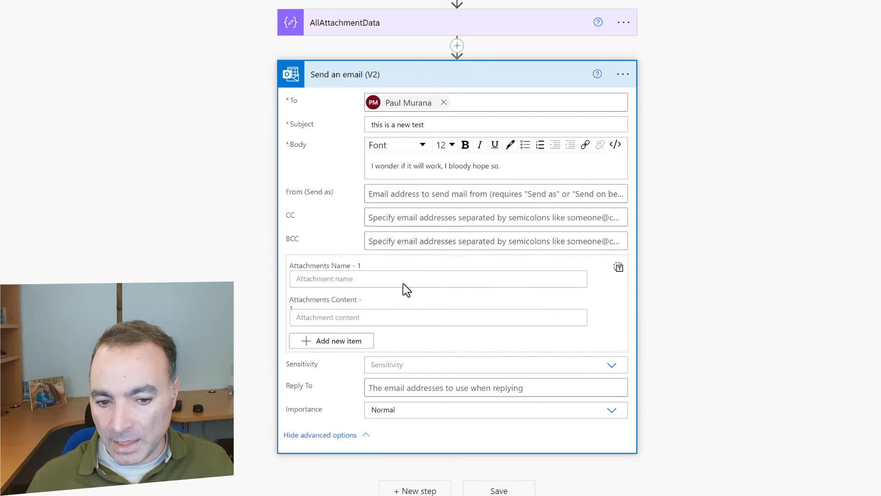
Switch Attachments to a single array set to AllAttachmentData Outputs, then save the flow
{"action": "left_click", "coordinate": [618, 272]}
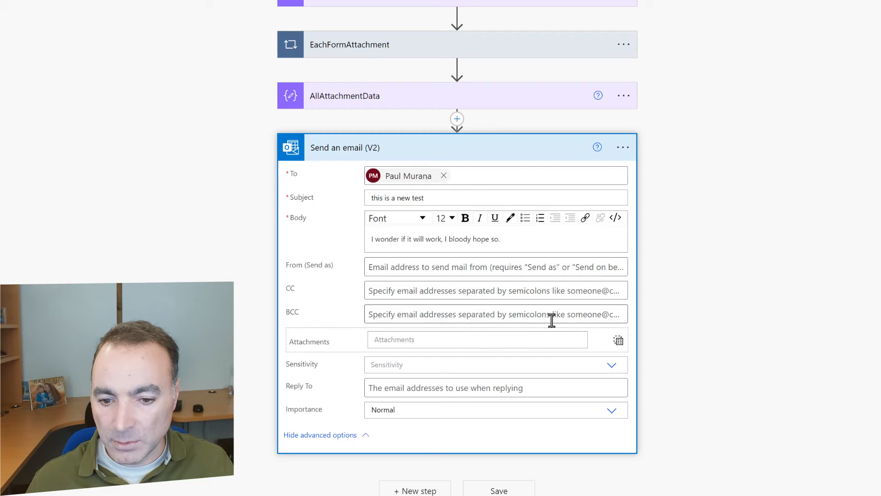
{"action": "left_click", "coordinate": [449, 340]}
{"action": "left_click", "coordinate": [711, 293]}
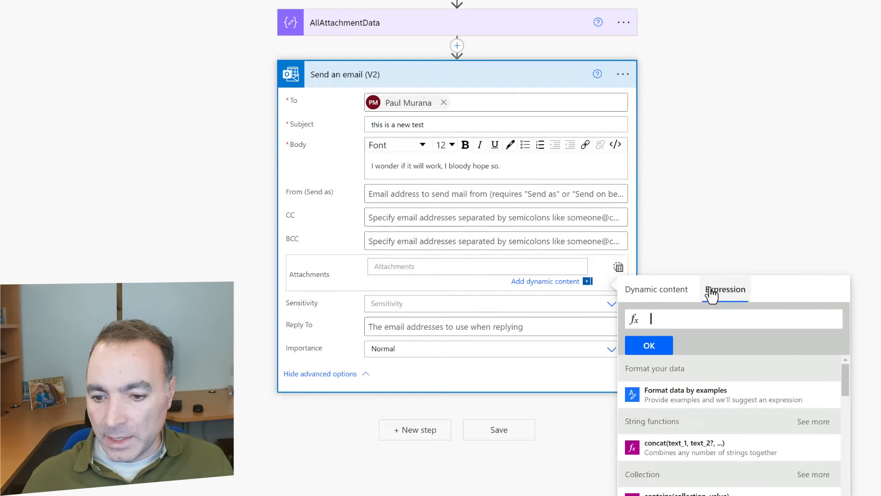
{"action": "left_click", "coordinate": [647, 290]}
{"action": "left_click", "coordinate": [692, 377]}
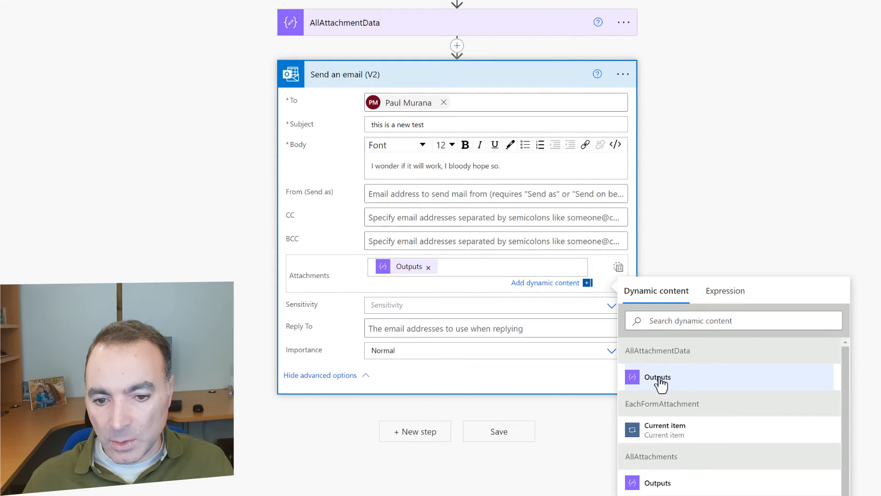
{"action": "left_click", "coordinate": [518, 432]}
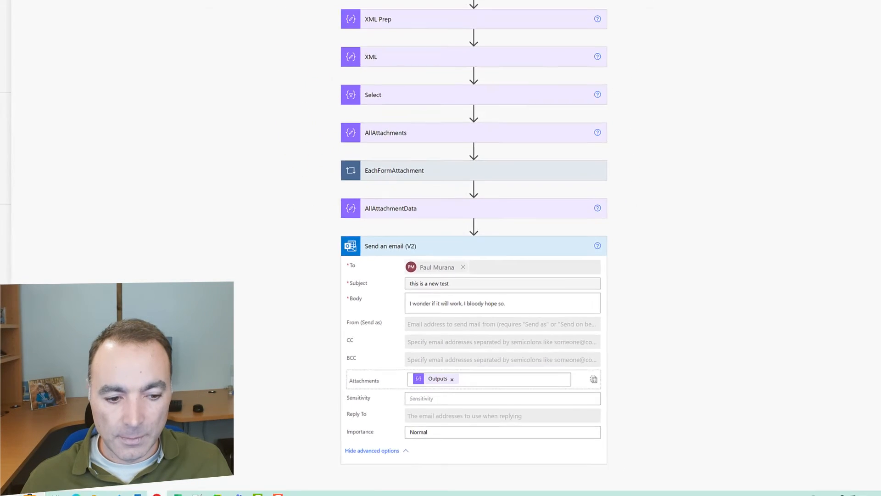
Rerun the flow test using a recently used trigger
{"action": "left_click", "coordinate": [809, 58]}
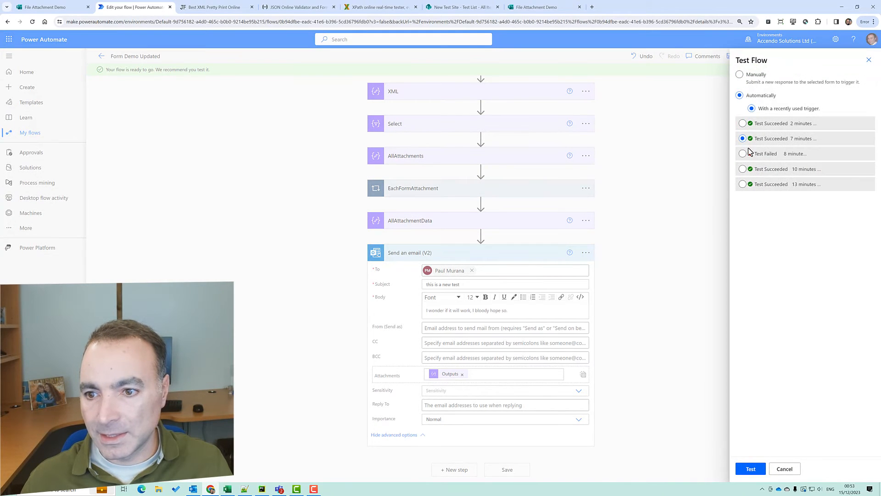
{"action": "left_click", "coordinate": [748, 469]}
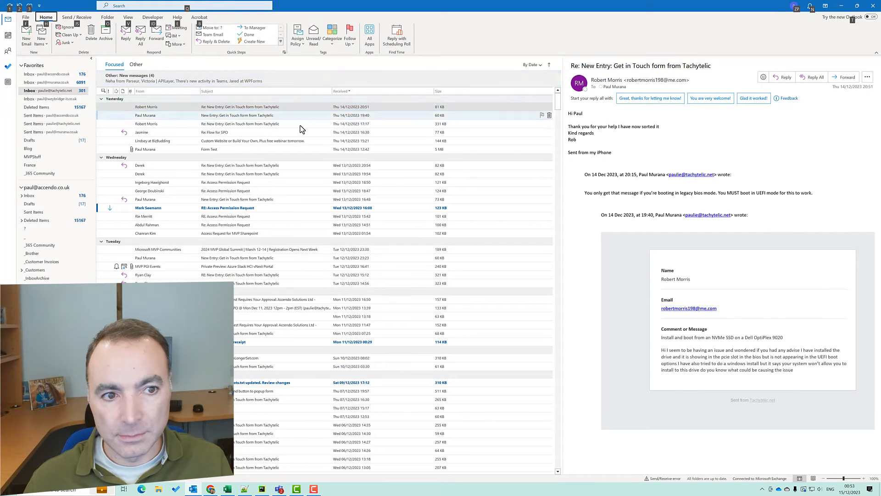
Expand the Send an email (V2) run details to confirm it succeeded
{"action": "key", "text": "alt+Tab"}
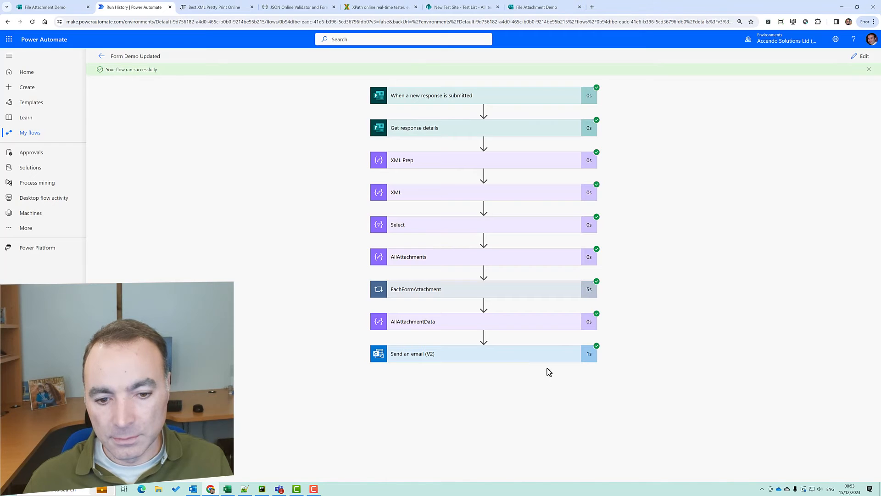
{"action": "left_click", "coordinate": [551, 355]}
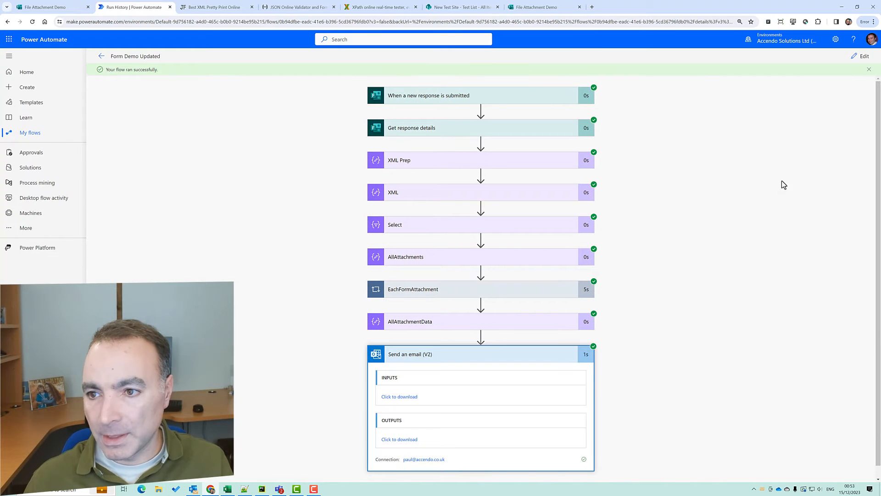
{"action": "scroll", "coordinate": [743, 211], "scroll_direction": "down", "scroll_amount": 1}
Open the 'this is a new test' email in Outlook and preview both image attachments
{"action": "key", "text": "alt+Tab"}
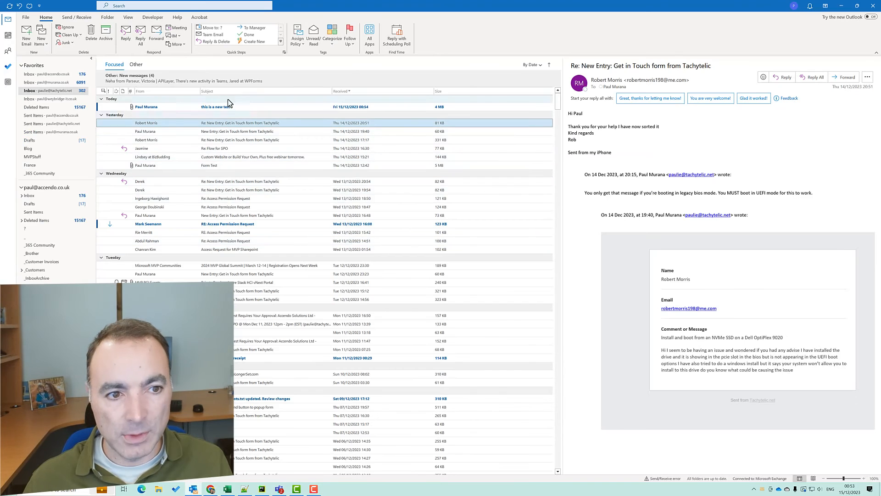
{"action": "left_click", "coordinate": [228, 107]}
{"action": "left_click", "coordinate": [697, 102]}
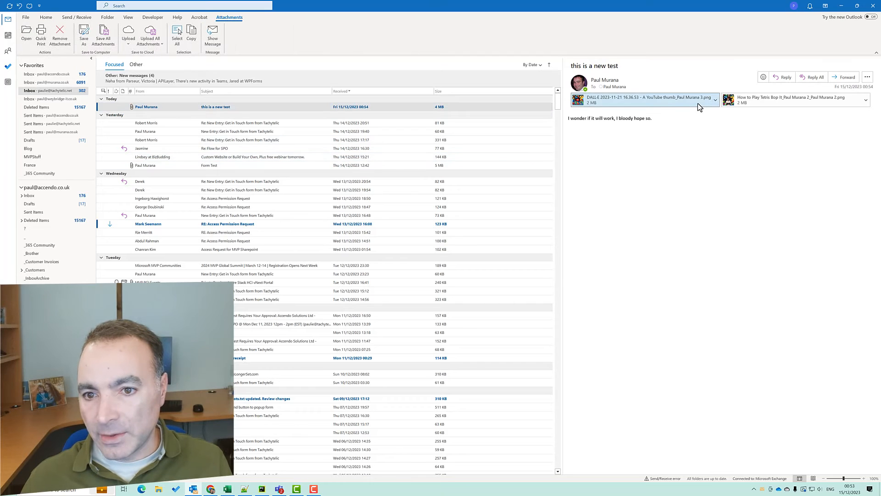
{"action": "left_click", "coordinate": [759, 82]}
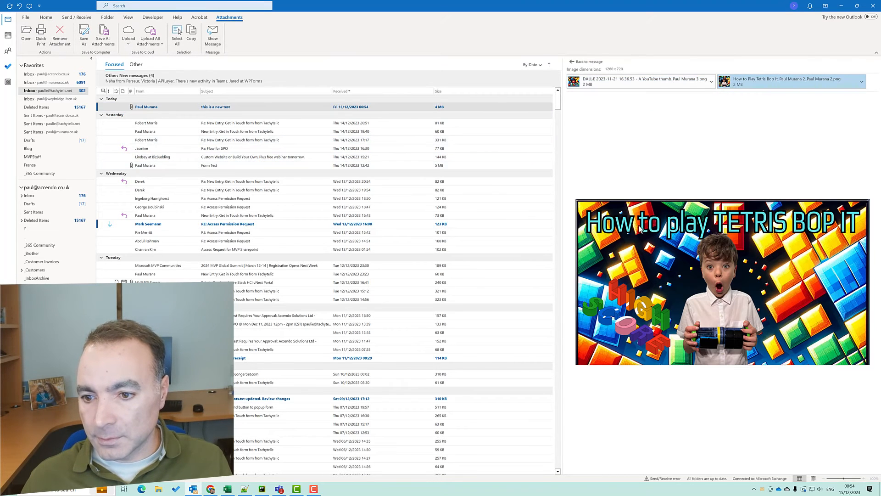
{"action": "left_click", "coordinate": [841, 5]}
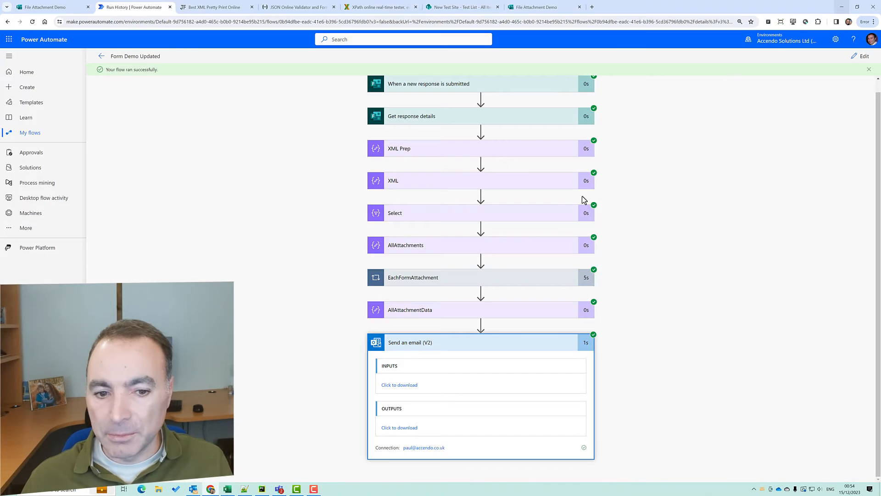
Insert a Terminate action between AllAttachmentData and Send an email (V2)
{"action": "left_click", "coordinate": [865, 56]}
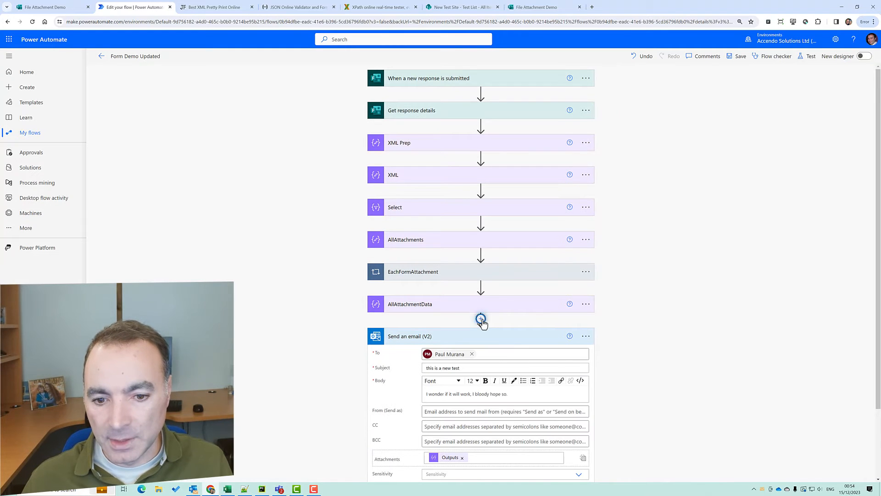
{"action": "left_click", "coordinate": [480, 319]}
{"action": "left_click", "coordinate": [484, 330]}
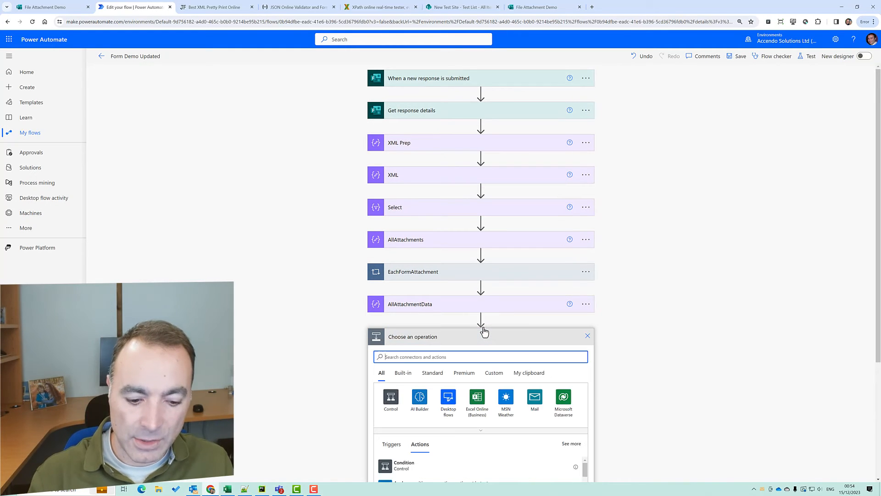
{"action": "type", "text": "terminate"}
{"action": "scroll", "coordinate": [655, 343], "scroll_direction": "down", "scroll_amount": 2}
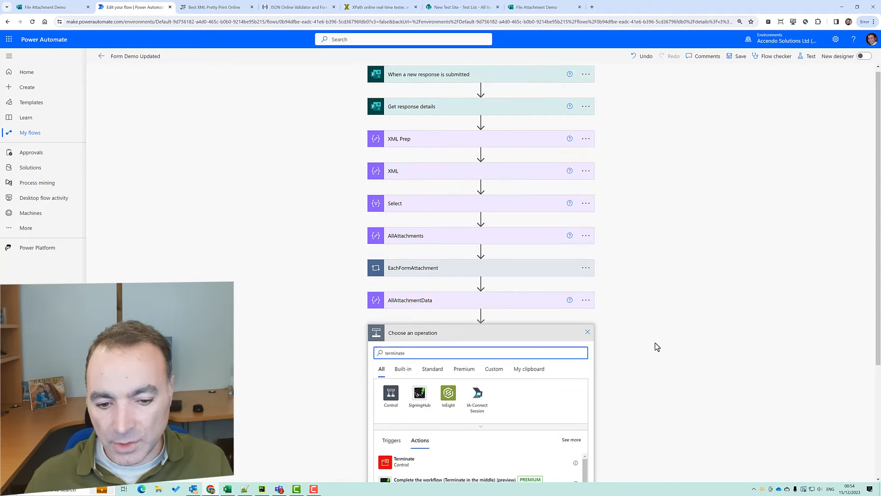
{"action": "left_click", "coordinate": [429, 381]}
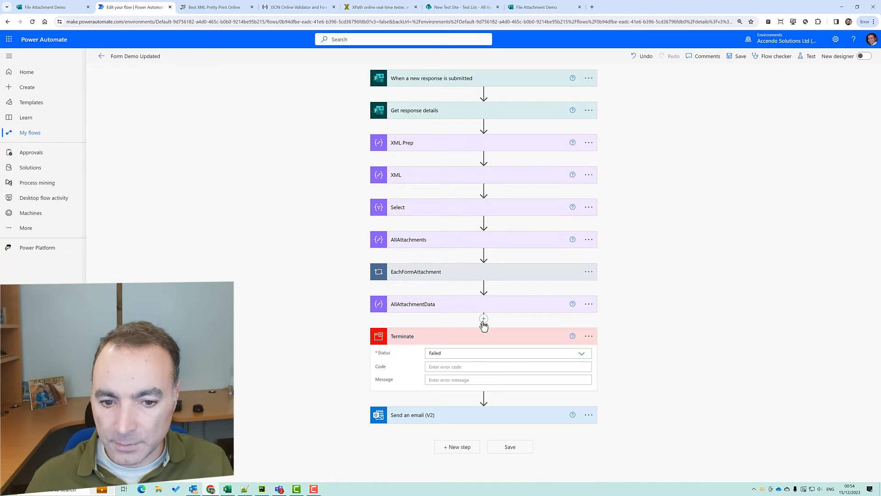
Collapse the Terminate step and start a new action slot above it
{"action": "left_click", "coordinate": [496, 335]}
{"action": "left_click", "coordinate": [484, 320]}
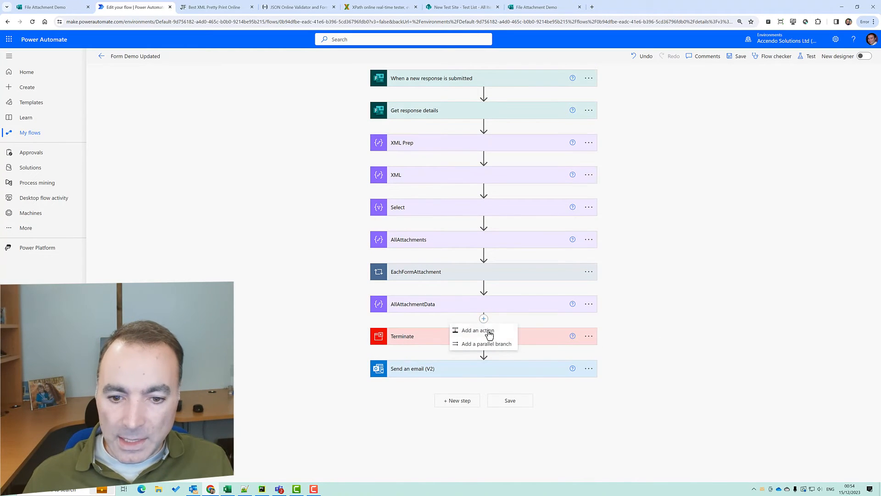
{"action": "left_click", "coordinate": [472, 345]}
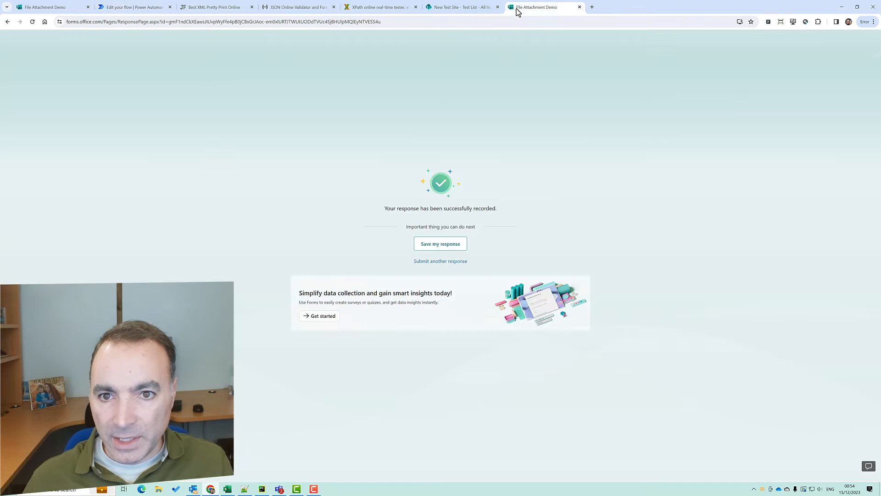
{"action": "left_click", "coordinate": [516, 7]}
{"action": "left_click", "coordinate": [452, 7]}
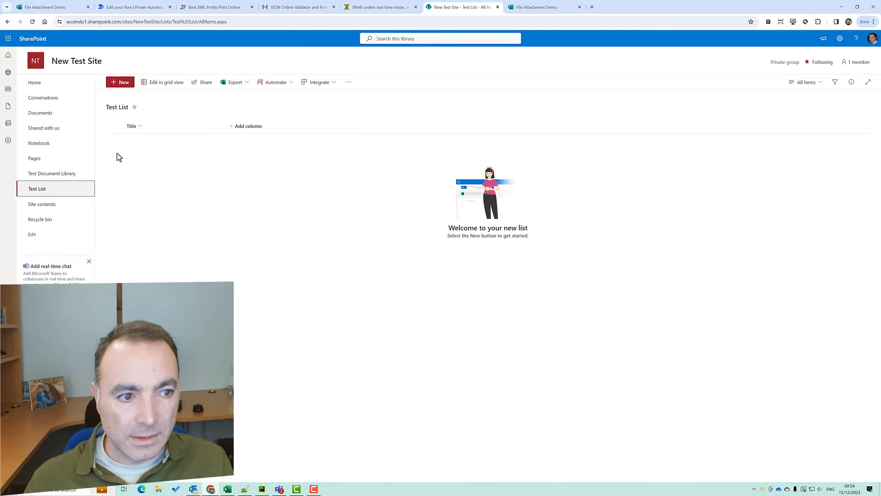
{"action": "left_click", "coordinate": [57, 174]}
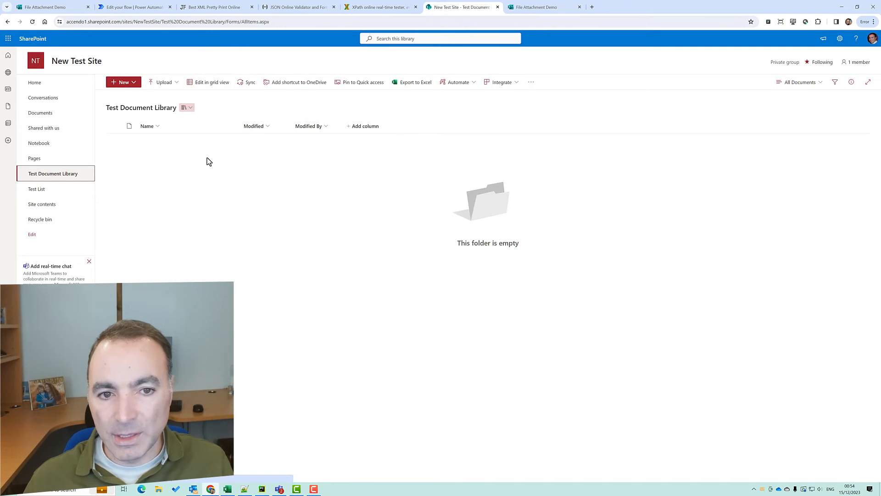
{"action": "left_click", "coordinate": [113, 9]}
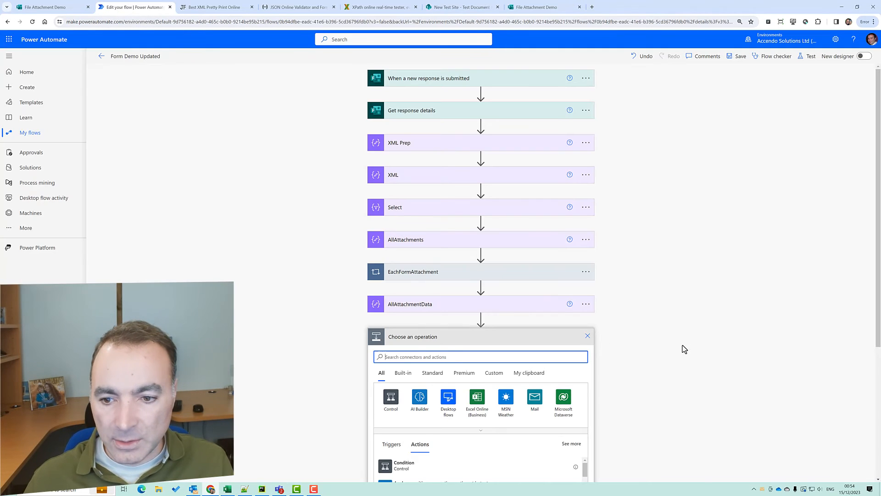
Add an Apply to each loop over AllAttachmentData Outputs containing a SharePoint Create file action
{"action": "type", "text": "ea"}
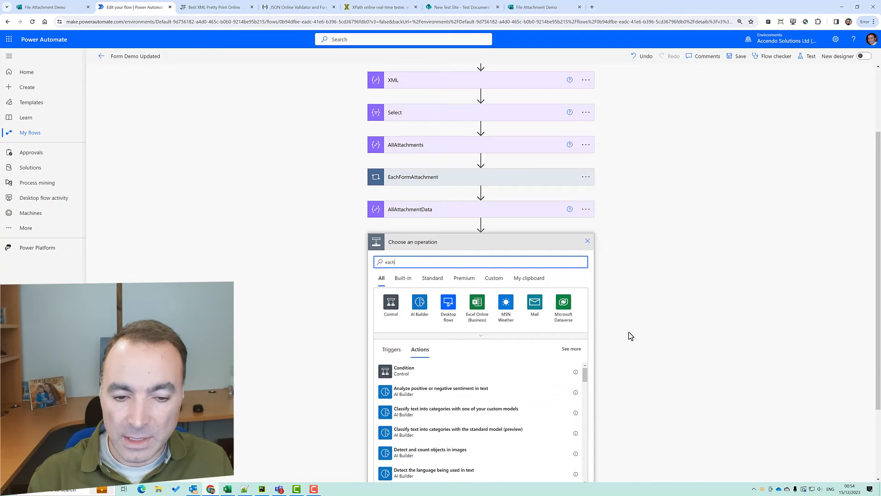
{"action": "type", "text": "ch"}
{"action": "left_click", "coordinate": [430, 369]}
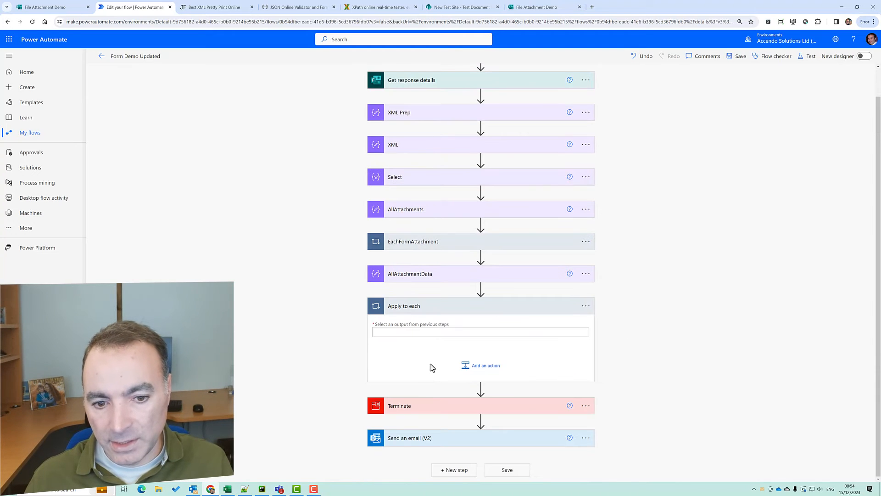
{"action": "left_click", "coordinate": [436, 333]}
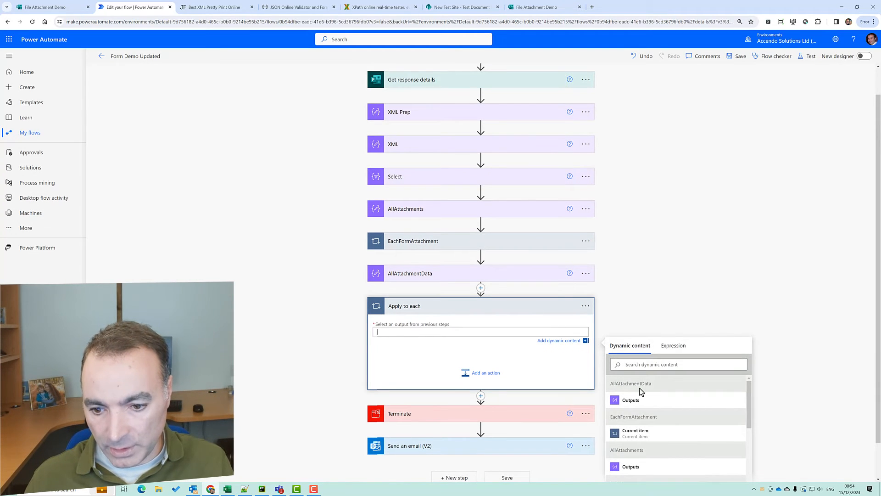
{"action": "left_click", "coordinate": [631, 401]}
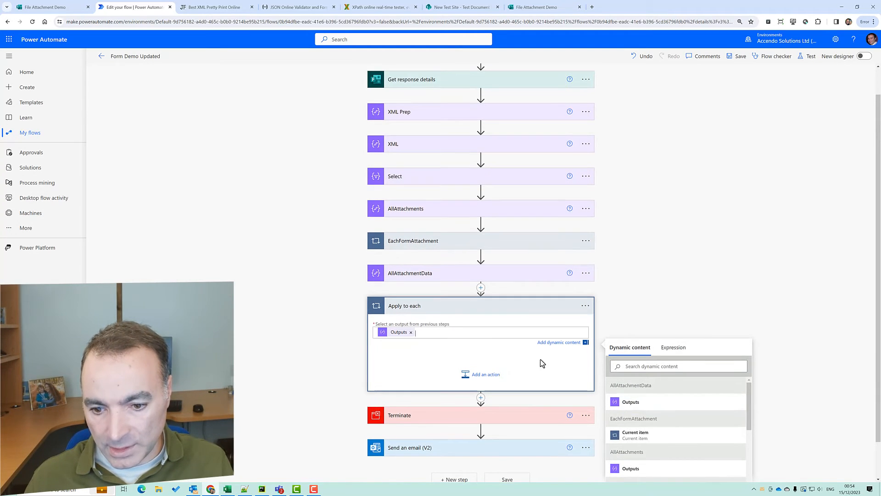
{"action": "left_click", "coordinate": [481, 374]}
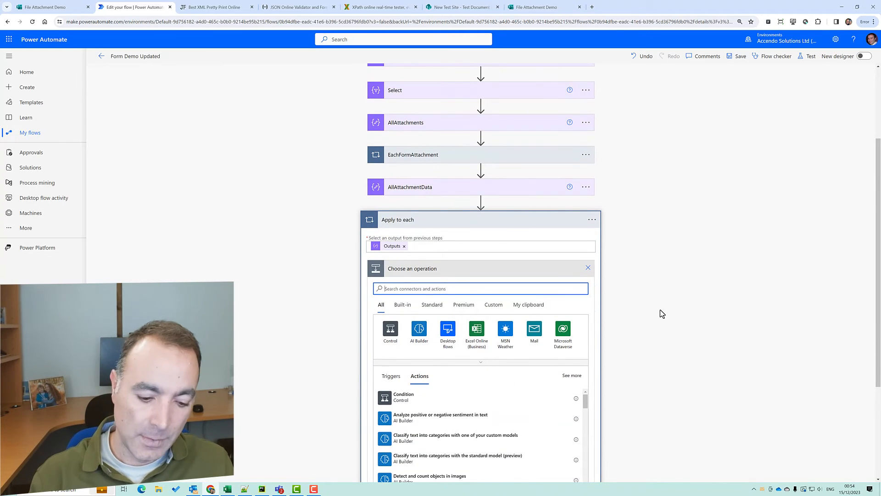
{"action": "type", "text": "create file"}
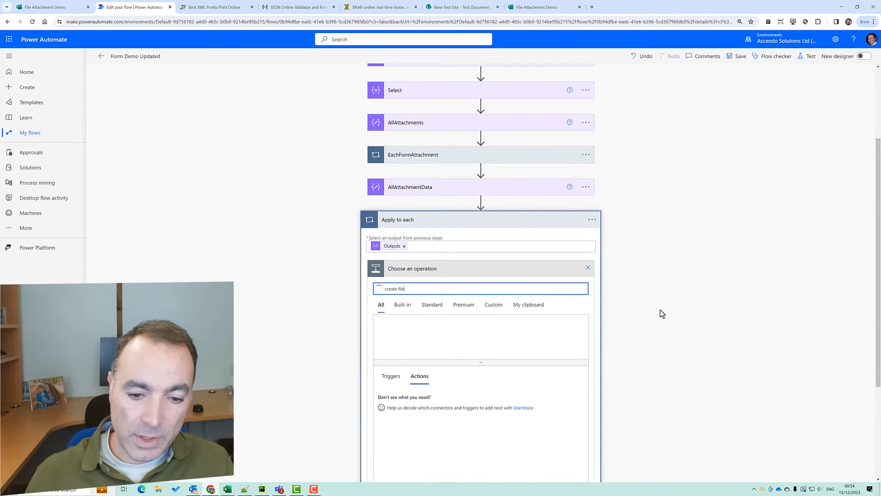
{"action": "left_click", "coordinate": [406, 421]}
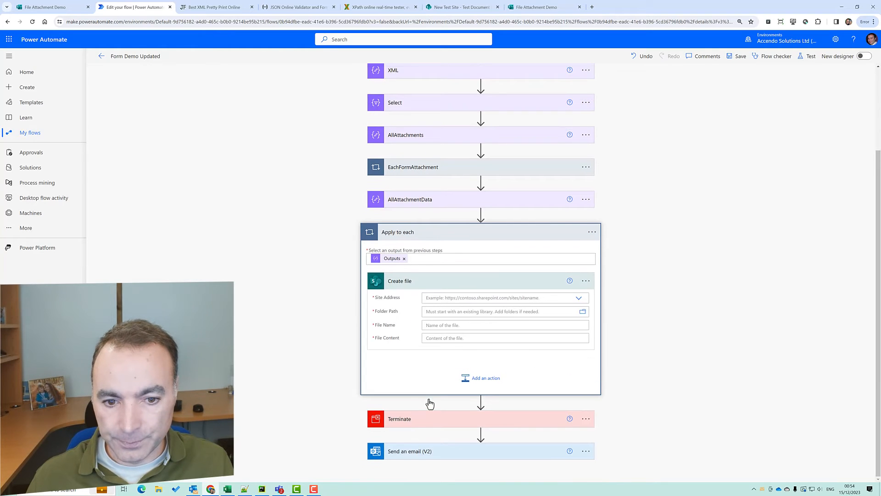
Rename the loop to EachDocUpload and list the available SharePoint sites for Create file
{"action": "left_click", "coordinate": [592, 219]}
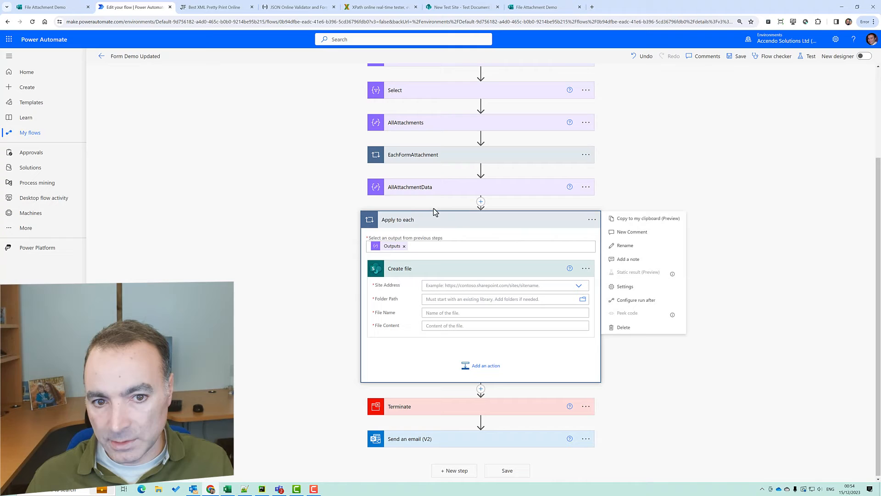
{"action": "left_click", "coordinate": [624, 246]}
{"action": "type", "text": "EachS"}
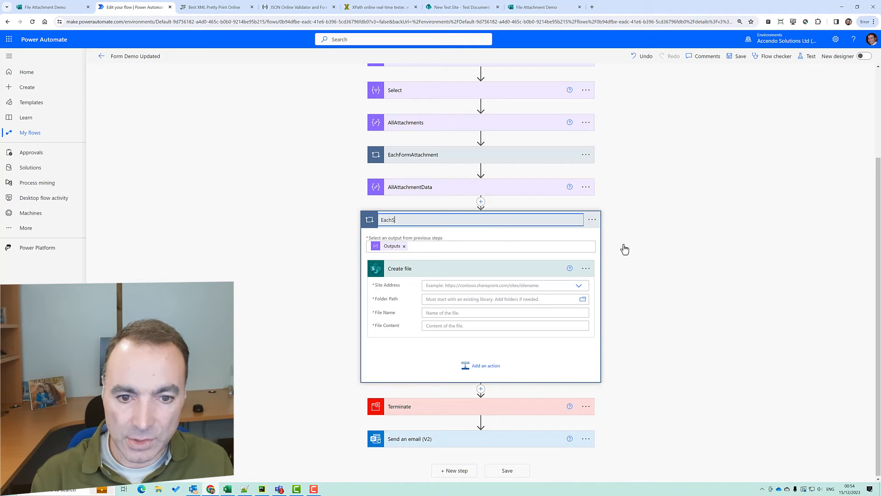
{"action": "key", "text": "BackSpace"}
{"action": "type", "text": "Doc"}
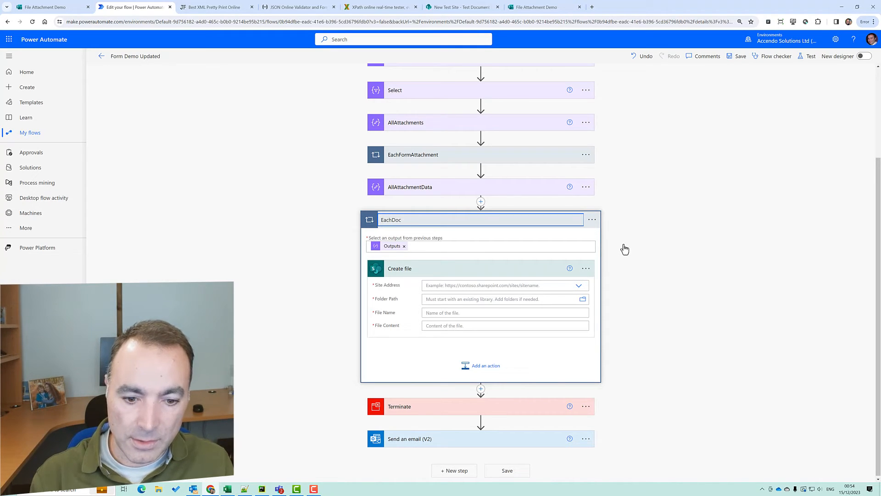
{"action": "type", "text": "upload"}
{"action": "key", "text": "Return"}
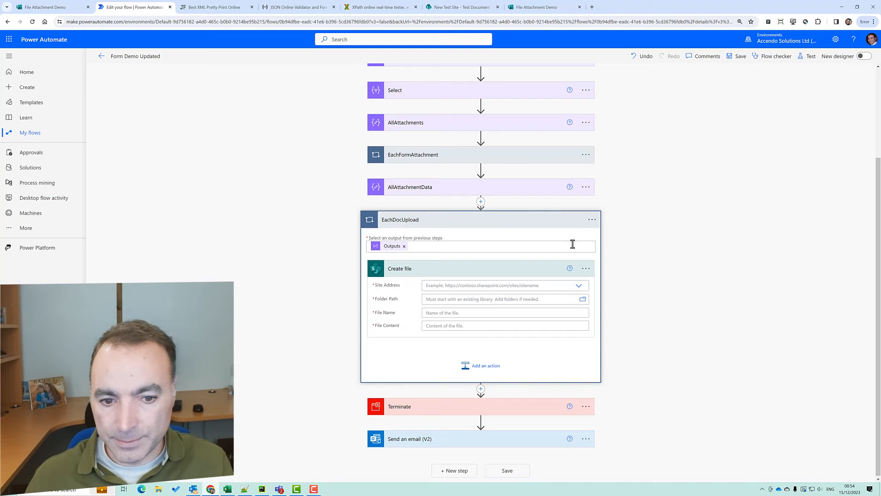
{"action": "left_click", "coordinate": [577, 286]}
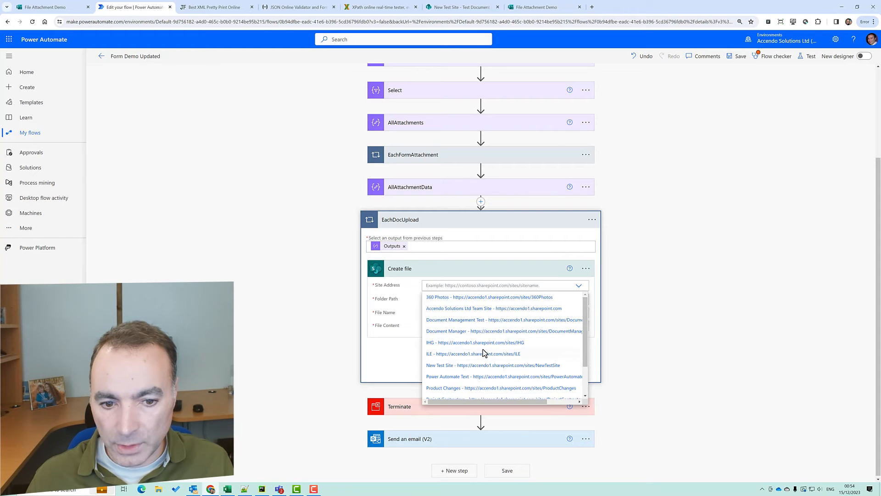
Point Create file at New Test Site with the /Test Document Library folder
{"action": "left_click", "coordinate": [459, 365]}
{"action": "left_click", "coordinate": [581, 301]}
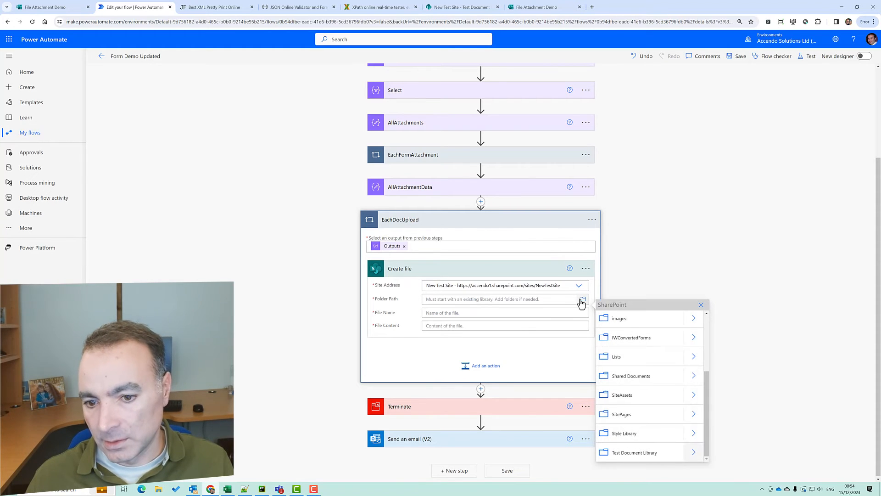
{"action": "left_click", "coordinate": [638, 451]}
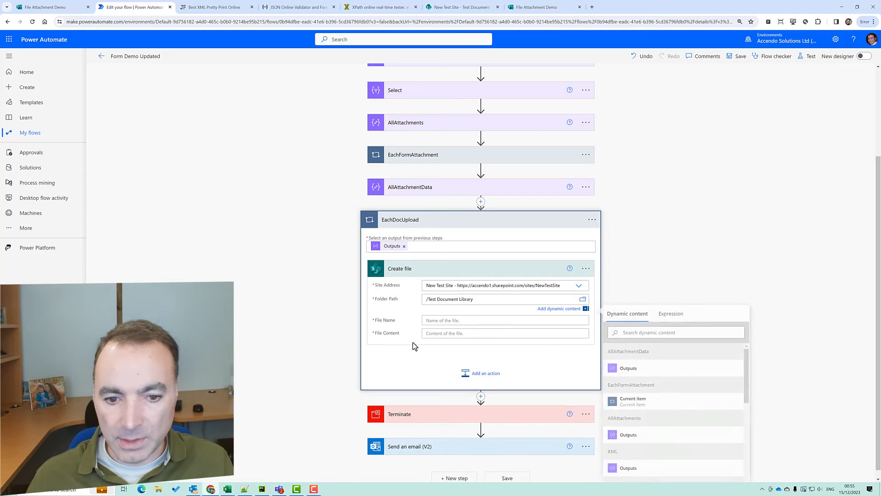
Set File Name to the EachDocUpload Current item, replacing a wrongly chosen Current item
{"action": "left_click", "coordinate": [431, 320]}
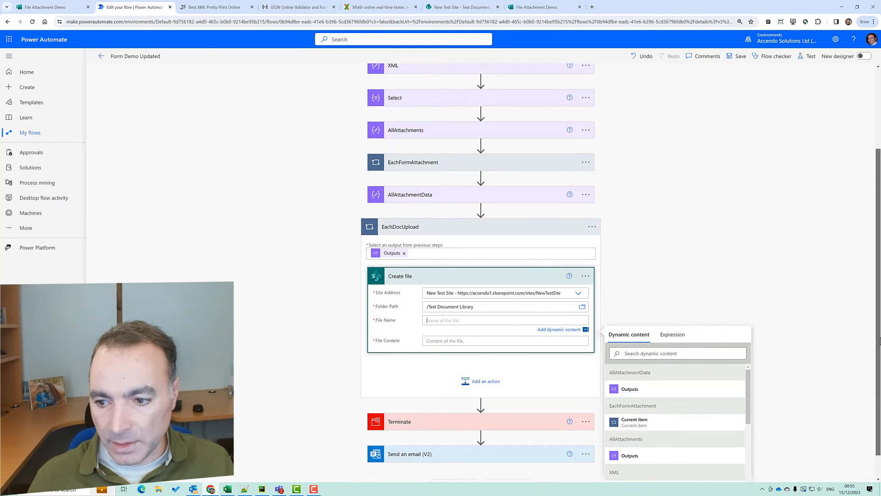
{"action": "scroll", "coordinate": [801, 410], "scroll_direction": "down", "scroll_amount": 2}
{"action": "left_click", "coordinate": [696, 393]}
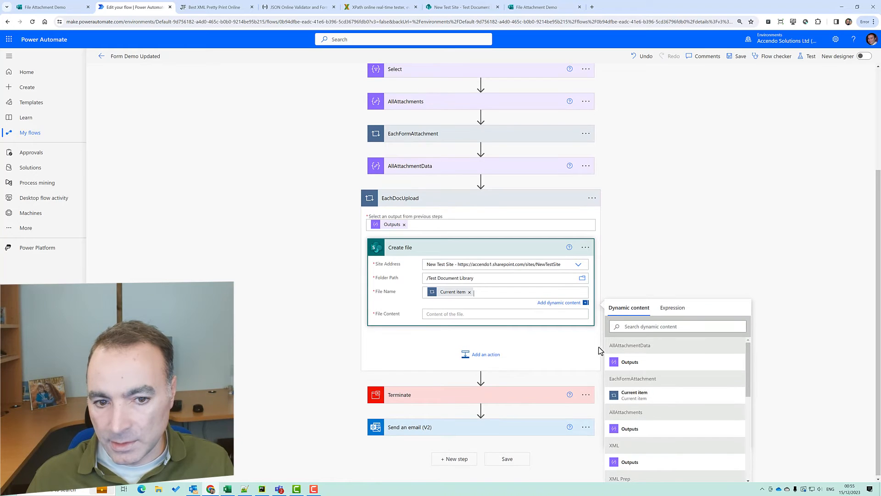
{"action": "left_click", "coordinate": [469, 292]}
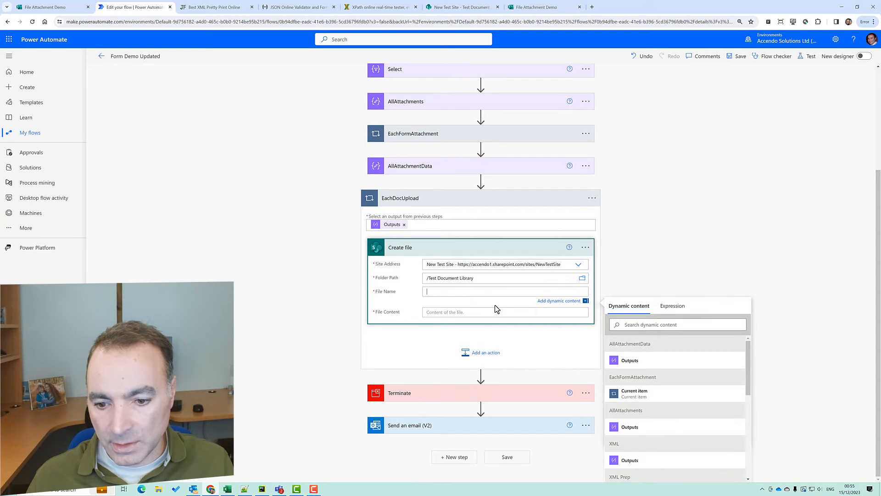
{"action": "scroll", "coordinate": [733, 367], "scroll_direction": "down", "scroll_amount": 5}
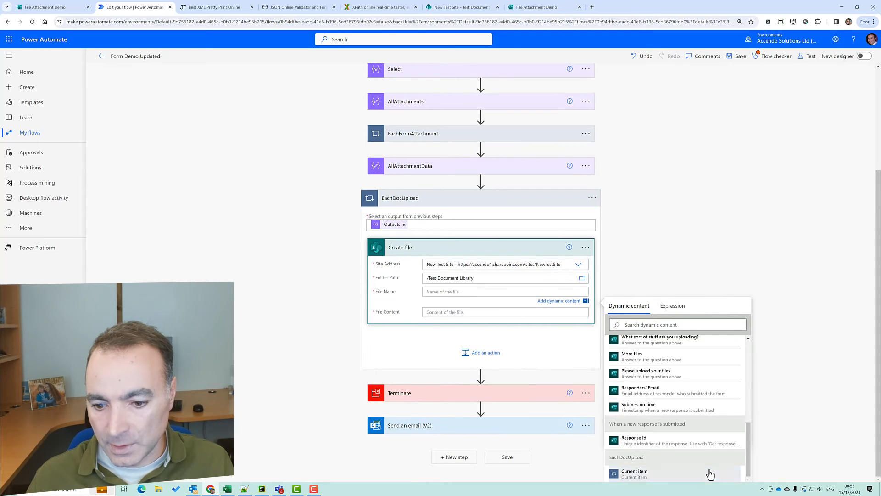
{"action": "left_click", "coordinate": [709, 474]}
{"action": "left_click", "coordinate": [589, 255]}
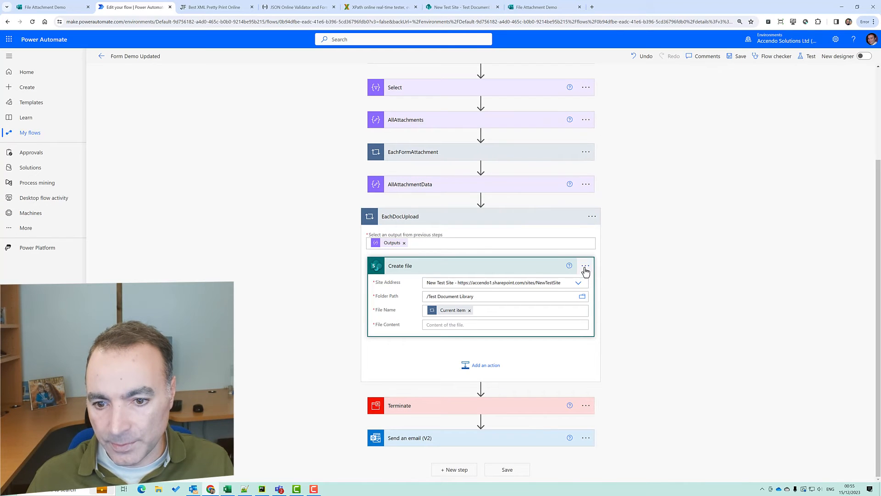
Peek at Create file's code to grab the file name expression, then clear File Name
{"action": "left_click", "coordinate": [586, 266]}
{"action": "left_click", "coordinate": [616, 339]}
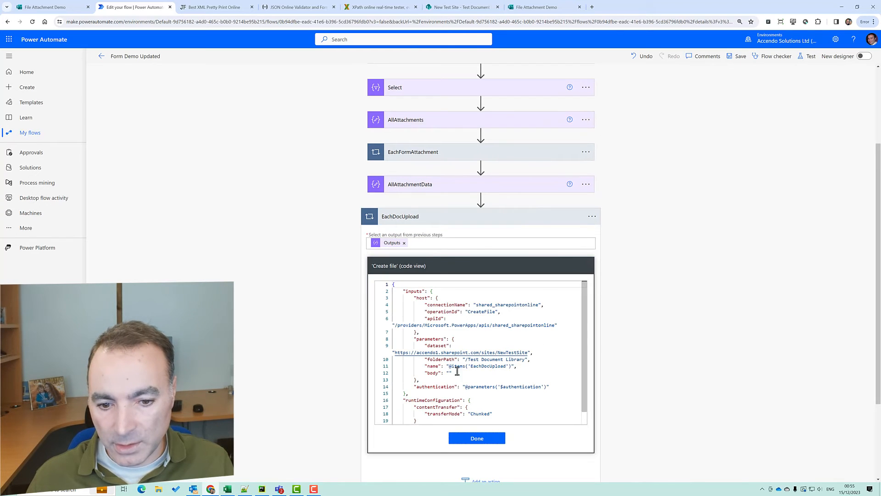
{"action": "left_click_drag", "start_coordinate": [451, 367], "coordinate": [511, 367]}
{"action": "key", "text": "ctrl+c"}
{"action": "left_click", "coordinate": [480, 438]}
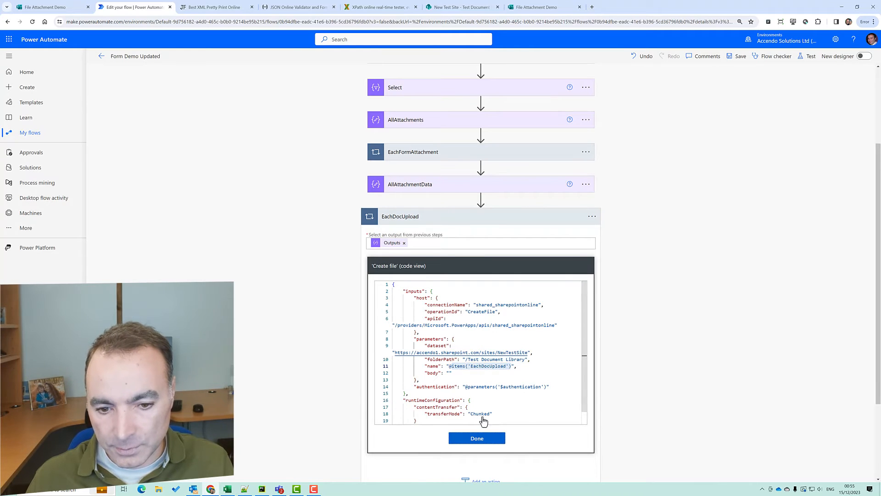
{"action": "left_click", "coordinate": [468, 311]}
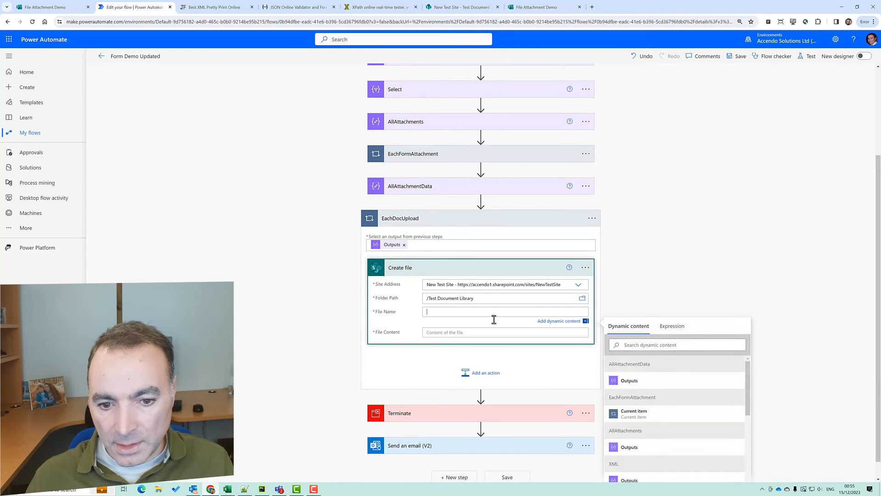
Set File Name to the expression items('EachDocUpload')['Name']
{"action": "left_click", "coordinate": [665, 335]}
{"action": "key", "text": "ctrl+v"}
{"action": "type", "text": "['"}
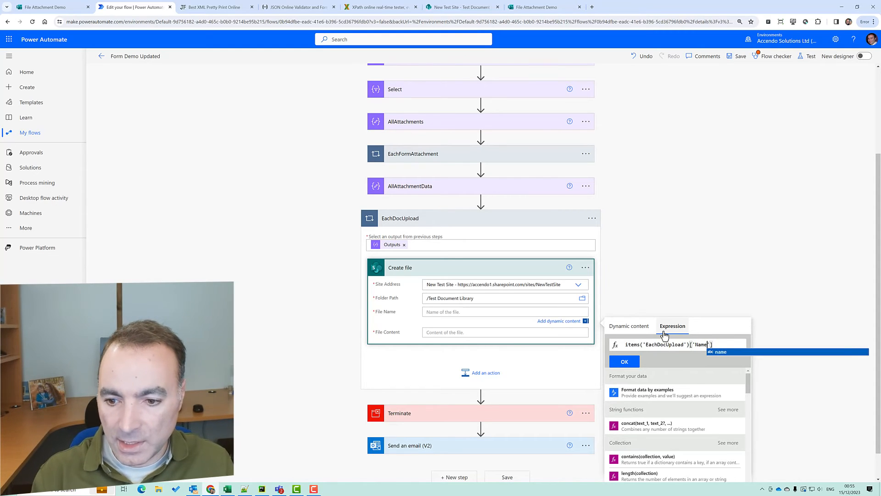
{"action": "key", "text": "alt+Tab"}
{"action": "key", "text": "alt+Tab"}
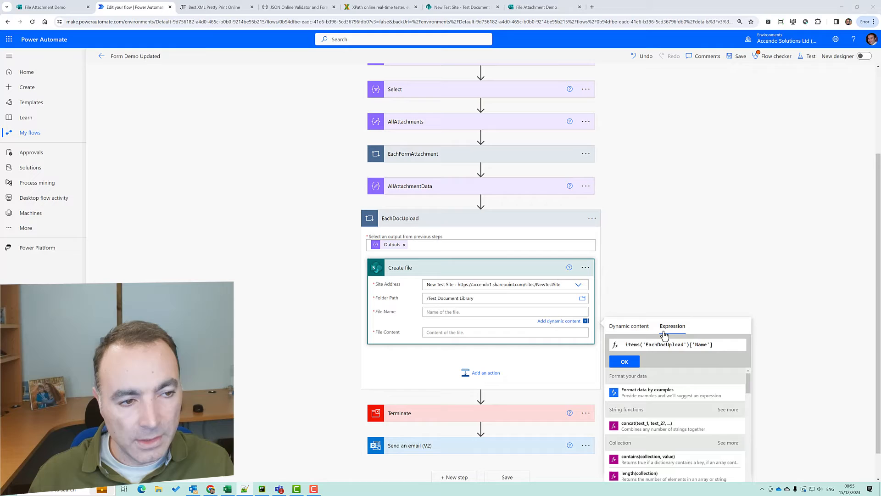
{"action": "left_click", "coordinate": [615, 363]}
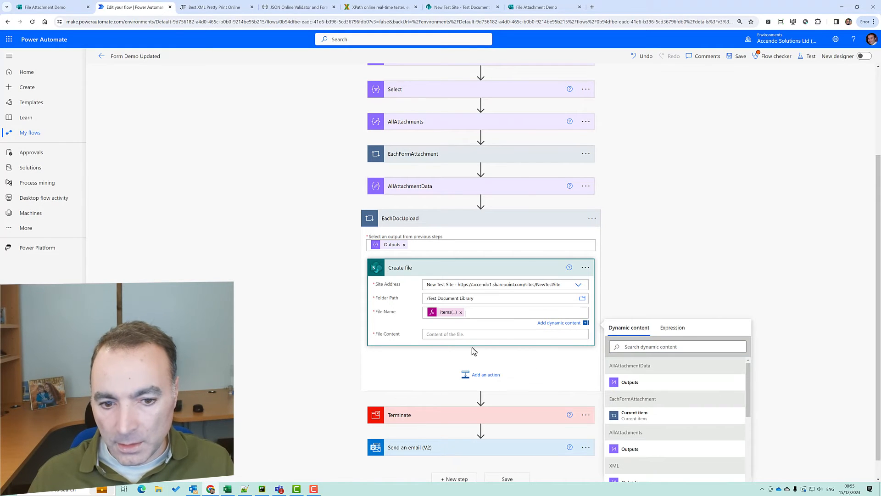
Begin a base64tobinary expression for the File Content field
{"action": "left_click", "coordinate": [438, 338]}
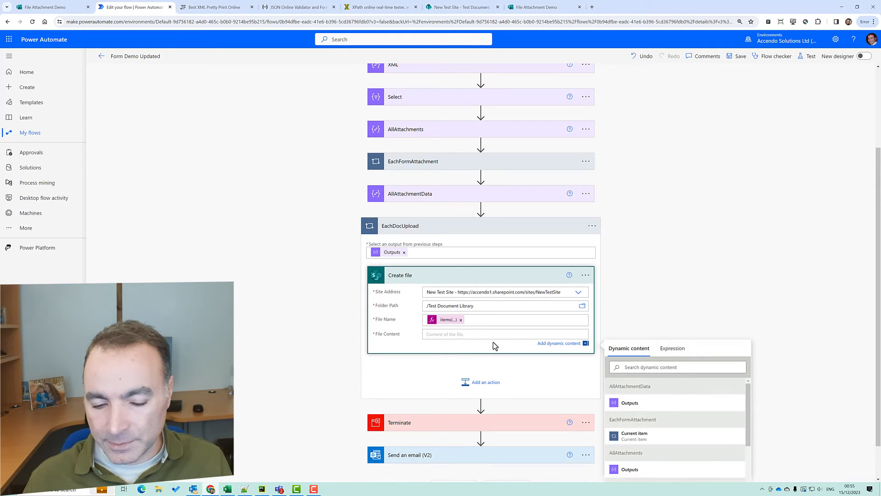
{"action": "left_click", "coordinate": [662, 355]}
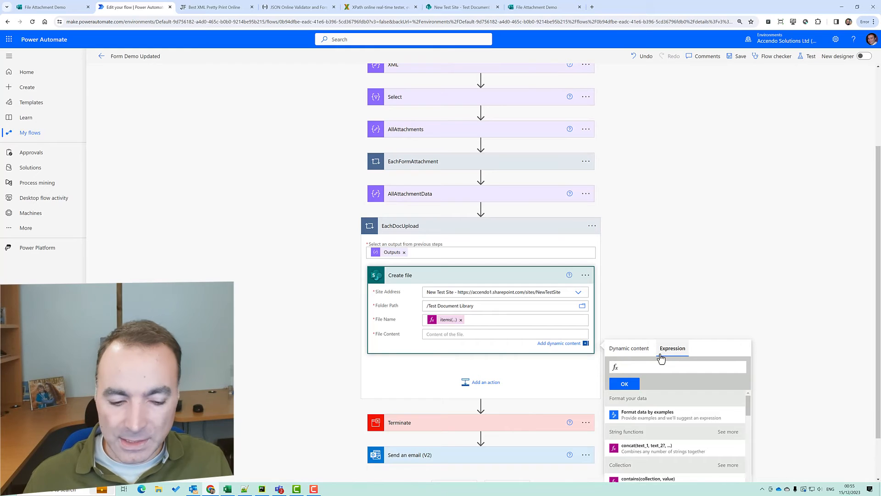
{"action": "type", "text": "bin"}
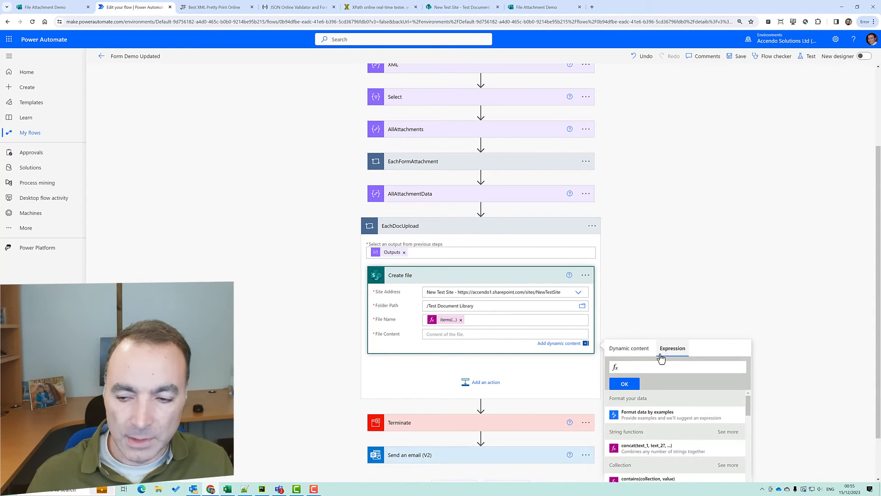
{"action": "scroll", "coordinate": [867, 346], "scroll_direction": "down", "scroll_amount": 1}
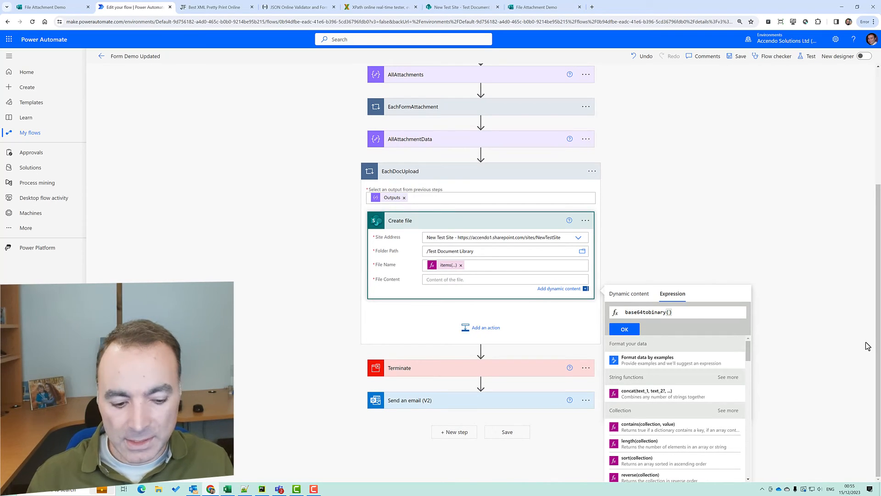
Complete File Content as base64tobinary(items('EachDocUpload')['ContentBytes']['$content']), copying property names from Notepad++
{"action": "key", "text": "ctrl+v"}
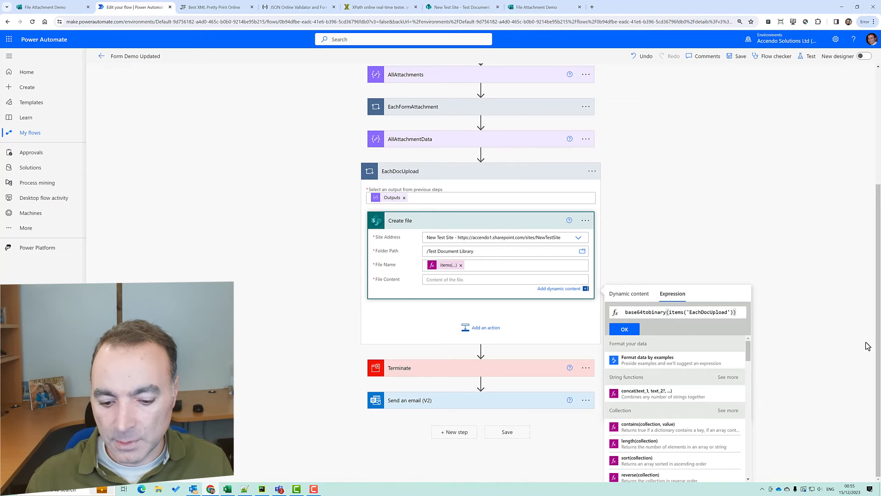
{"action": "type", "text": "['"}
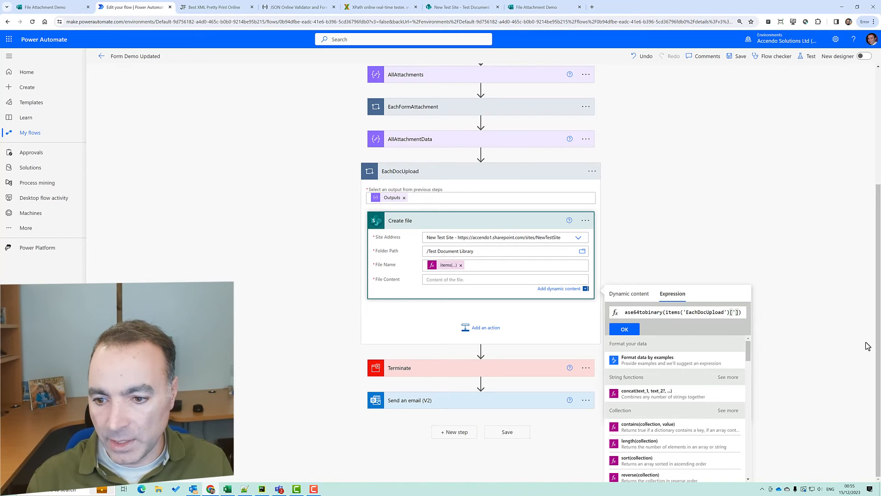
{"action": "type", "text": "'"}
{"action": "key", "text": "alt+Tab"}
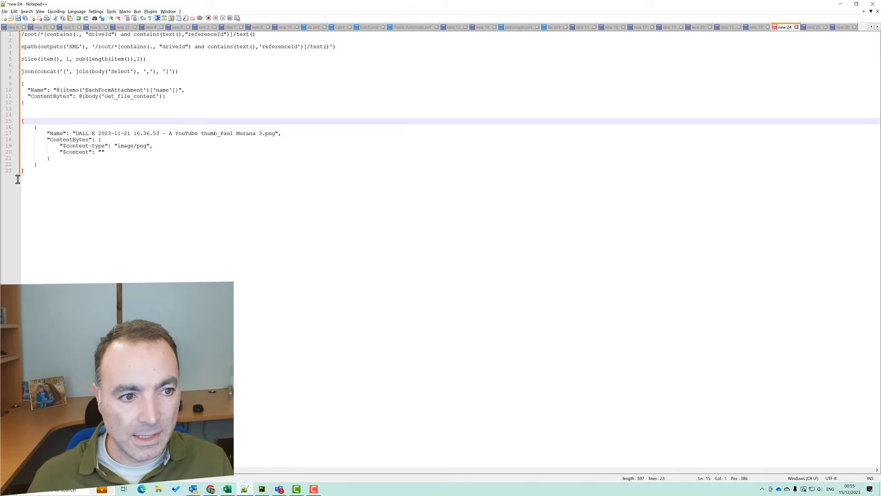
{"action": "double_click", "coordinate": [69, 139]}
{"action": "key", "text": "ctrl+c"}
{"action": "key", "text": "alt+Tab"}
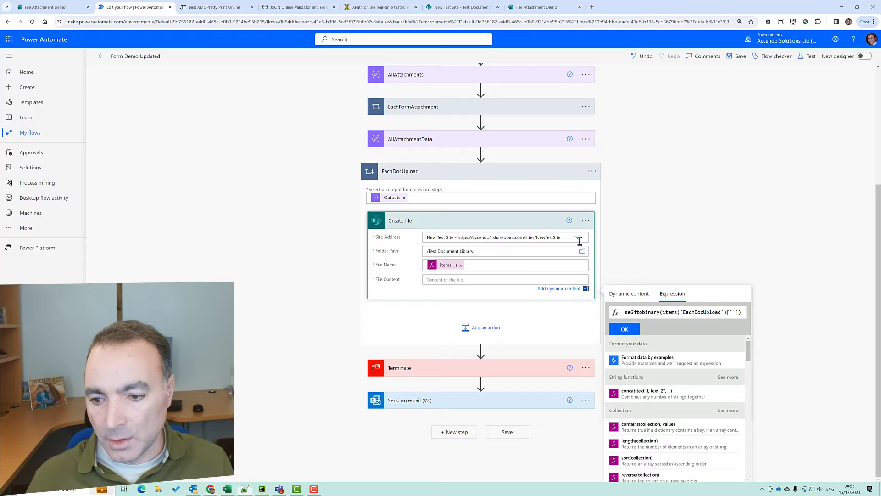
{"action": "key", "text": "ctrl+v"}
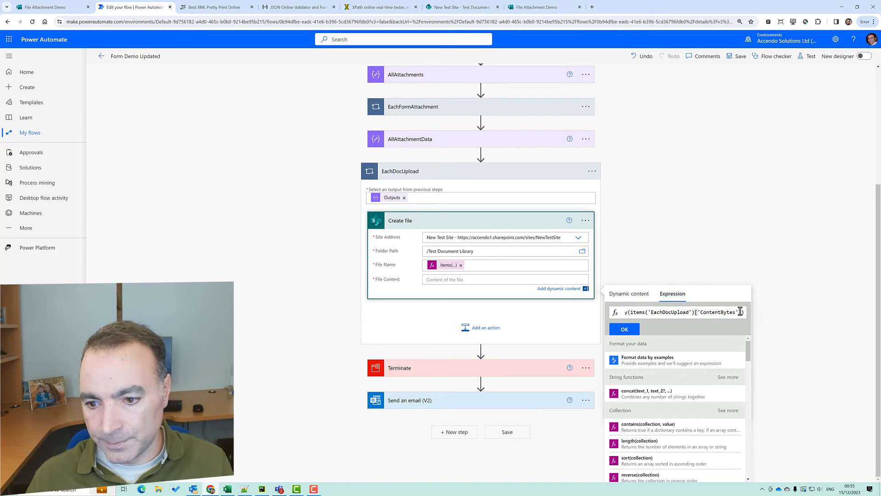
{"action": "type", "text": ")"}
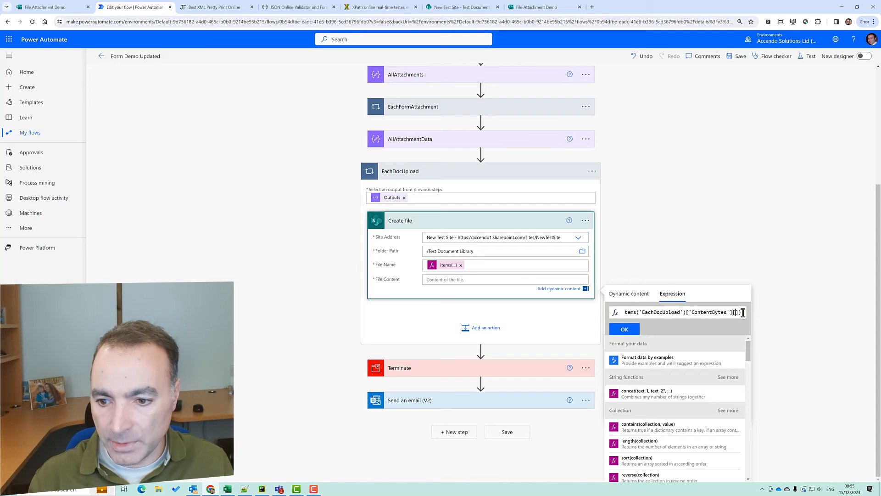
{"action": "type", "text": "[''"}
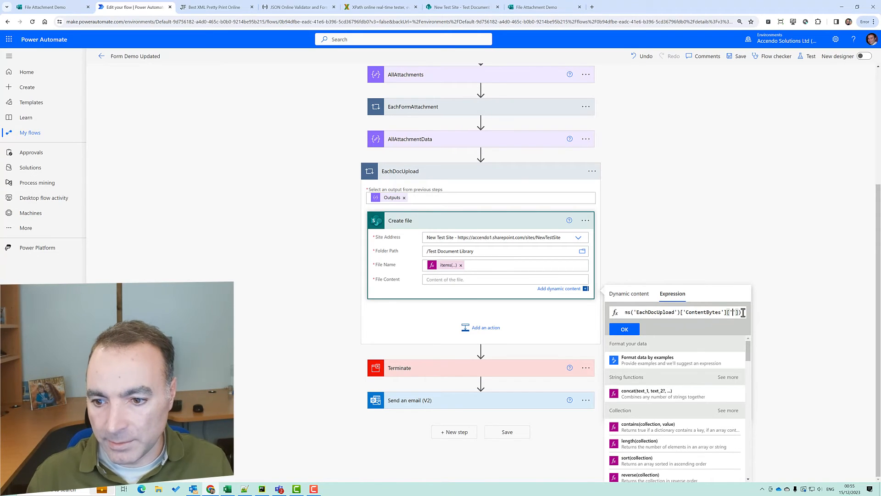
{"action": "key", "text": "alt+Tab"}
{"action": "left_click_drag", "start_coordinate": [89, 152], "coordinate": [64, 152]}
{"action": "key", "text": "ctrl+c"}
{"action": "key", "text": "alt+Tab"}
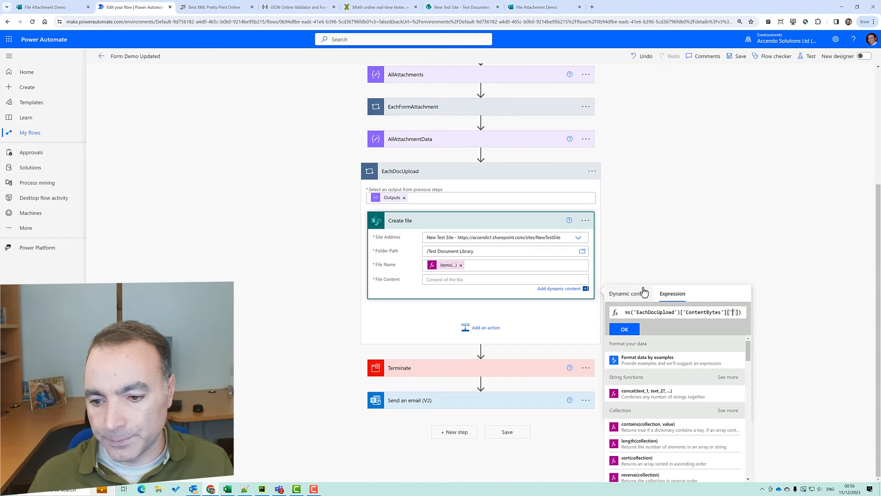
{"action": "key", "text": "ctrl+v"}
{"action": "left_click", "coordinate": [632, 329]}
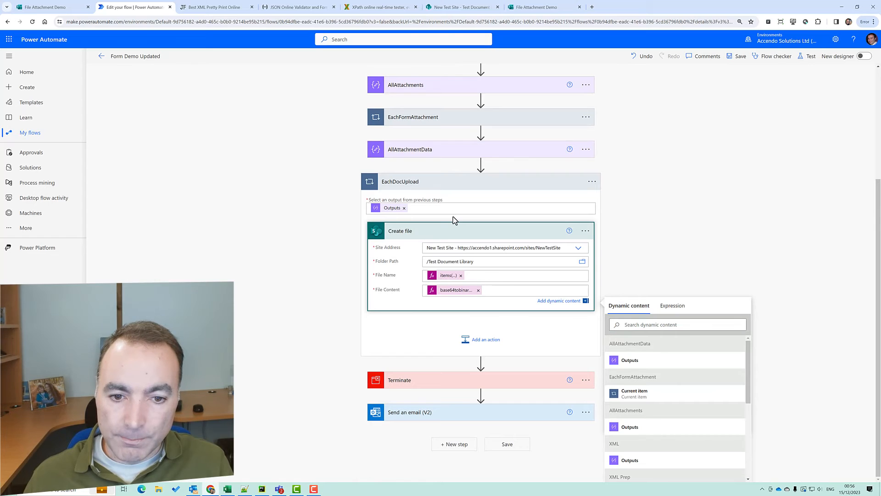
Save the flow and close the Forms response tab
{"action": "left_click", "coordinate": [736, 56]}
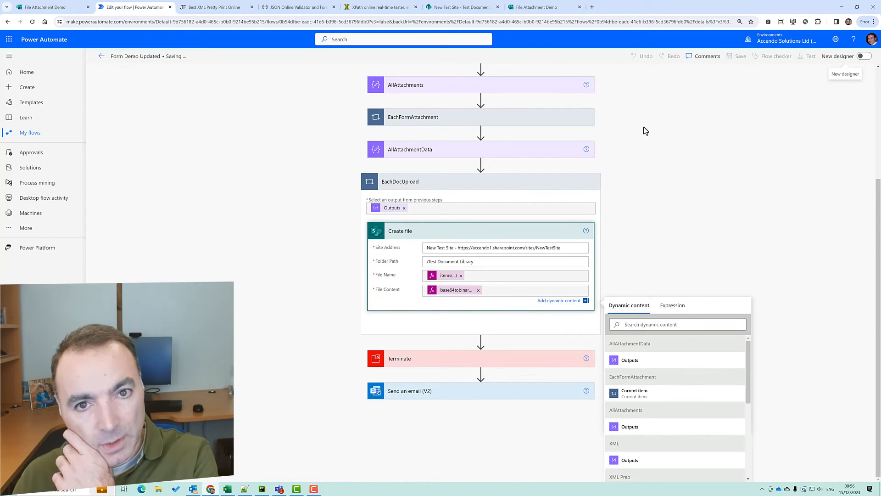
{"action": "left_click", "coordinate": [530, 7]}
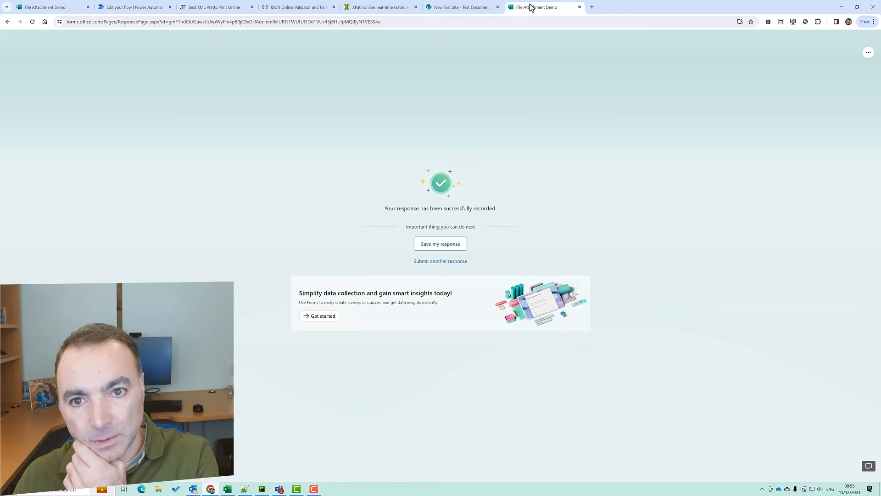
{"action": "left_click", "coordinate": [579, 7]}
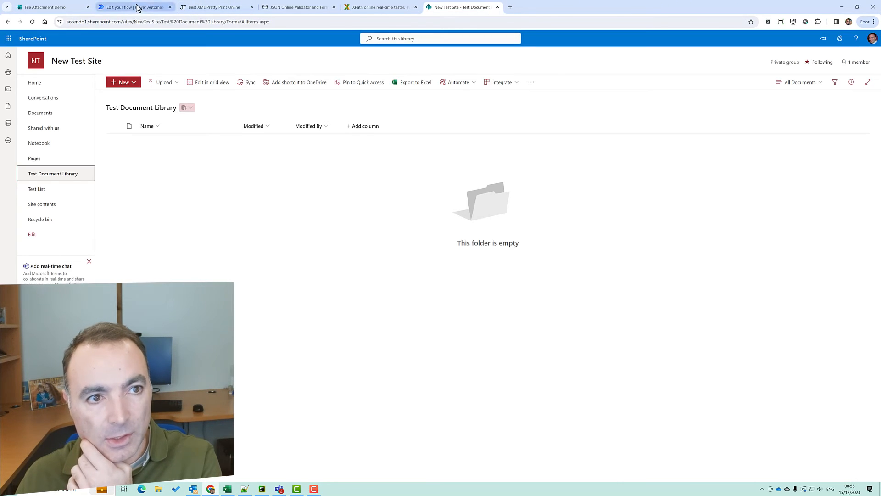
{"action": "left_click", "coordinate": [156, 6]}
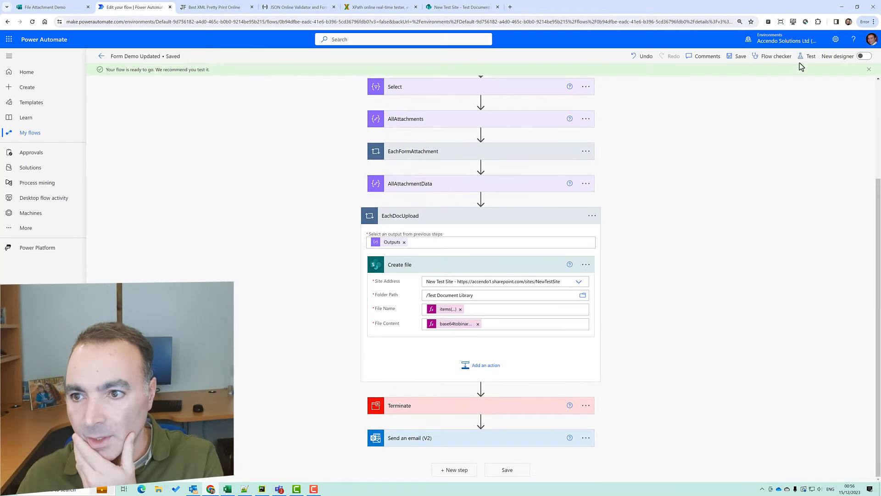
Rerun the flow test using the trigger from two minutes ago
{"action": "left_click", "coordinate": [808, 56]}
{"action": "left_click", "coordinate": [742, 123]}
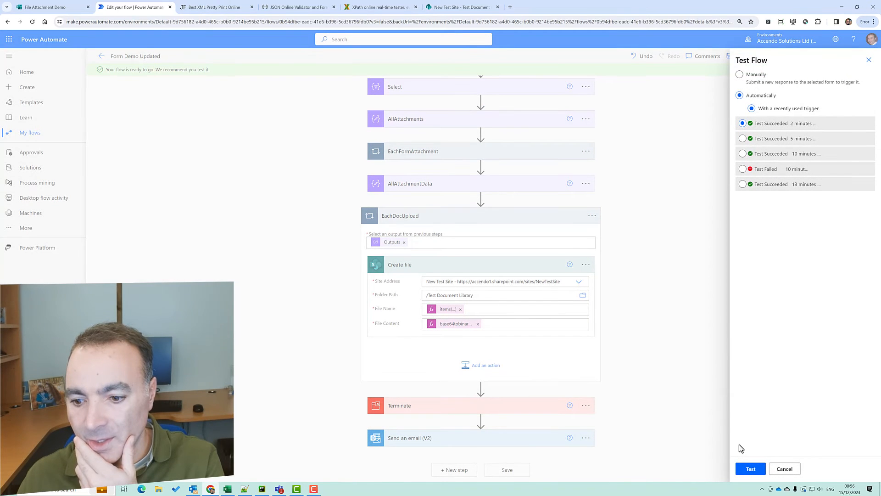
{"action": "left_click", "coordinate": [751, 469]}
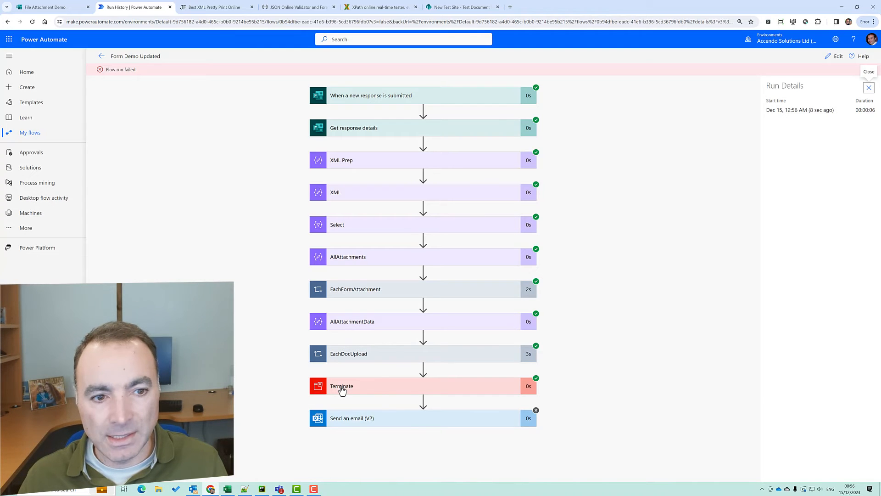
Check both EachDocUpload iterations in the test run results
{"action": "left_click", "coordinate": [383, 354]}
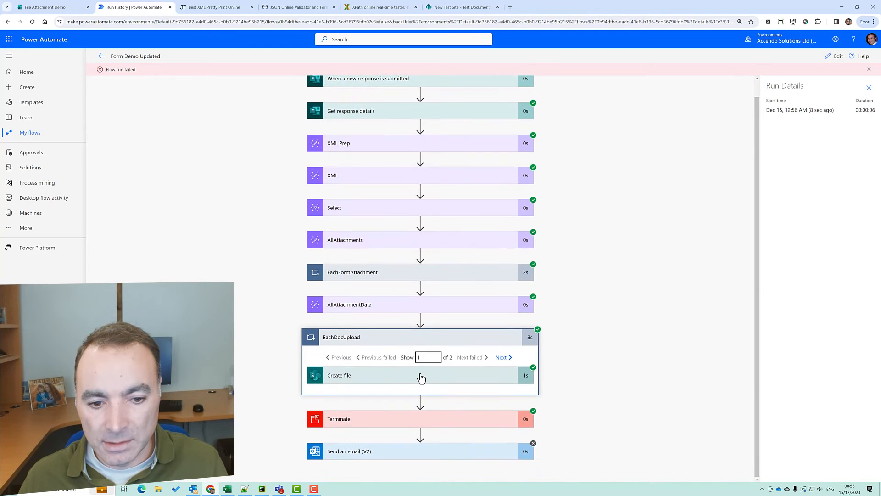
{"action": "left_click", "coordinate": [501, 357]}
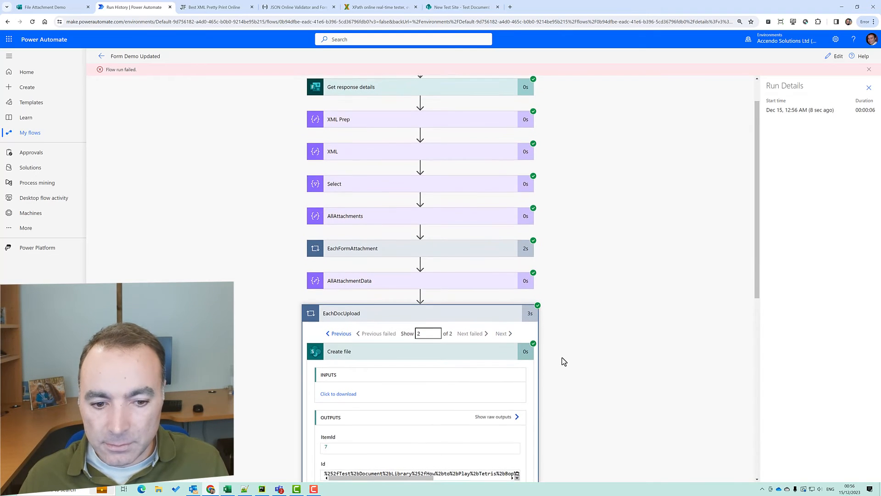
{"action": "scroll", "coordinate": [561, 357], "scroll_direction": "down", "scroll_amount": 3}
Refresh the SharePoint Test Document Library, view the first uploaded image, then edit the flow again
{"action": "left_click", "coordinate": [459, 7]}
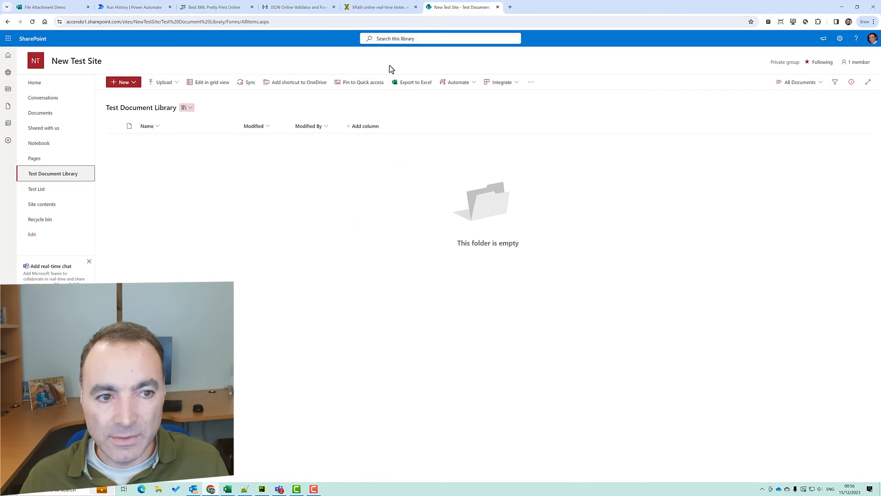
{"action": "left_click", "coordinate": [32, 22]}
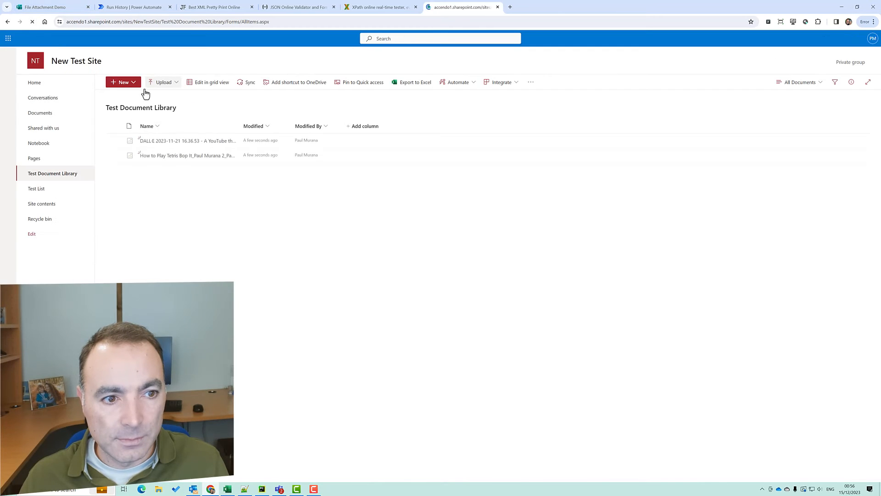
{"action": "left_click", "coordinate": [158, 140]}
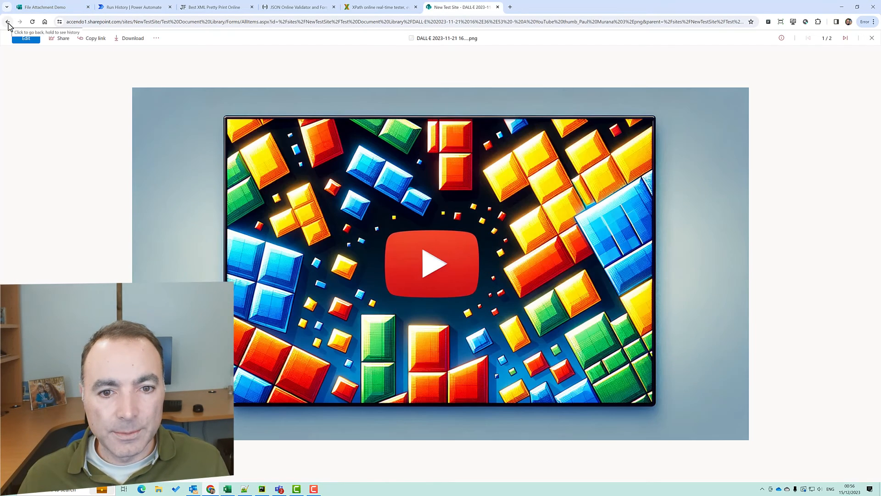
{"action": "left_click", "coordinate": [8, 22]}
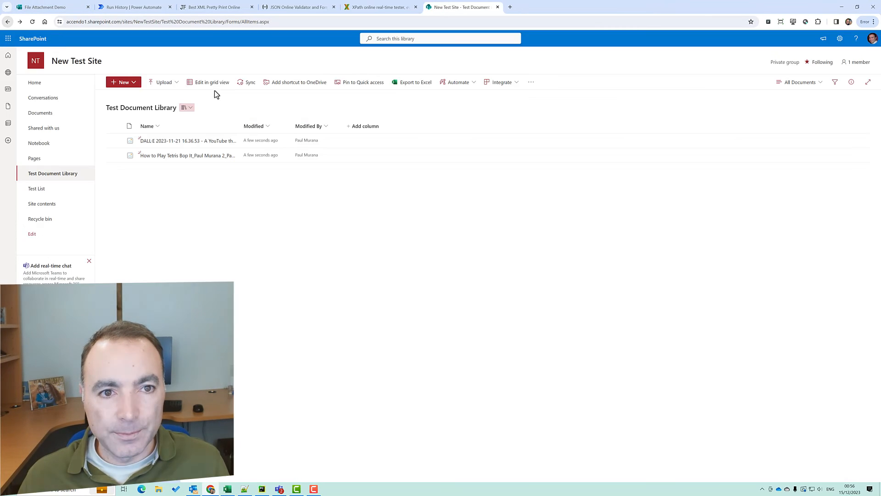
{"action": "left_click", "coordinate": [120, 8]}
{"action": "left_click", "coordinate": [836, 57]}
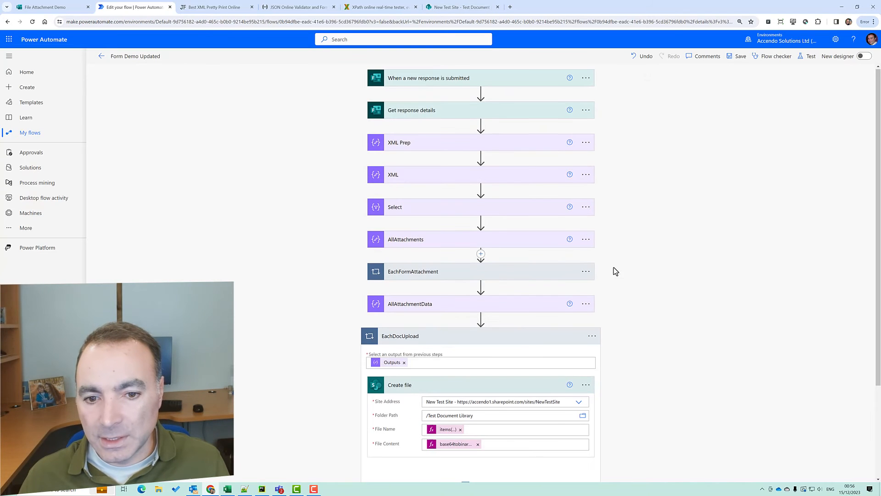
Set Terminate's status to Succeeded and move the EachDocUpload loop beneath Terminate
{"action": "scroll", "coordinate": [479, 345], "scroll_direction": "down", "scroll_amount": 3}
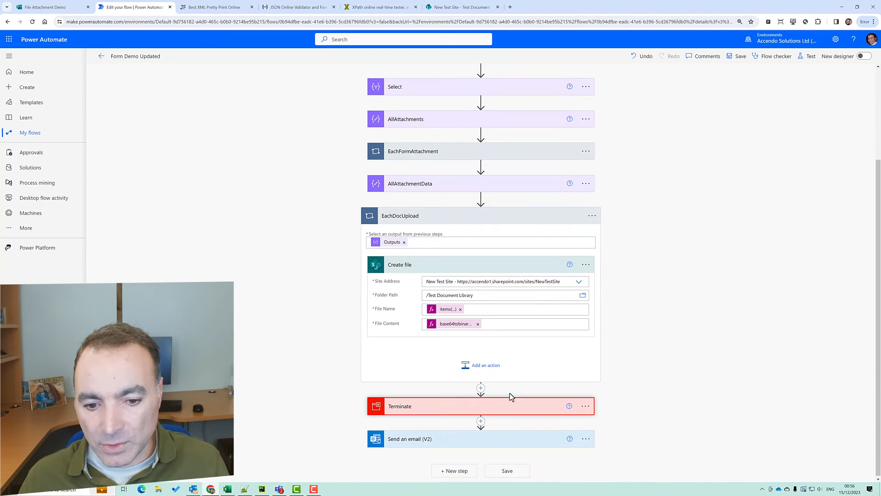
{"action": "left_click", "coordinate": [503, 408]}
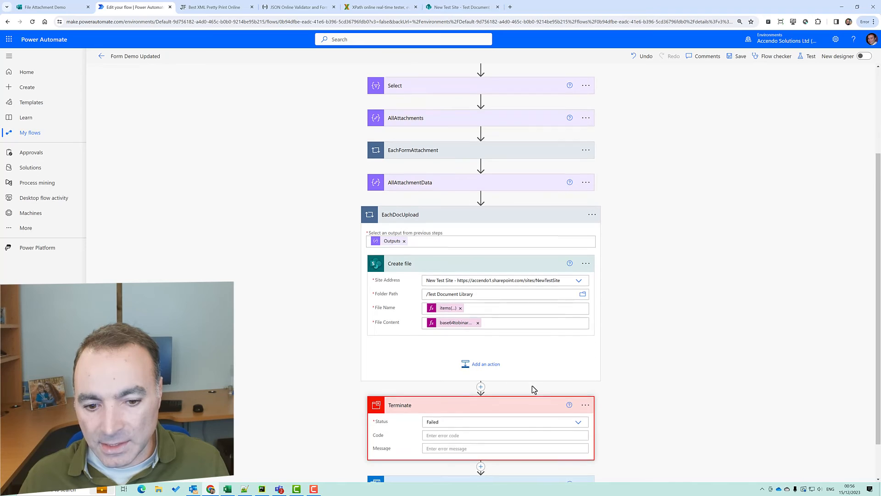
{"action": "scroll", "coordinate": [532, 386], "scroll_direction": "down", "scroll_amount": 1}
{"action": "left_click", "coordinate": [546, 375]}
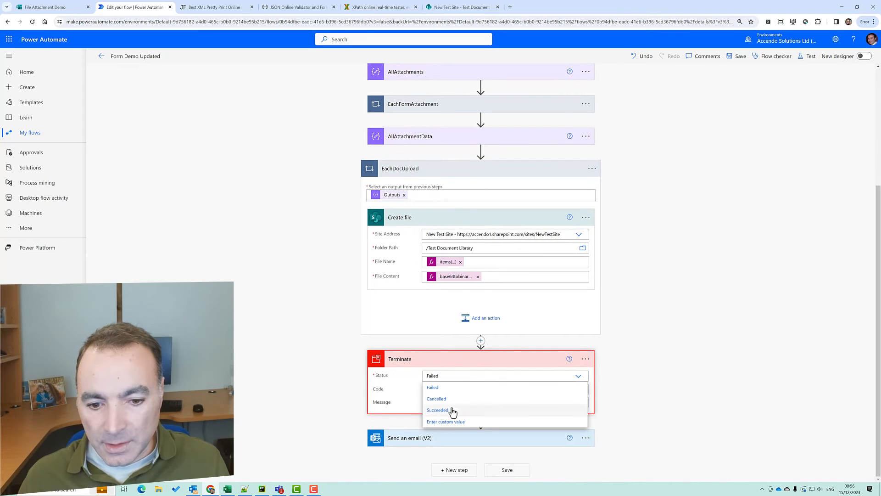
{"action": "left_click", "coordinate": [452, 410]}
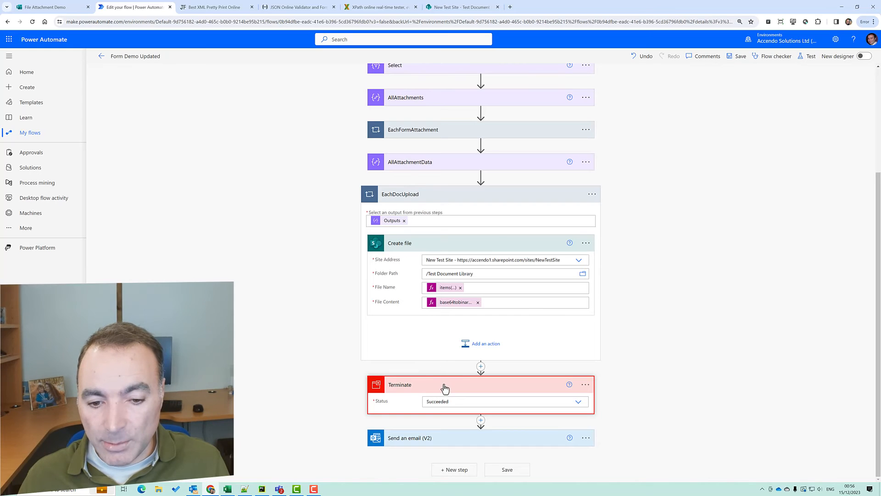
{"action": "mouse_move", "coordinate": [430, 389]}
{"action": "left_mouse_down"}
{"action": "mouse_move", "coordinate": [556, 259]}
{"action": "mouse_move", "coordinate": [446, 389]}
{"action": "left_mouse_up"}
{"action": "left_click_drag", "start_coordinate": [423, 194], "coordinate": [518, 432]}
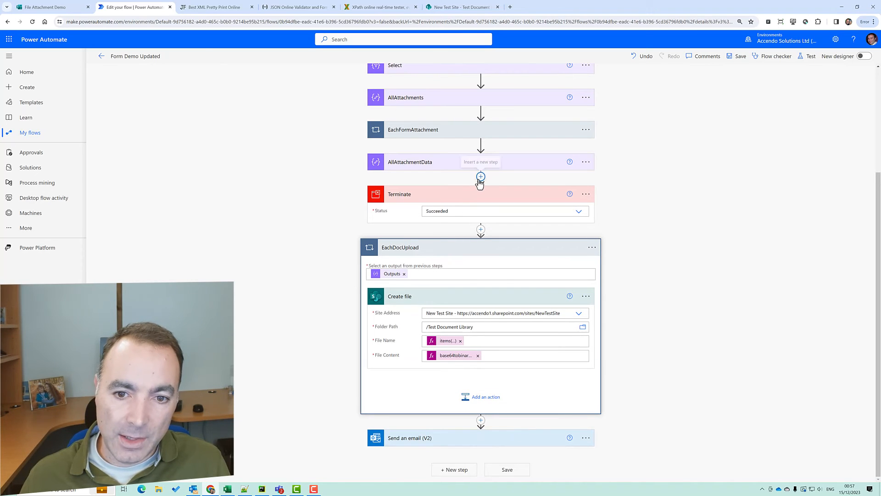
Insert a SharePoint Create item action after AllAttachmentData, before Terminate
{"action": "left_click", "coordinate": [480, 176]}
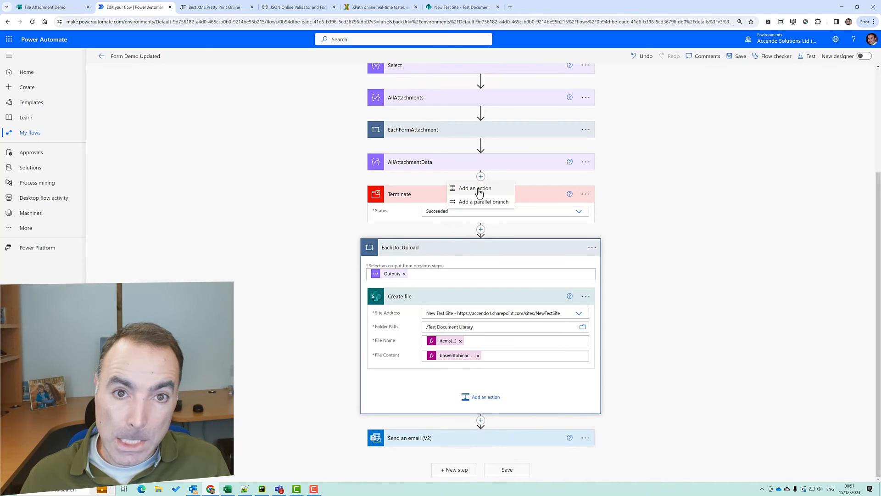
{"action": "left_click", "coordinate": [478, 189]}
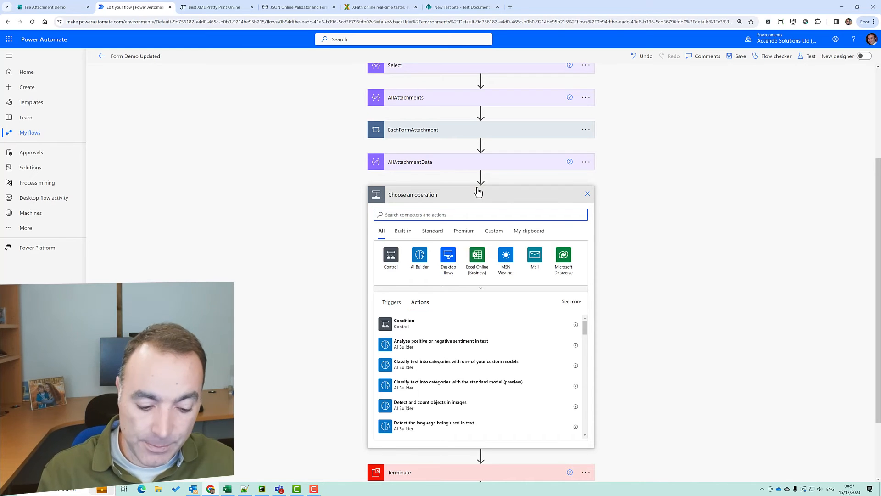
{"action": "type", "text": "cre"}
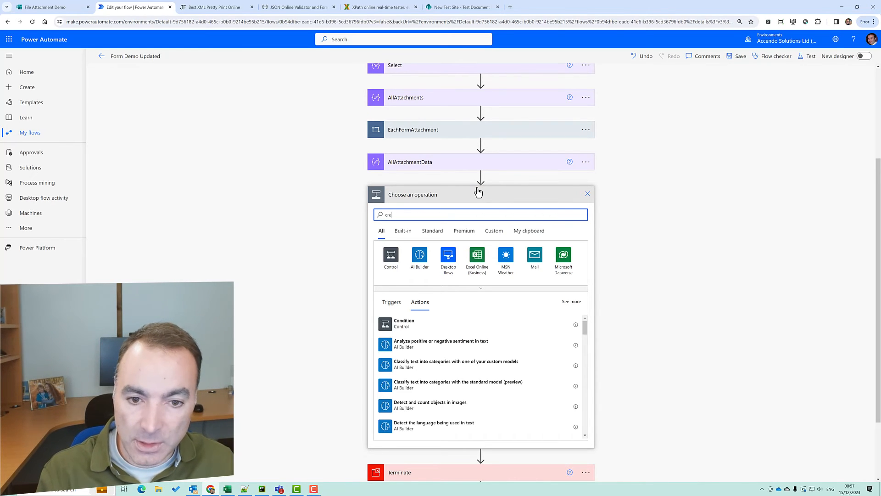
{"action": "type", "text": "ate ite"}
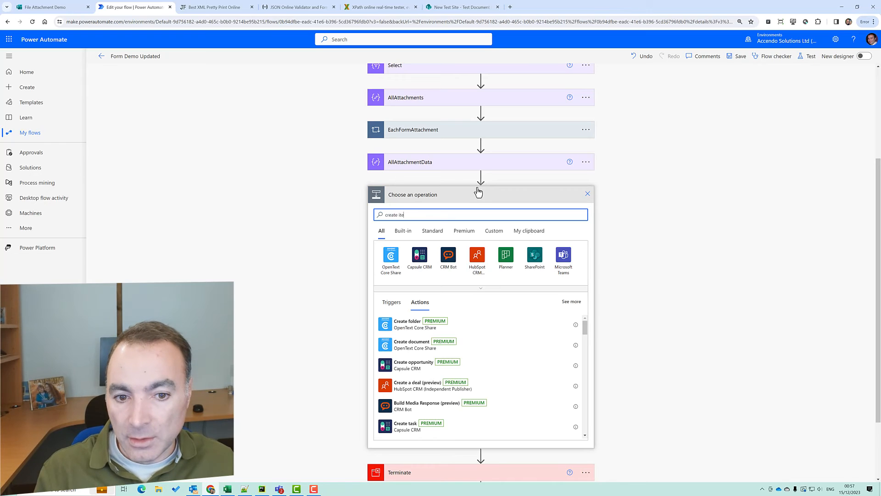
{"action": "type", "text": "m"}
{"action": "left_click", "coordinate": [426, 320]}
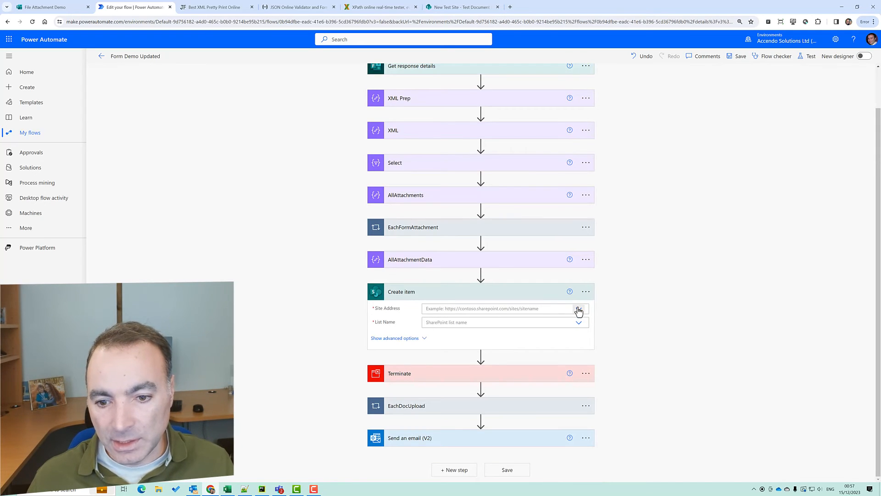
Target New Test Site's Test List, confirming the list in SharePoint
{"action": "left_click", "coordinate": [579, 309]}
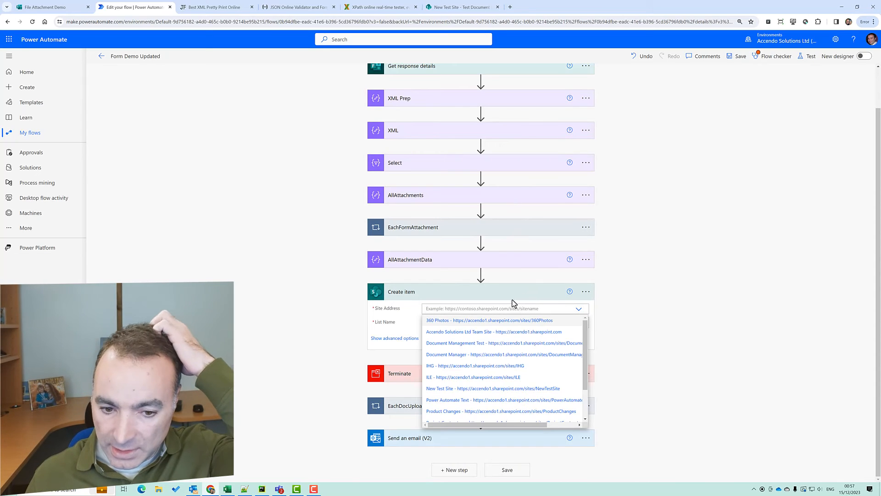
{"action": "left_click", "coordinate": [489, 389]}
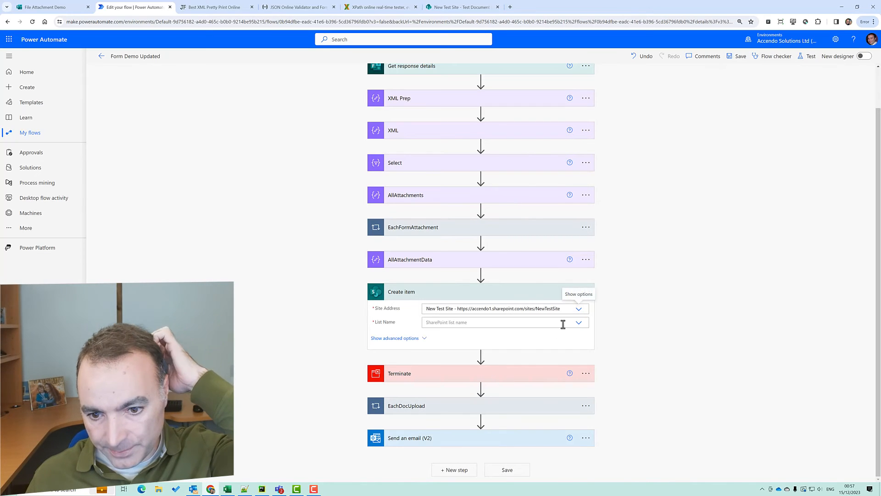
{"action": "left_click", "coordinate": [579, 322]}
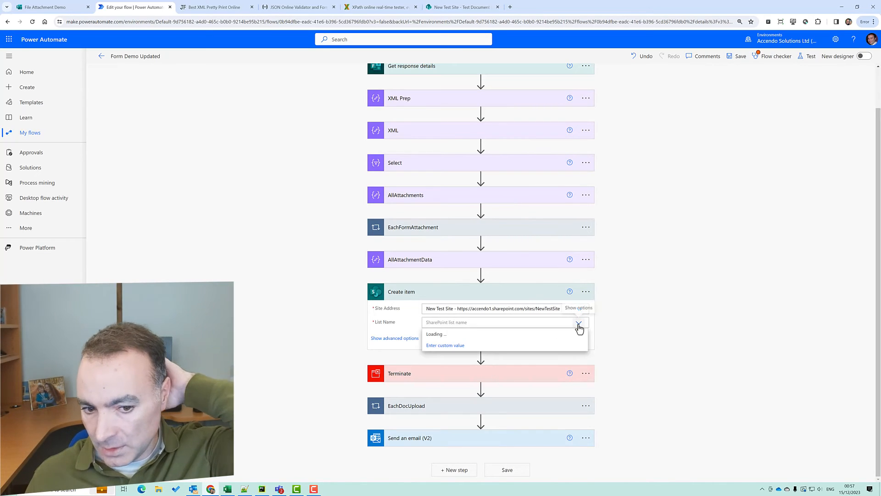
{"action": "left_click", "coordinate": [522, 337]}
{"action": "left_click", "coordinate": [459, 7]}
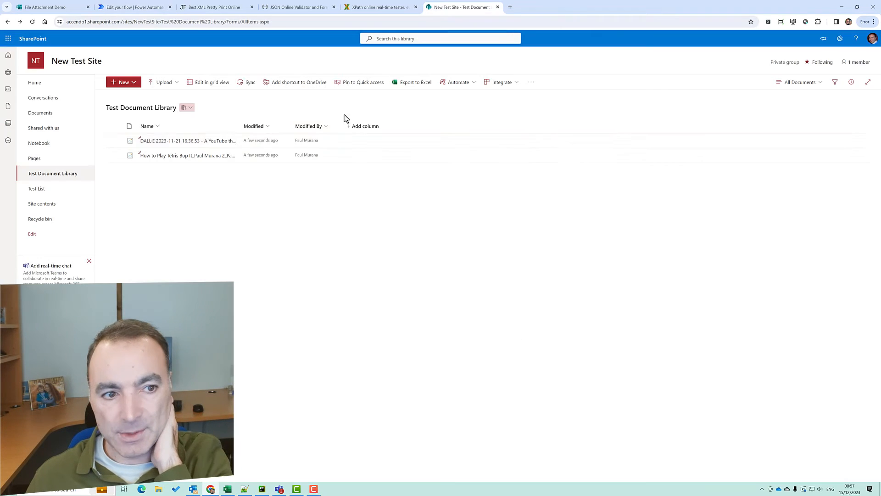
{"action": "left_click", "coordinate": [59, 189]}
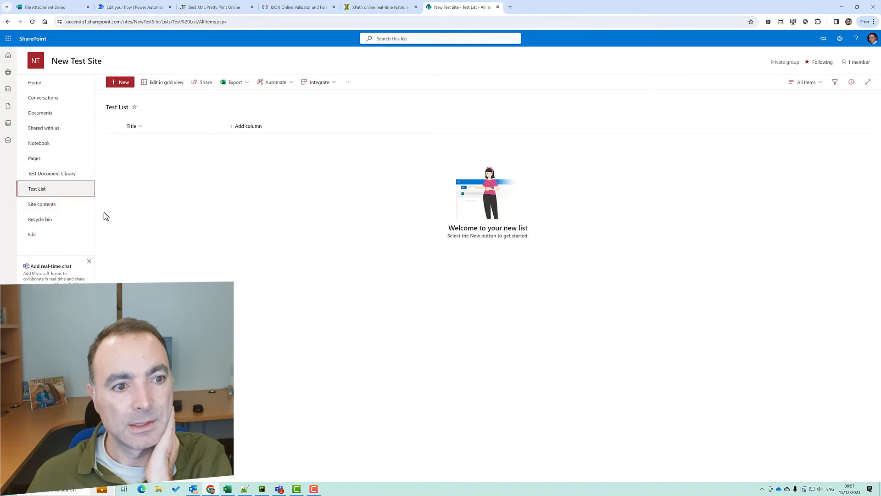
{"action": "left_click", "coordinate": [132, 7]}
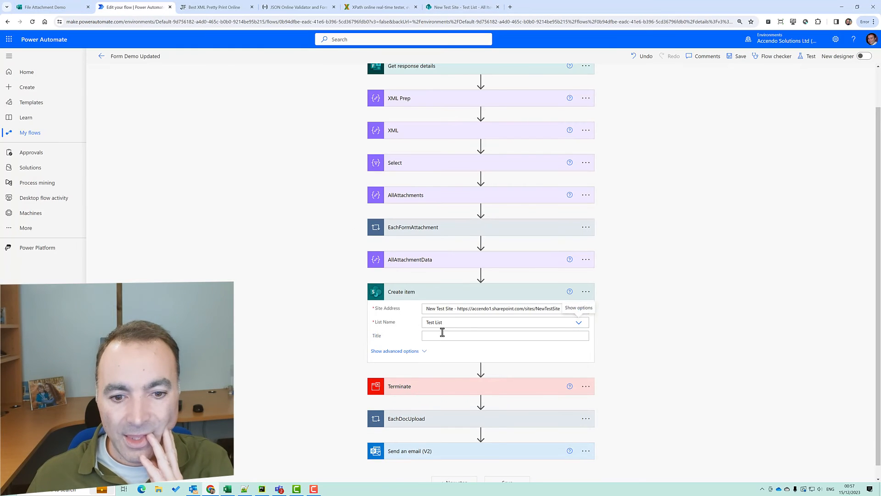
Fill the Title with the form's what-are-you-uploading answer
{"action": "left_click", "coordinate": [499, 335]}
{"action": "scroll", "coordinate": [794, 367], "scroll_direction": "down", "scroll_amount": 1}
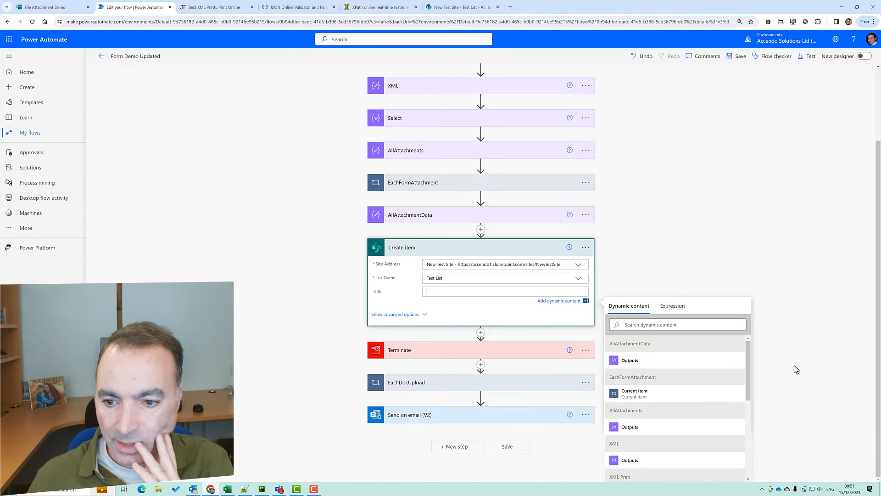
{"action": "left_click_drag", "start_coordinate": [747, 360], "coordinate": [741, 426]}
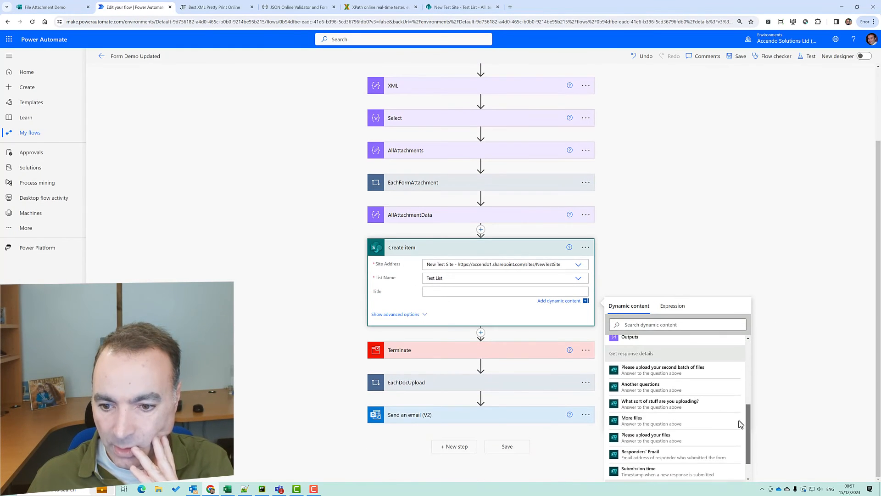
{"action": "scroll", "coordinate": [739, 427], "scroll_direction": "down", "scroll_amount": 1}
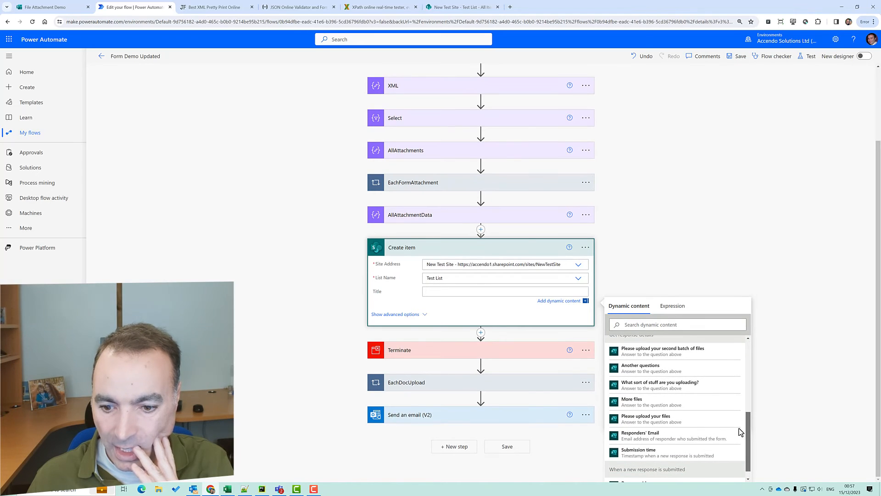
{"action": "left_click", "coordinate": [665, 386]}
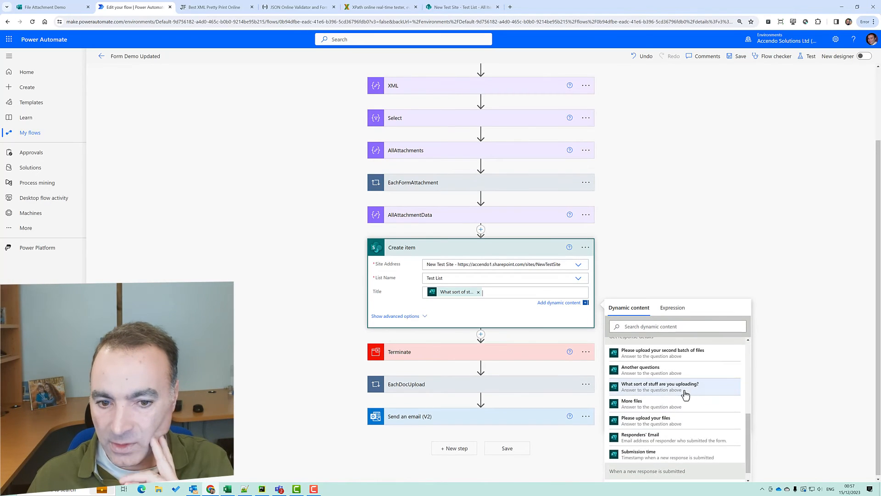
{"action": "left_click", "coordinate": [480, 335]}
{"action": "left_click", "coordinate": [481, 344]}
{"action": "left_click", "coordinate": [481, 356]}
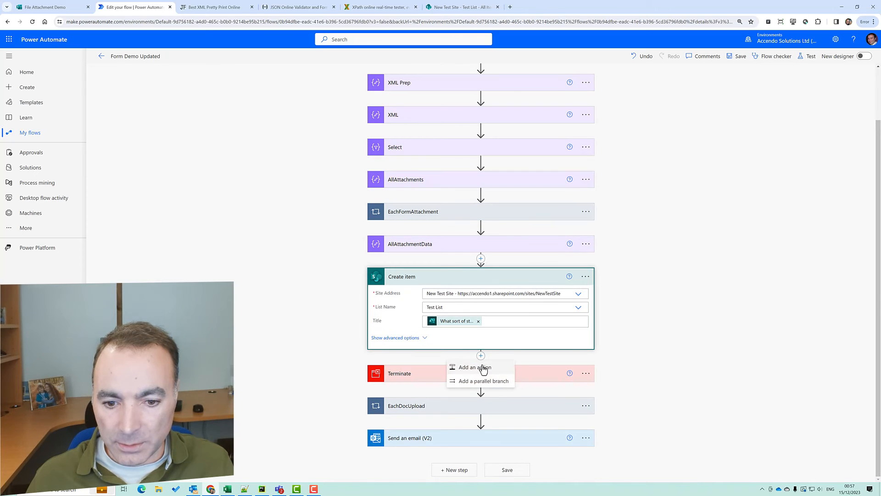
Add an Apply to each loop after Create item, named EachListItemAttachment
{"action": "left_click", "coordinate": [480, 365]}
{"action": "type", "text": "each"}
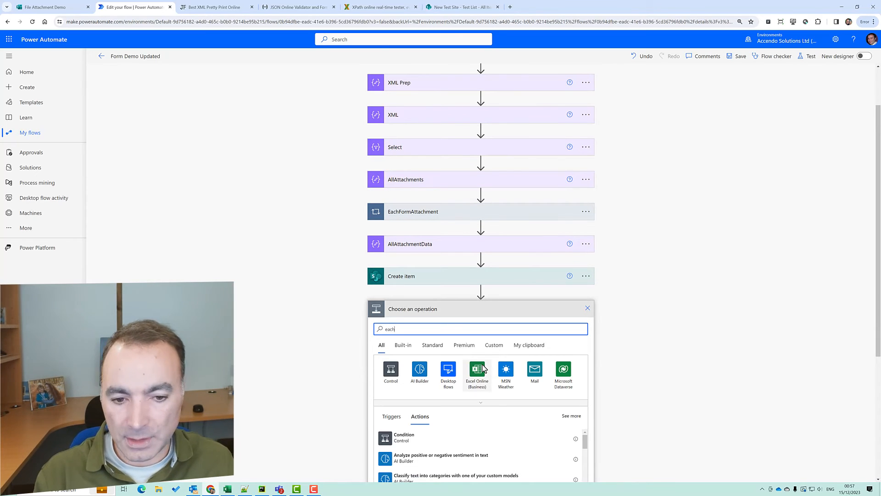
{"action": "scroll", "coordinate": [673, 379], "scroll_direction": "down", "scroll_amount": 2}
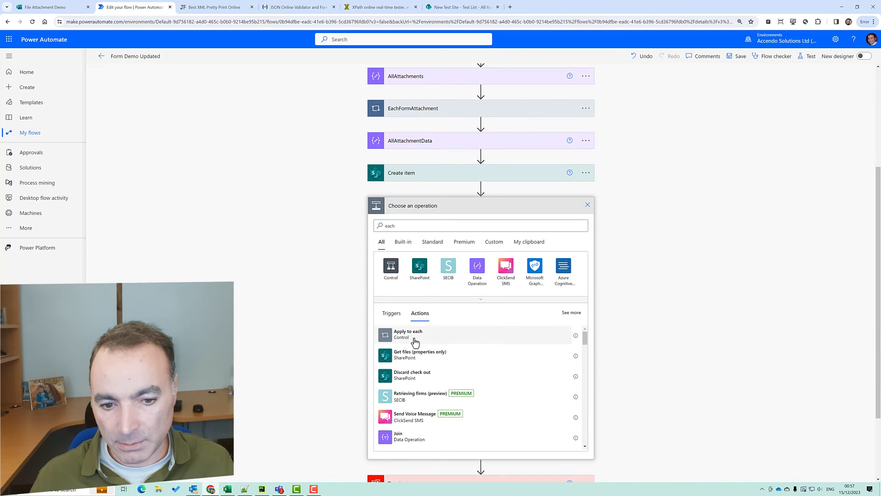
{"action": "left_click", "coordinate": [408, 334]}
{"action": "left_click", "coordinate": [586, 273]}
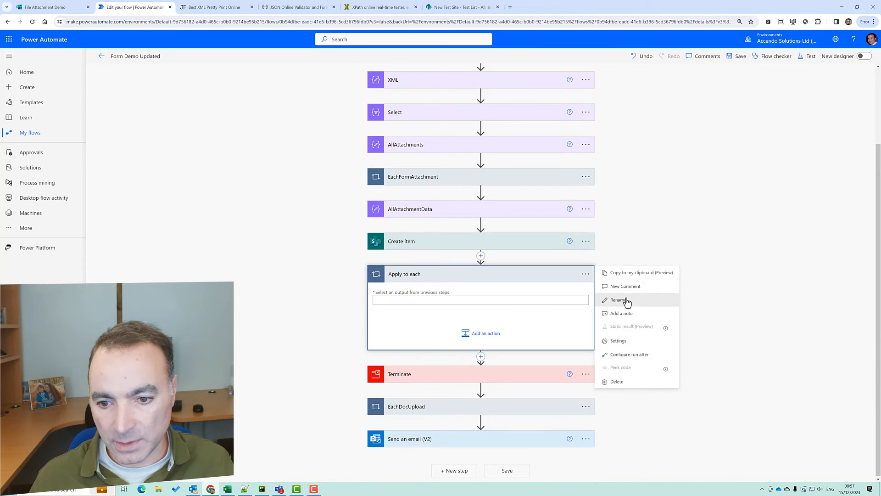
{"action": "left_click", "coordinate": [625, 297]}
{"action": "type", "text": "Each"}
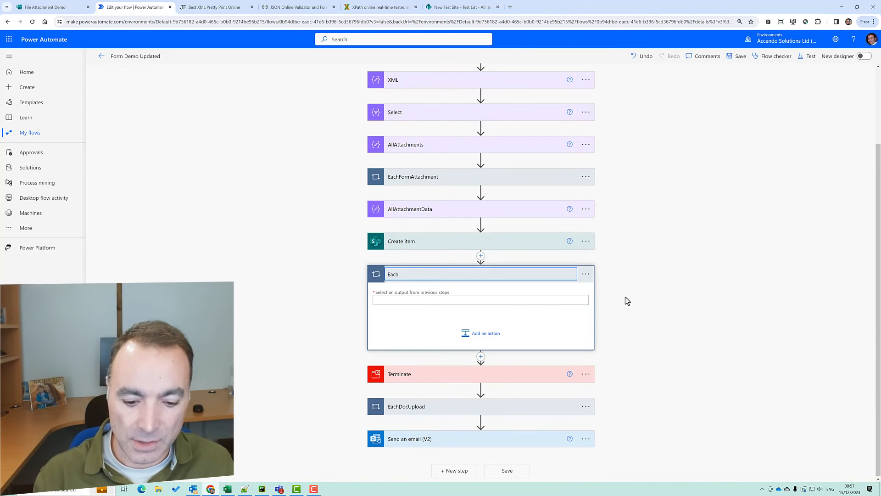
{"action": "type", "text": "ListItem"}
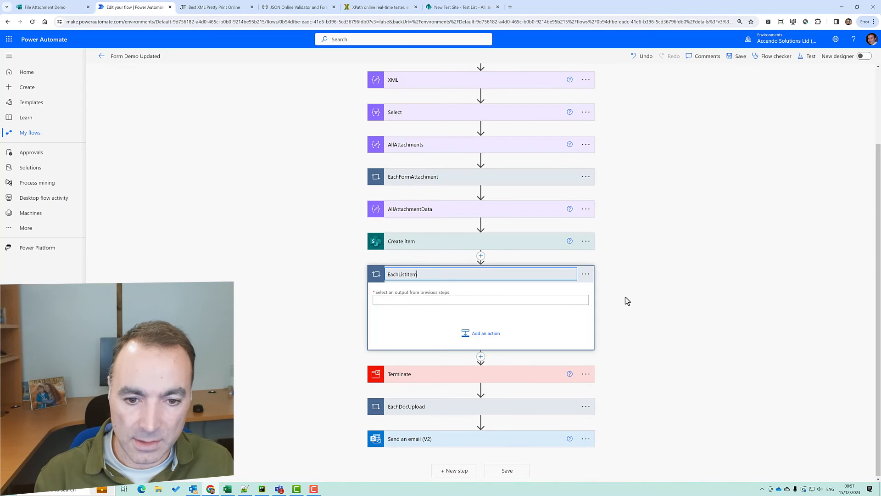
{"action": "type", "text": "Attachment"}
{"action": "key", "text": "Return"}
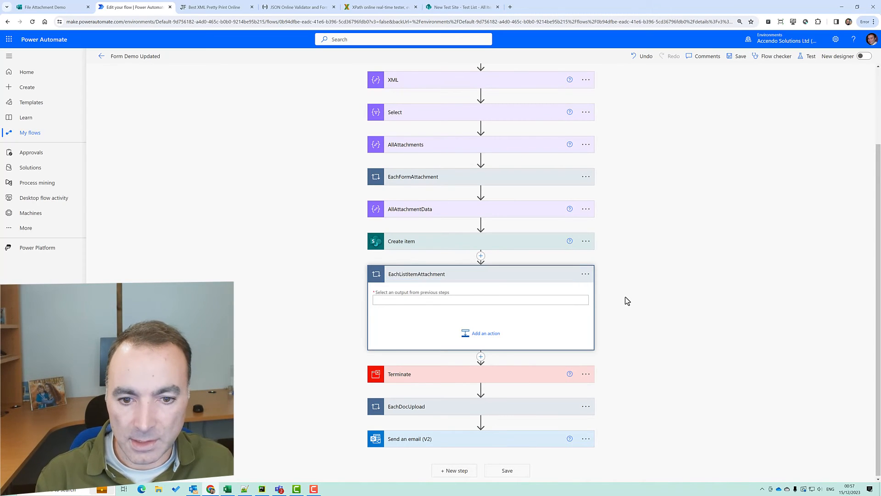
Make the loop iterate over Current item and begin adding an action inside it
{"action": "left_click", "coordinate": [563, 304]}
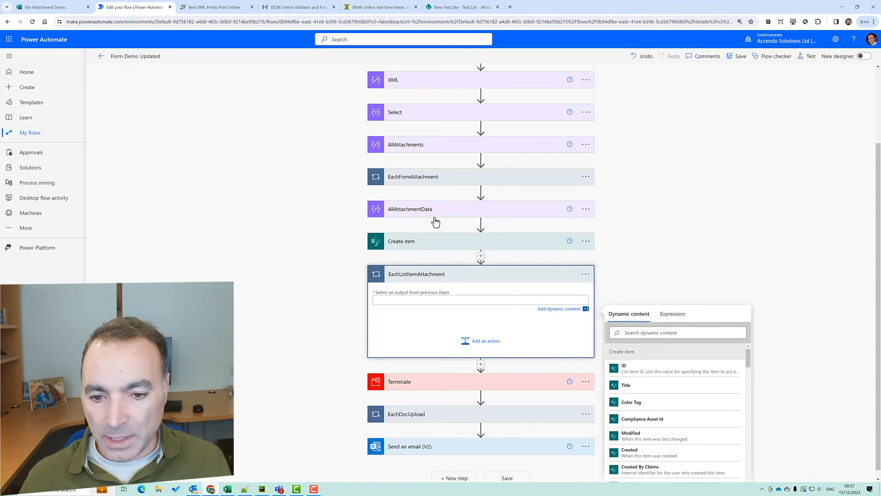
{"action": "scroll", "coordinate": [879, 326], "scroll_direction": "down", "scroll_amount": 1}
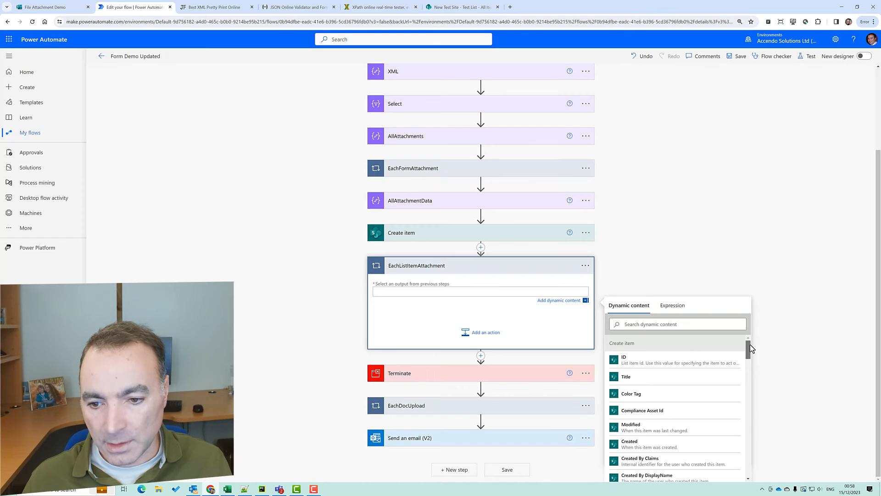
{"action": "left_click_drag", "start_coordinate": [748, 350], "coordinate": [748, 436]}
{"action": "left_click", "coordinate": [676, 389]}
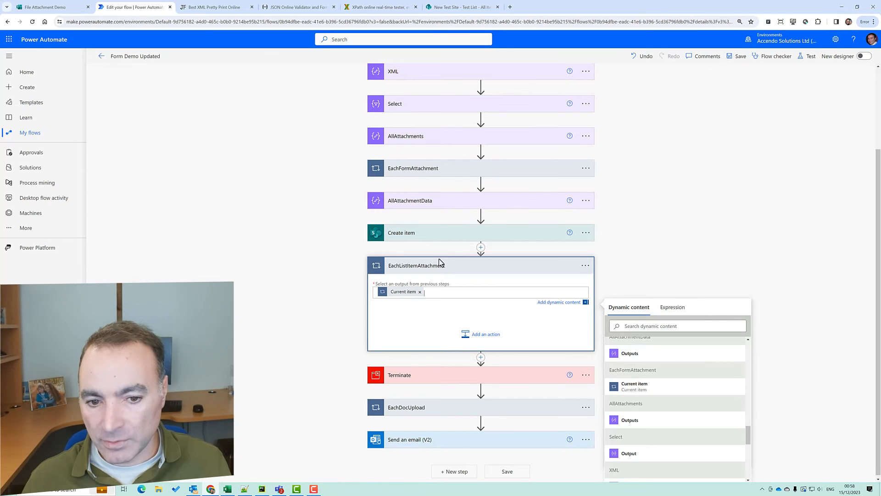
{"action": "left_click", "coordinate": [488, 338]}
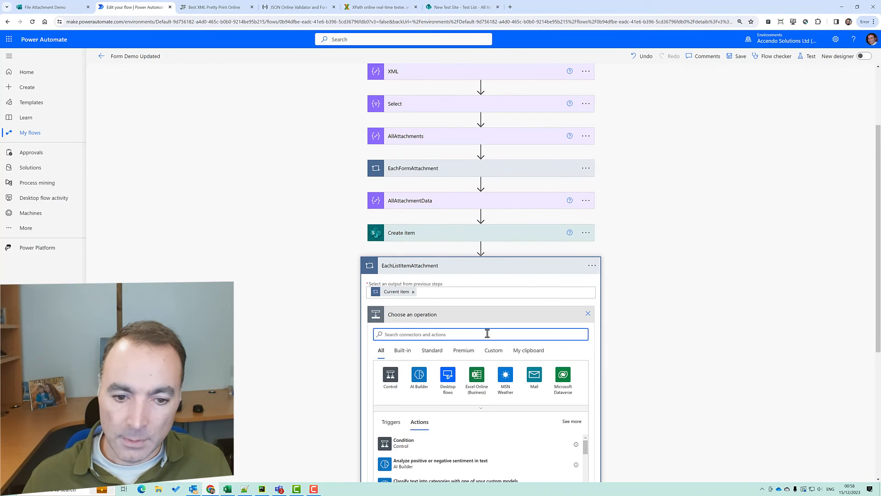
Add a SharePoint Add attachment action targeting New Test Site's Test List
{"action": "type", "text": "attach"}
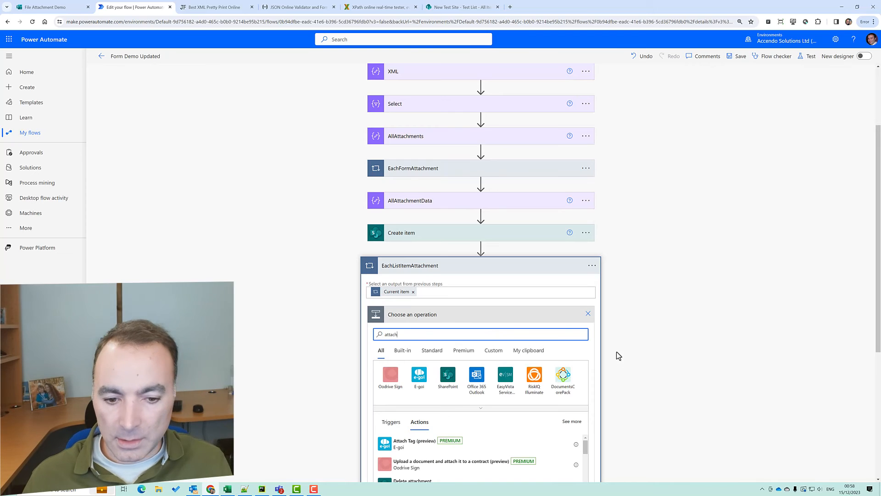
{"action": "scroll", "coordinate": [698, 358], "scroll_direction": "down", "scroll_amount": 2}
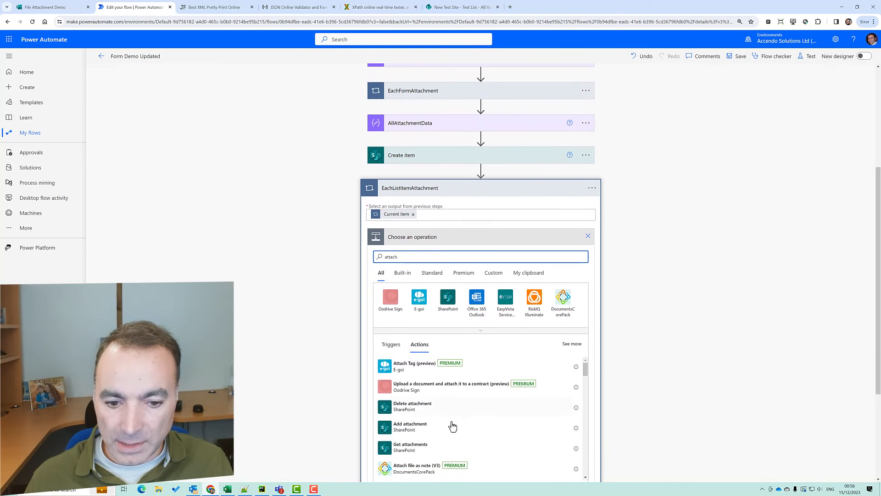
{"action": "left_click", "coordinate": [457, 420]}
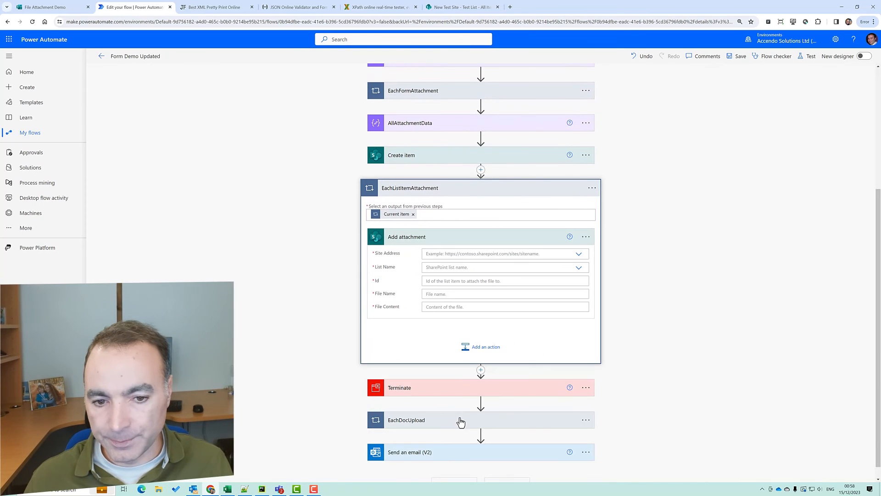
{"action": "left_click", "coordinate": [583, 259]}
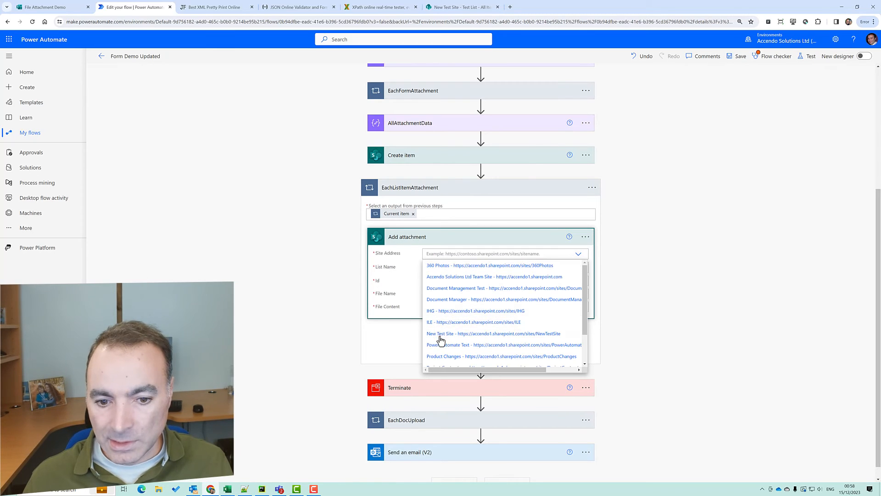
{"action": "left_click", "coordinate": [440, 338]}
{"action": "left_click", "coordinate": [572, 270]}
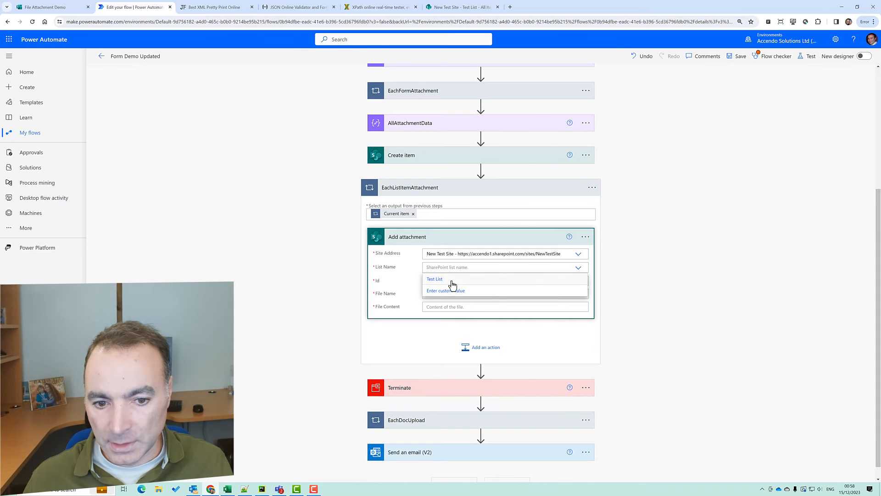
{"action": "left_click", "coordinate": [472, 280]}
Set Id to the created item's ID and File Name to Current item
{"action": "left_click", "coordinate": [474, 281]}
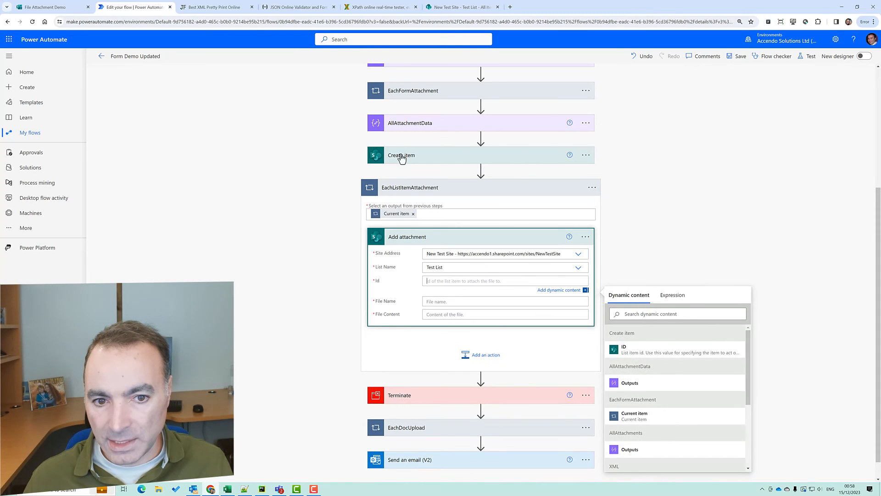
{"action": "left_click", "coordinate": [636, 350]}
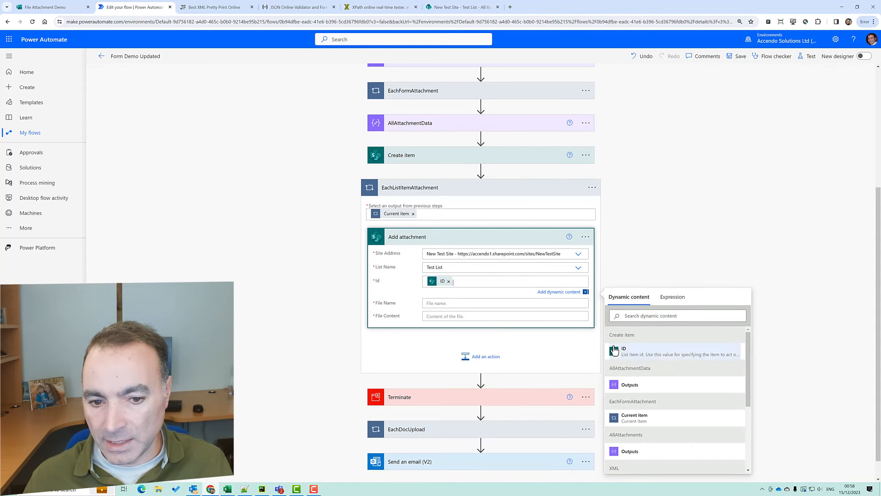
{"action": "left_click", "coordinate": [457, 306]}
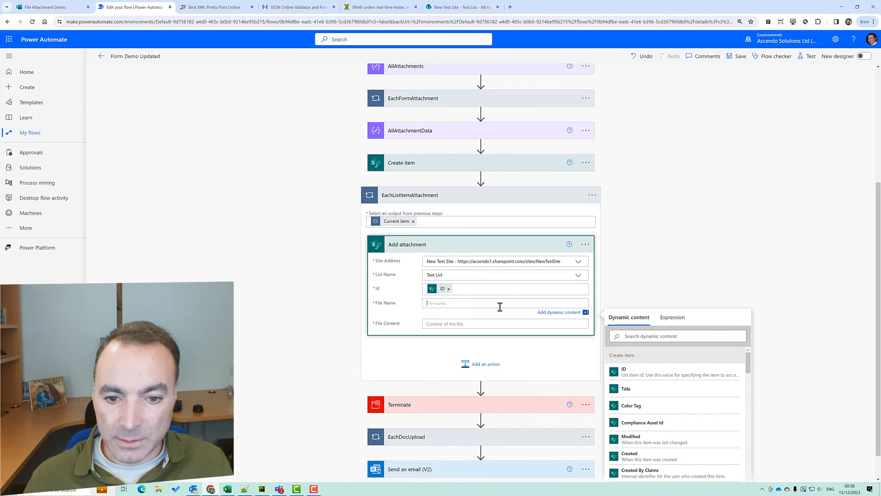
{"action": "scroll", "coordinate": [829, 343], "scroll_direction": "down", "scroll_amount": 1}
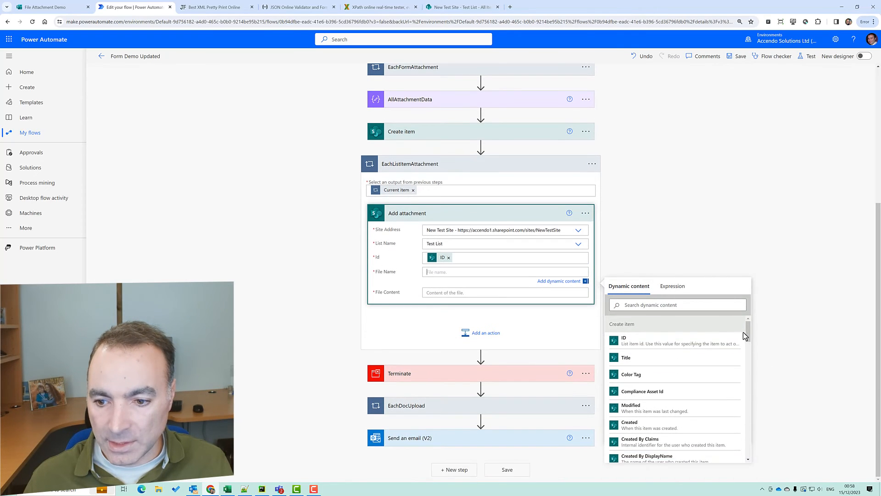
{"action": "left_click_drag", "start_coordinate": [743, 333], "coordinate": [748, 450]}
{"action": "left_click", "coordinate": [714, 456]}
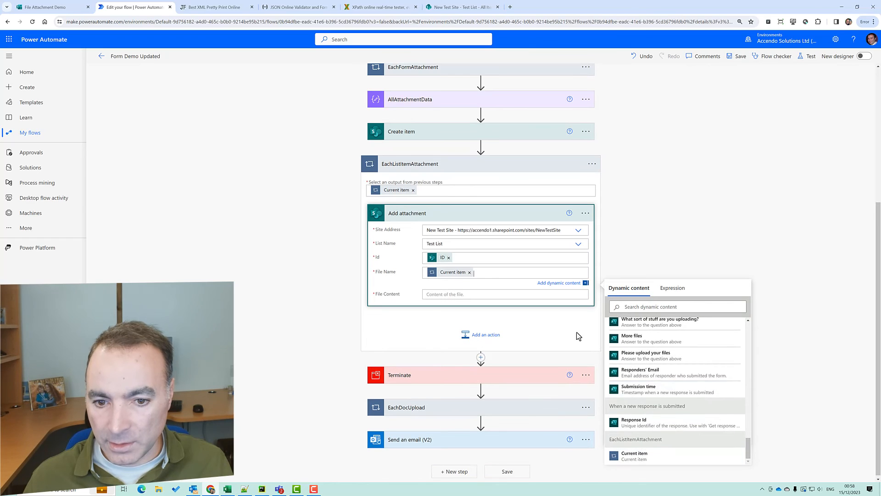
Peek the Add attachment code to copy the displayName expression, then clear File Name
{"action": "left_click", "coordinate": [586, 214]}
{"action": "left_click", "coordinate": [638, 306]}
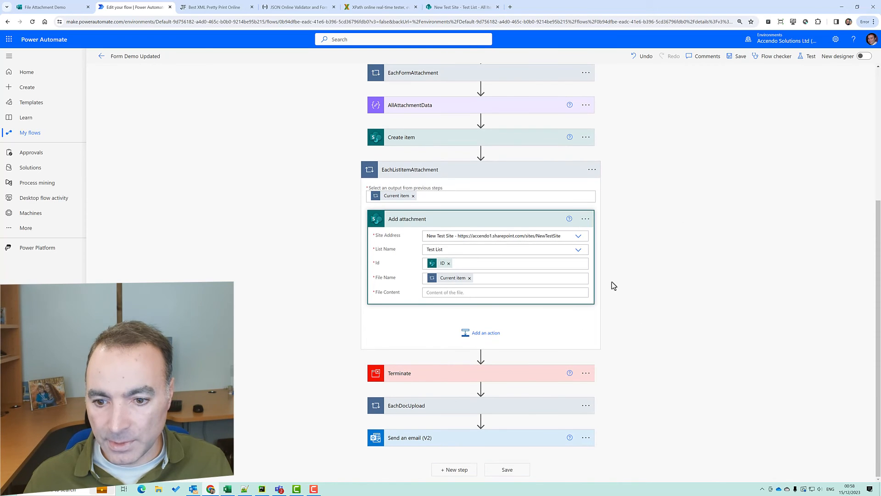
{"action": "left_click", "coordinate": [586, 219]}
{"action": "left_click", "coordinate": [621, 313]}
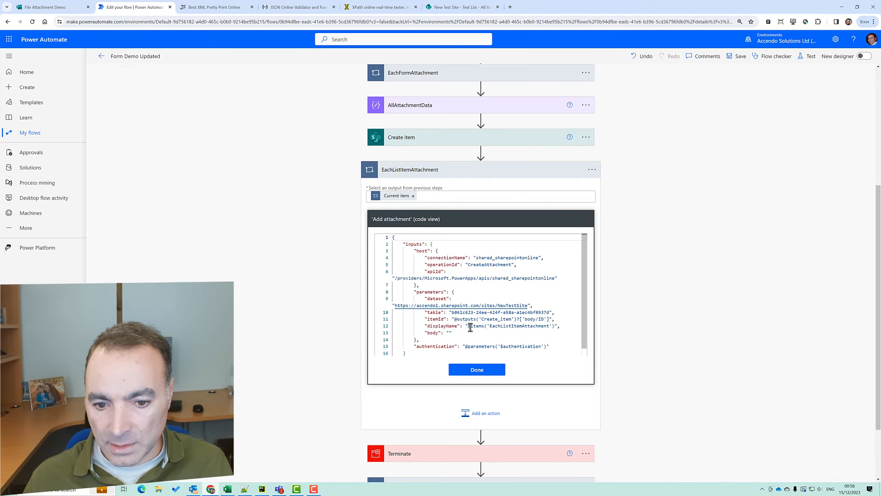
{"action": "left_click_drag", "start_coordinate": [470, 326], "coordinate": [545, 325]}
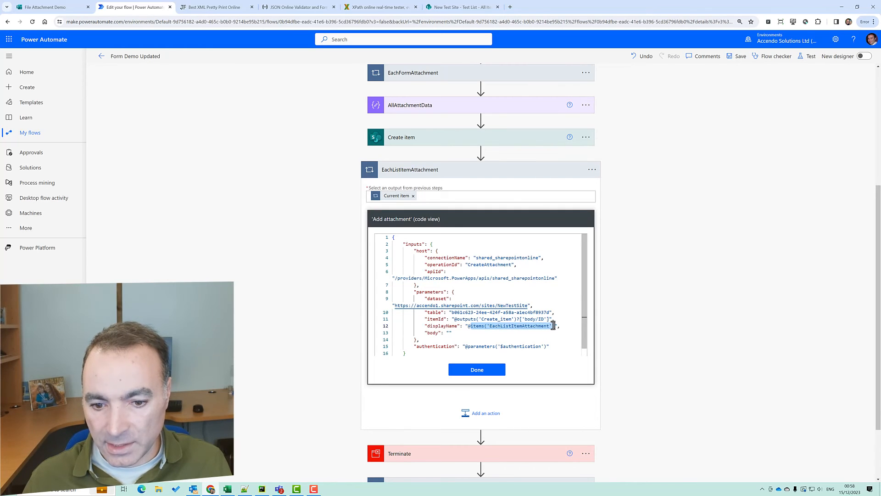
{"action": "left_click", "coordinate": [496, 369]}
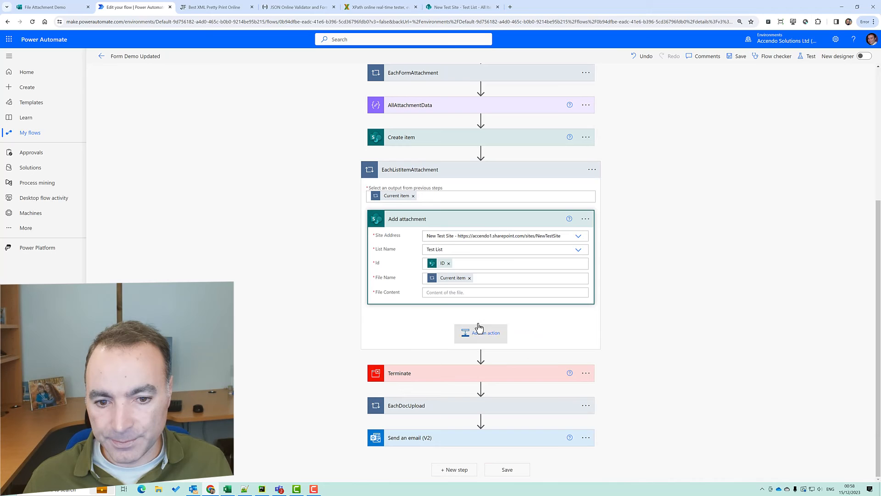
{"action": "left_click", "coordinate": [472, 279]}
Set File Name to the EachListItemAttachment item's Name expression
{"action": "left_click", "coordinate": [666, 301]}
{"action": "type", "text": "items('EachListItemAttachment')[]"}
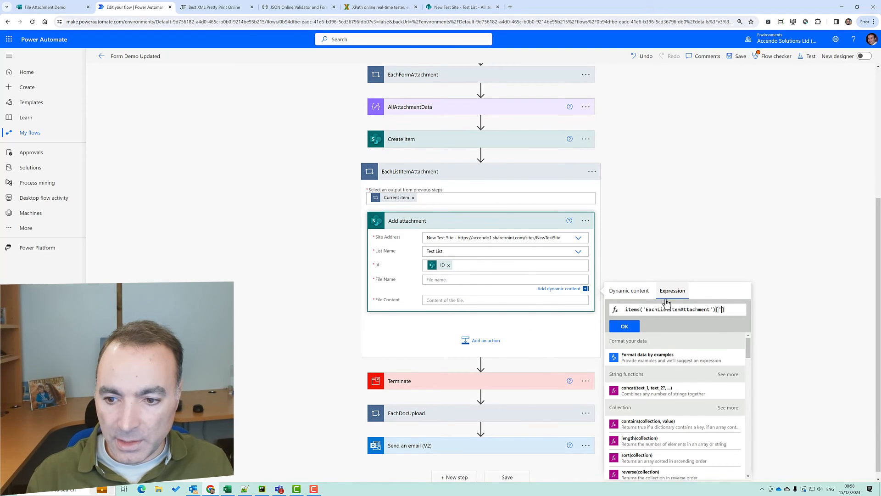
{"action": "type", "text": "'Name"}
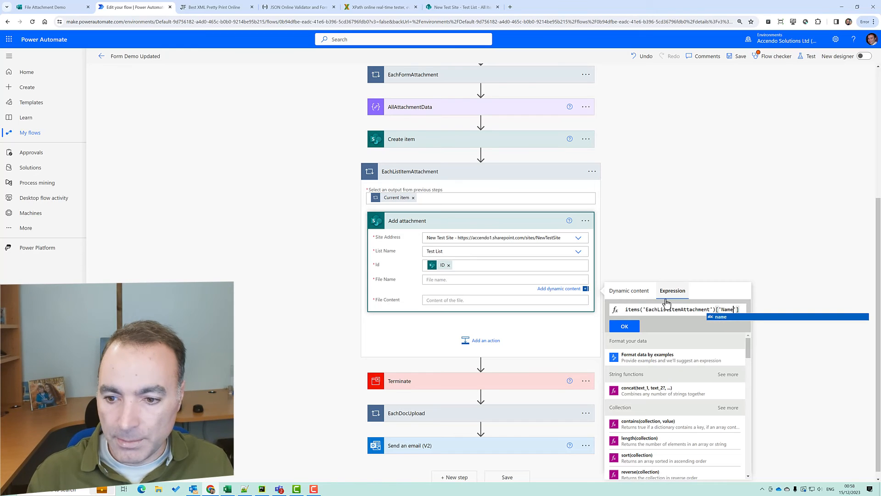
{"action": "left_click", "coordinate": [625, 327]}
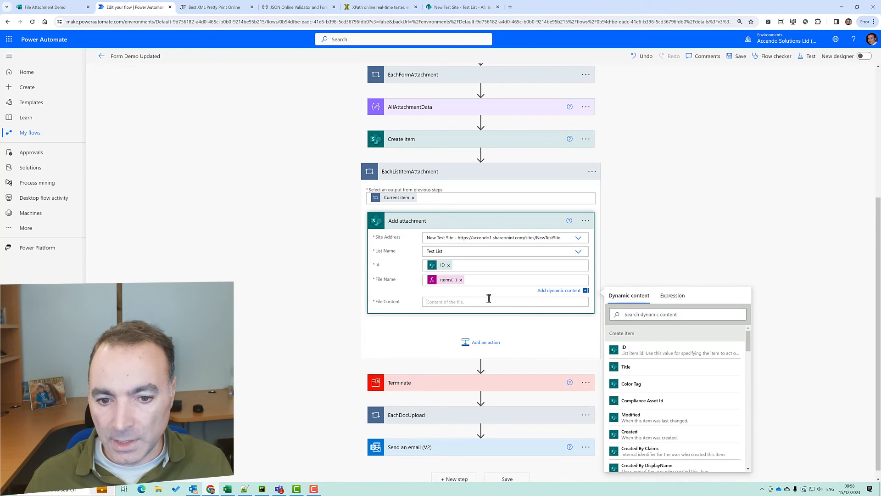
Start File Content as base64tobinary(items('EachListItemAttachment')['ContentBytes'] with ContentBytes copied from notes
{"action": "left_click", "coordinate": [671, 317]}
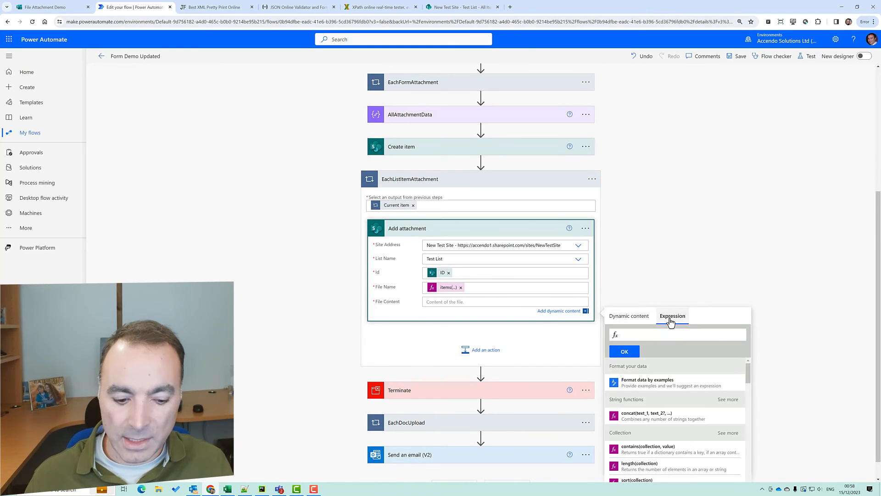
{"action": "type", "text": "base64tobinary("}
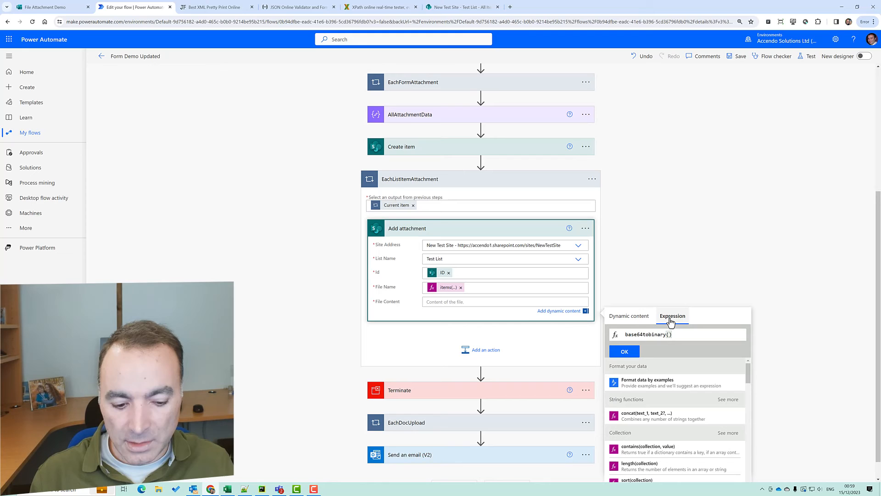
{"action": "type", "text": "items('EachListItemAttachment')"}
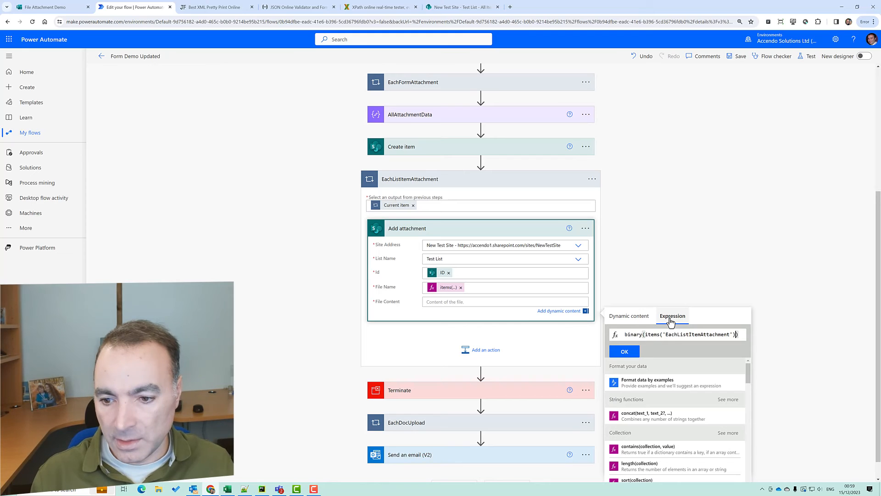
{"action": "type", "text": "['"}
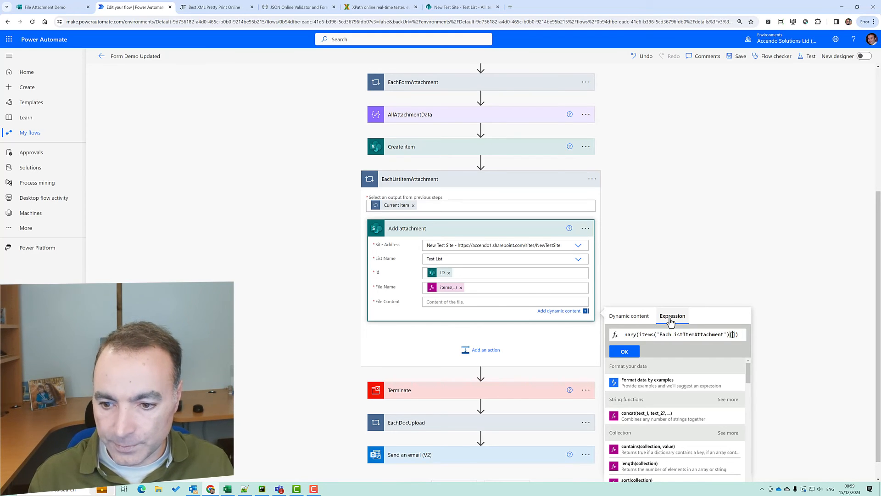
{"action": "key", "text": "alt+Tab"}
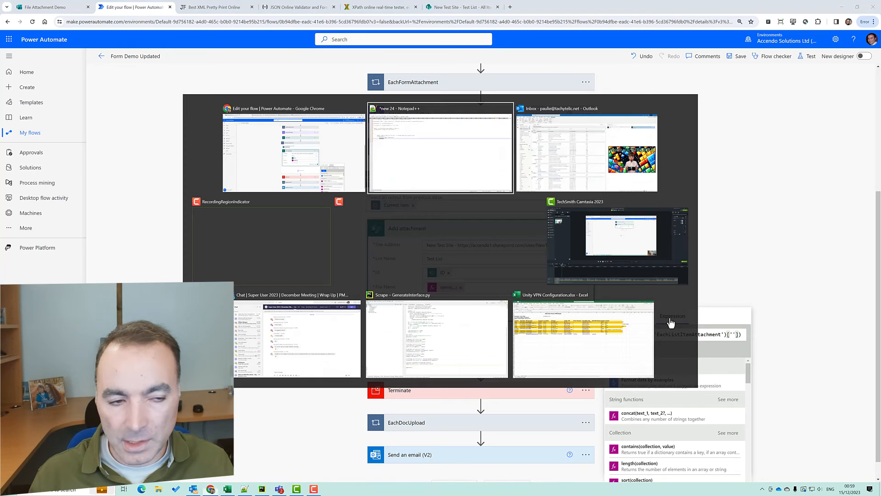
{"action": "double_click", "coordinate": [82, 140]}
{"action": "key", "text": "ctrl+c"}
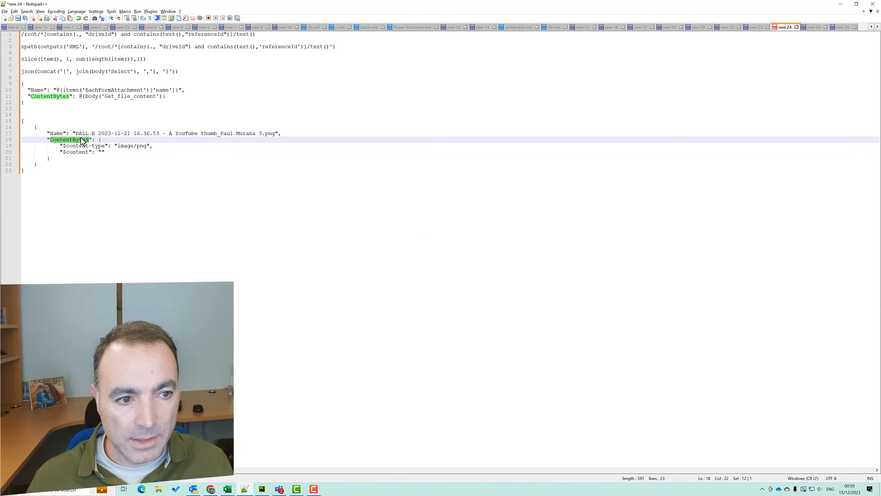
{"action": "key", "text": "alt+Tab"}
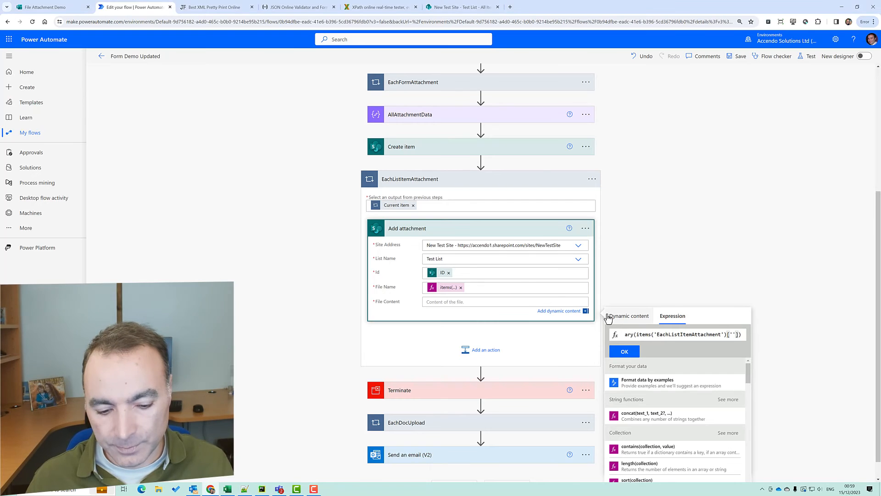
{"action": "key", "text": "ctrl+v"}
Finish the expression with ['$content'], correcting the typo, and commit File Content
{"action": "key", "text": "Right"}
{"action": "key", "text": "Right"}
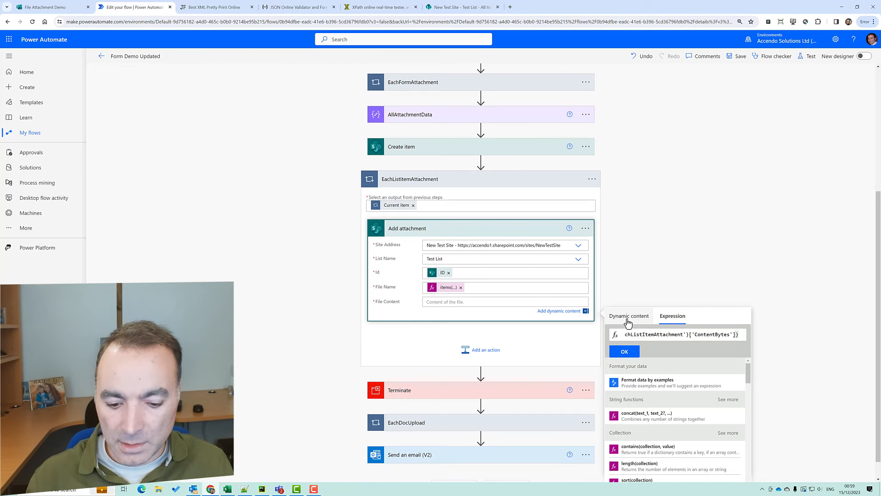
{"action": "type", "text": "['"}
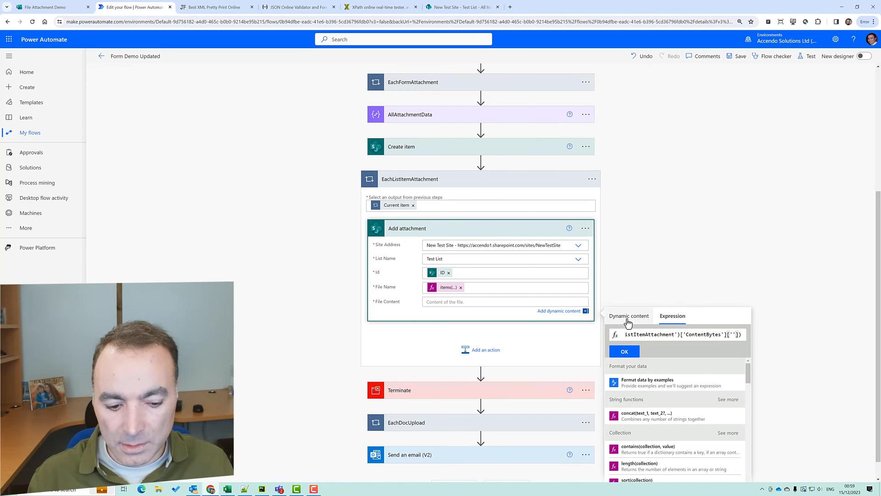
{"action": "type", "text": "$contwnt"}
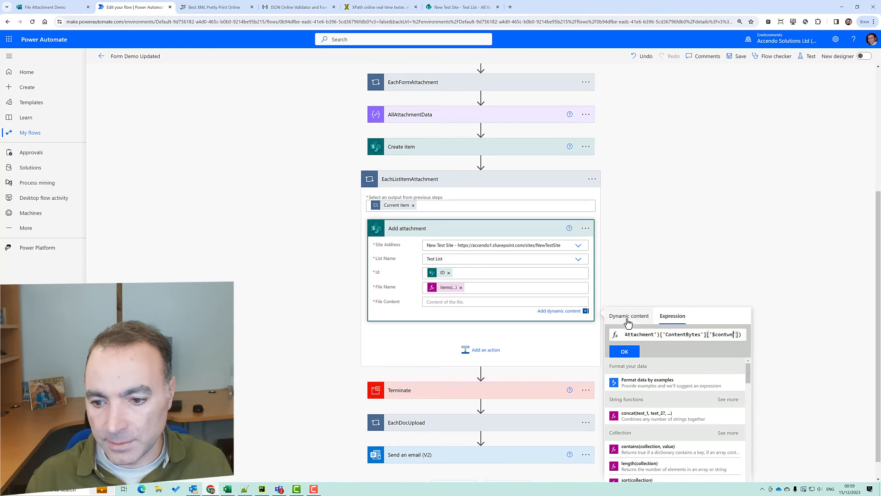
{"action": "key", "text": "BackSpace"}
{"action": "key", "text": "BackSpace"}
{"action": "type", "text": "en"}
{"action": "key", "text": "alt+Tab"}
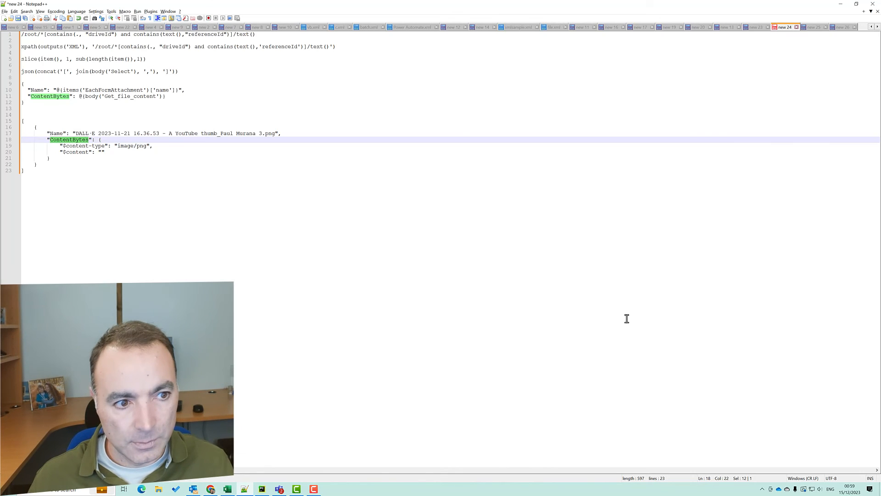
{"action": "key", "text": "alt+Tab"}
{"action": "type", "text": "t"}
{"action": "left_click", "coordinate": [638, 356]}
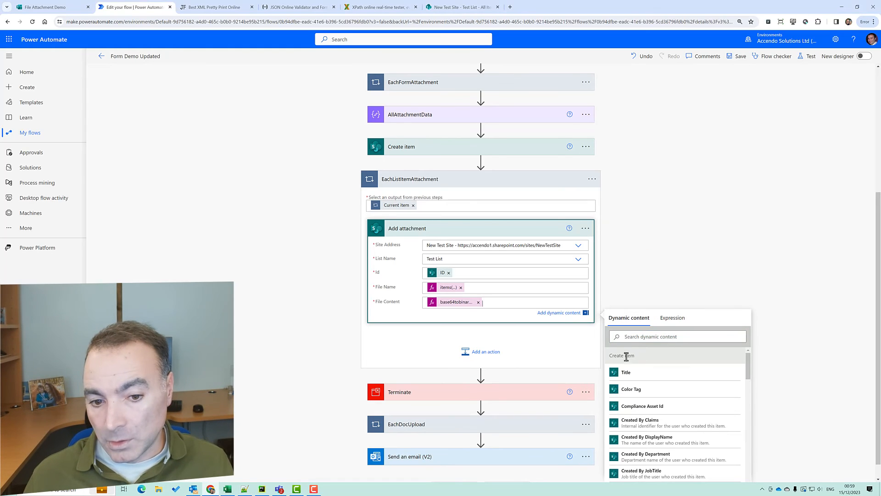
Save the flow, hit the InvalidTemplate loop-scope error, and reopen the File Content expression
{"action": "left_click", "coordinate": [736, 61]}
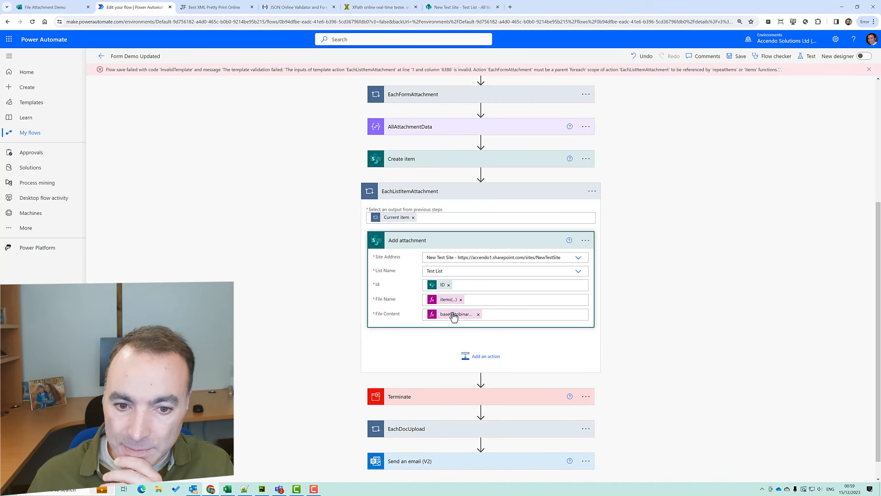
{"action": "left_click", "coordinate": [453, 315]}
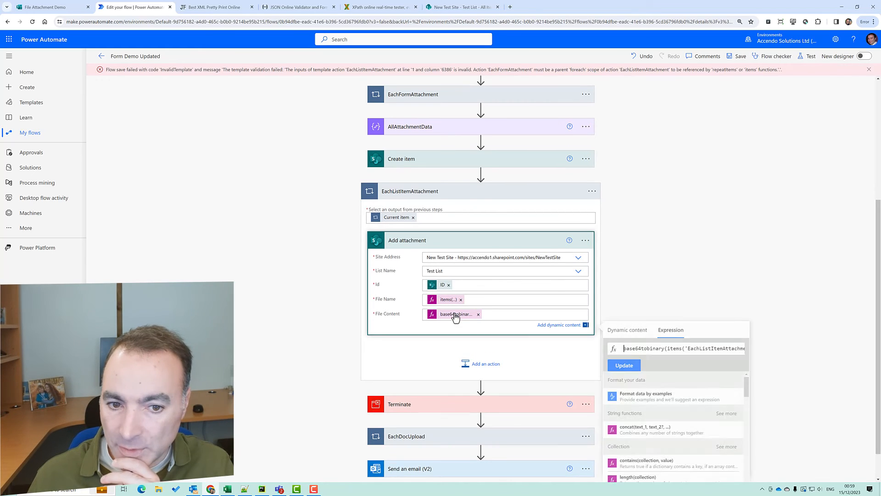
{"action": "double_click", "coordinate": [698, 347]}
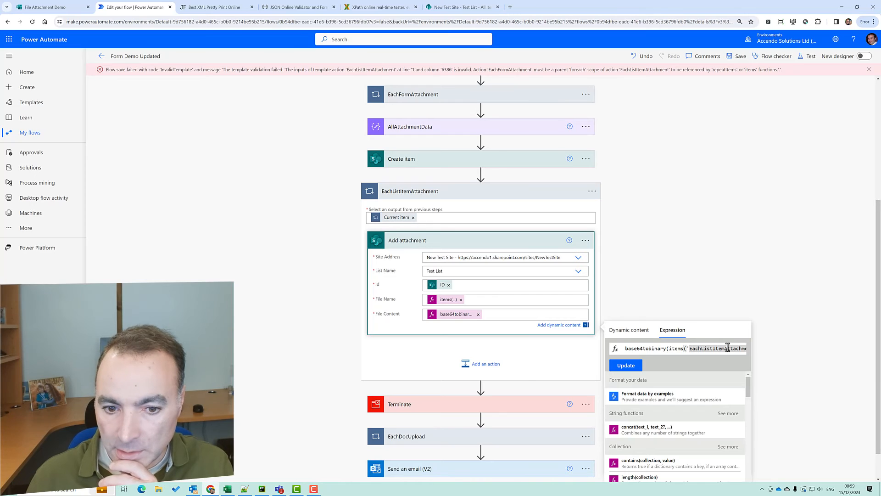
Copy the full base64tobinary(items('EachListItemAttachment')...) expression onto a new line in Notepad++
{"action": "key", "text": "End"}
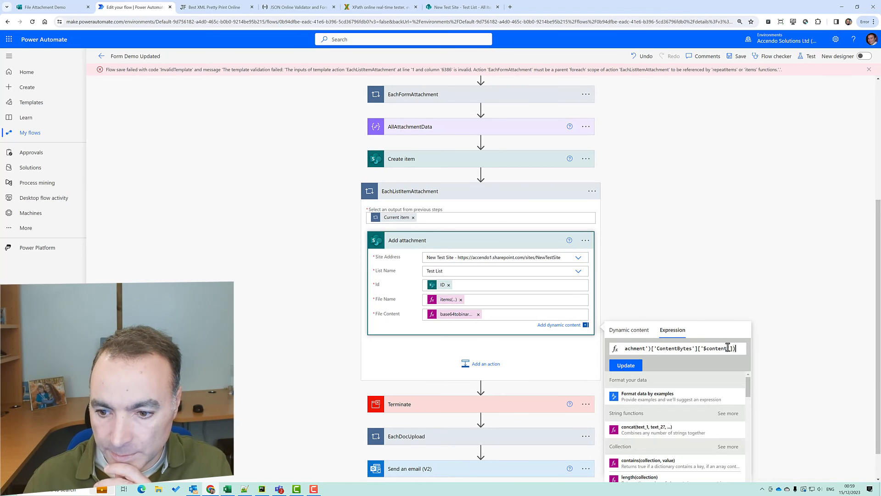
{"action": "key", "text": "ctrl+a"}
{"action": "key", "text": "ctrl+c"}
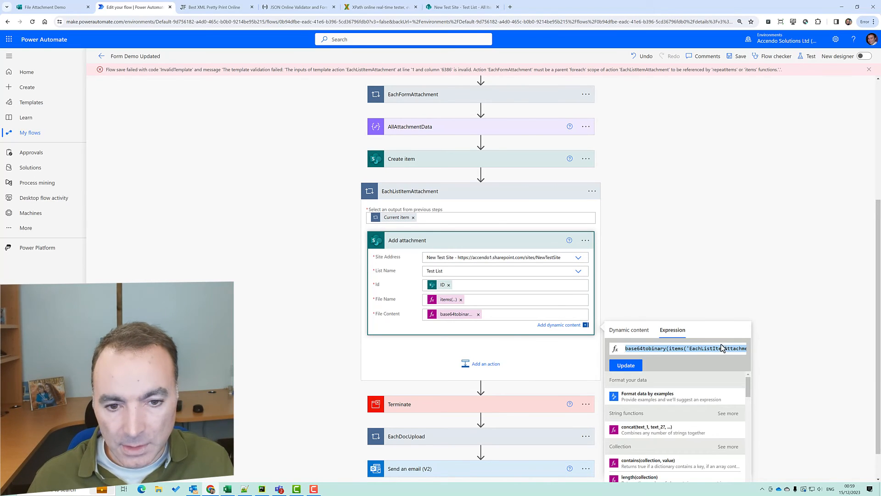
{"action": "key", "text": "alt+Tab"}
{"action": "key", "text": "Return"}
{"action": "key", "text": "Return"}
{"action": "key", "text": "Return"}
{"action": "key", "text": "ctrl+v"}
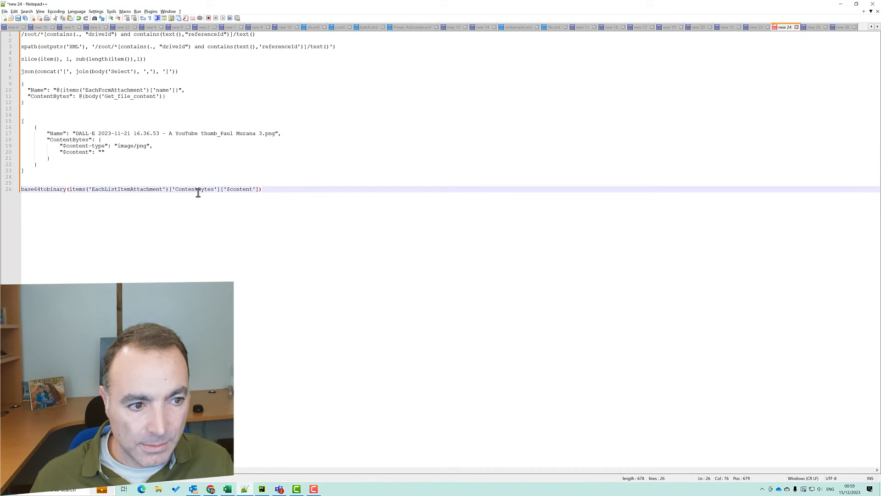
{"action": "key", "text": "alt+Tab"}
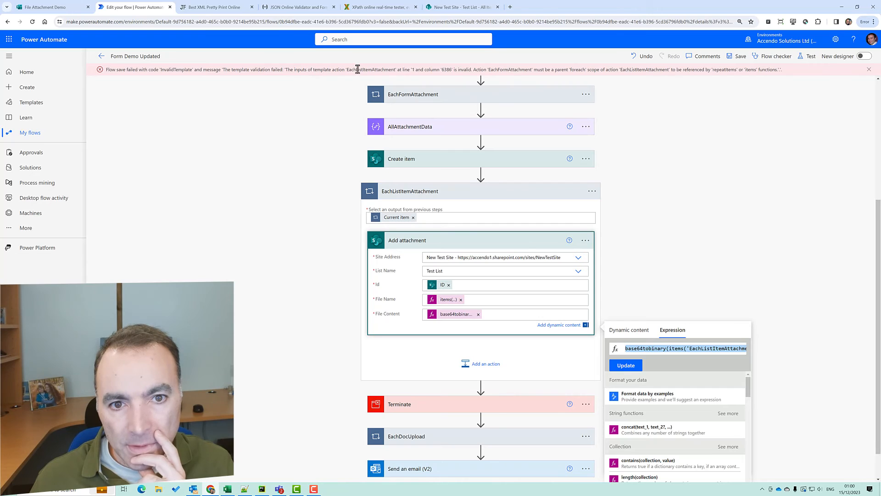
Replace Current item in the EachListItemAttachment loop input with the AllAttachments outputs
{"action": "left_click", "coordinate": [397, 221]}
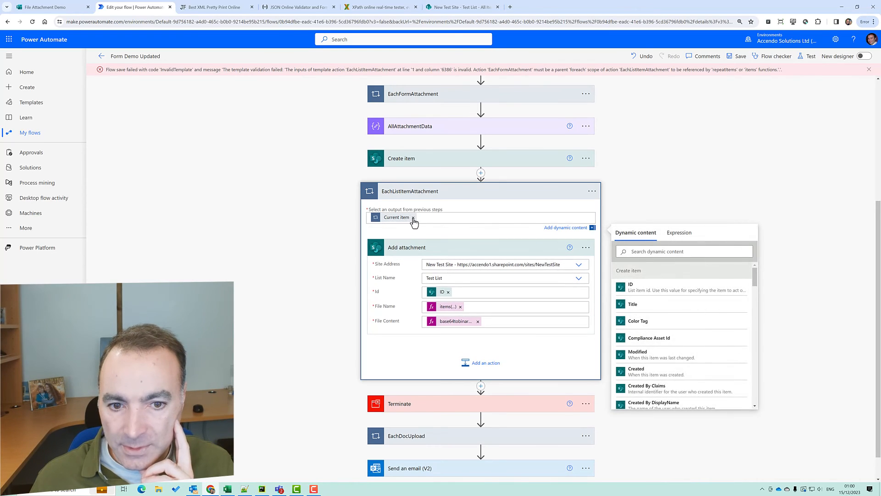
{"action": "left_click", "coordinate": [413, 217]}
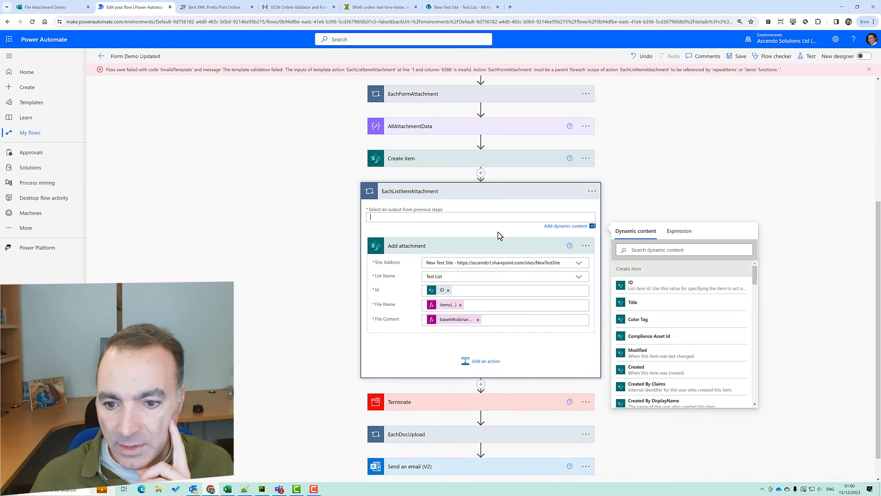
{"action": "scroll", "coordinate": [755, 303], "scroll_direction": "down", "scroll_amount": 3}
{"action": "scroll", "coordinate": [749, 335], "scroll_direction": "down", "scroll_amount": 5}
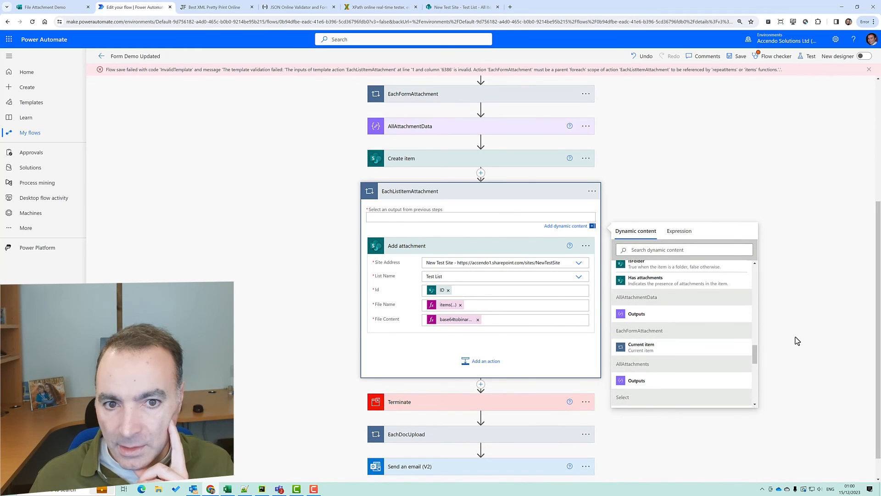
{"action": "scroll", "coordinate": [791, 335], "scroll_direction": "up", "scroll_amount": 1}
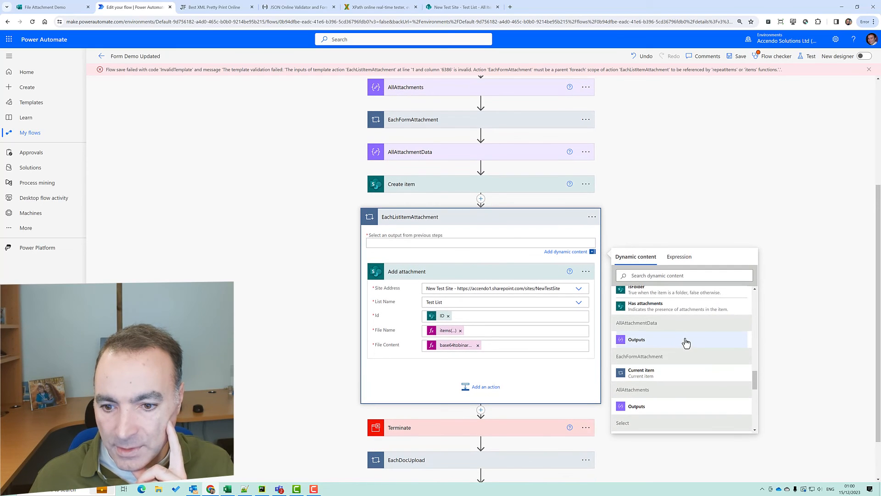
{"action": "left_click", "coordinate": [712, 406]}
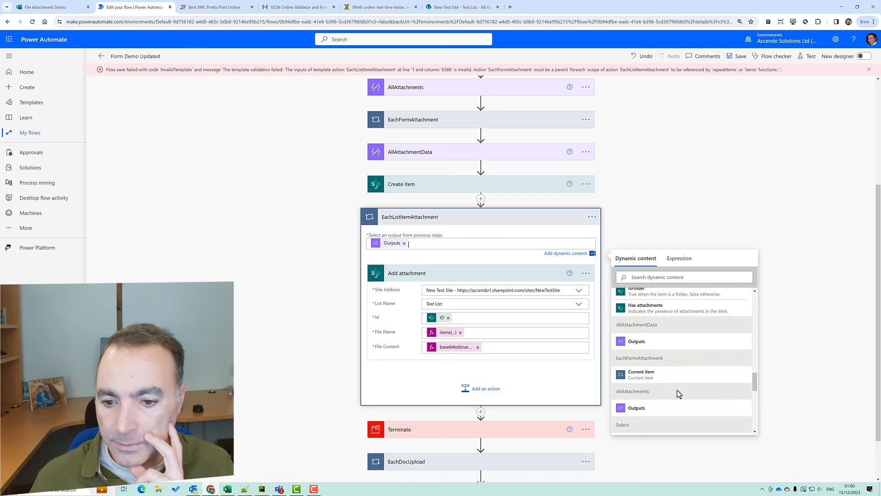
Switch the loop input to AllAttachmentData Outputs and save the flow without errors
{"action": "left_click", "coordinate": [404, 243]}
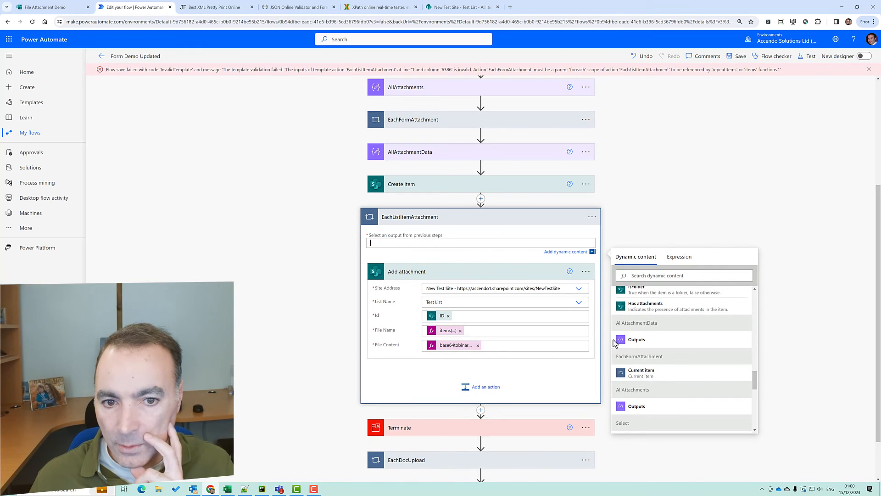
{"action": "scroll", "coordinate": [663, 384], "scroll_direction": "down", "scroll_amount": 1}
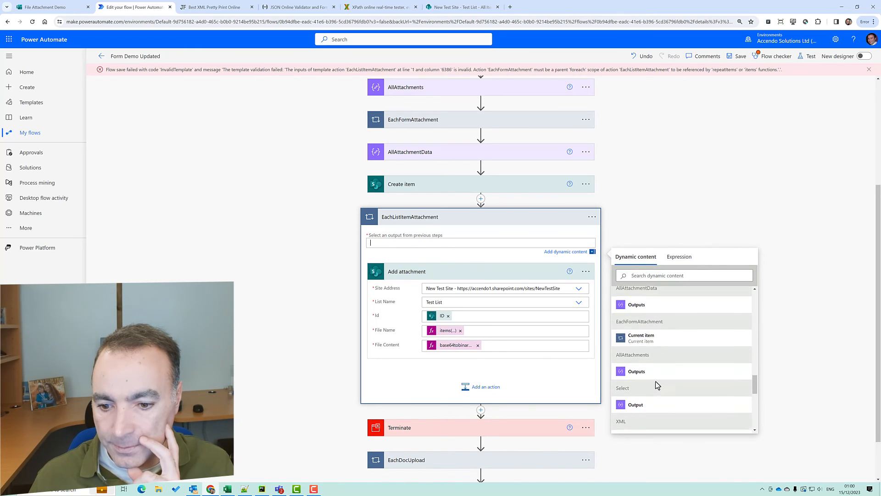
{"action": "scroll", "coordinate": [654, 381], "scroll_direction": "down", "scroll_amount": 1}
{"action": "scroll", "coordinate": [655, 381], "scroll_direction": "up", "scroll_amount": 2}
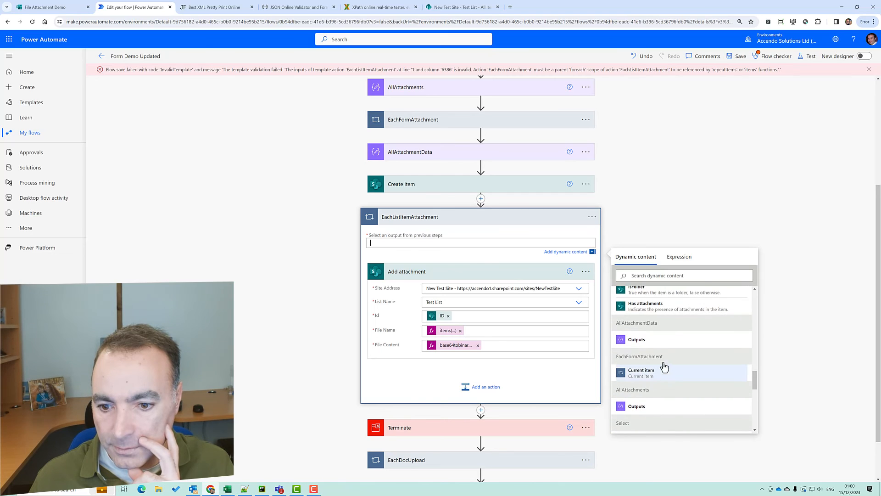
{"action": "left_click", "coordinate": [650, 340]}
{"action": "left_click", "coordinate": [737, 58]}
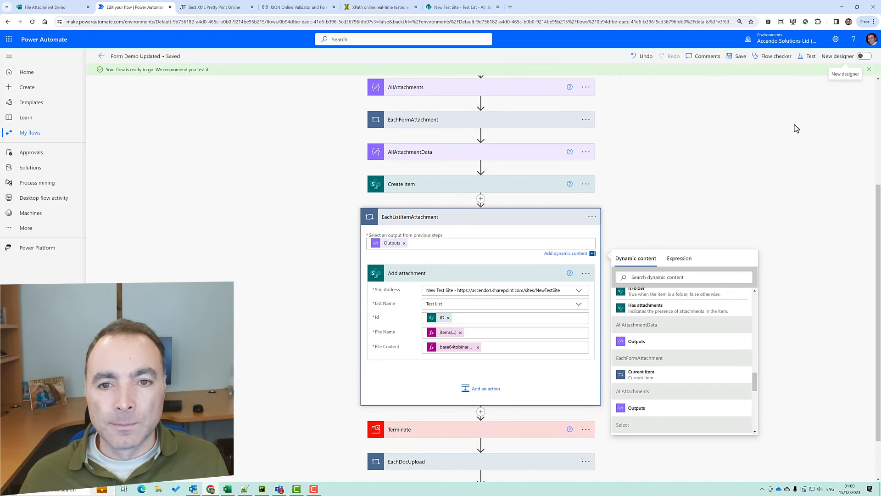
{"action": "left_click", "coordinate": [811, 57]}
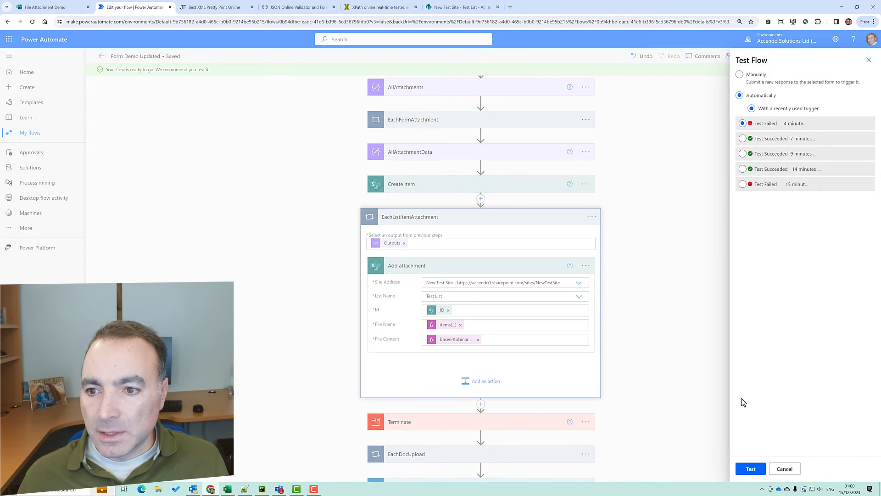
Test with the recent trigger; the run succeeds through Create item, EachListItemAttachment and Terminate
{"action": "left_click", "coordinate": [757, 468]}
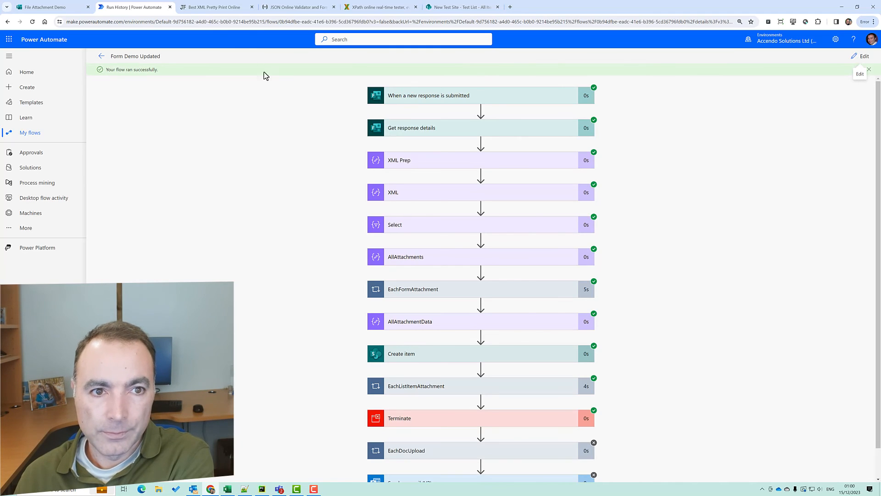
{"action": "left_click", "coordinate": [431, 8]}
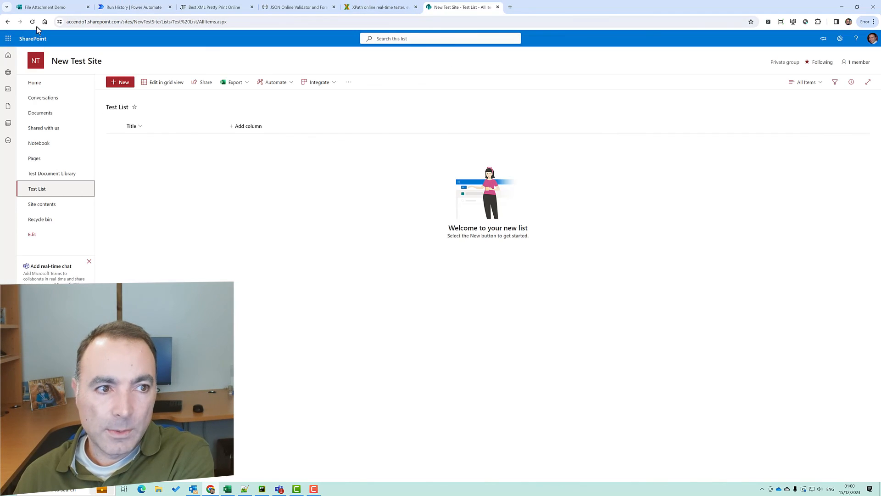
Refresh the Test List, open the new Testing 123 item, and view its DALL-E image attachment
{"action": "left_click", "coordinate": [33, 22]}
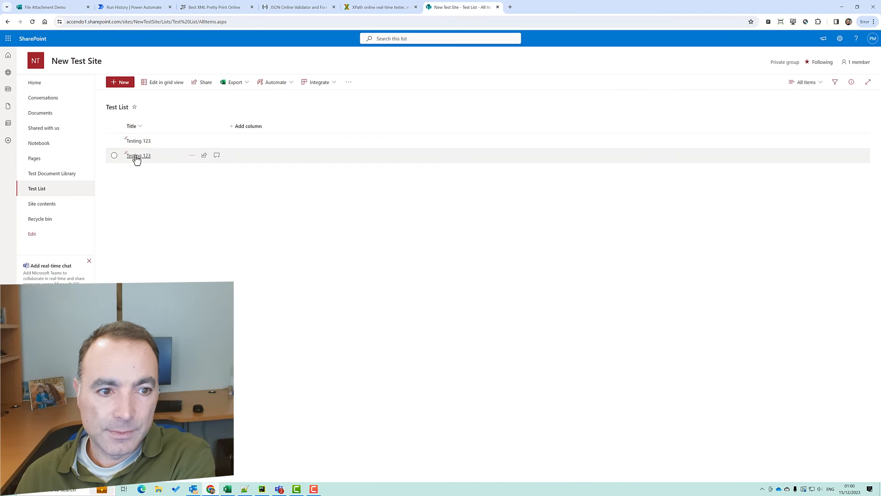
{"action": "left_click", "coordinate": [136, 156]}
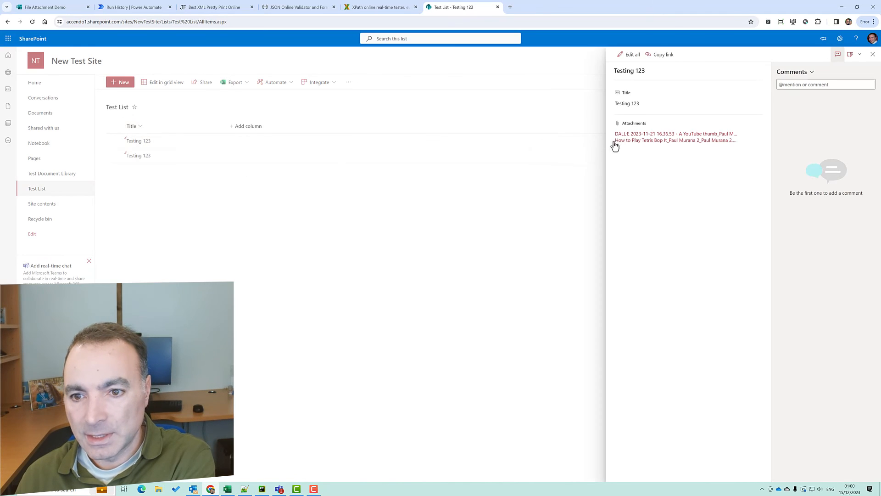
{"action": "left_click", "coordinate": [635, 134]}
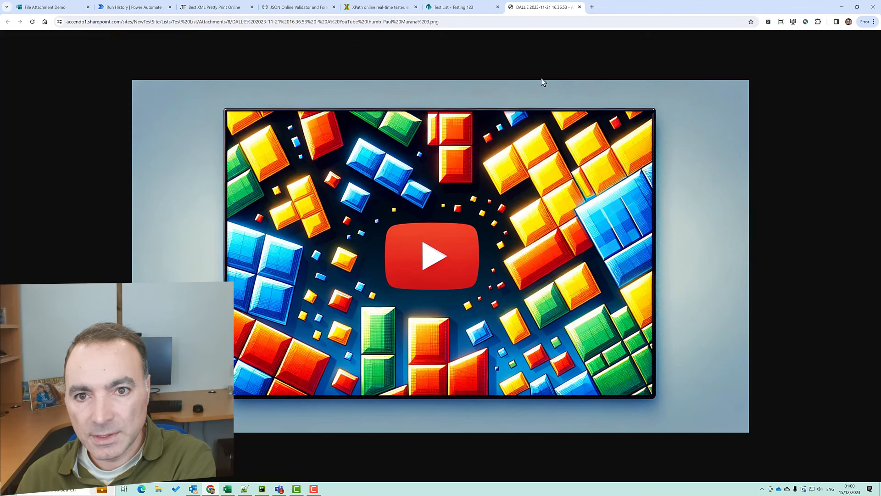
{"action": "left_click", "coordinate": [579, 7]}
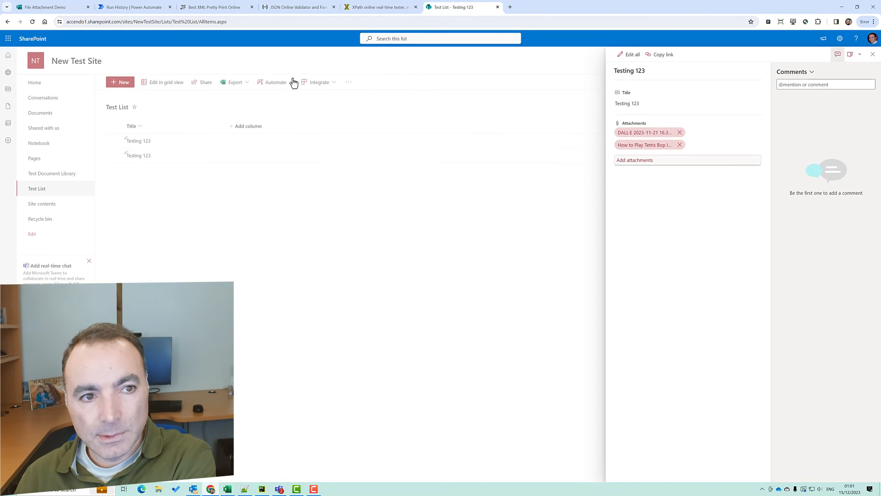
Scroll through the Form Demo Updated run: it ended at Terminate with EachDocUpload skipped
{"action": "left_click", "coordinate": [143, 8]}
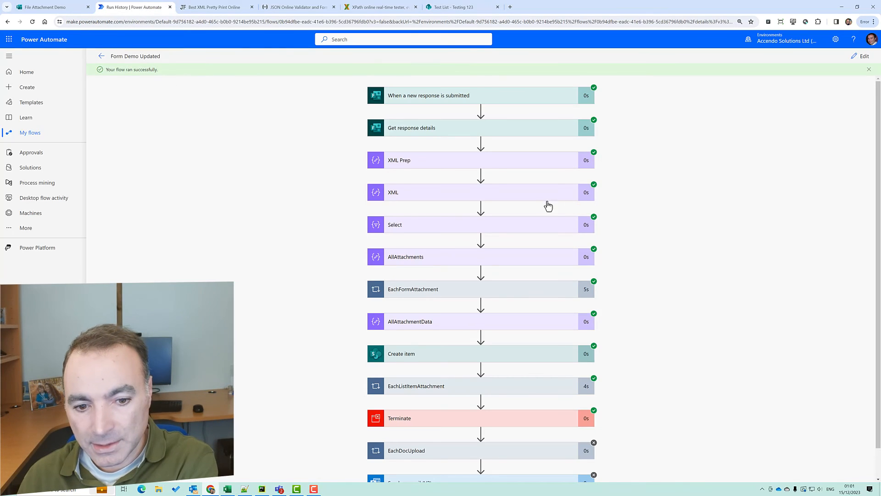
{"action": "scroll", "coordinate": [536, 211], "scroll_direction": "down", "scroll_amount": 1}
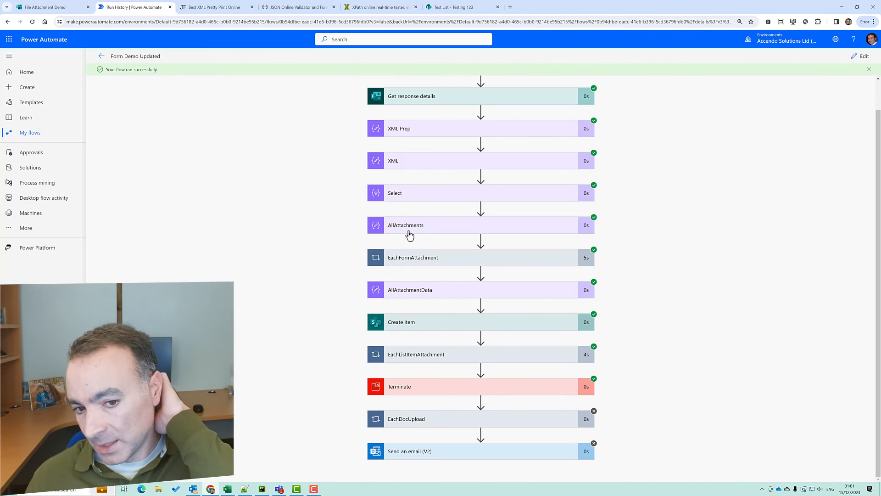
Add a new Upload File question to the File Attachment Demo form
{"action": "left_click", "coordinate": [50, 7]}
{"action": "left_click", "coordinate": [591, 128]}
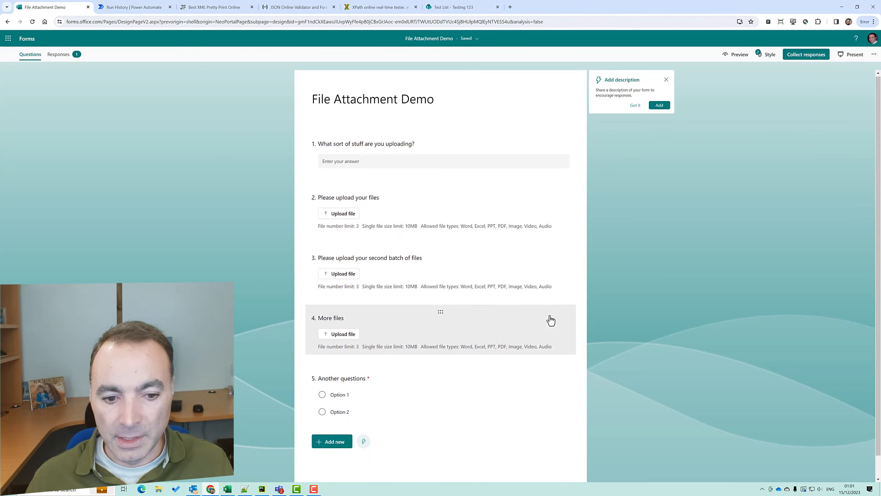
{"action": "scroll", "coordinate": [303, 413], "scroll_direction": "down", "scroll_amount": 1}
{"action": "left_click", "coordinate": [332, 419]}
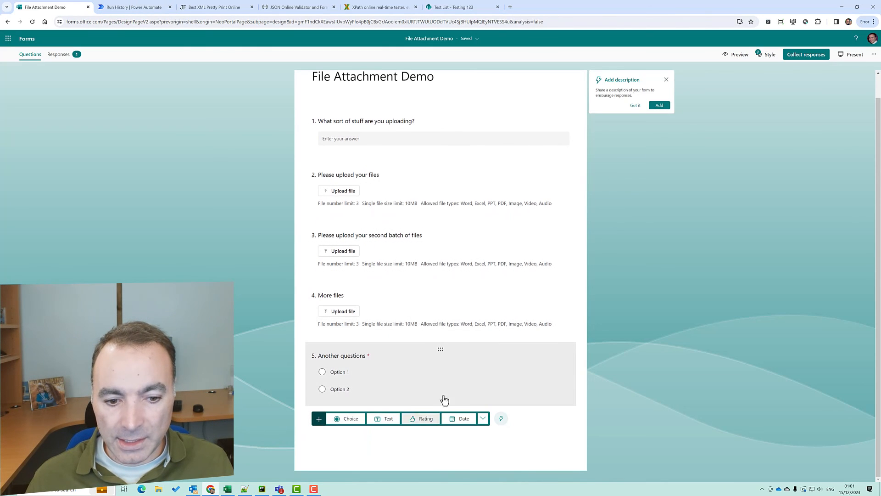
{"action": "left_click", "coordinate": [483, 418]}
{"action": "left_click", "coordinate": [508, 382]}
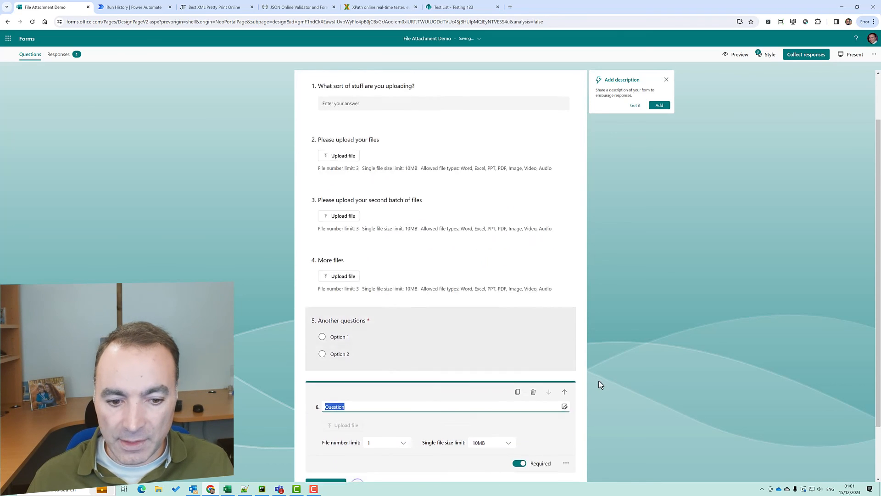
Title it 'How many files do you want to upload !!!', allow 2 files, and make it optional
{"action": "type", "text": "How man"}
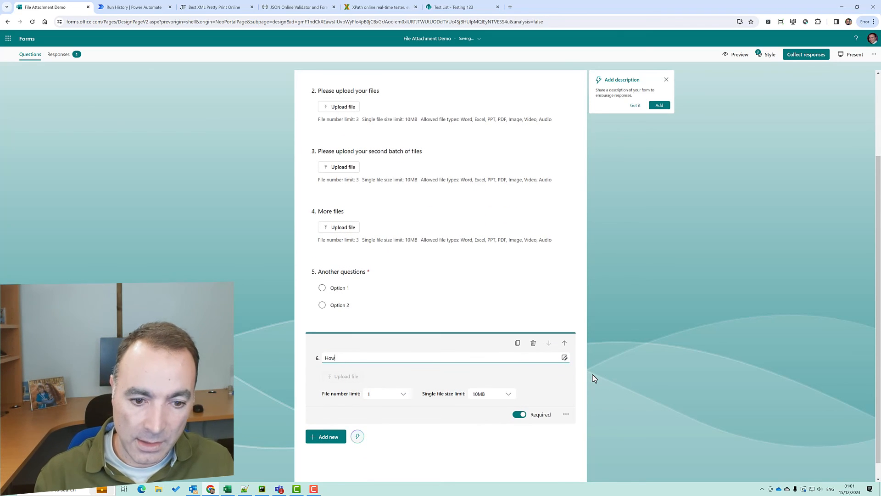
{"action": "key", "text": "BackSpace"}
{"action": "key", "text": "BackSpace"}
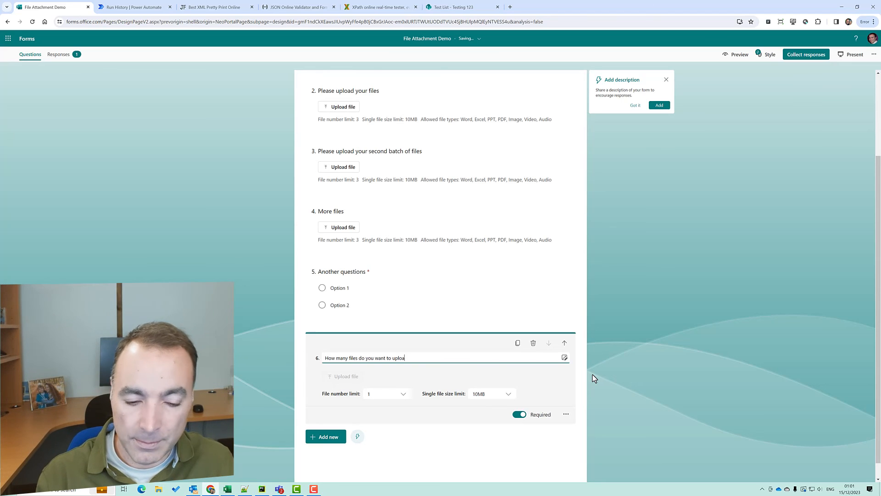
{"action": "left_click", "coordinate": [381, 395]}
{"action": "left_click", "coordinate": [381, 418]}
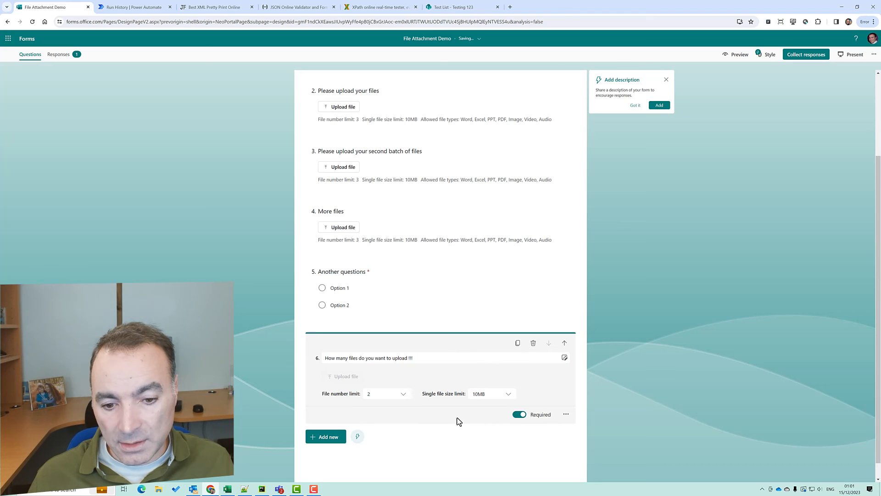
{"action": "left_click", "coordinate": [522, 416]}
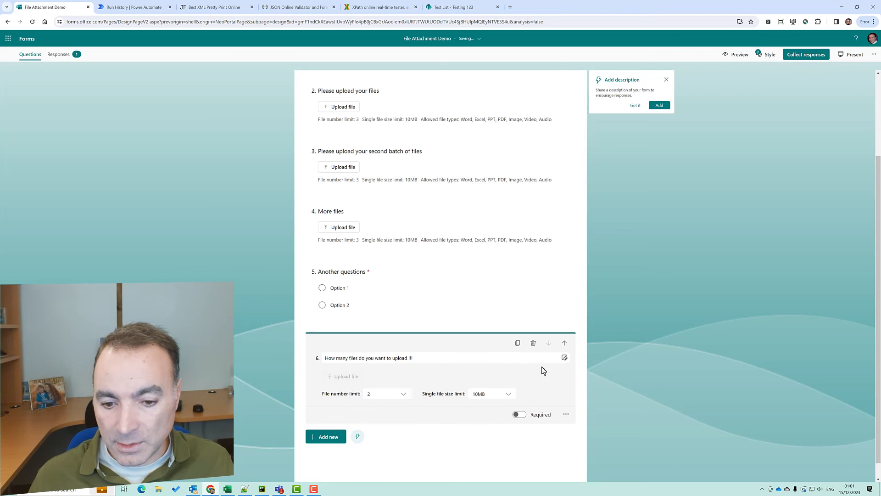
{"action": "left_click", "coordinate": [788, 57]}
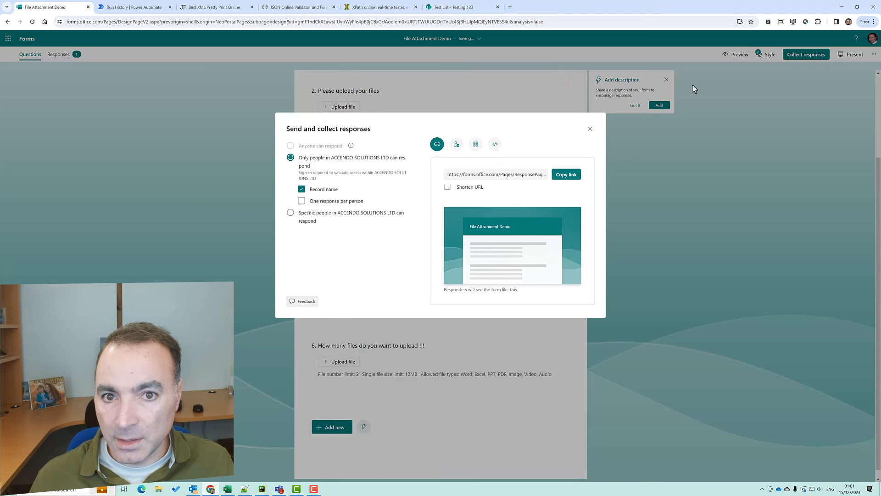
Open the copied form link in a new tab and answer the first question 'more more stuff'
{"action": "left_click", "coordinate": [566, 174]}
{"action": "left_click", "coordinate": [510, 8]}
{"action": "key", "text": "ctrl+v"}
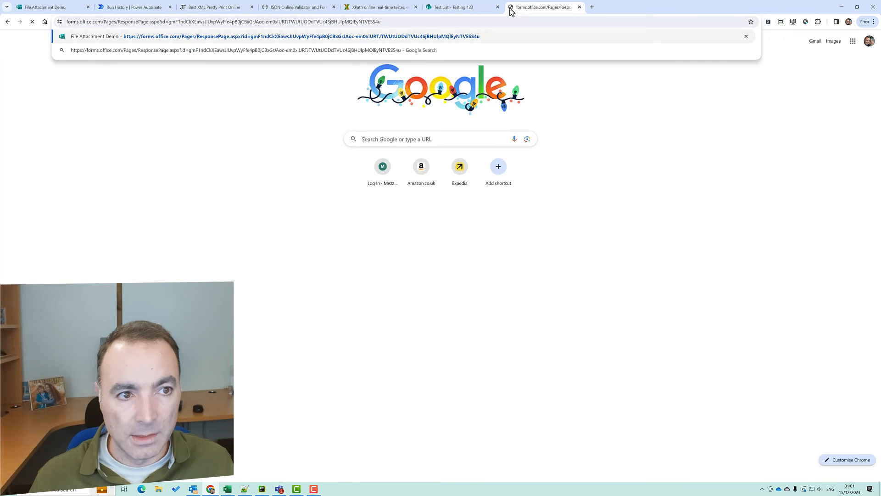
{"action": "key", "text": "Return"}
{"action": "left_click", "coordinate": [341, 160]}
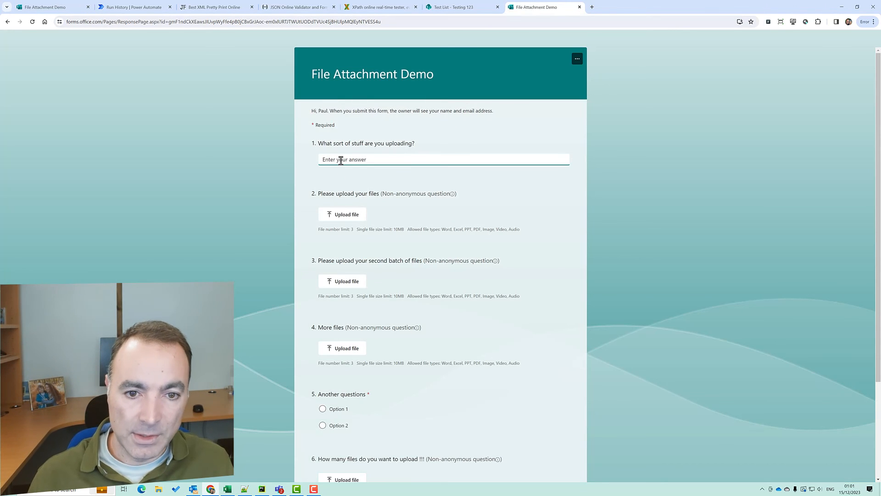
{"action": "type", "text": "more more stuff"}
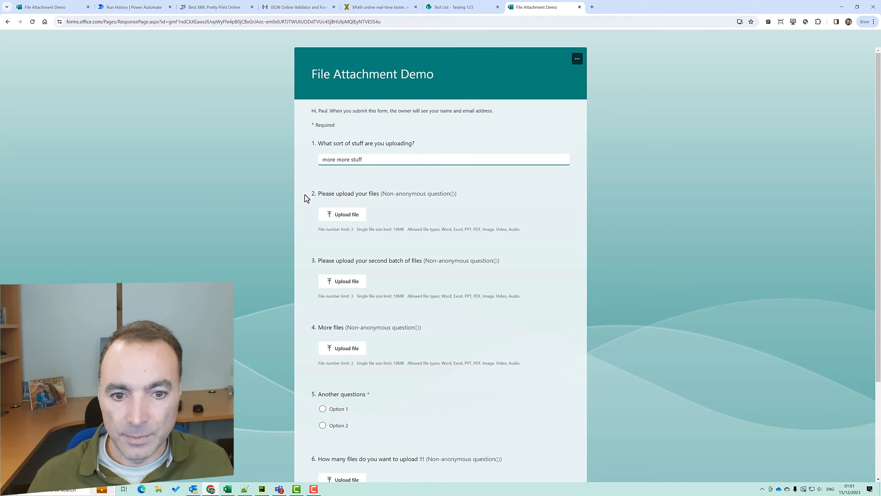
Upload the forms-attachments screenshot to question 2 and the DALL-E image to question 6
{"action": "left_click", "coordinate": [329, 217]}
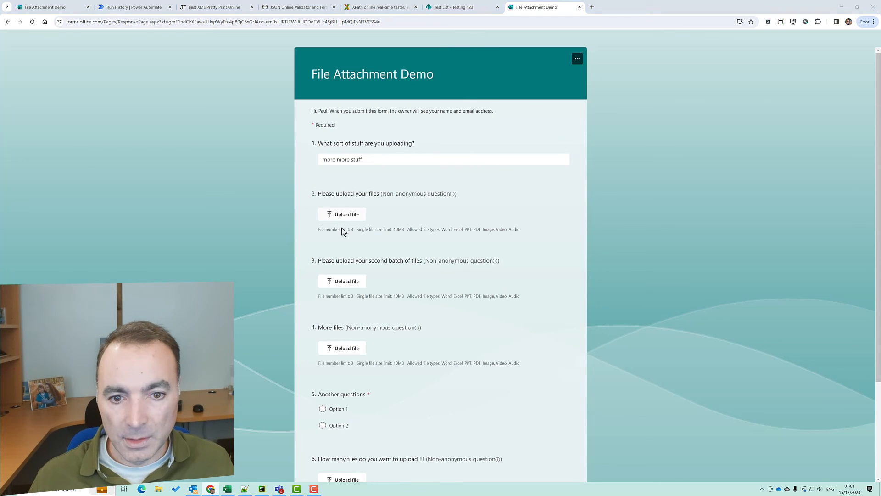
{"action": "left_click", "coordinate": [186, 65]}
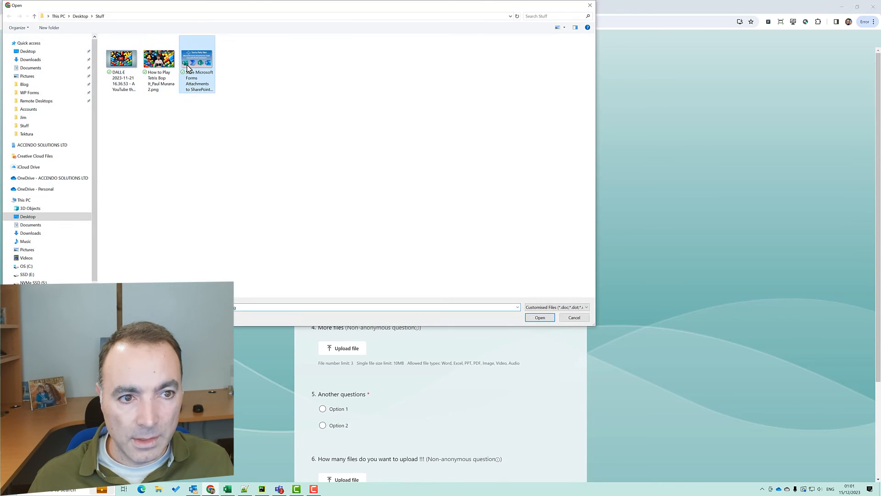
{"action": "double_click", "coordinate": [192, 67]}
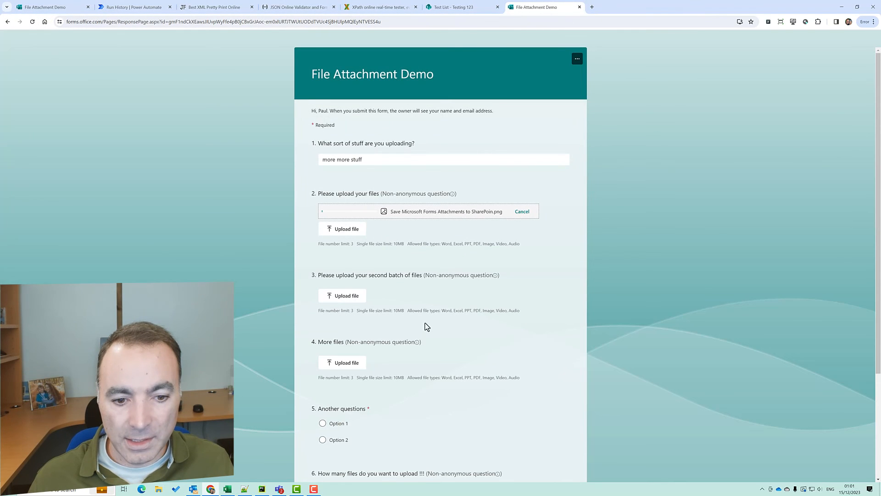
{"action": "scroll", "coordinate": [341, 297], "scroll_direction": "down", "scroll_amount": 2}
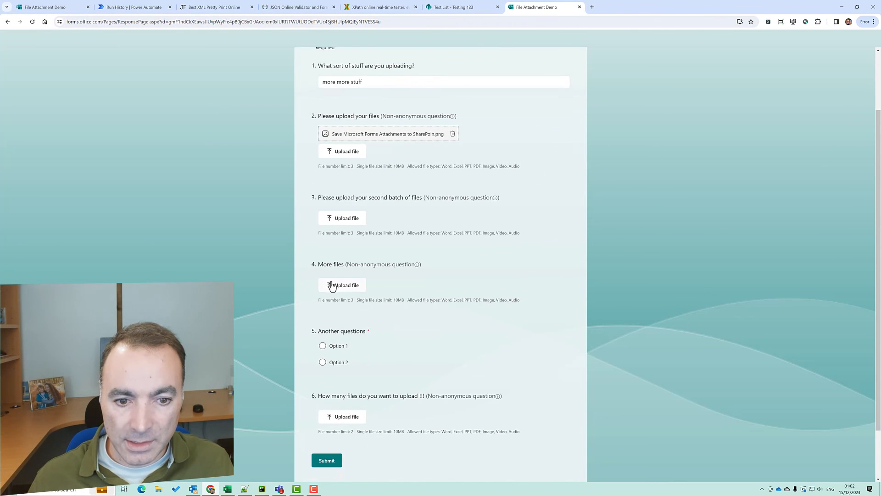
{"action": "scroll", "coordinate": [335, 356], "scroll_direction": "down", "scroll_amount": 2}
{"action": "left_click", "coordinate": [350, 358]}
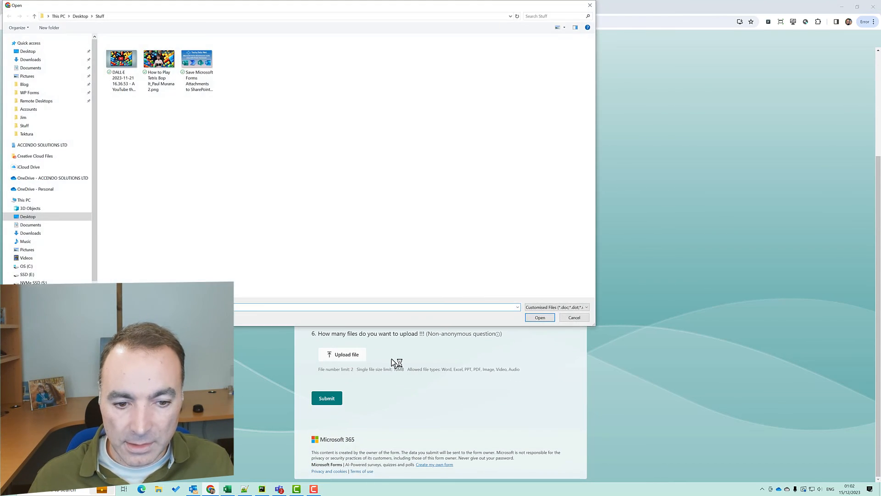
{"action": "double_click", "coordinate": [119, 78]}
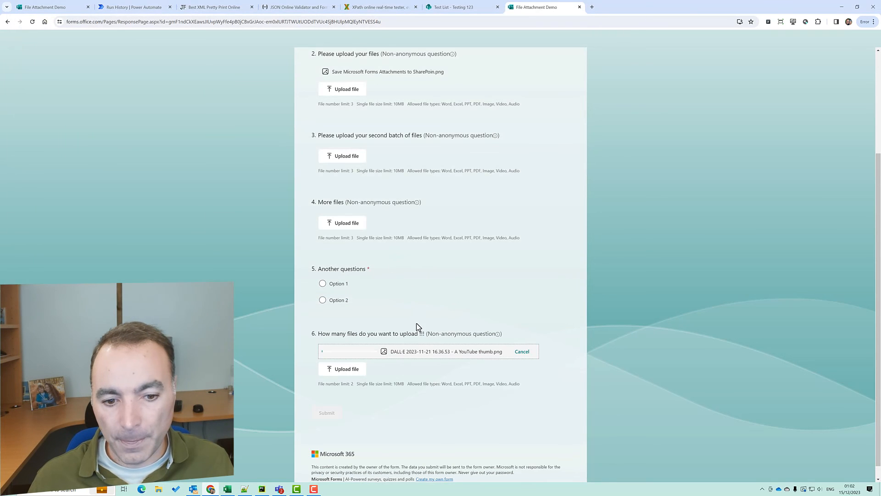
Choose Option 1 for question 5 and submit the response
{"action": "scroll", "coordinate": [403, 325], "scroll_direction": "down", "scroll_amount": 1}
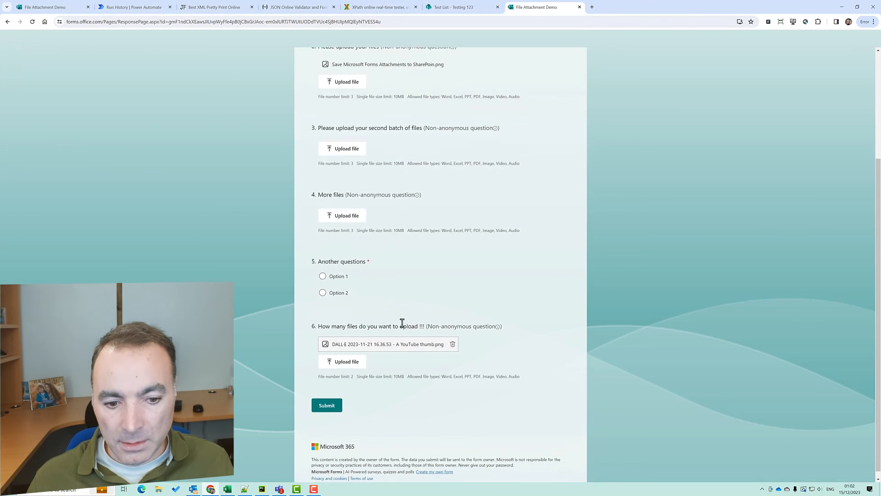
{"action": "left_click", "coordinate": [330, 398]}
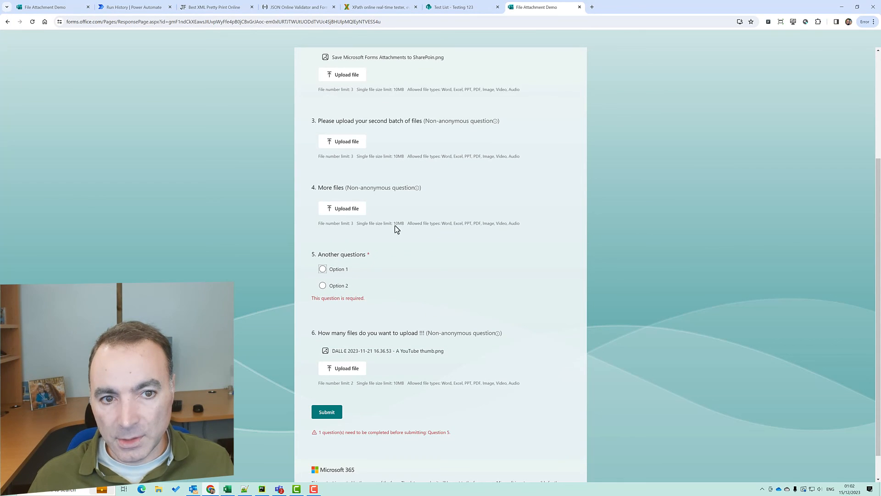
{"action": "left_click", "coordinate": [323, 269]}
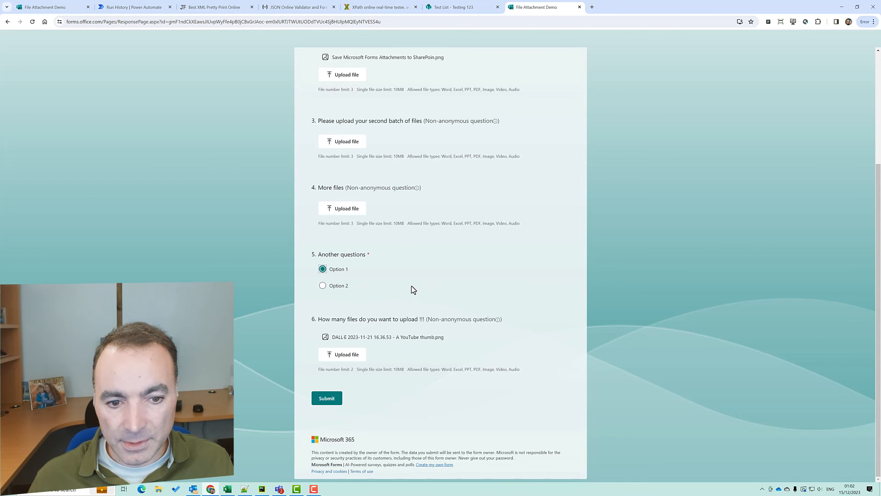
{"action": "left_click", "coordinate": [324, 401]}
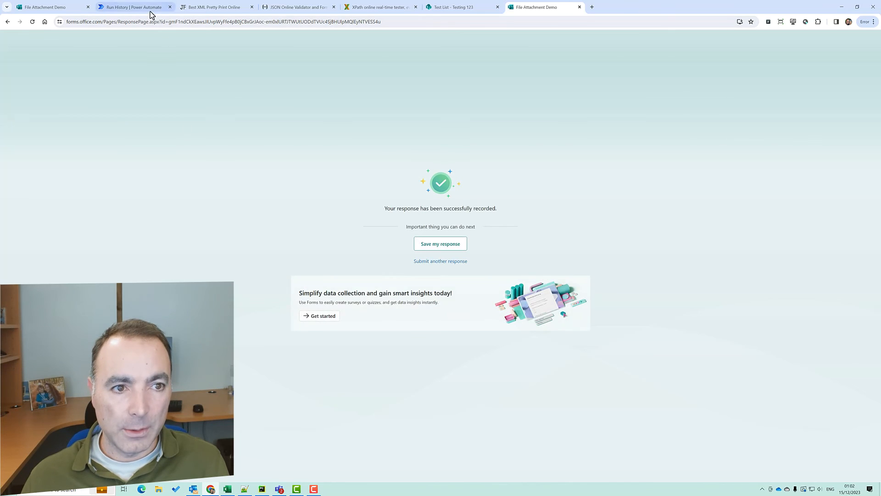
Check the latest run, then refresh the Test List and open the 'more more stuff' item with both PNGs
{"action": "left_click", "coordinate": [150, 10]}
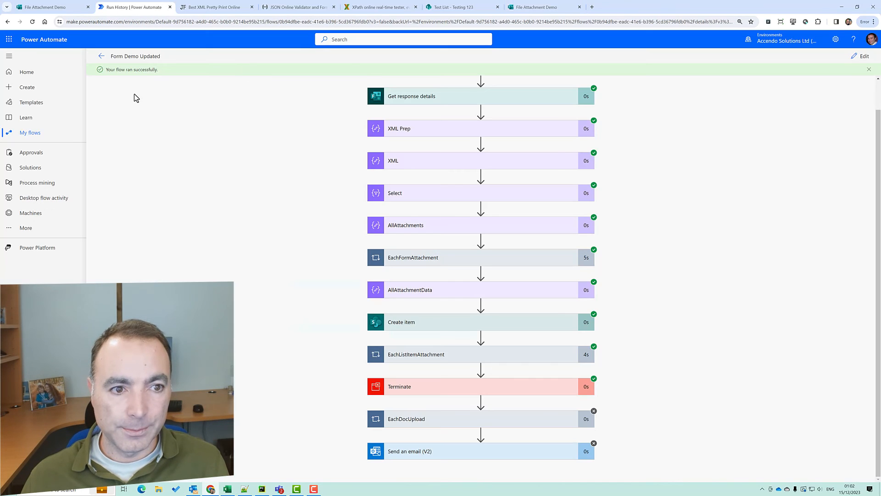
{"action": "left_click", "coordinate": [102, 57]}
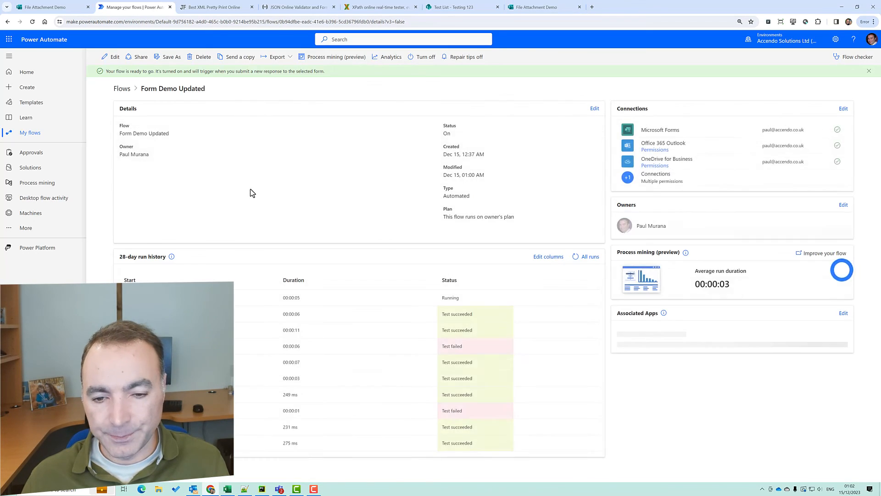
{"action": "left_click", "coordinate": [434, 7]}
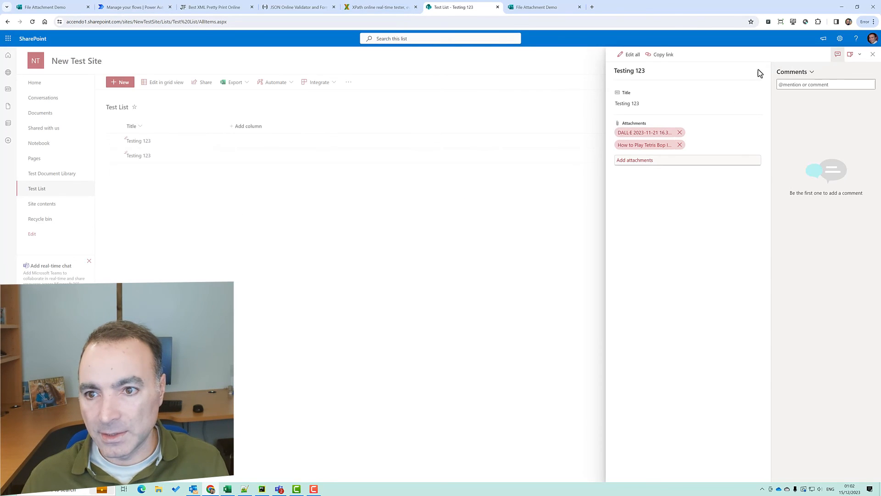
{"action": "left_click", "coordinate": [873, 54]}
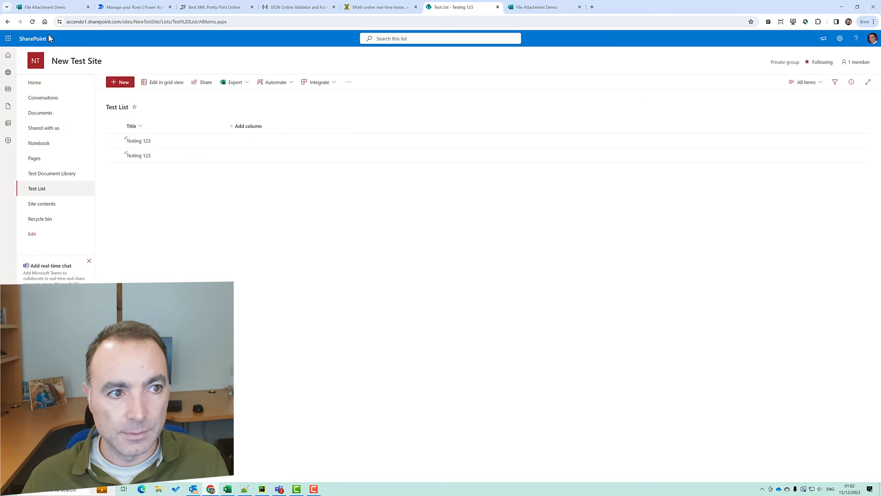
{"action": "left_click", "coordinate": [33, 23]}
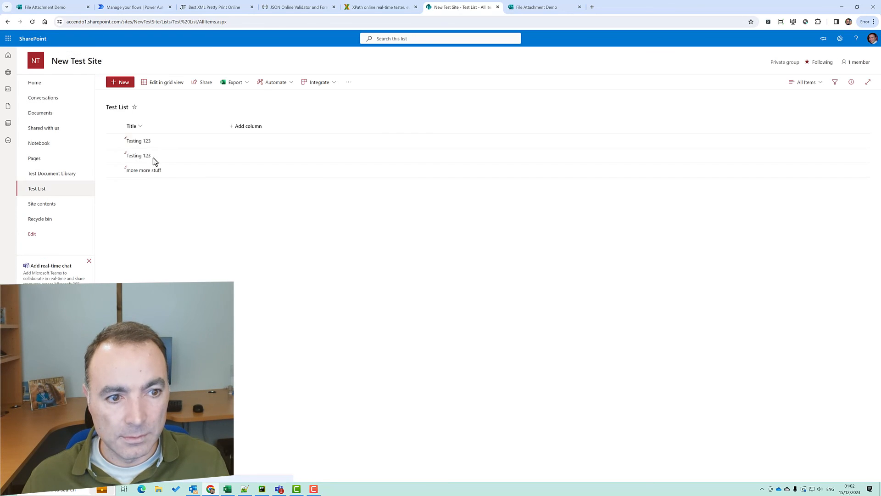
{"action": "left_click", "coordinate": [147, 173]}
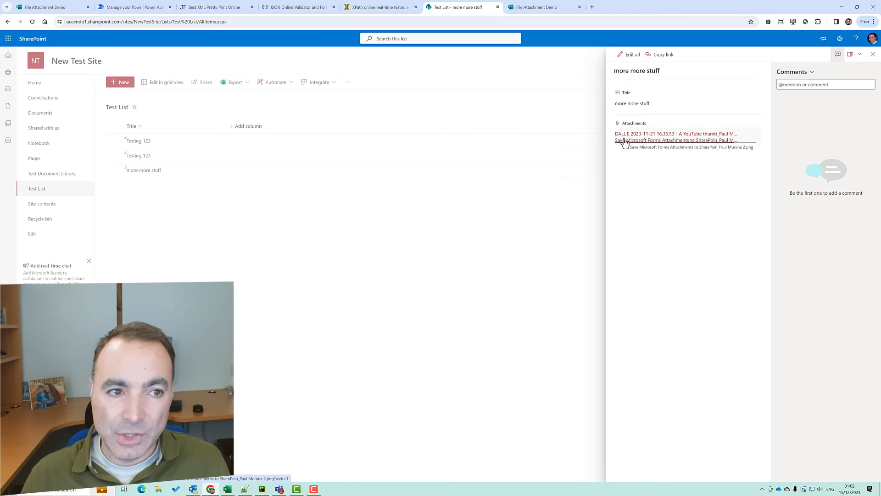
{"action": "left_click", "coordinate": [129, 7]}
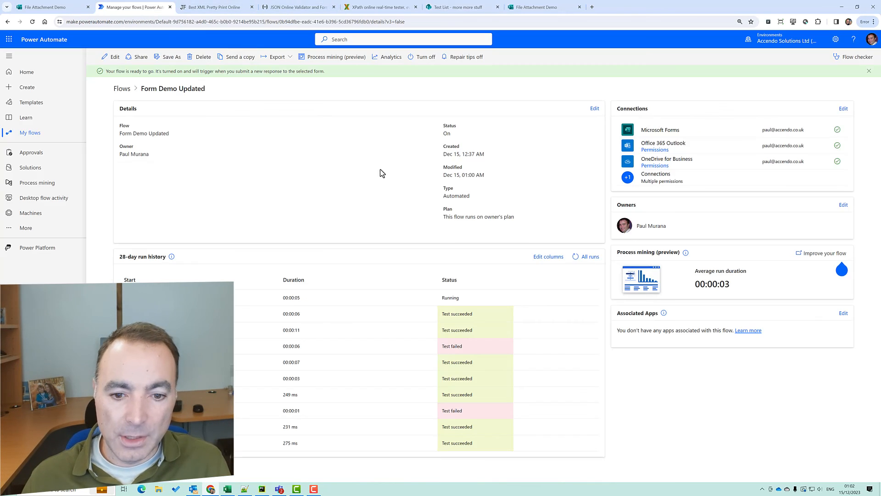
Open the 01:02:14 run and expand AllAttachments to view its input and output arrays
{"action": "left_click", "coordinate": [192, 297]}
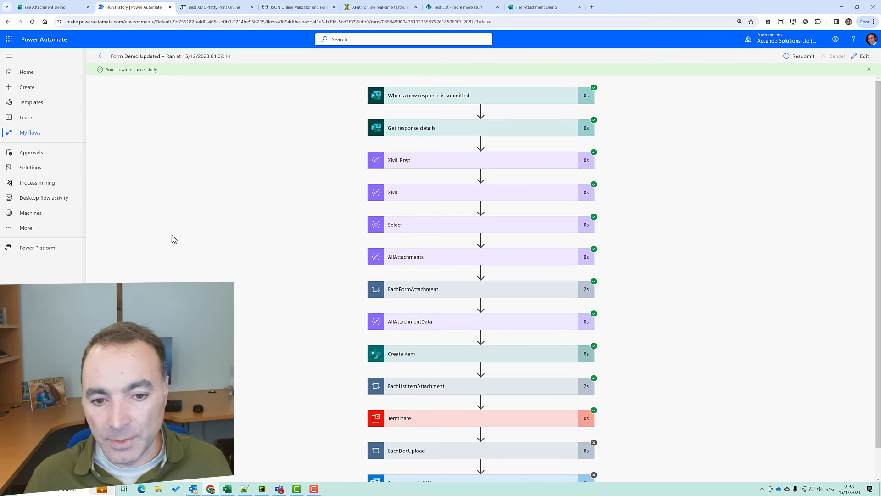
{"action": "left_click", "coordinate": [395, 265]}
{"action": "left_click_drag", "start_coordinate": [576, 316], "coordinate": [569, 353]}
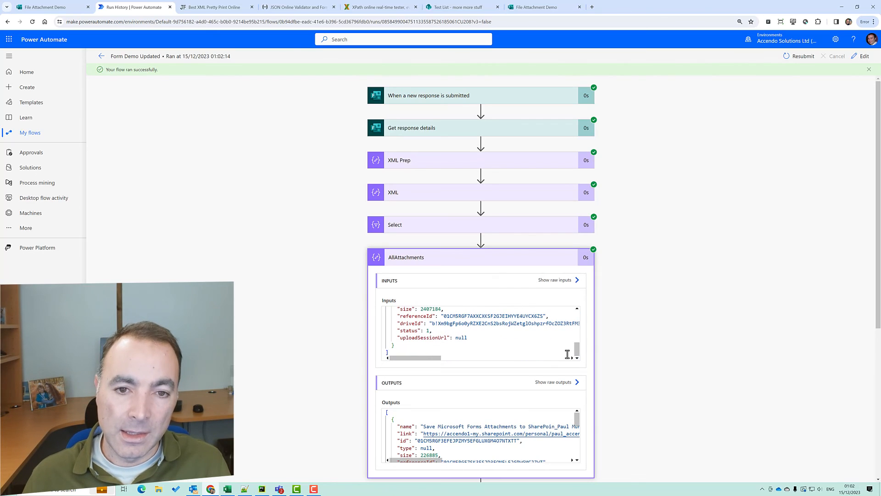